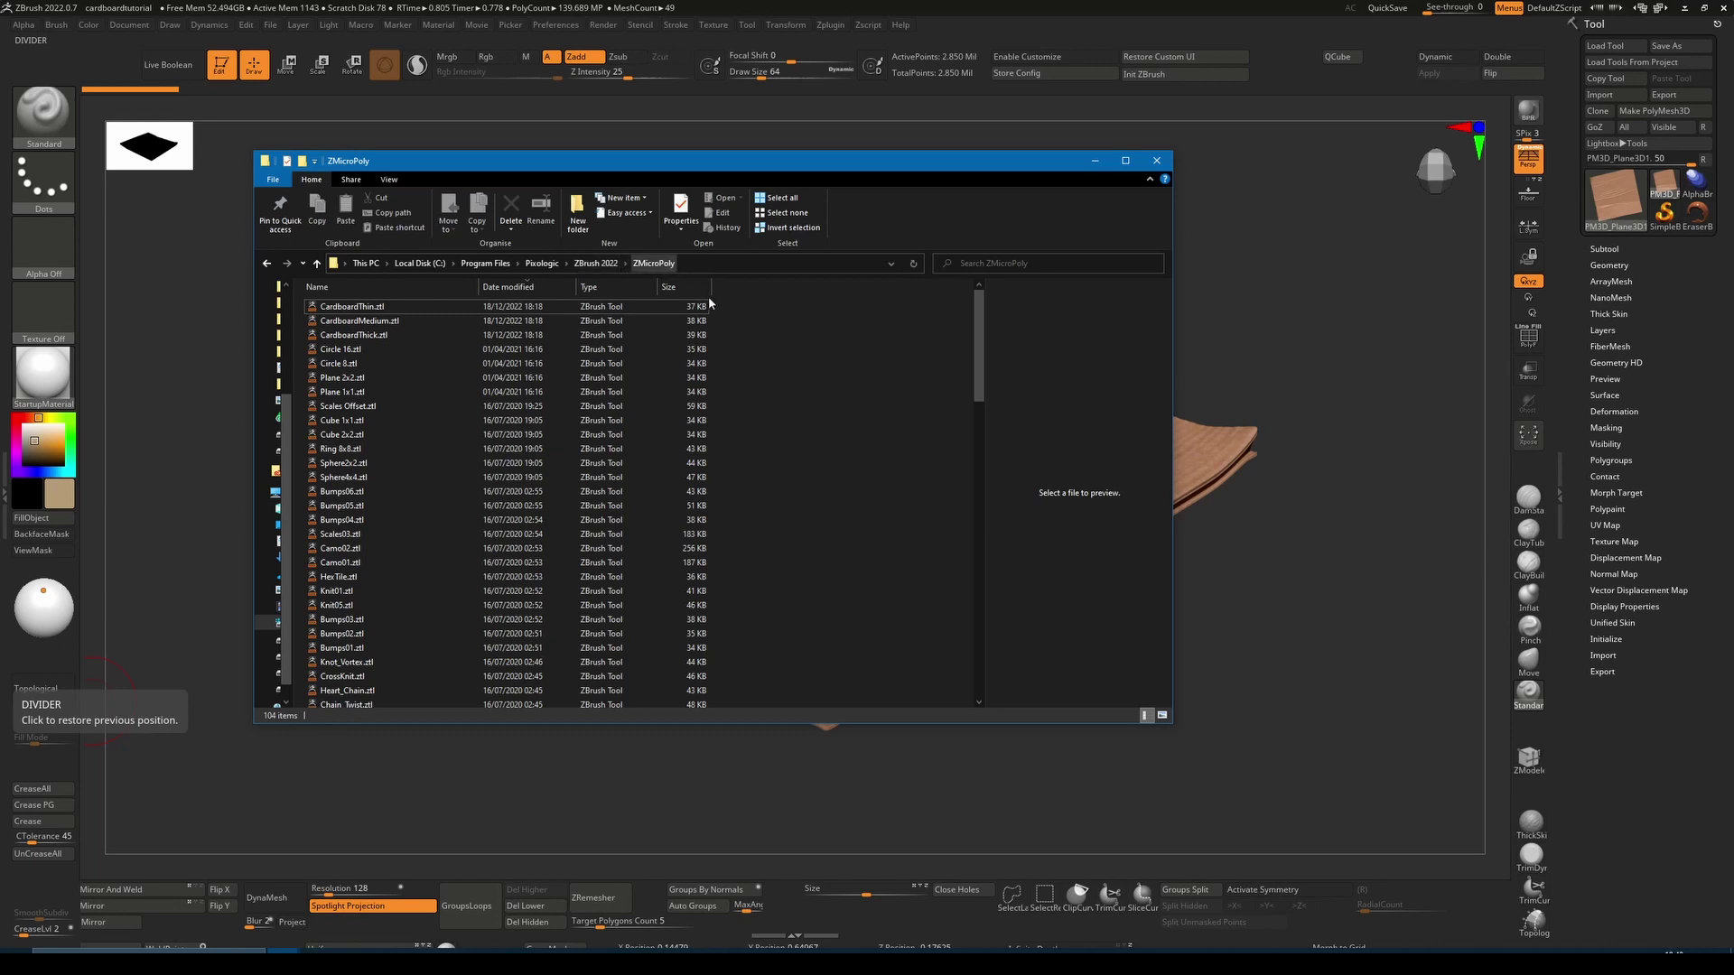
- Select the CardboardThin, CardboardMedium and CardboardThick files in the ZMicroPoly folder and switch back to ZBrush
drag(724, 332, 668, 303)
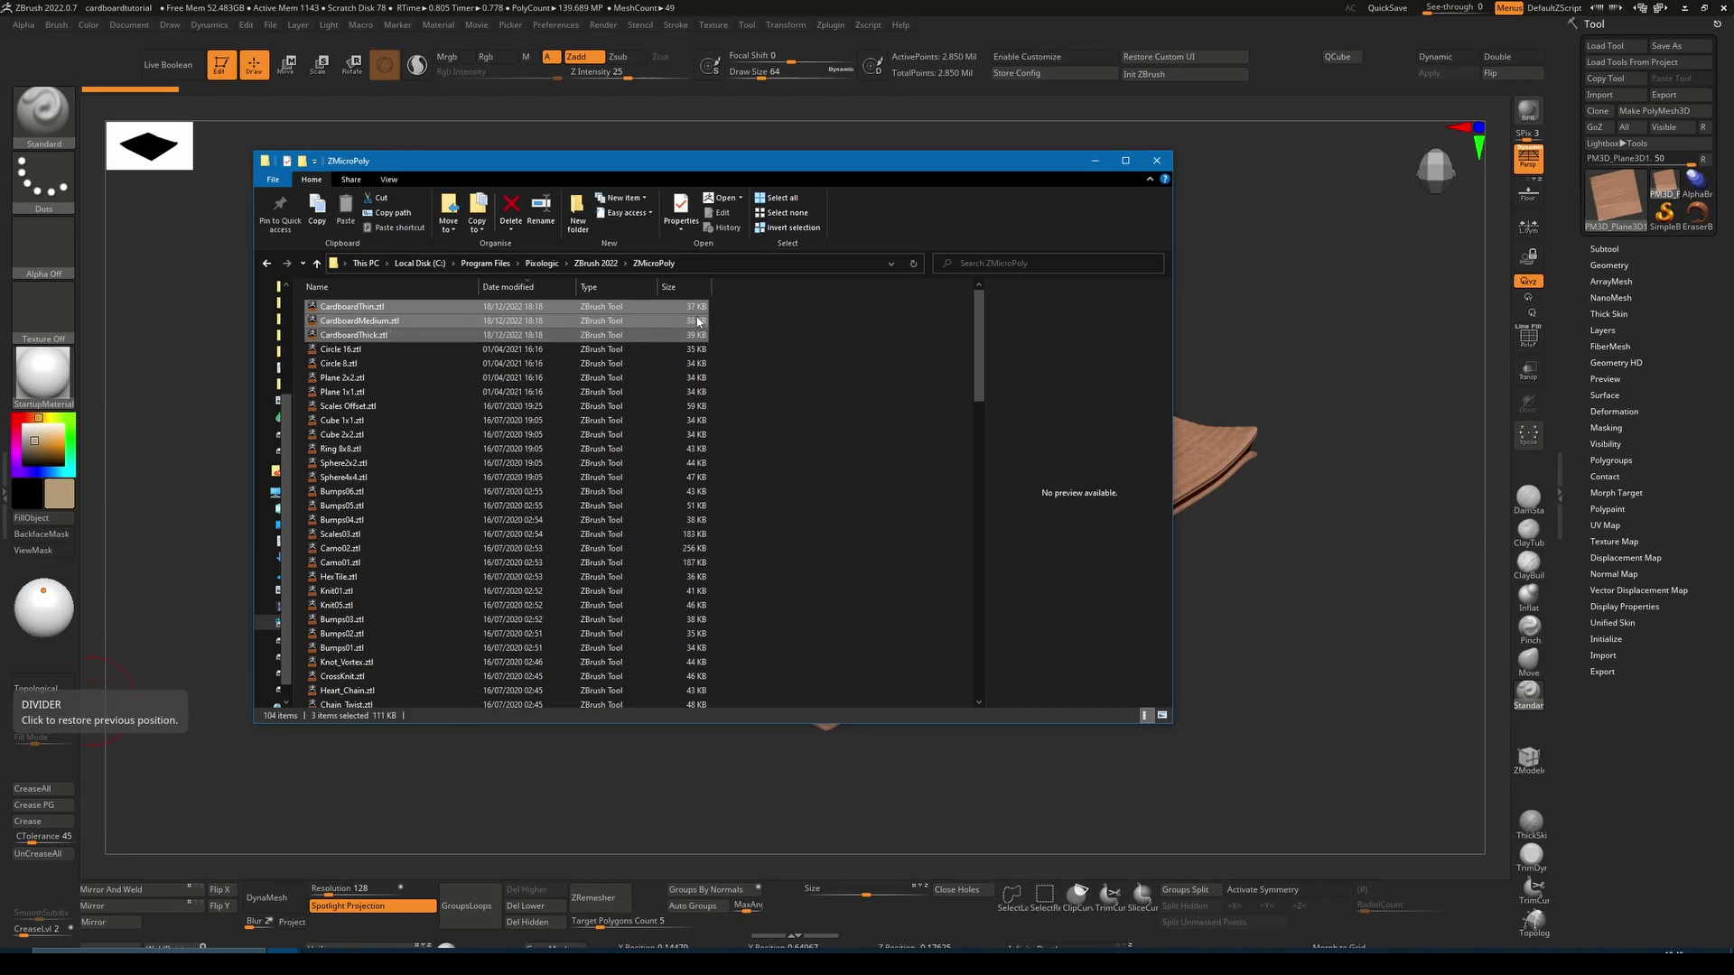
click(1314, 427)
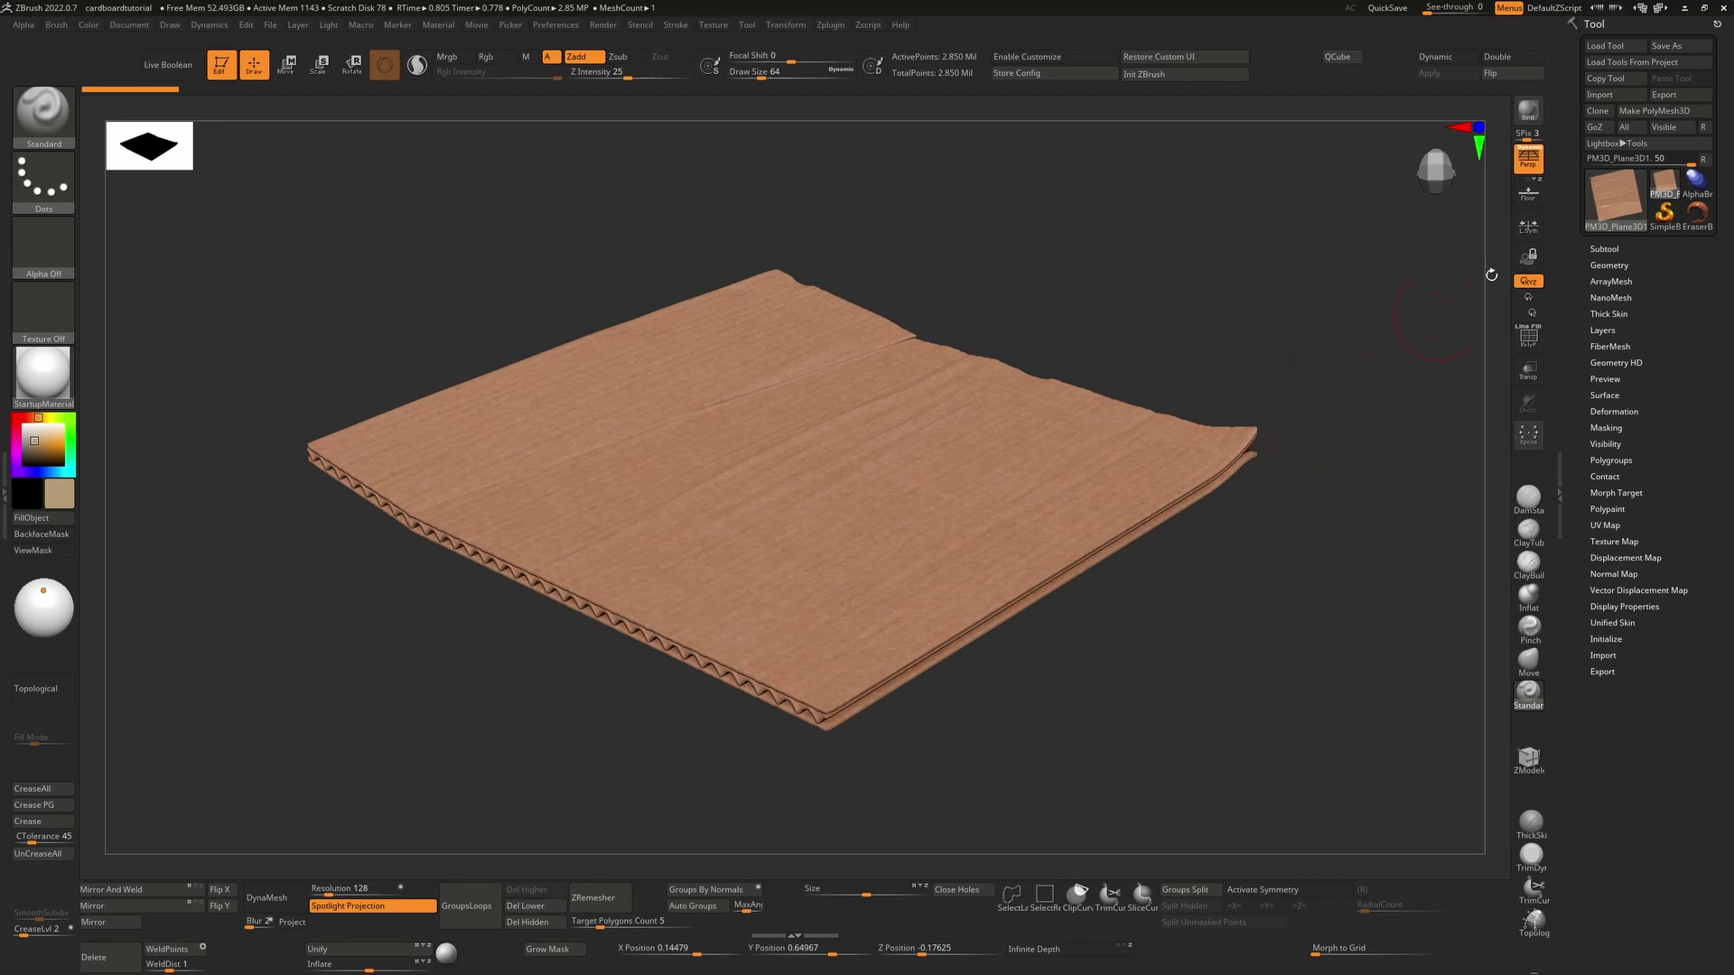
- Load the Plane3D primitive, show its polyframe, and convert it to a PolyMesh3D
click(1616, 200)
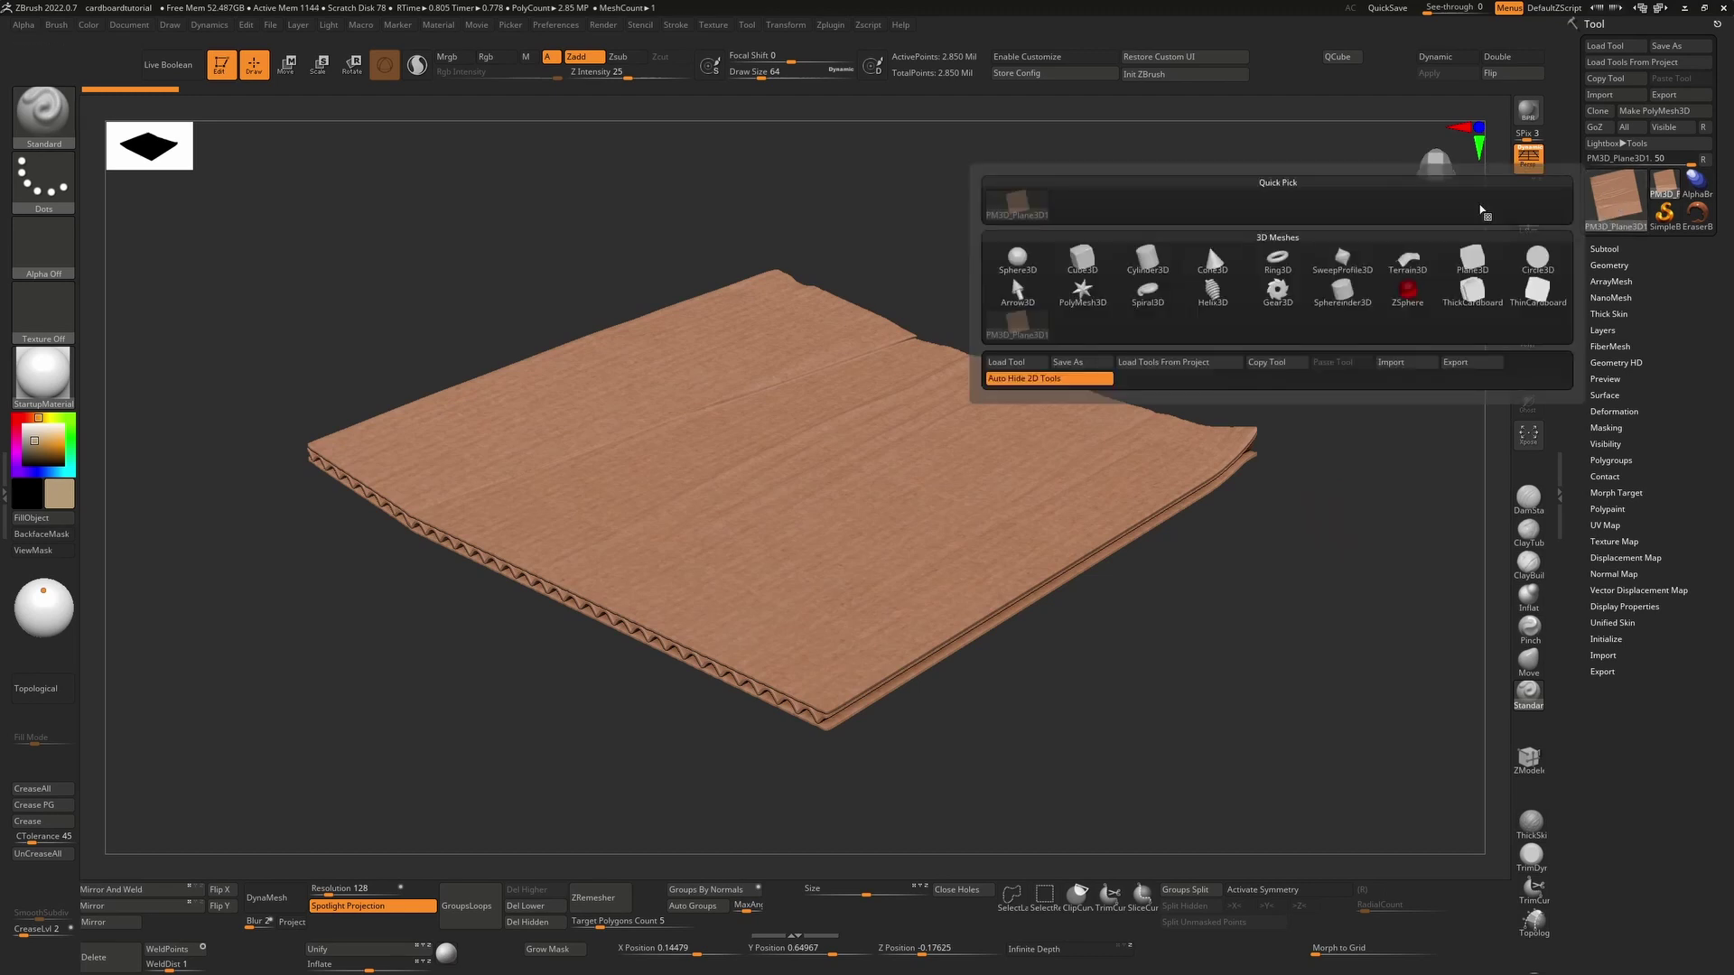
click(1473, 263)
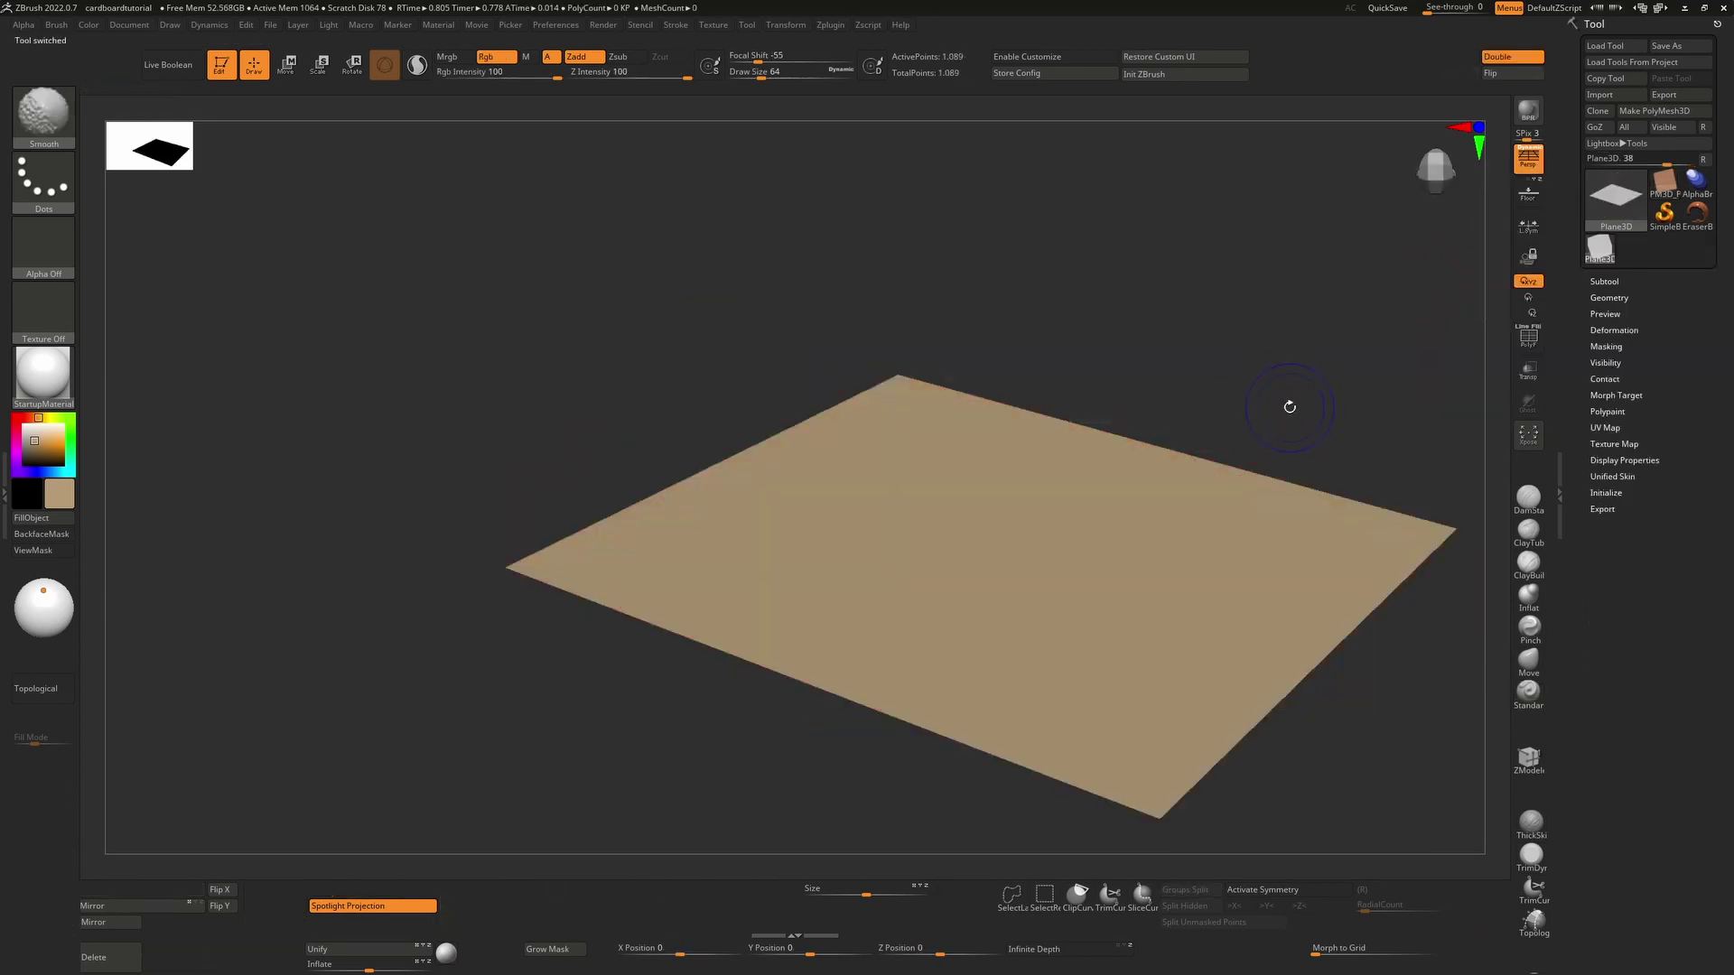
key(shift+f)
drag(1327, 406, 1240, 353)
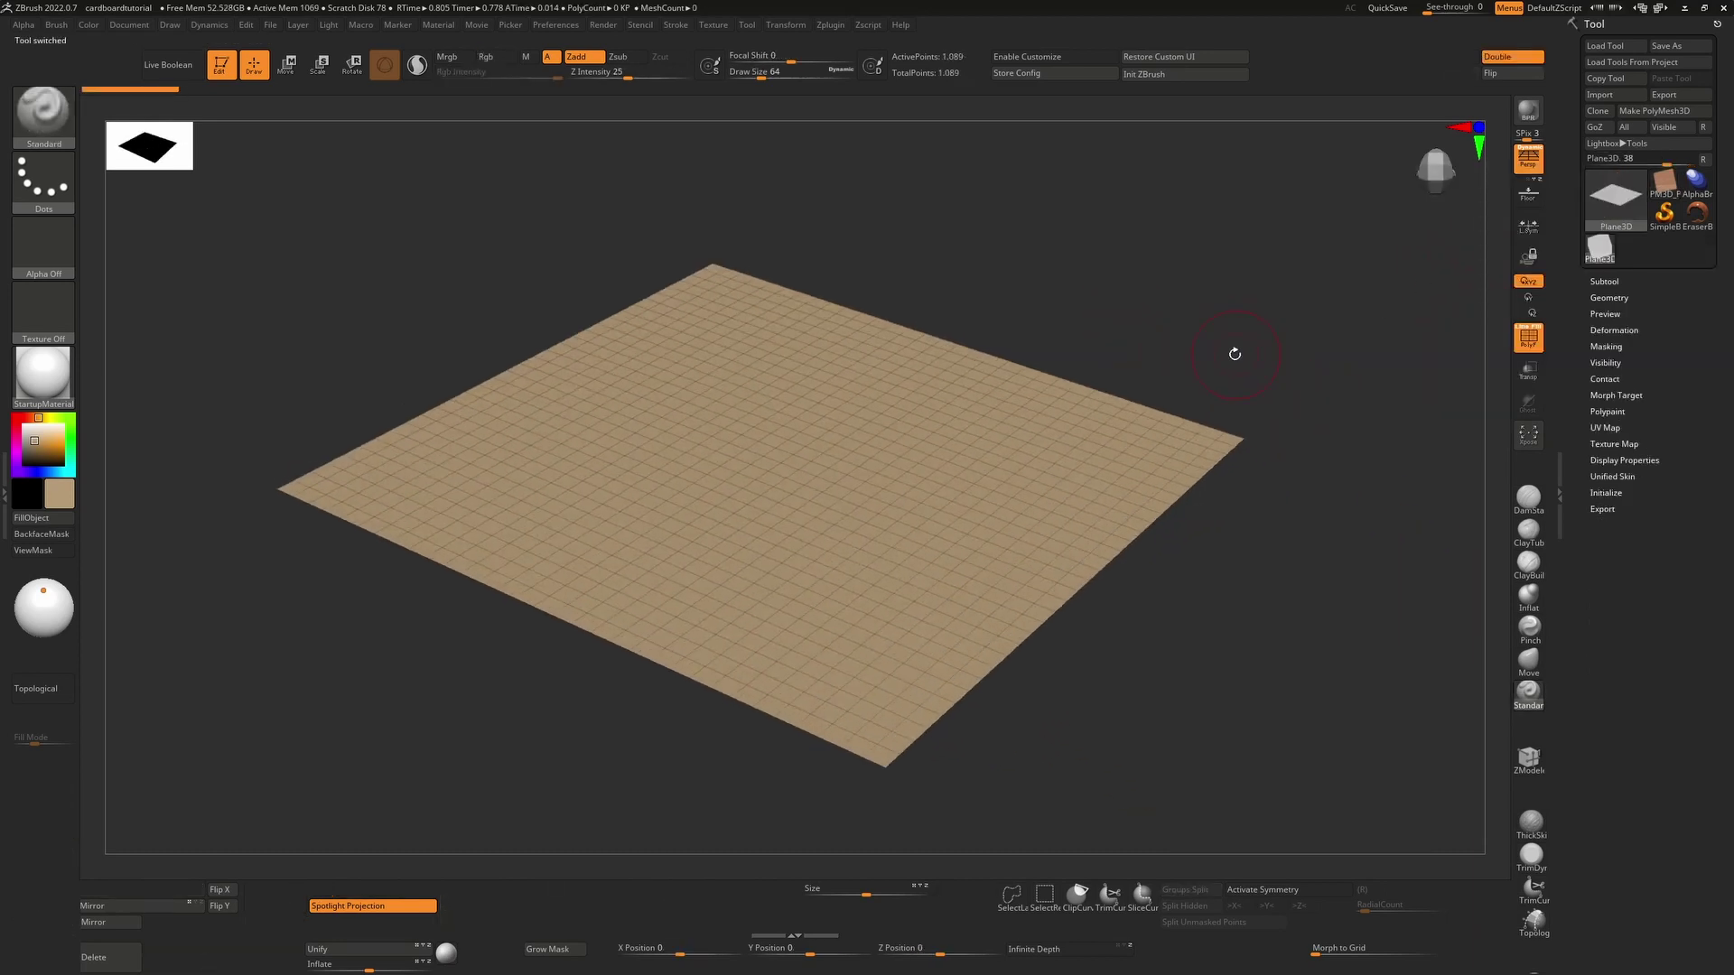
click(1672, 112)
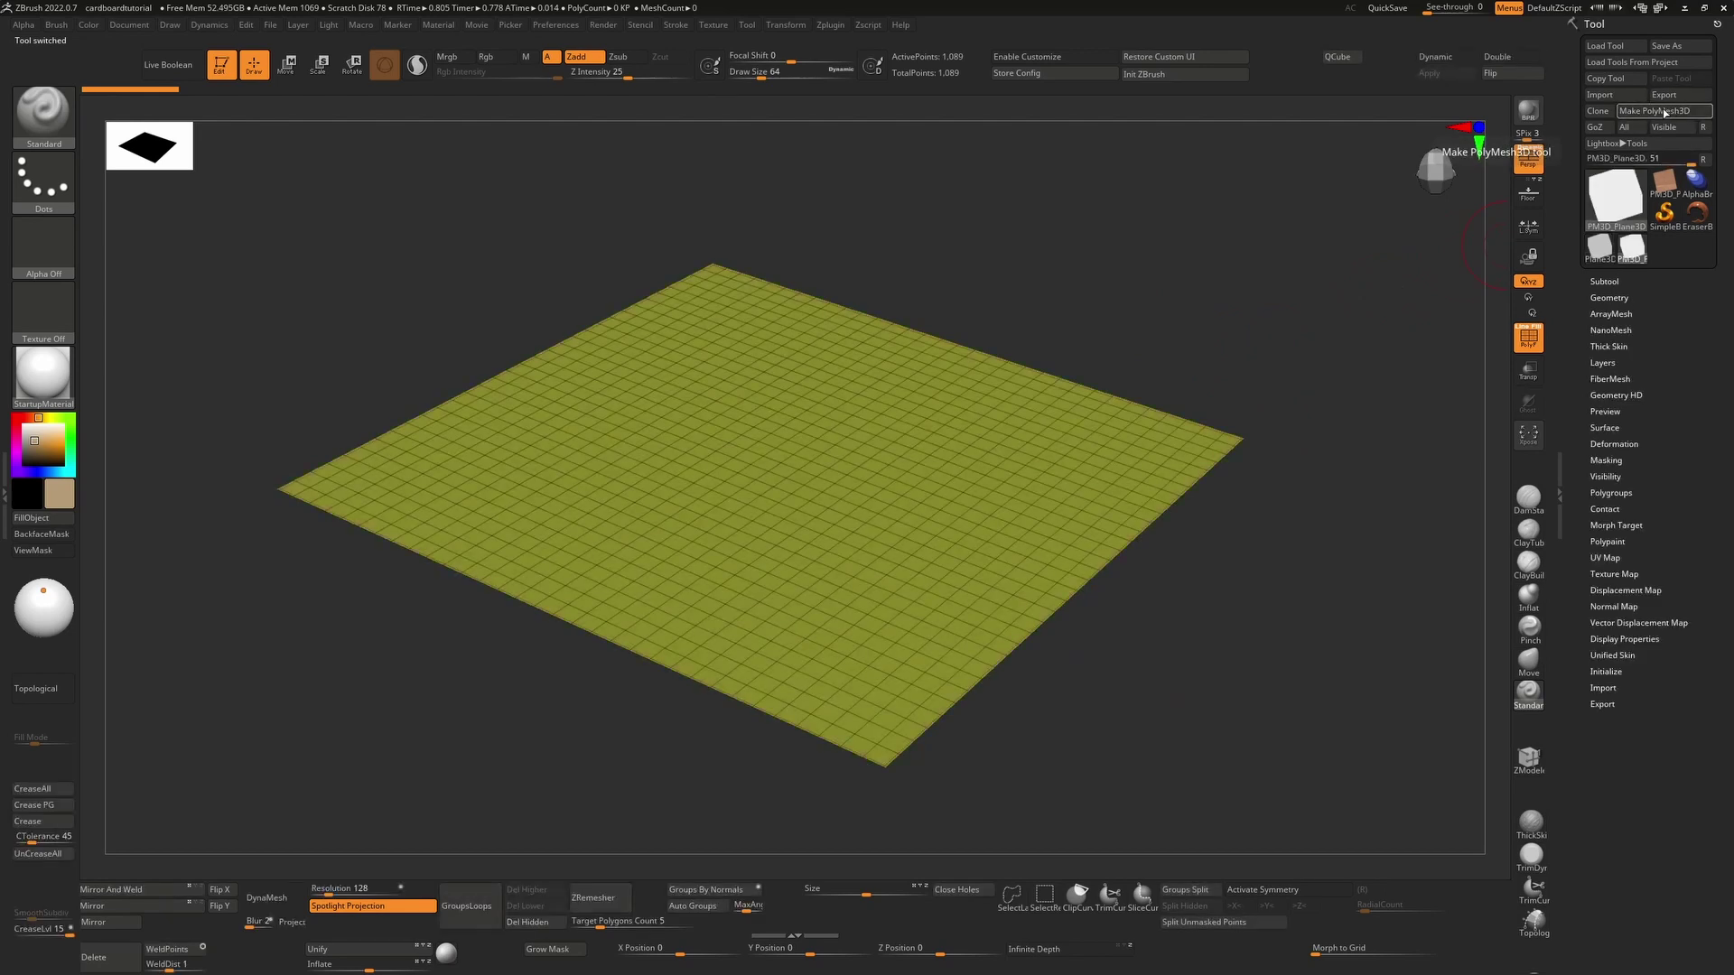
- Try reconstructing the plane's lower subdivision levels twice and undo both reconstructions
click(1621, 297)
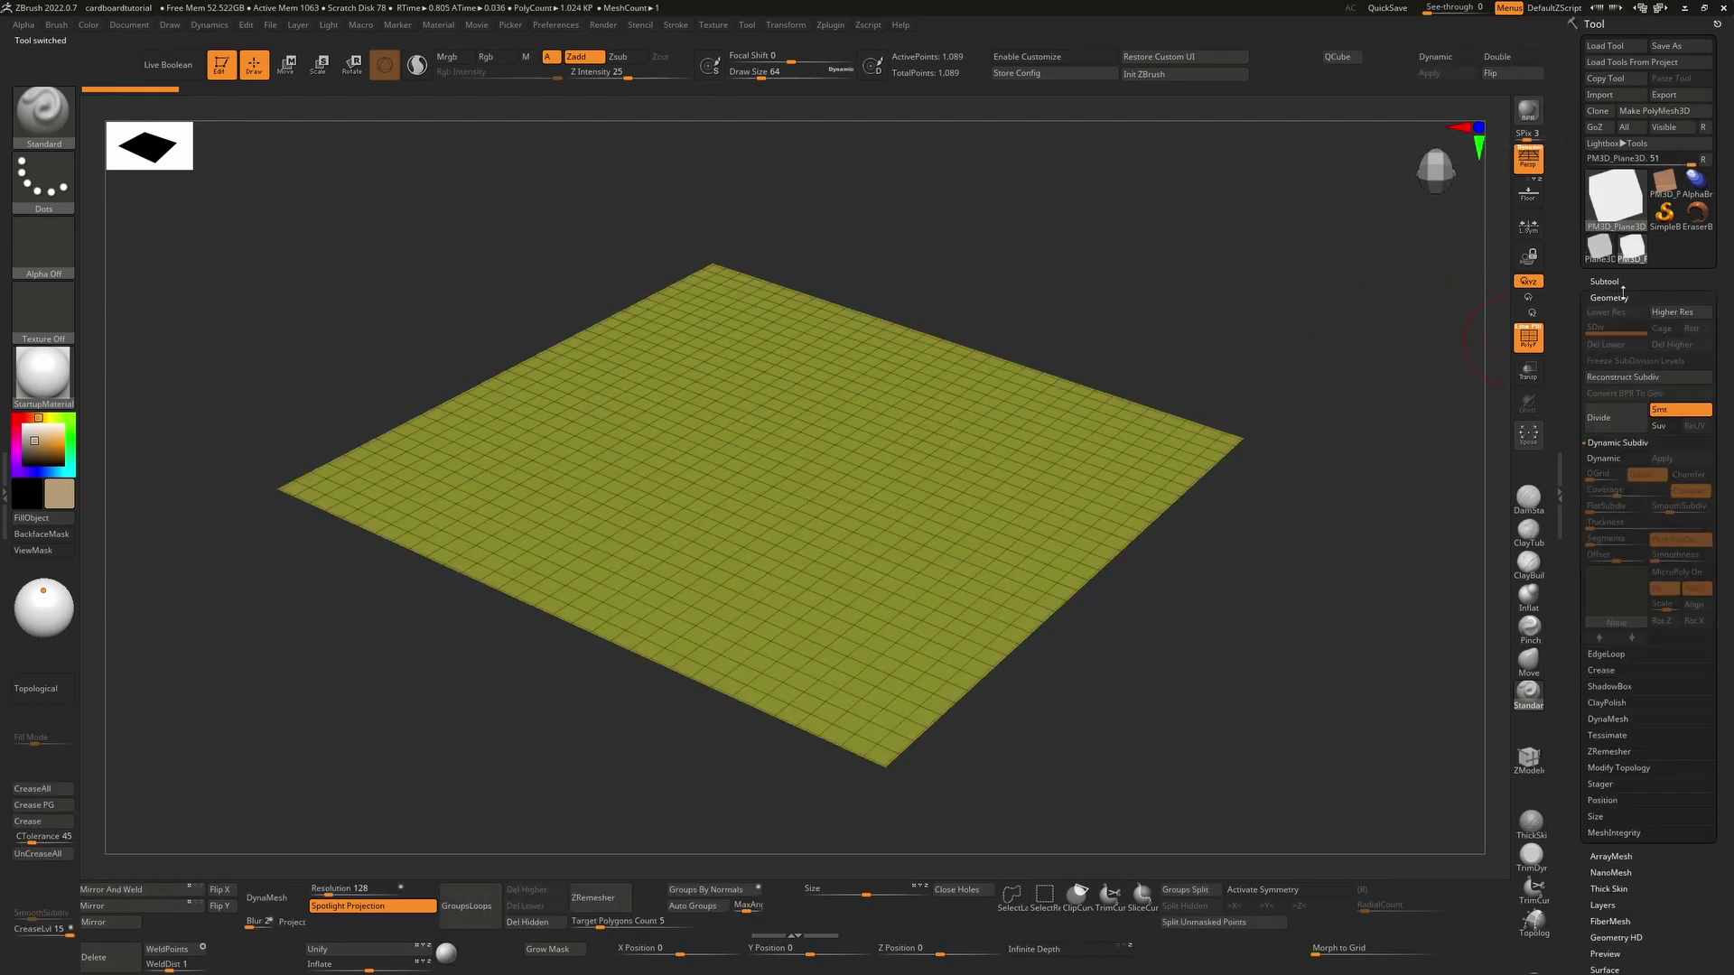
click(1630, 378)
click(1632, 377)
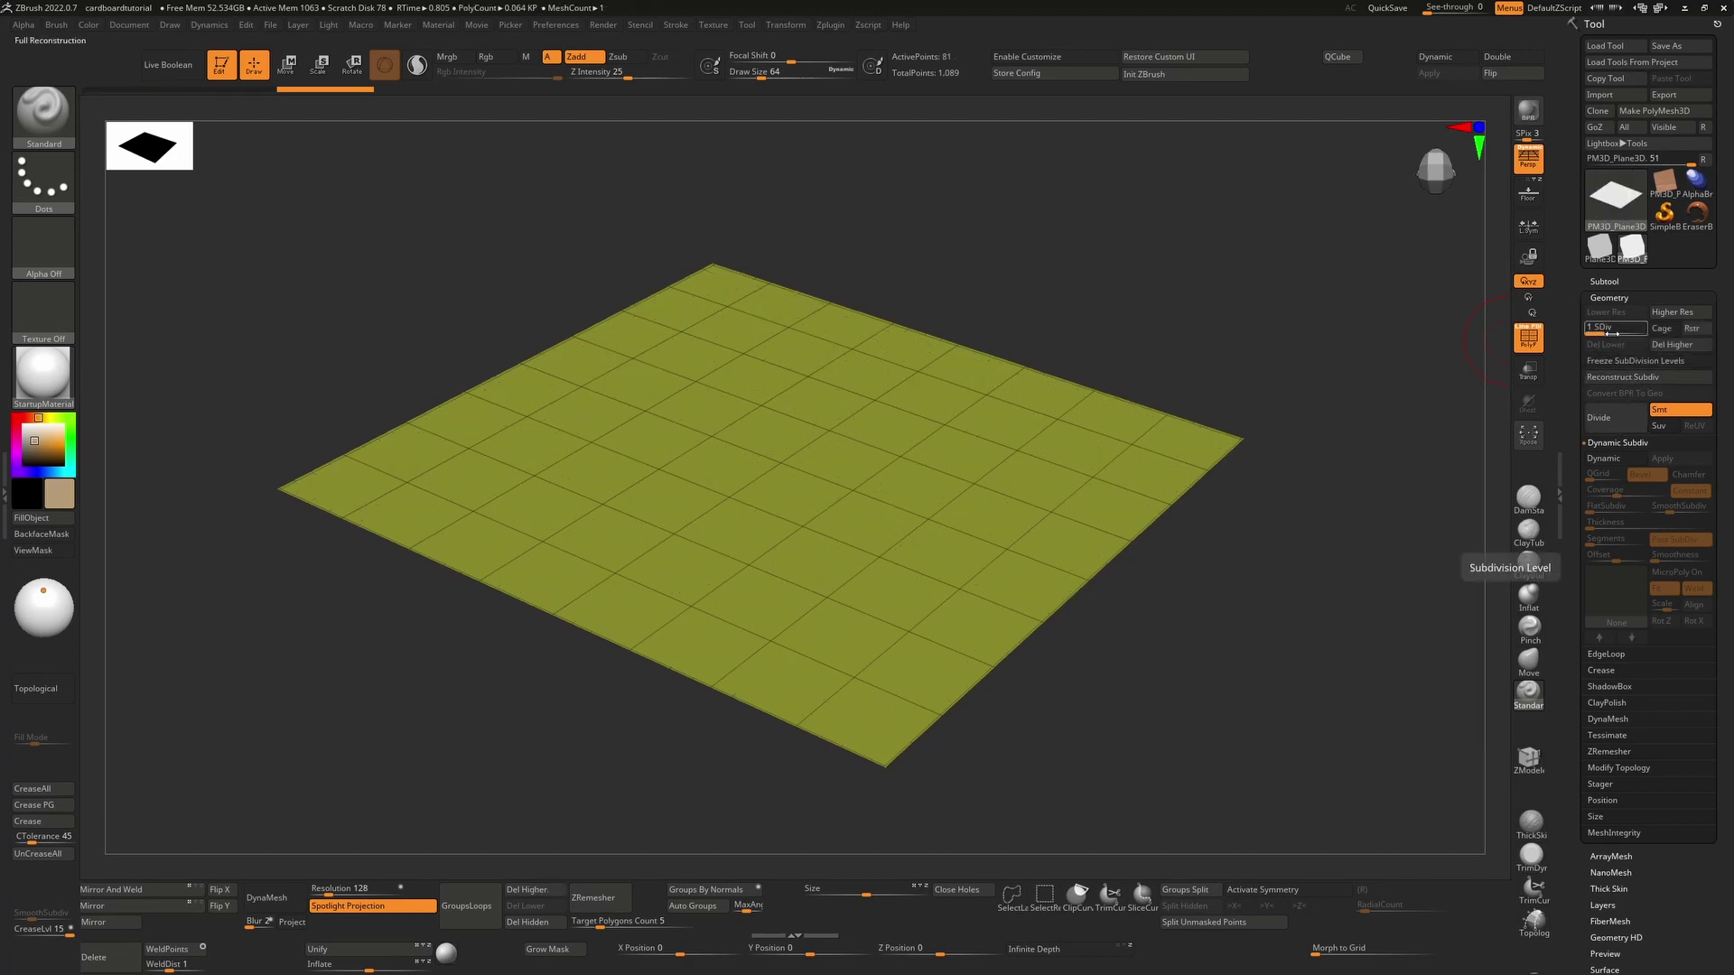
key(ctrl+z)
key(ctrl+z)
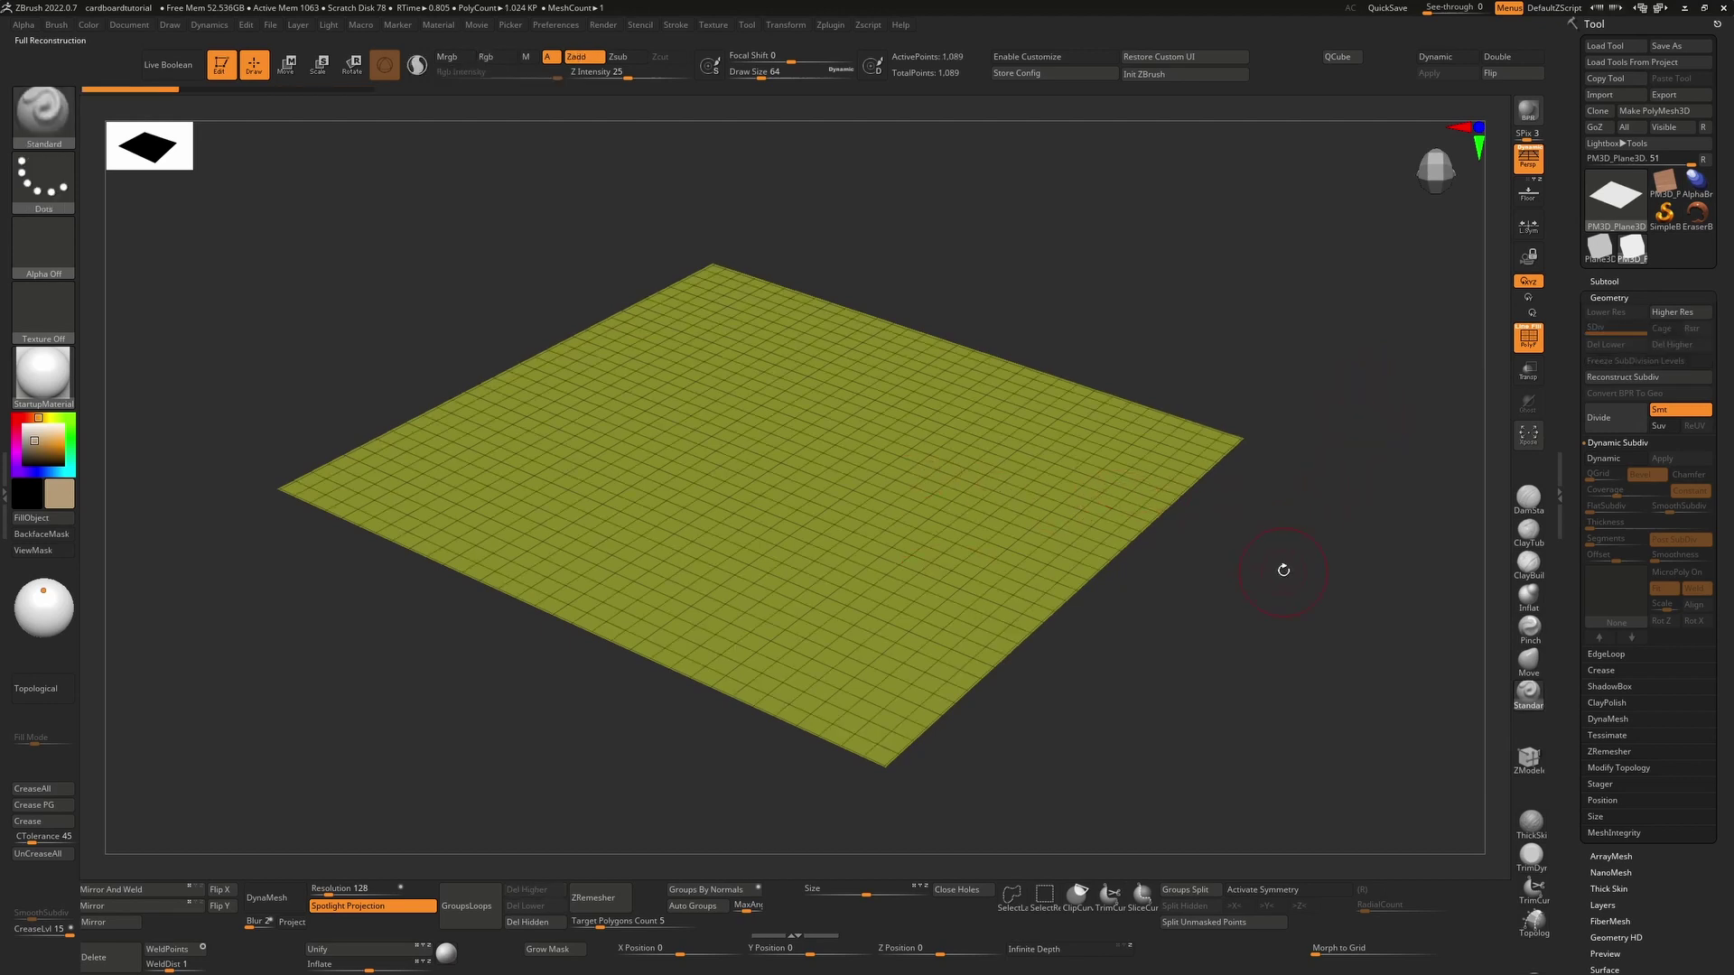
- Enable Dynamic Subdiv and MicroPoly on the plane and assign the Simple MicroPoly mesh
drag(1289, 563, 1305, 527)
click(1606, 459)
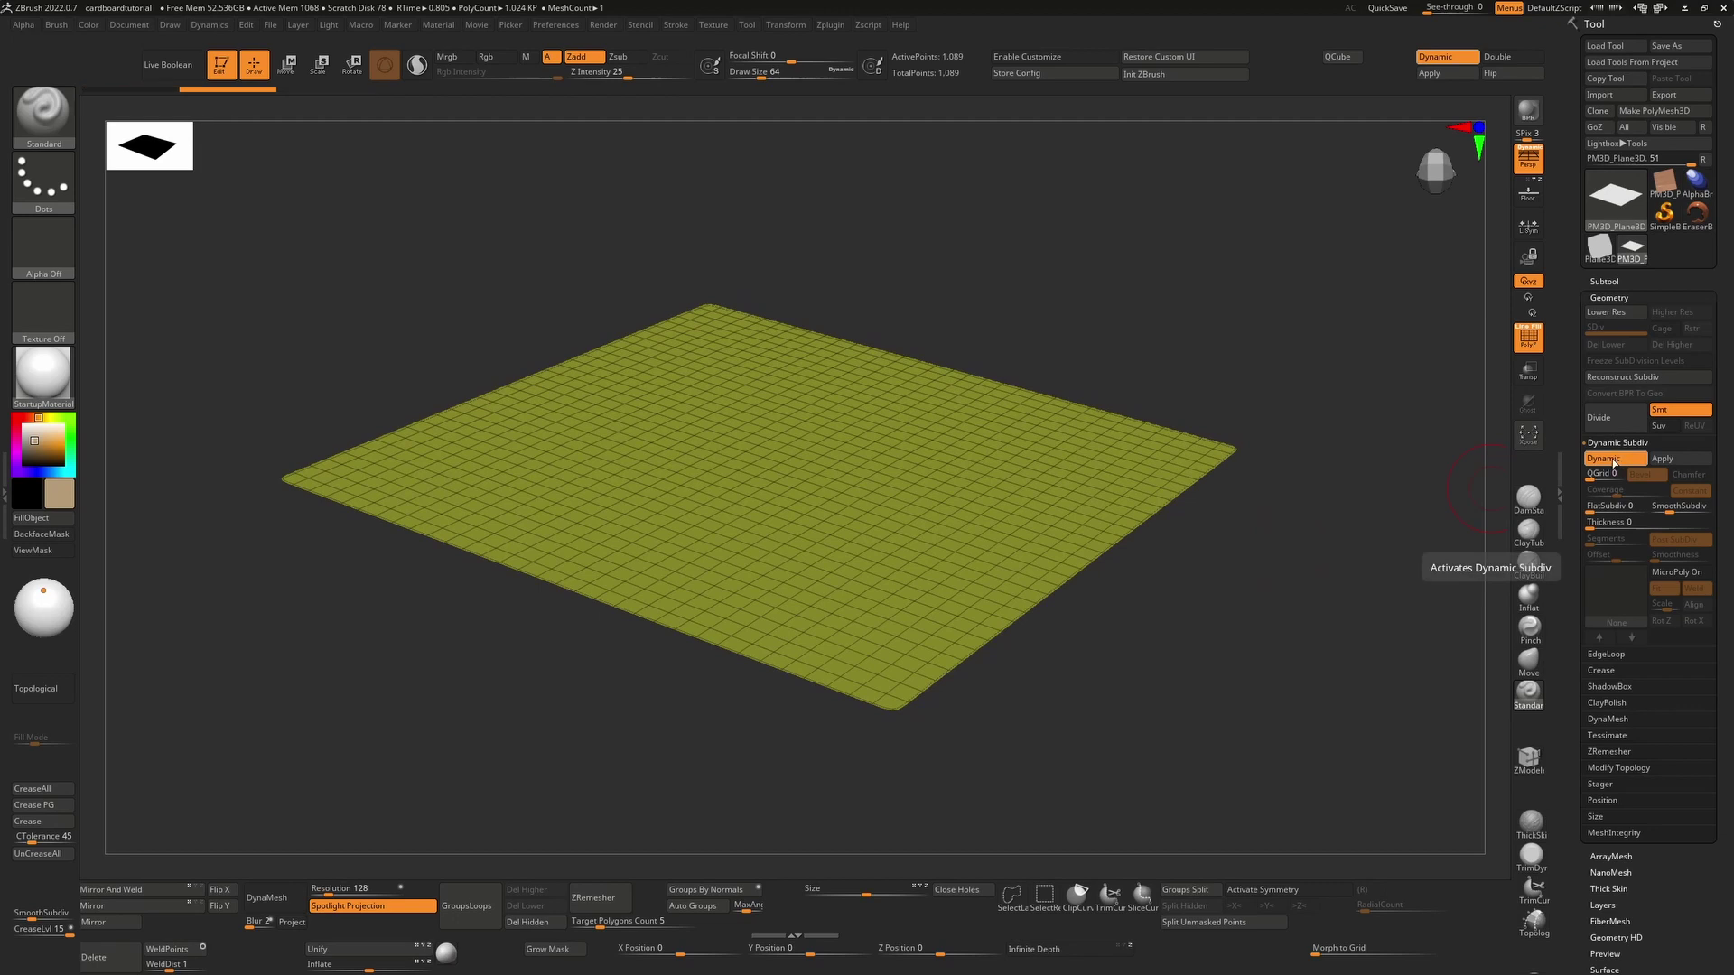
click(1675, 573)
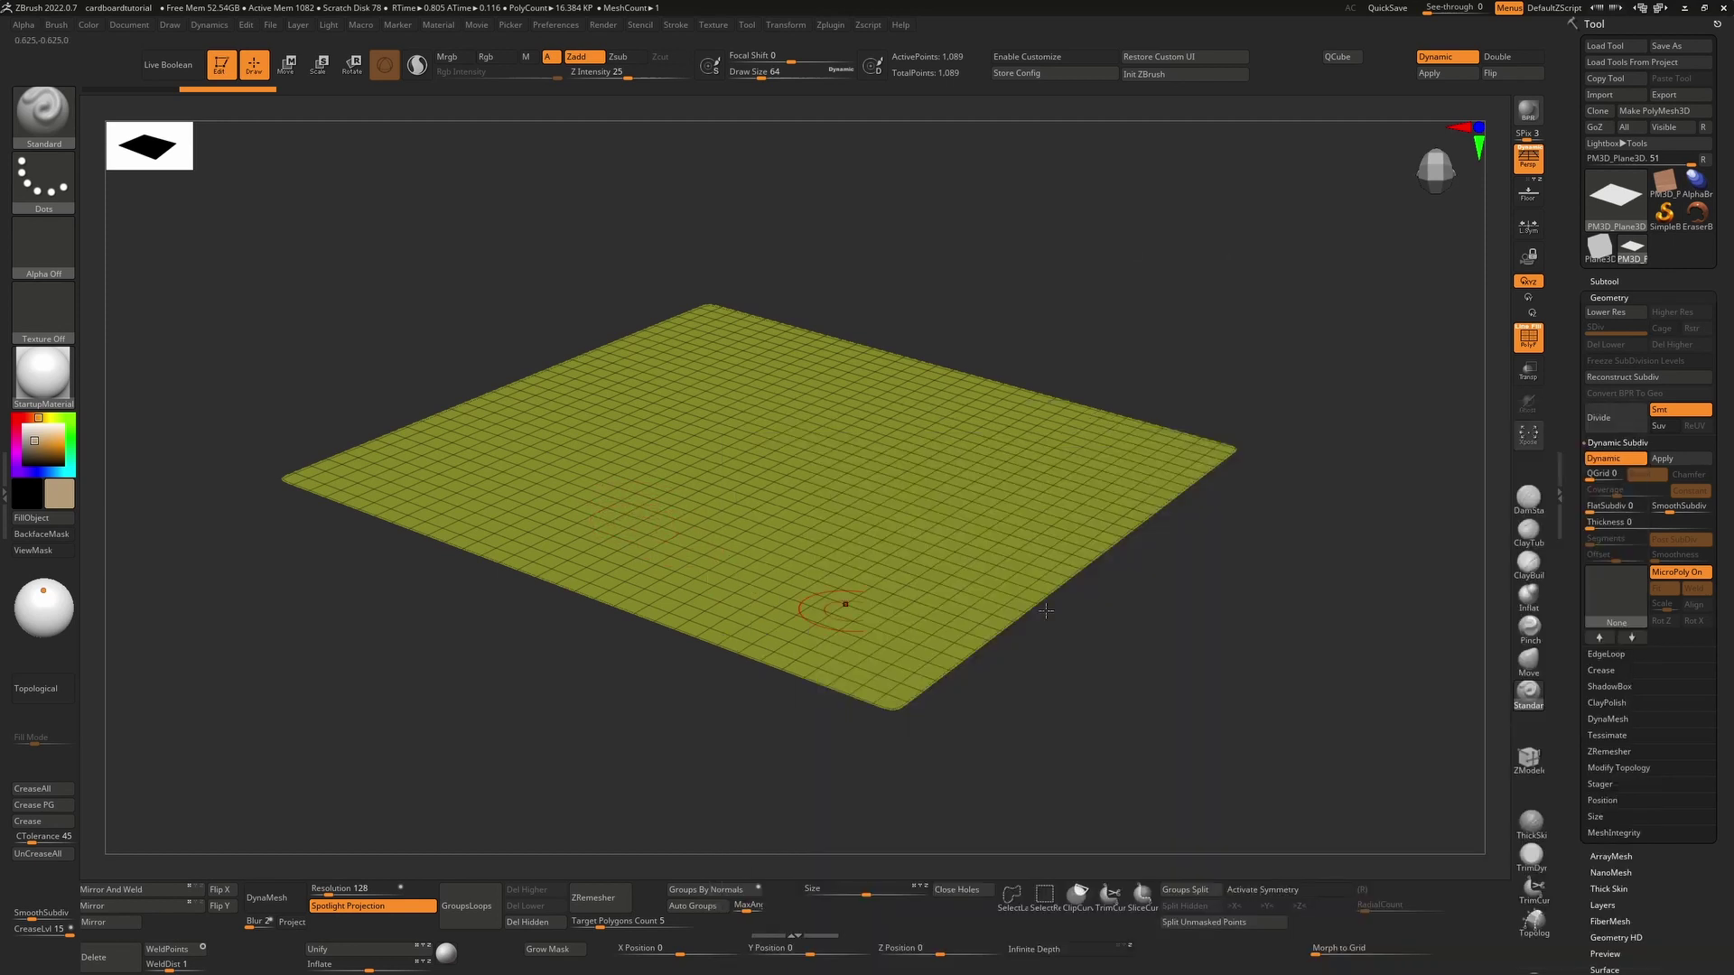
click(1632, 587)
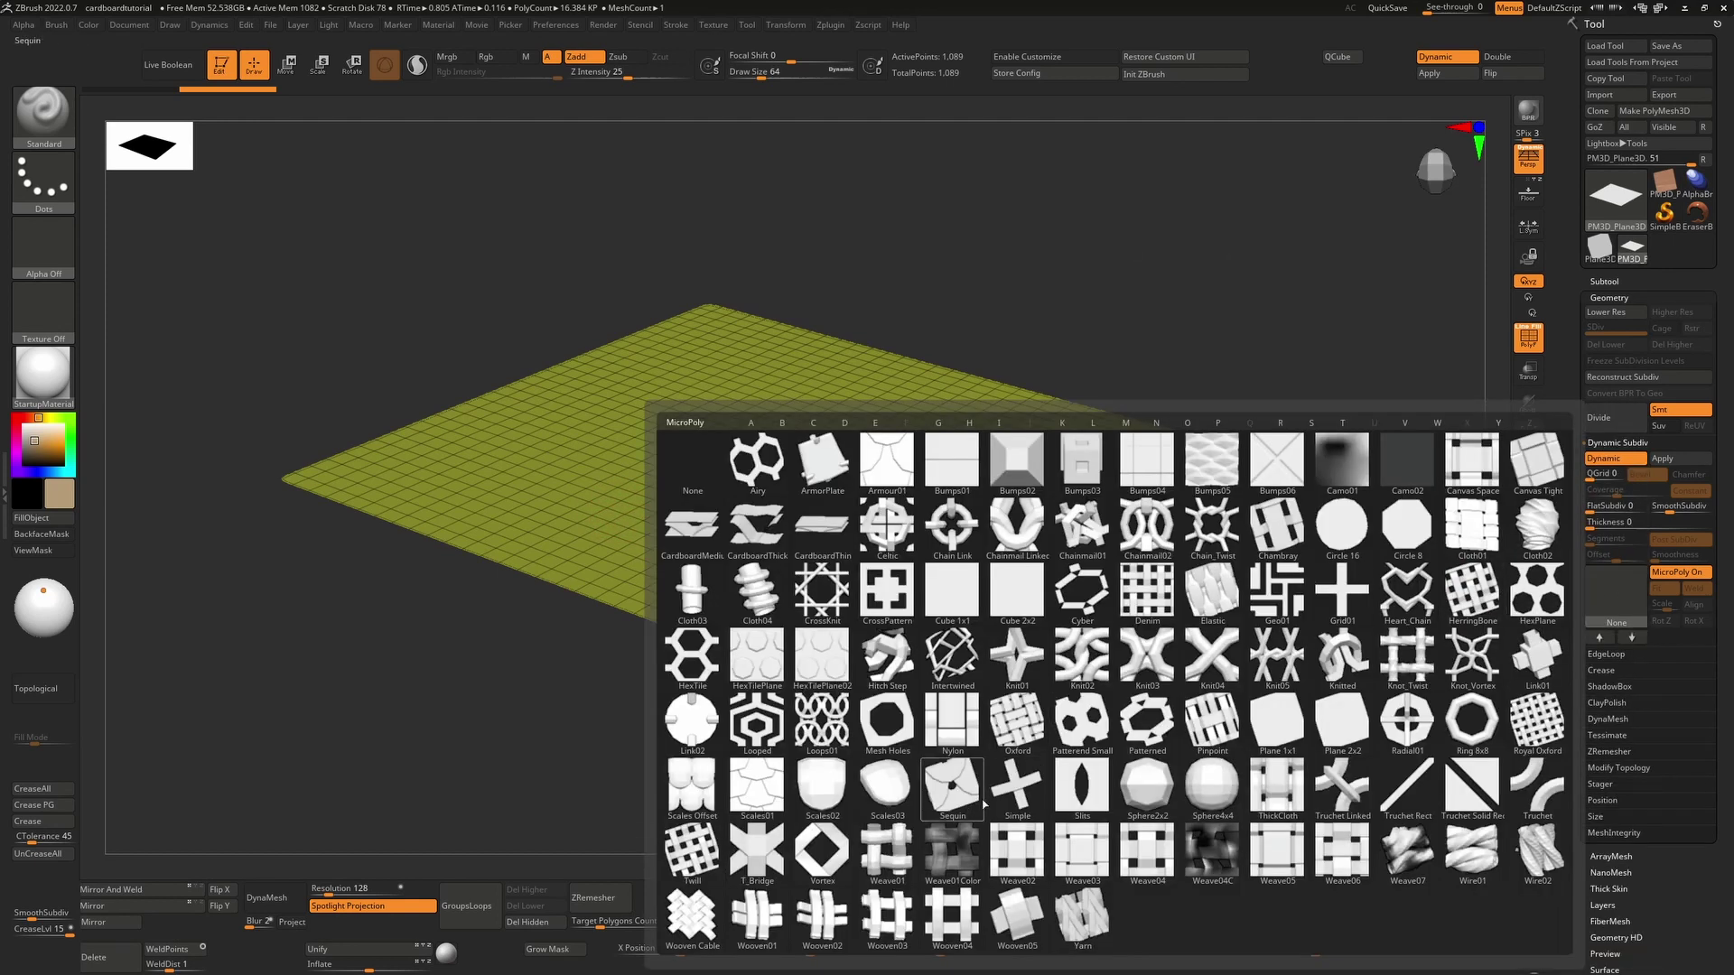
click(1018, 787)
alt+drag(918, 757, 920, 853)
drag(921, 580, 846, 606)
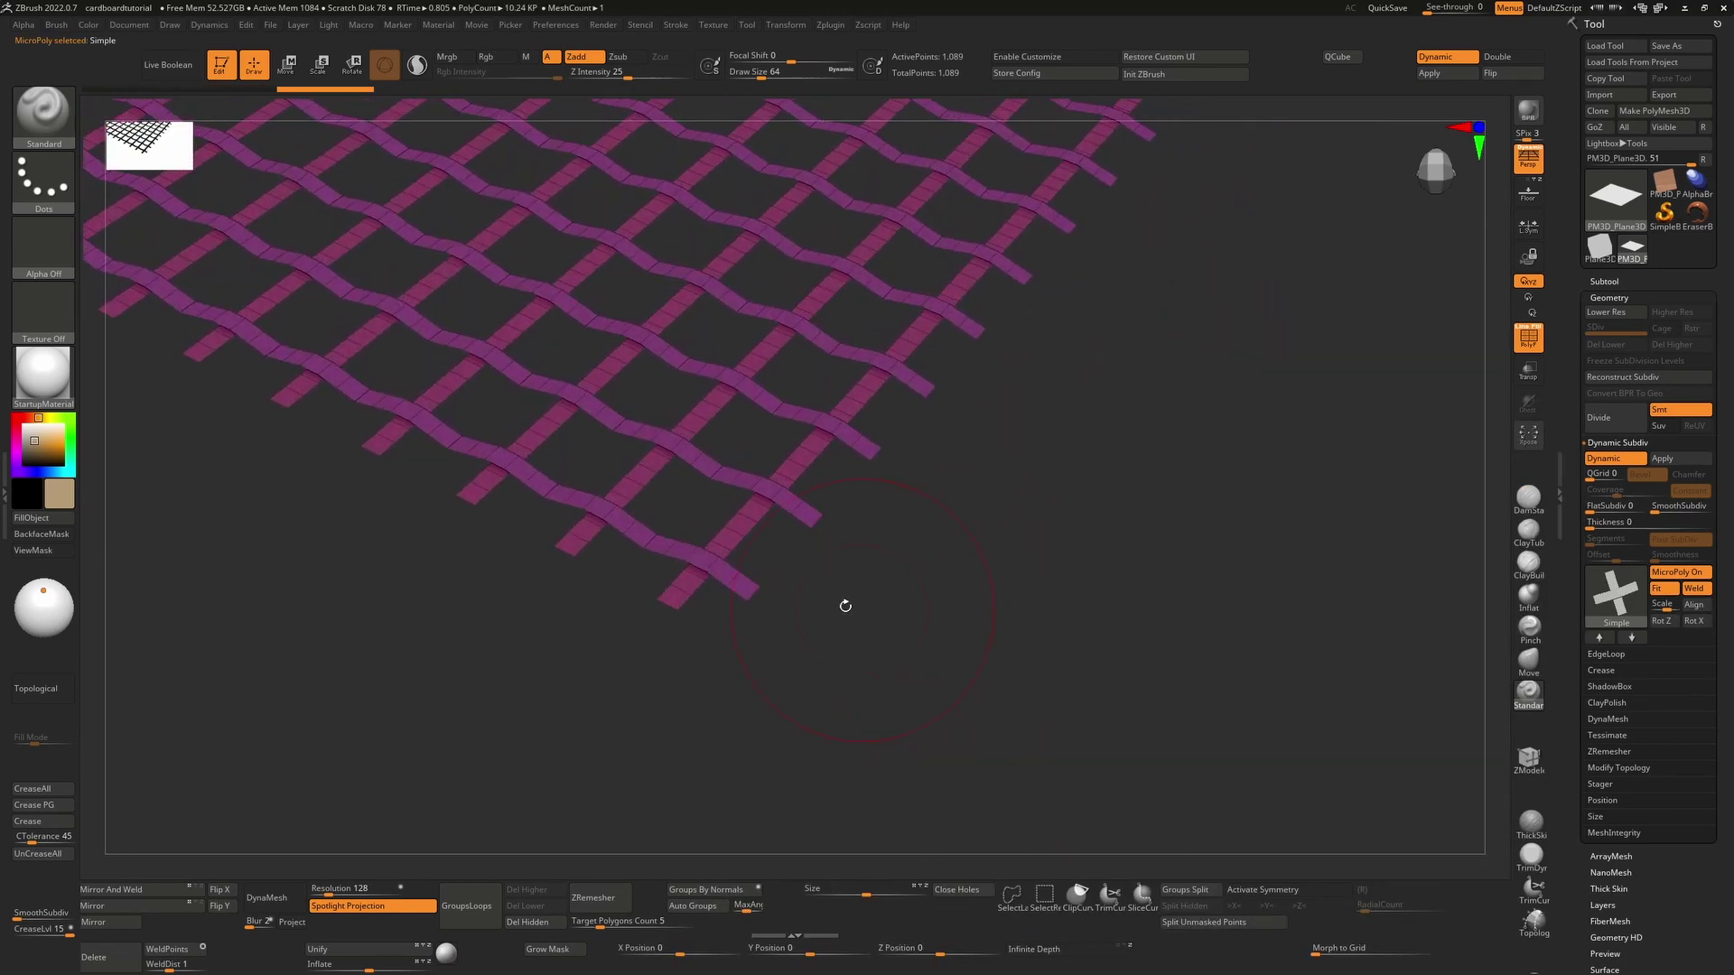
- Turn off the dynamic subdivision preview and mark the plane's corner polygon with the ZModeler brush
key(shift+d)
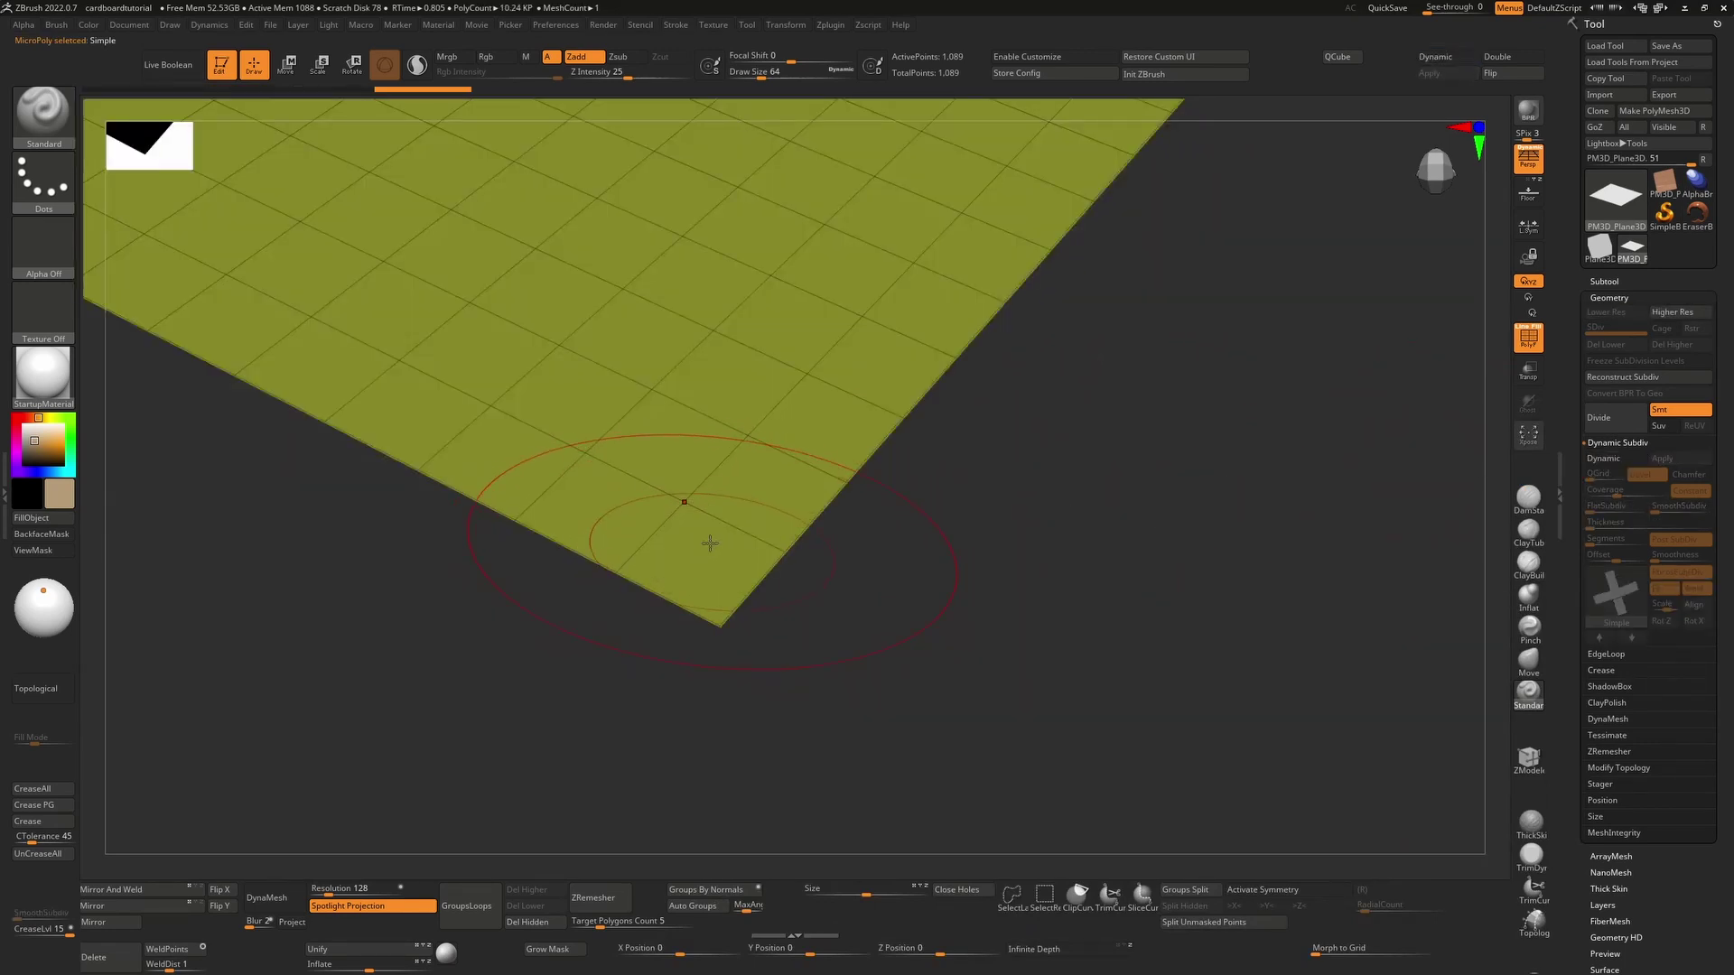
key(b)
key(z)
key(m)
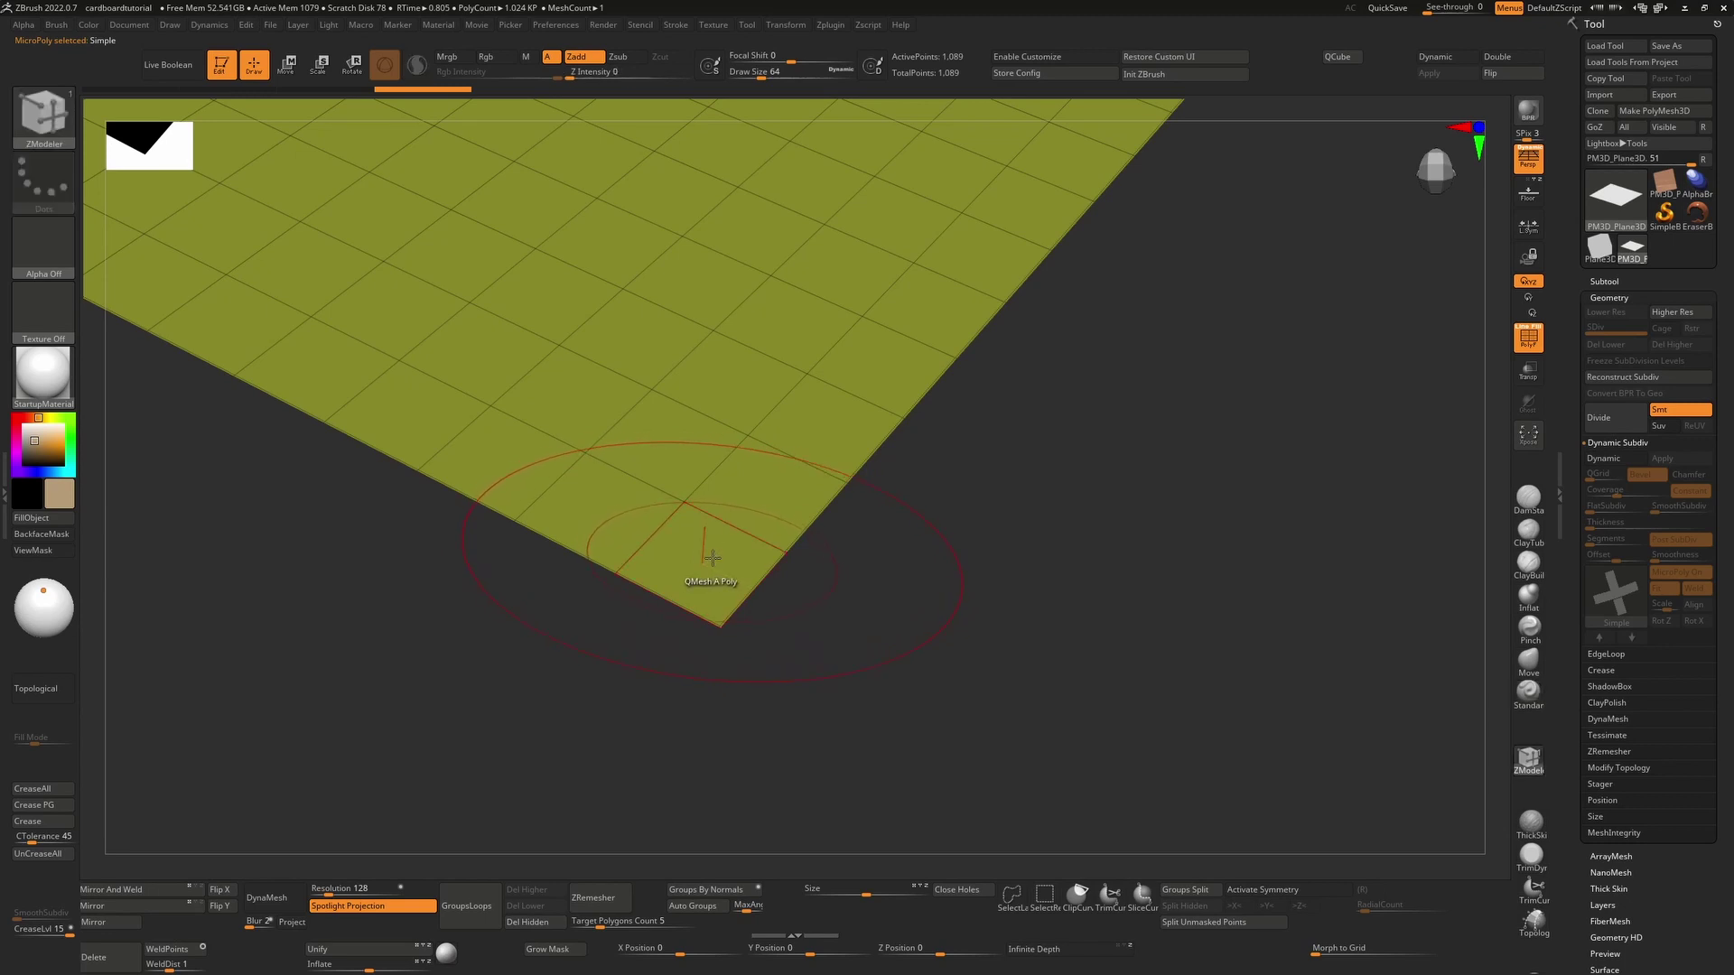
click(706, 556)
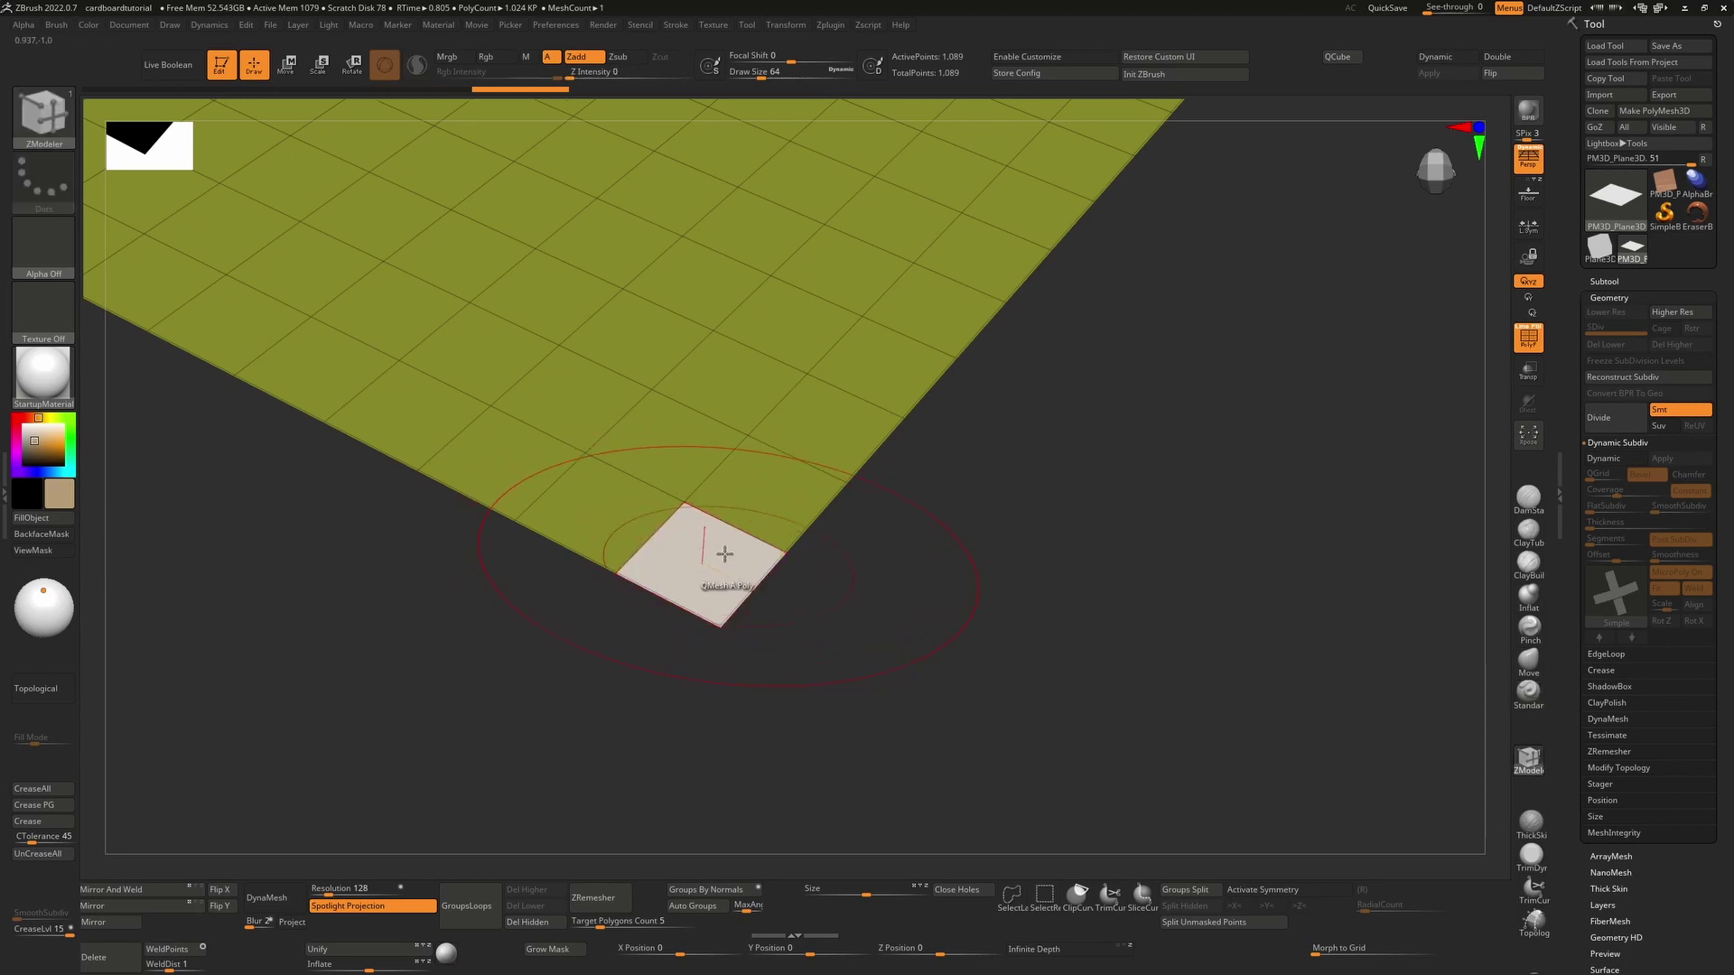
- Toggle Dynamic Subdiv to compare the Simple MicroPoly weave with the underlying plane polygons
click(1597, 460)
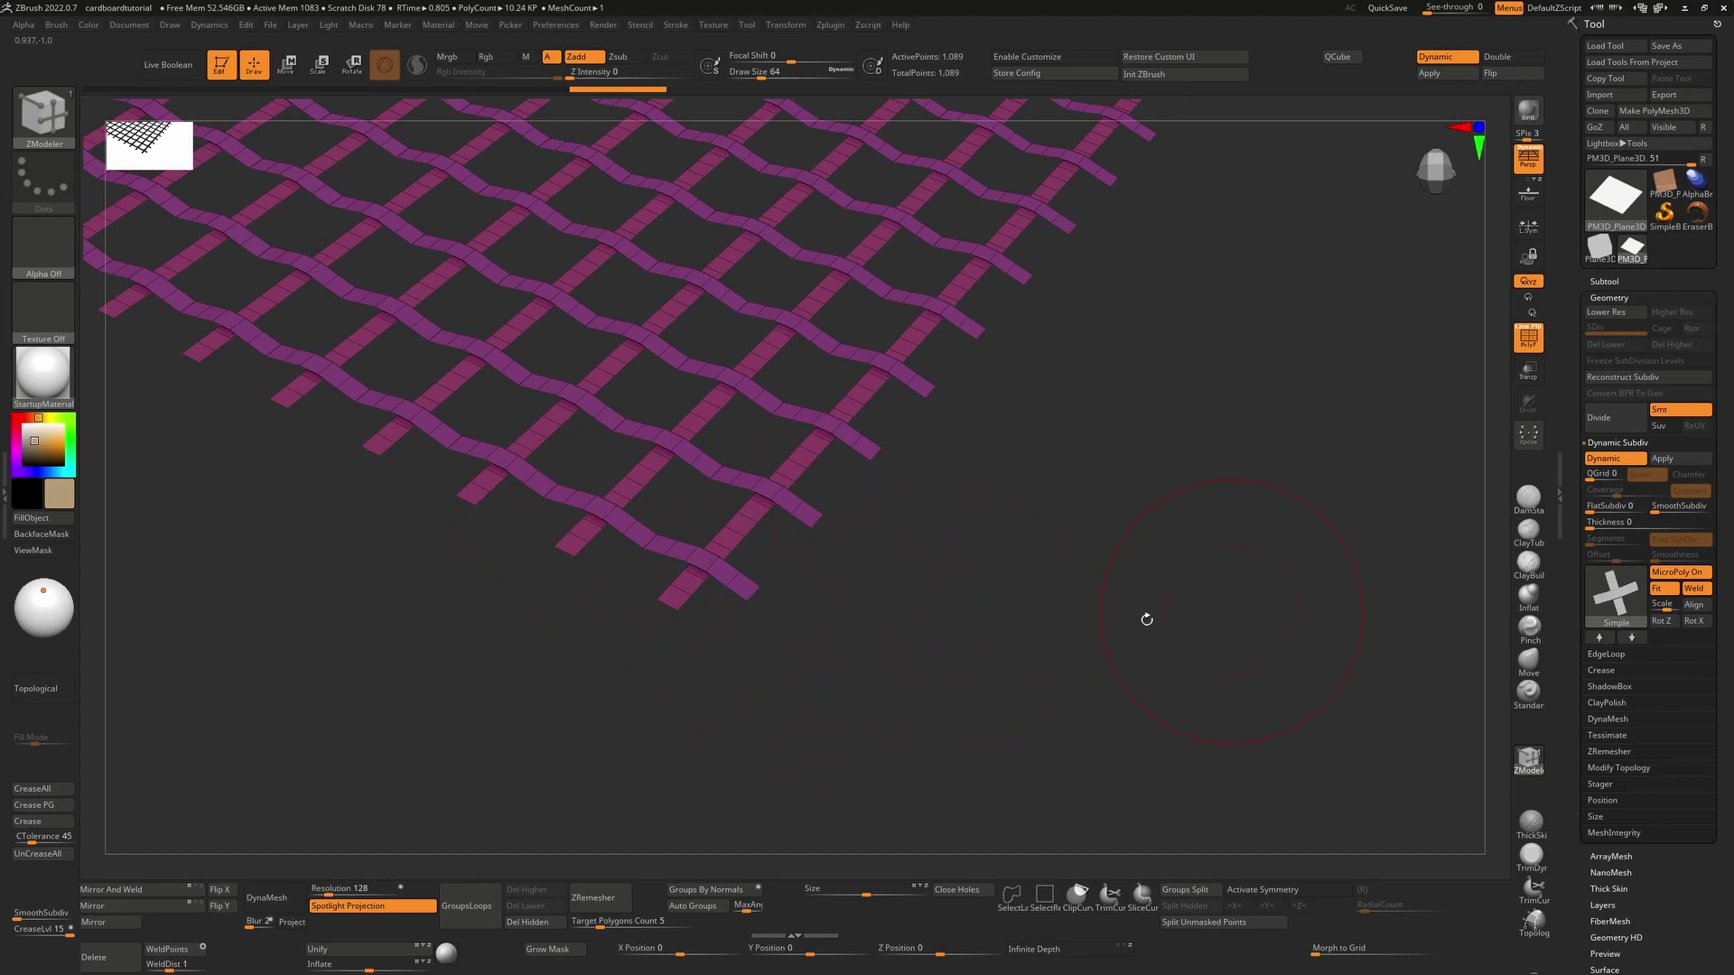
ctrl+right_drag(1095, 629, 1234, 642)
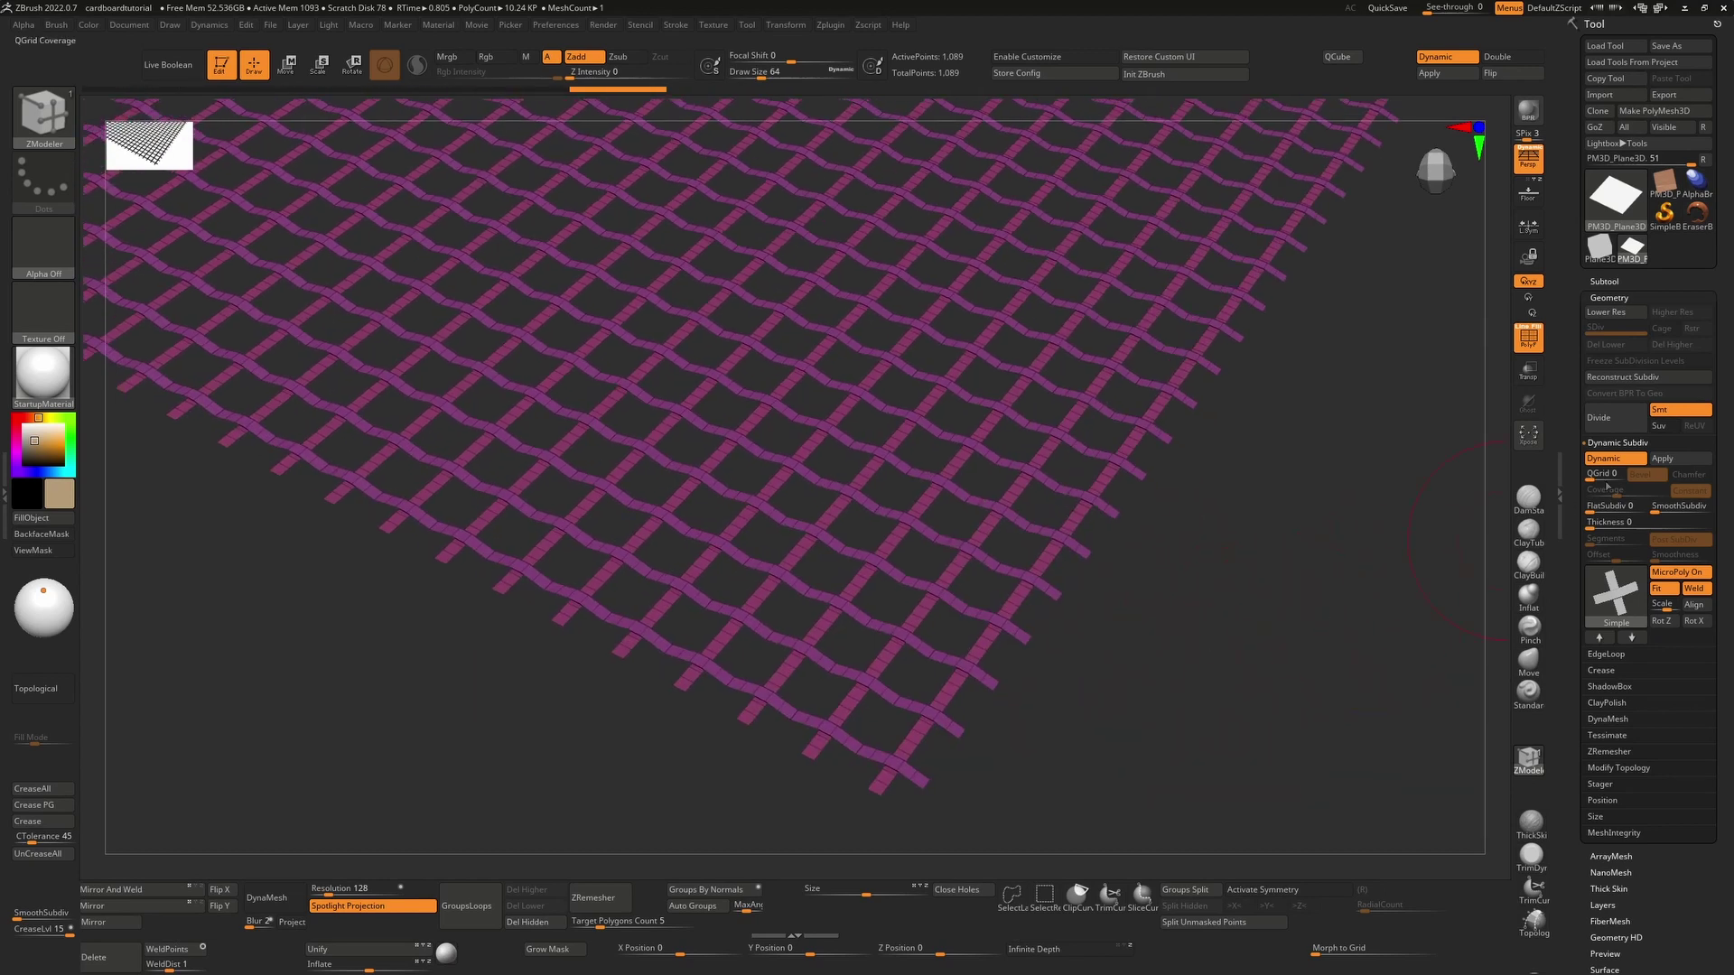
click(1602, 459)
click(1601, 459)
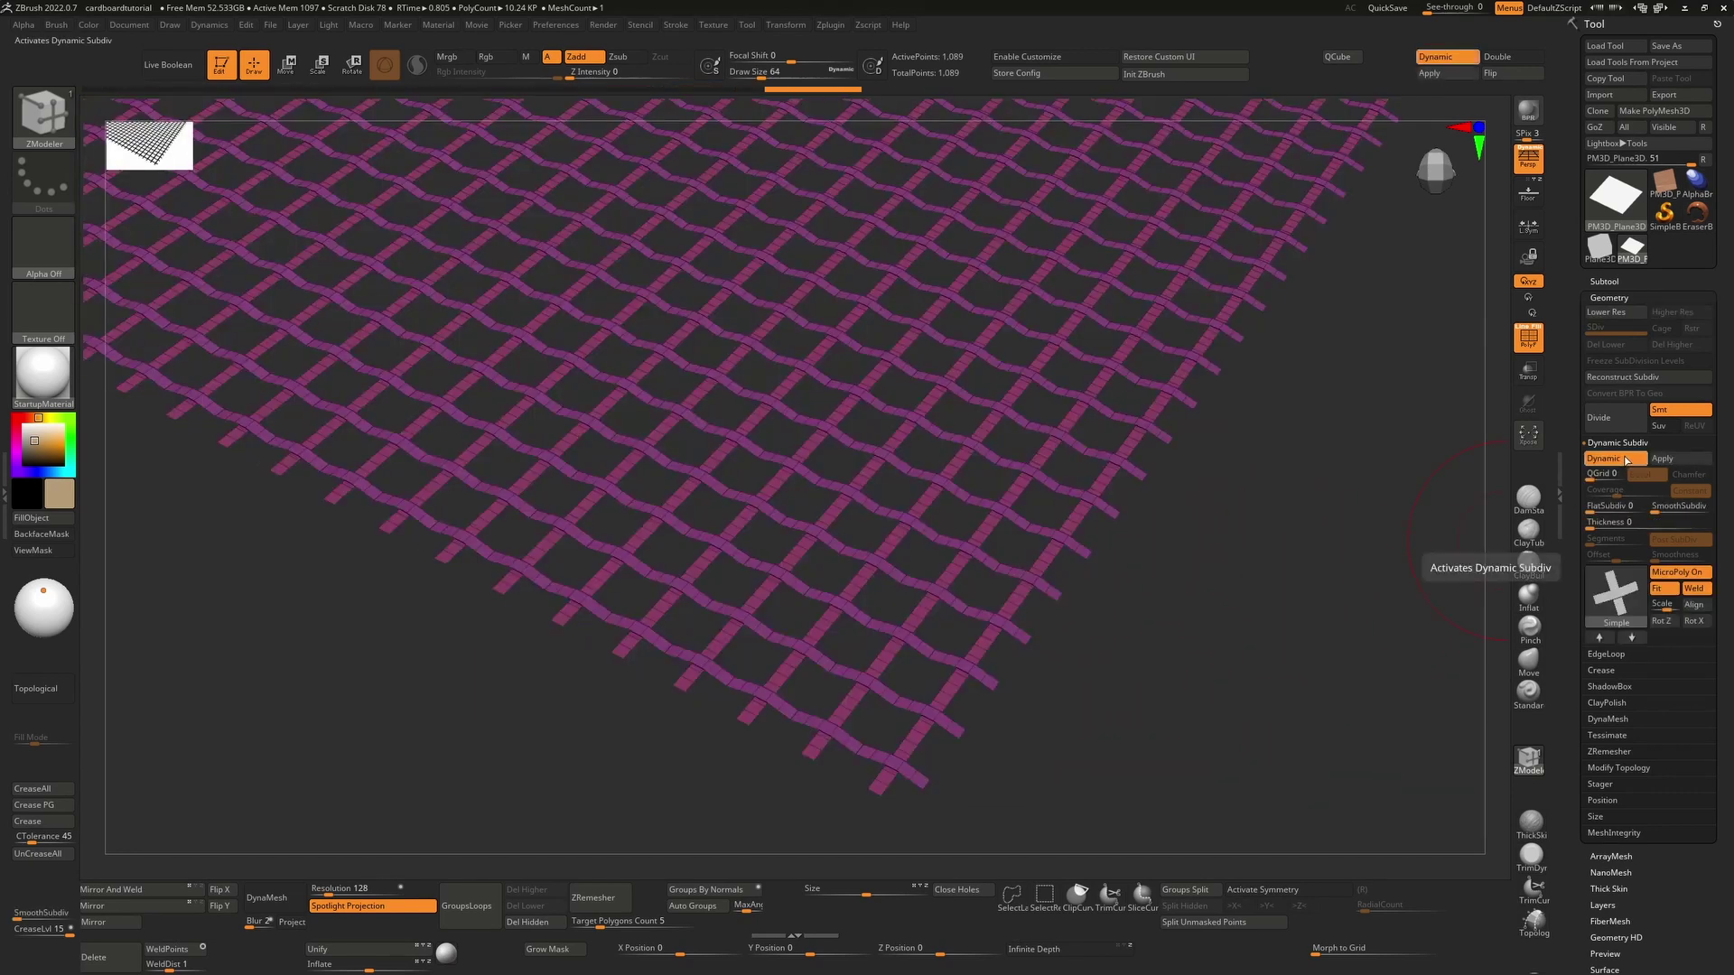
click(1601, 458)
click(1601, 459)
- Apply the dynamic subdivision to turn the Simple weave into real geometry and inspect its corner
click(1679, 459)
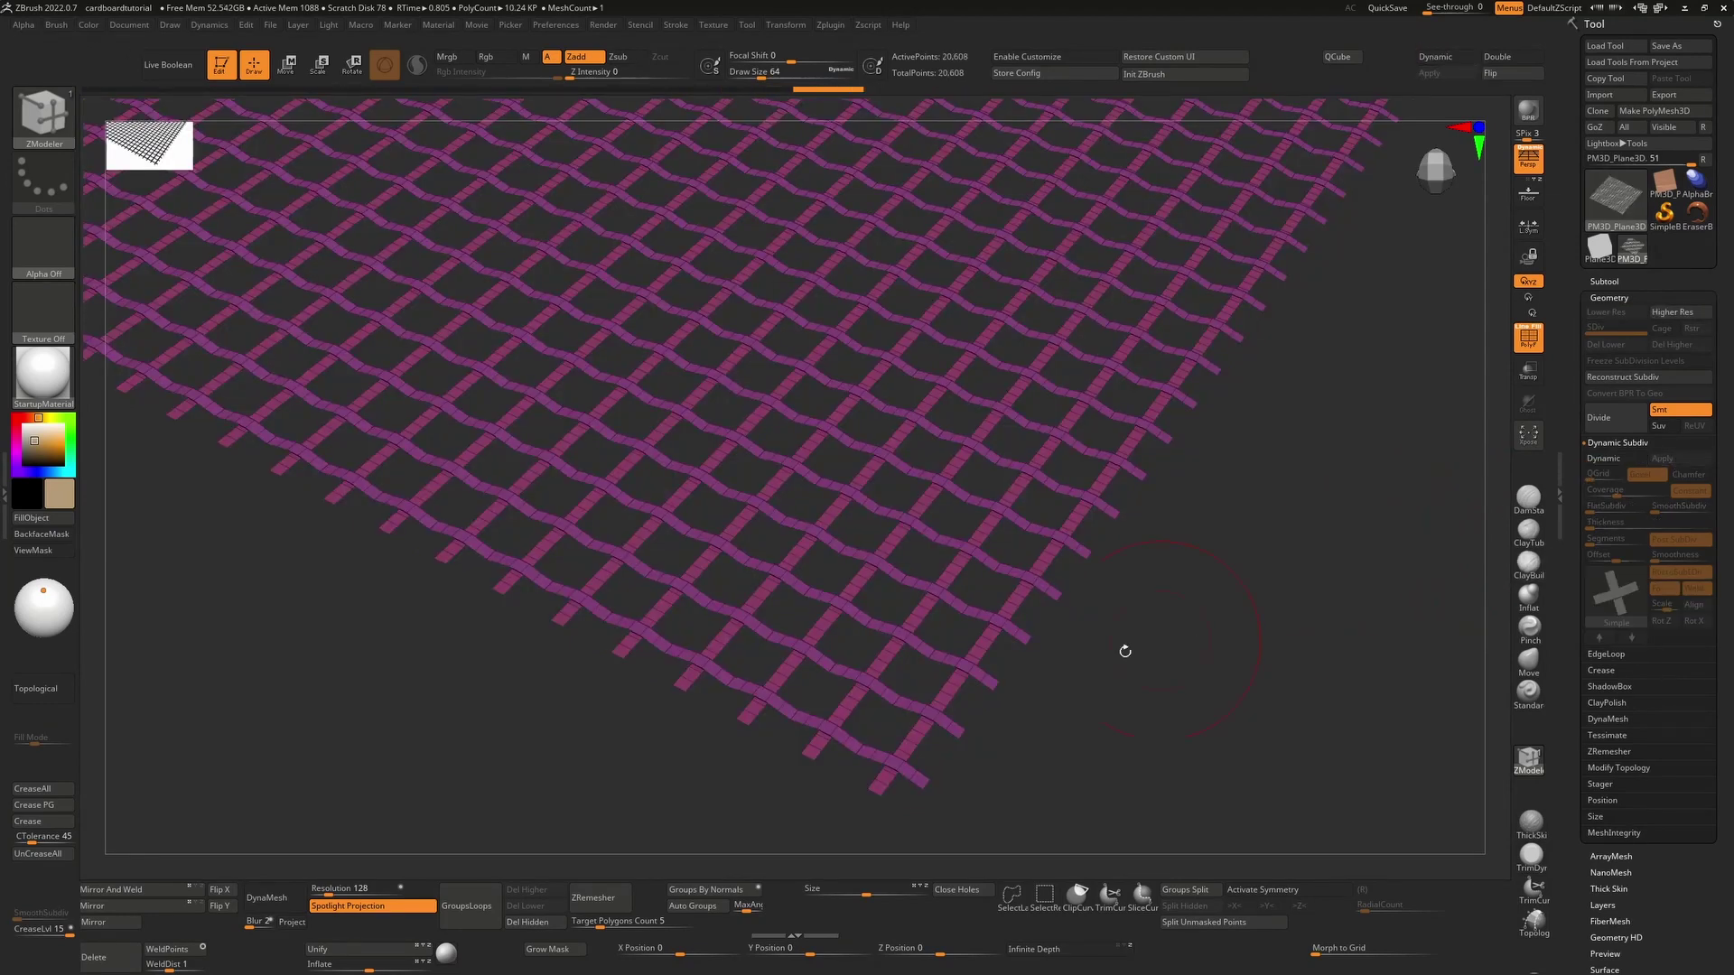
alt+drag(1123, 651, 963, 608)
alt+right_drag(962, 608, 912, 546)
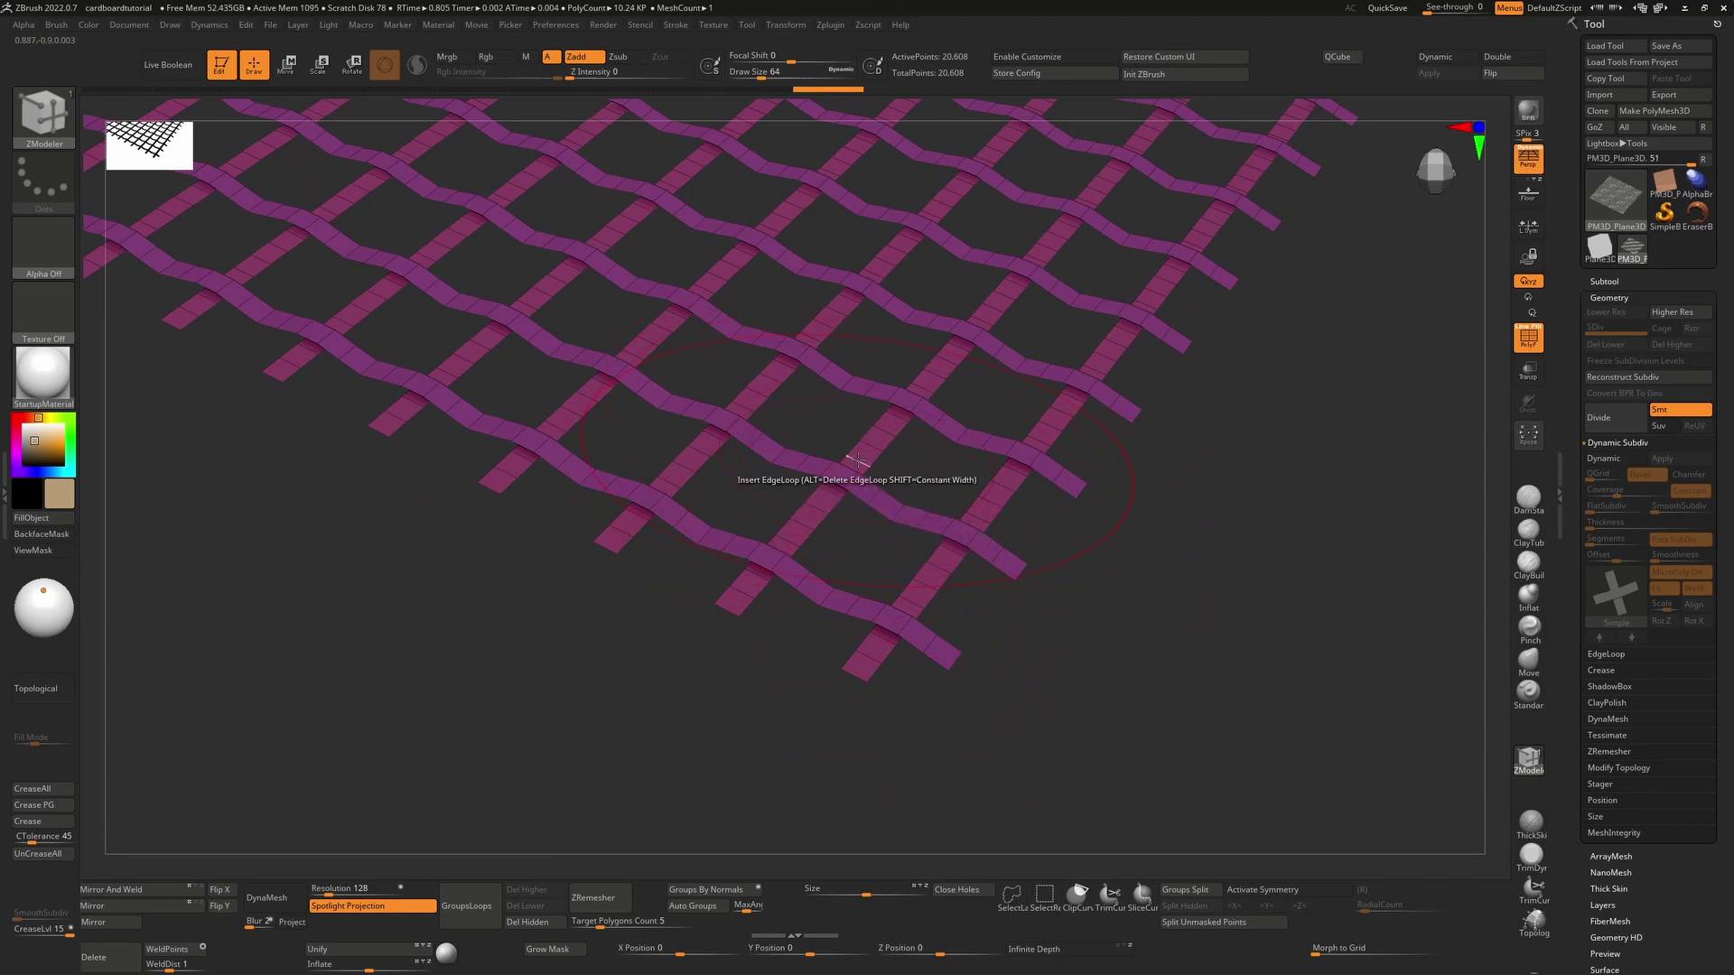
- Reduce the draw size to about 7.5 and restore the plane's dynamic MicroPoly preview
key(s)
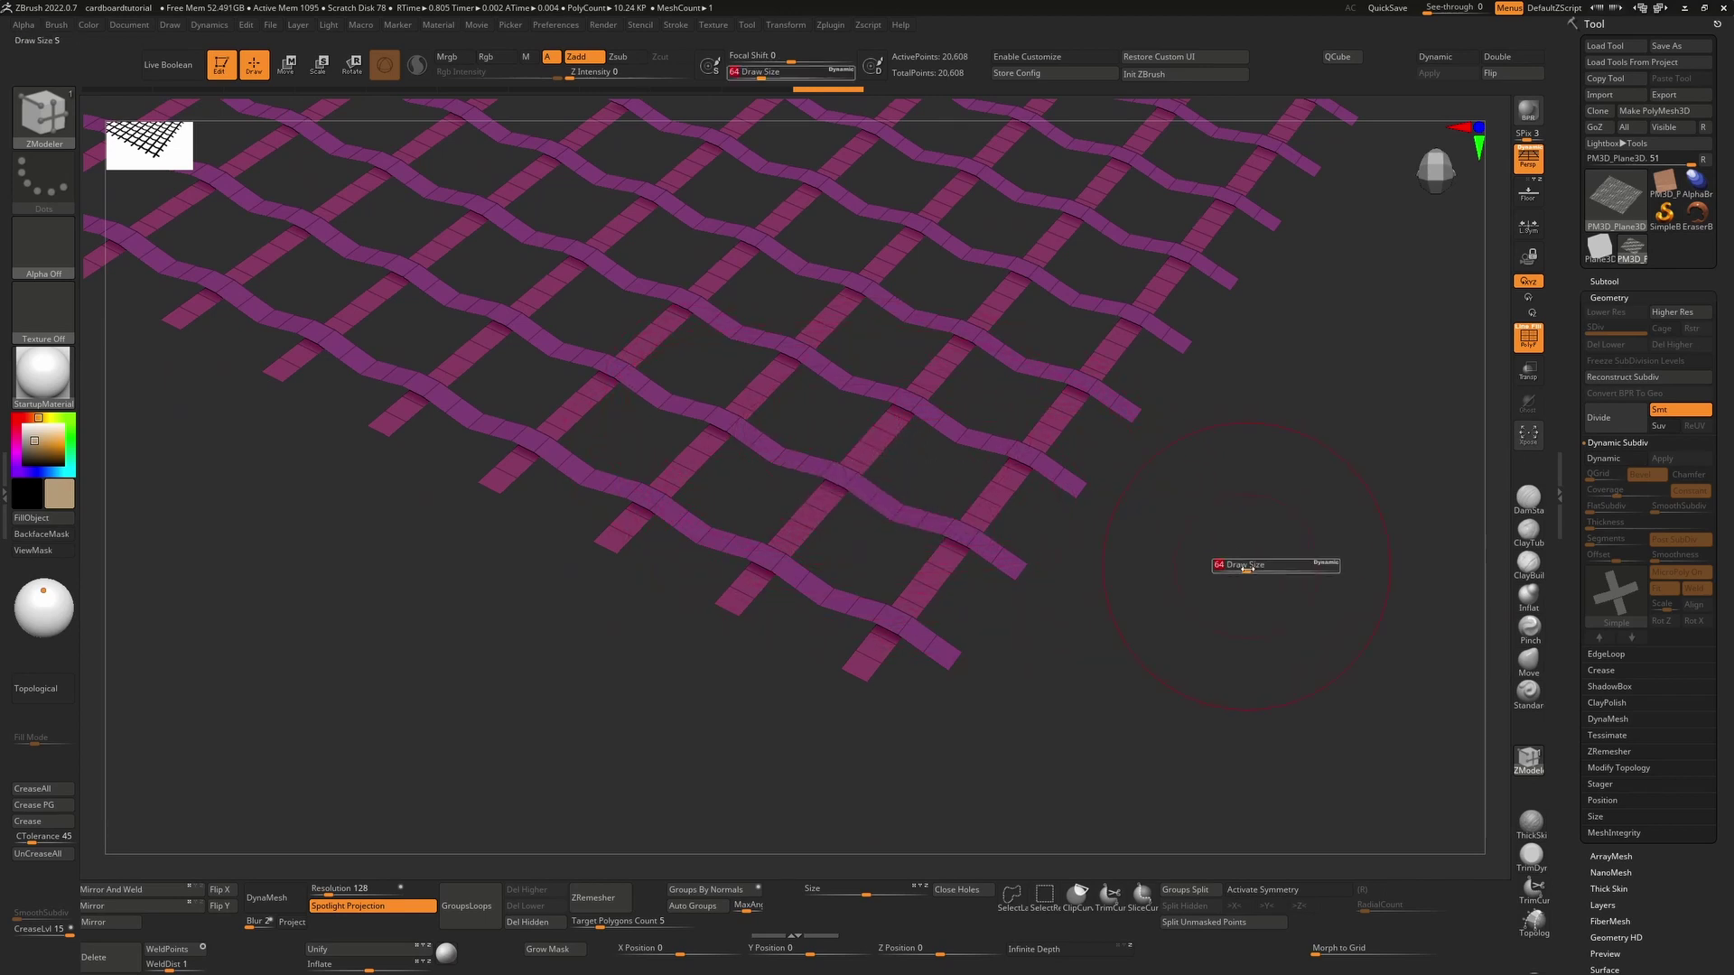
mouse_move(1244, 567)
mouse_down()
mouse_move(1225, 567)
mouse_move(1226, 466)
mouse_up()
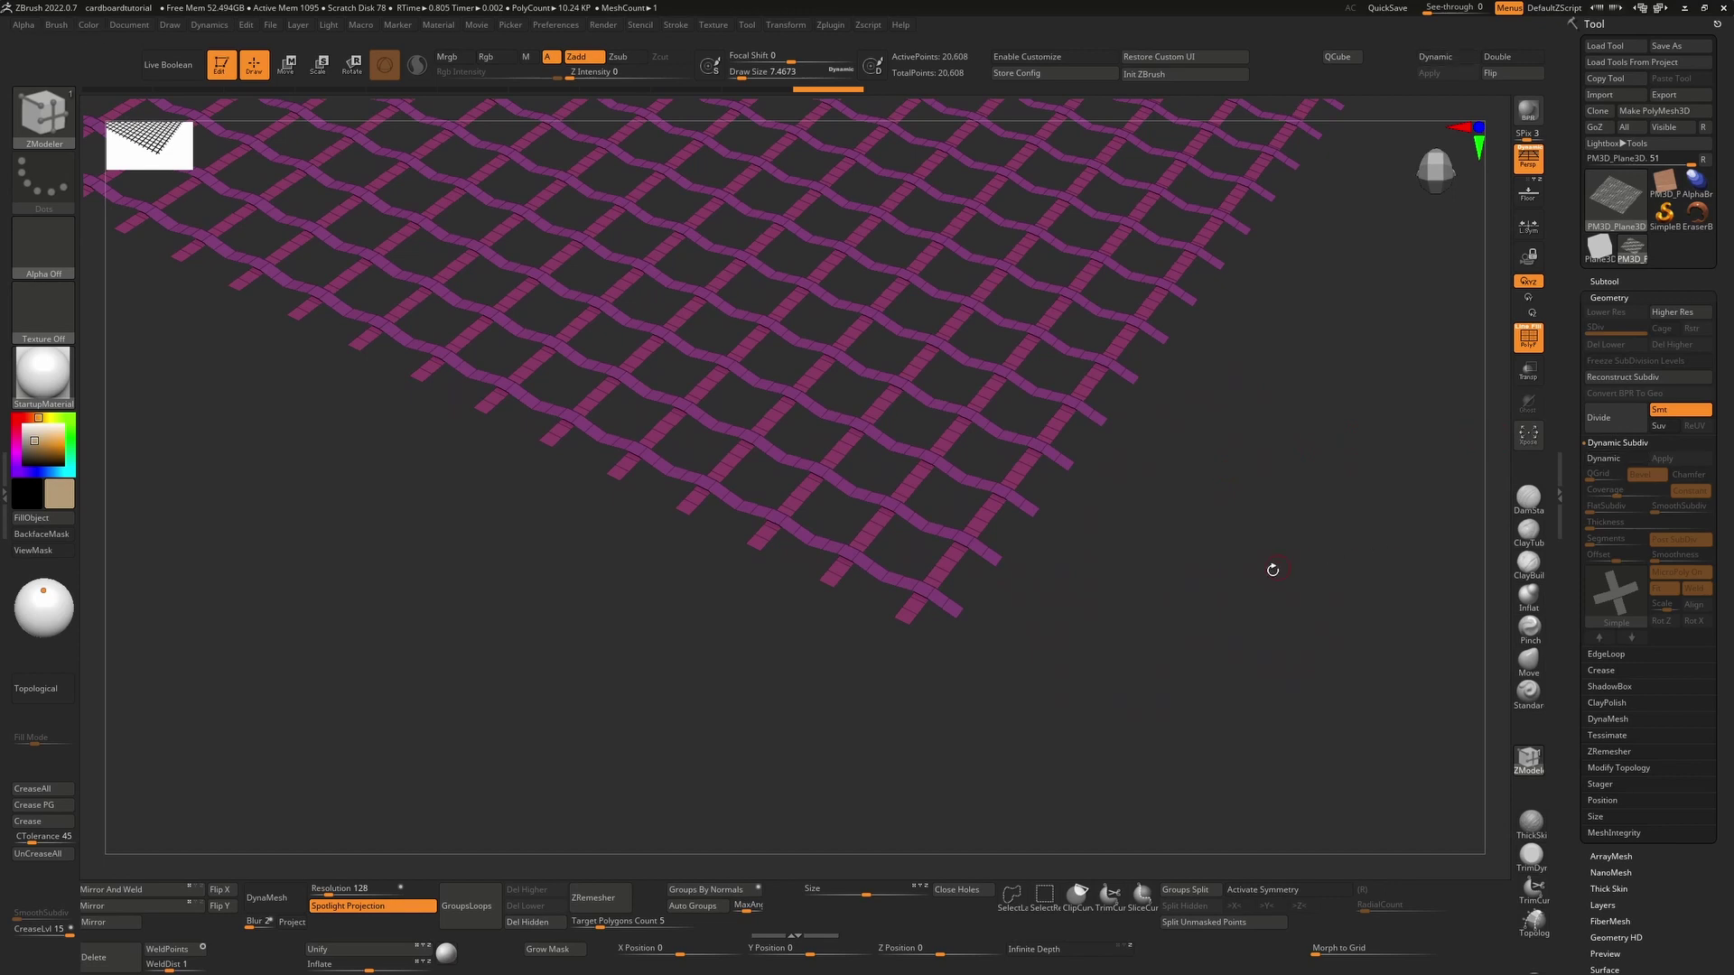
key(d)
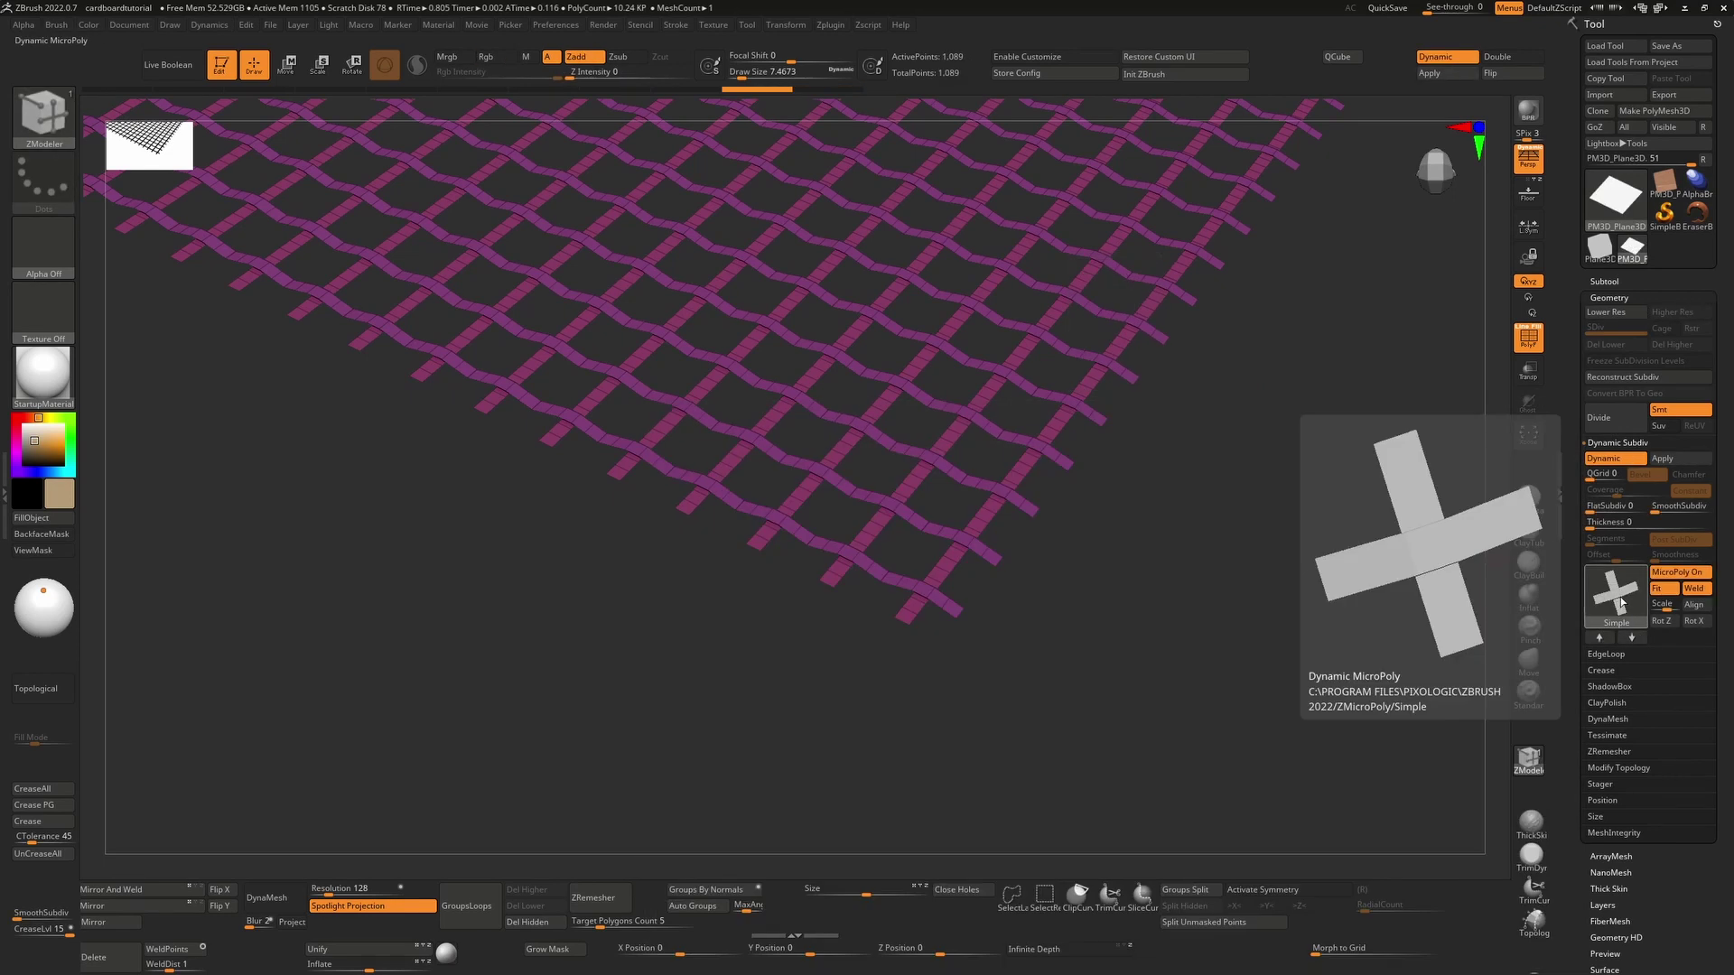
- Change the plane's MicroPoly mesh to CardboardThick and frame the corrugated edge
click(1621, 599)
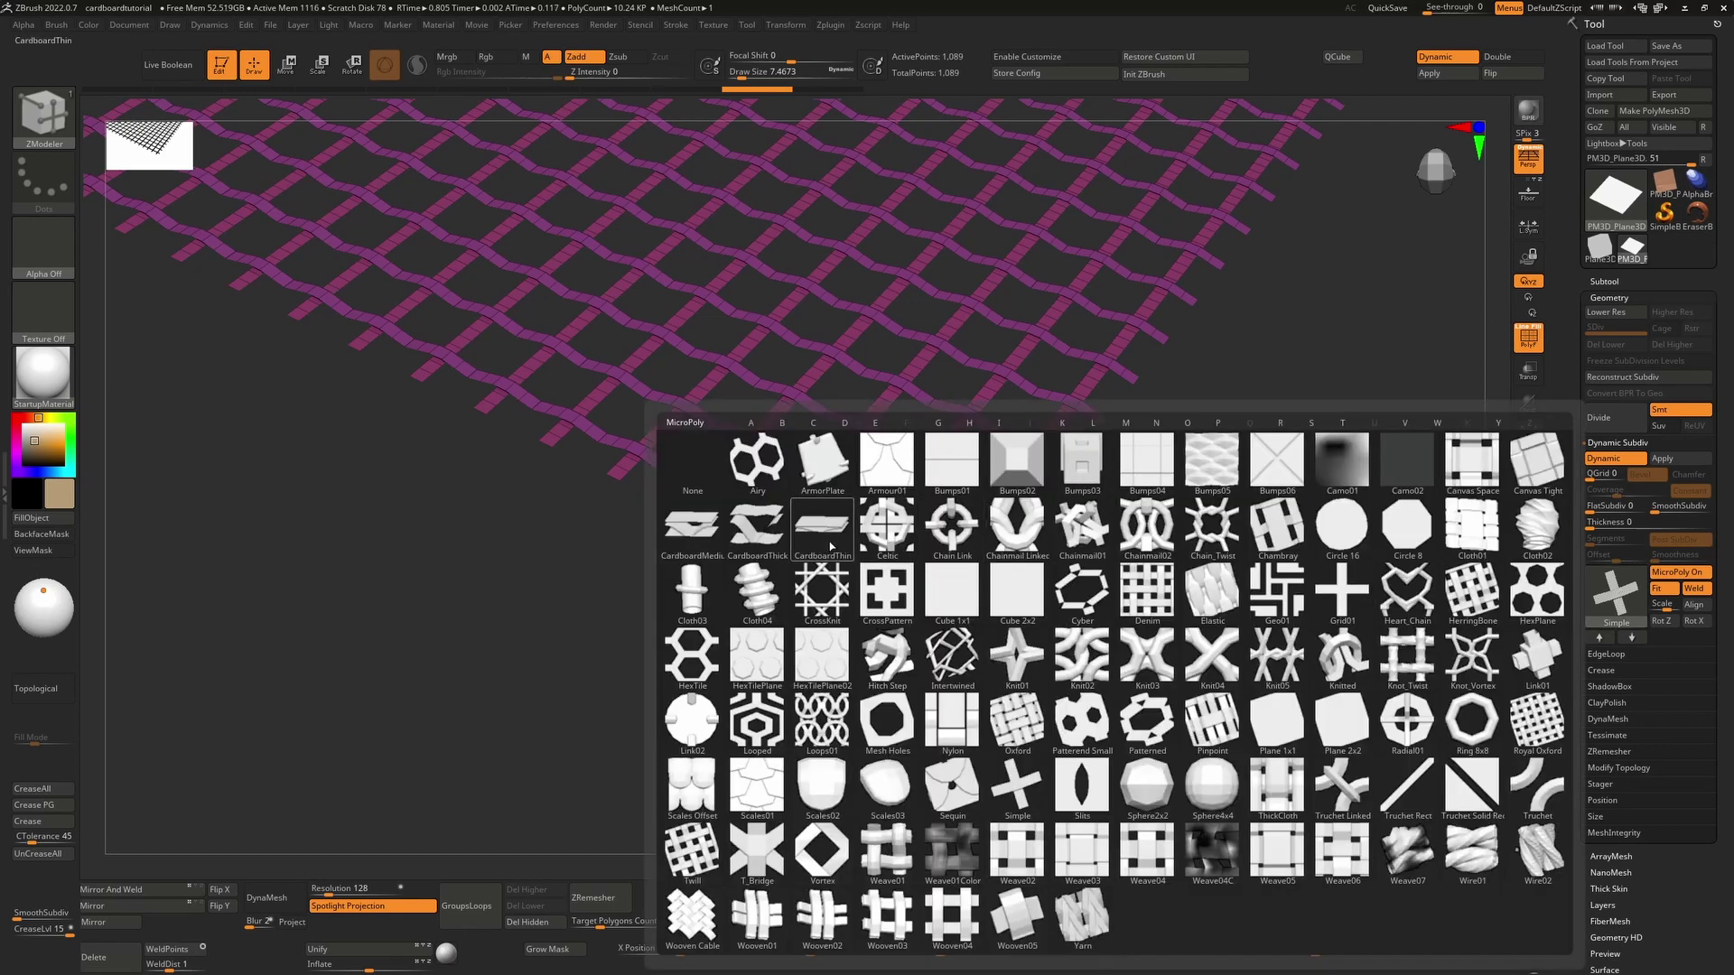
mouse_move(764, 540)
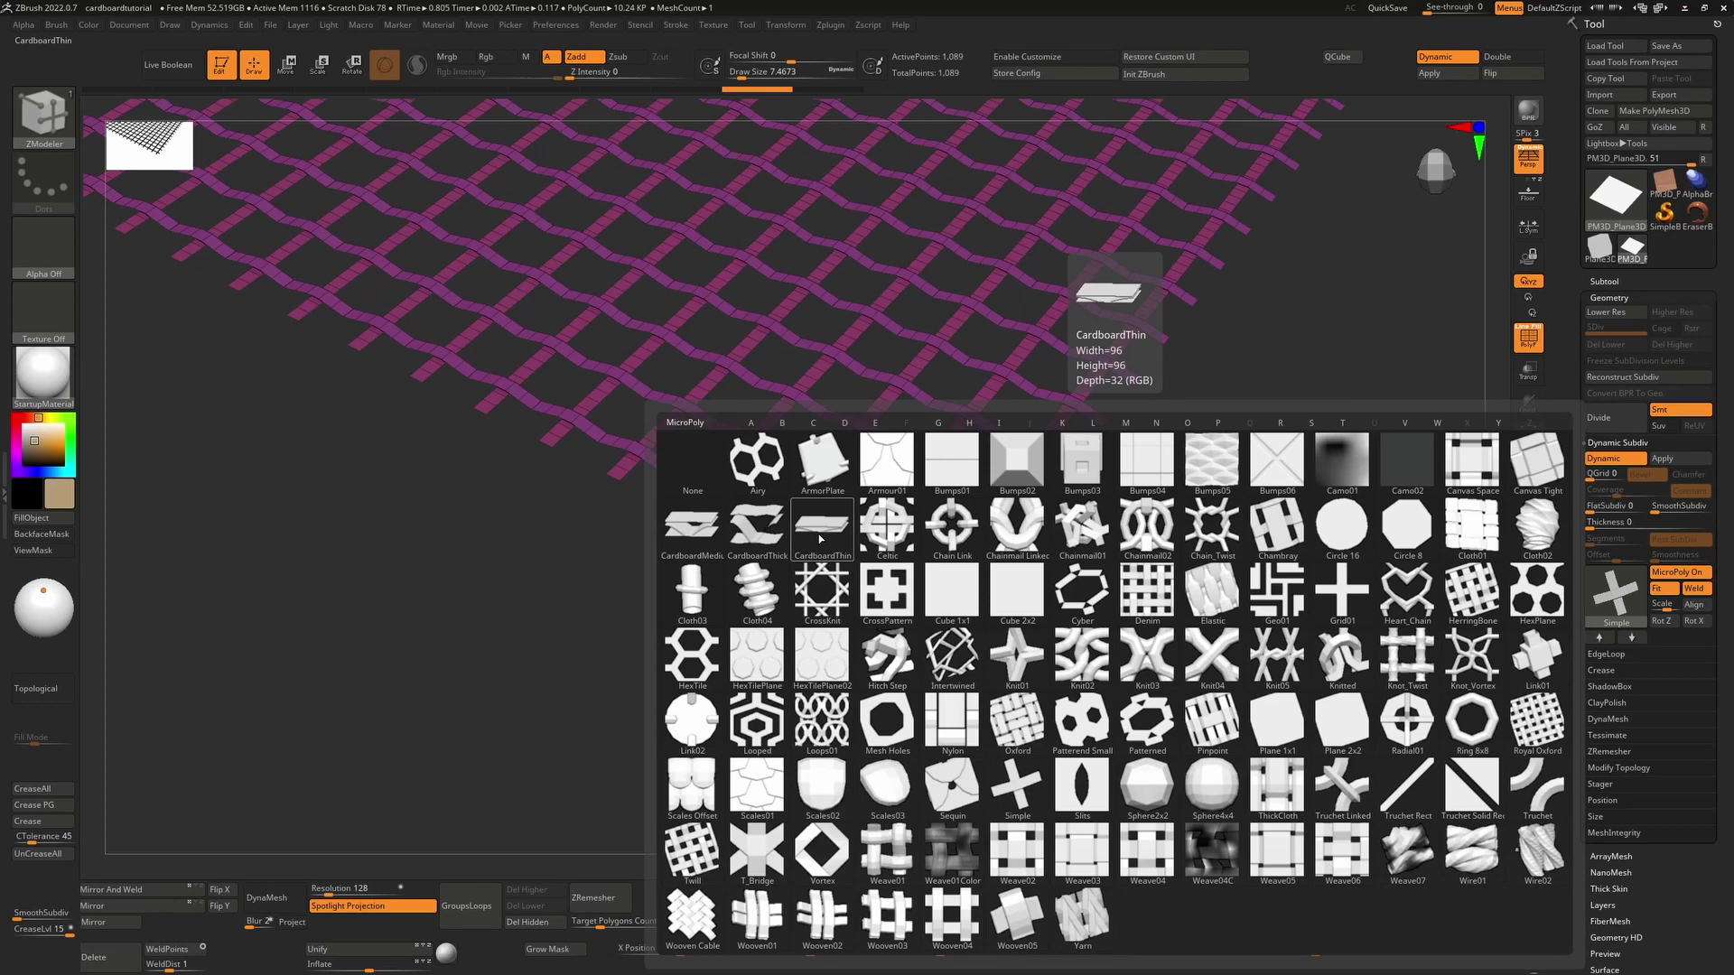
click(761, 534)
key(f)
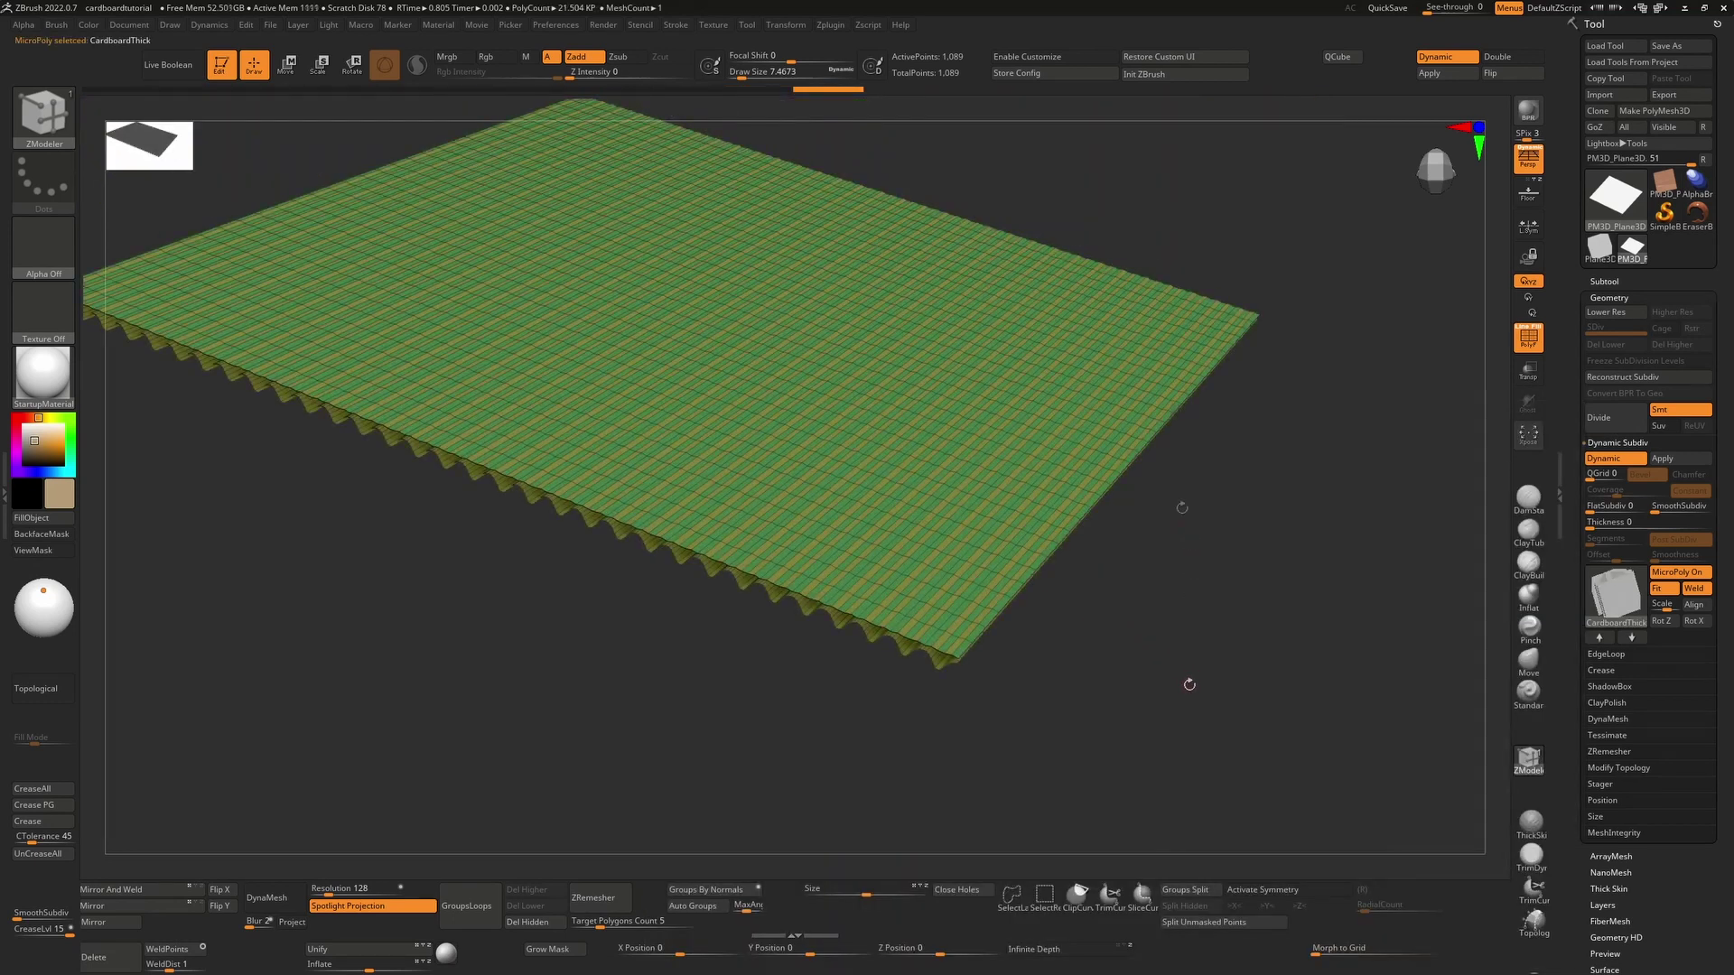
drag(1192, 689, 1396, 699)
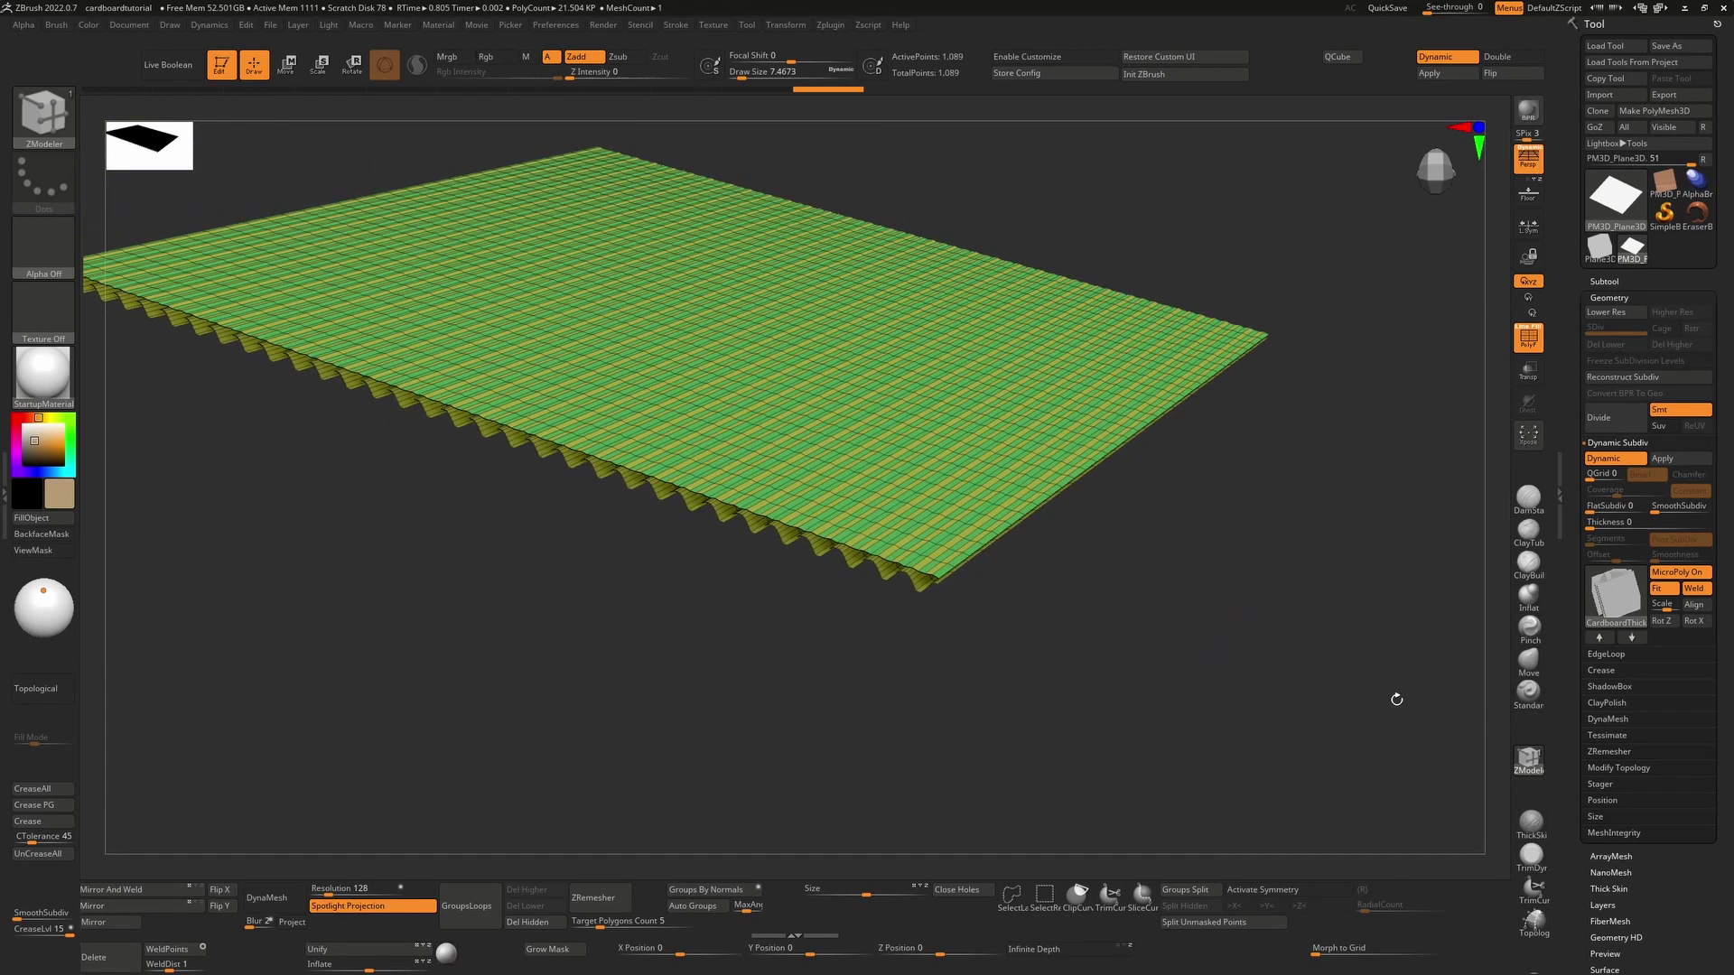
- Turn on Double in the display properties so both sides of the cardboard faces are rendered
drag(1707, 890, 1706, 776)
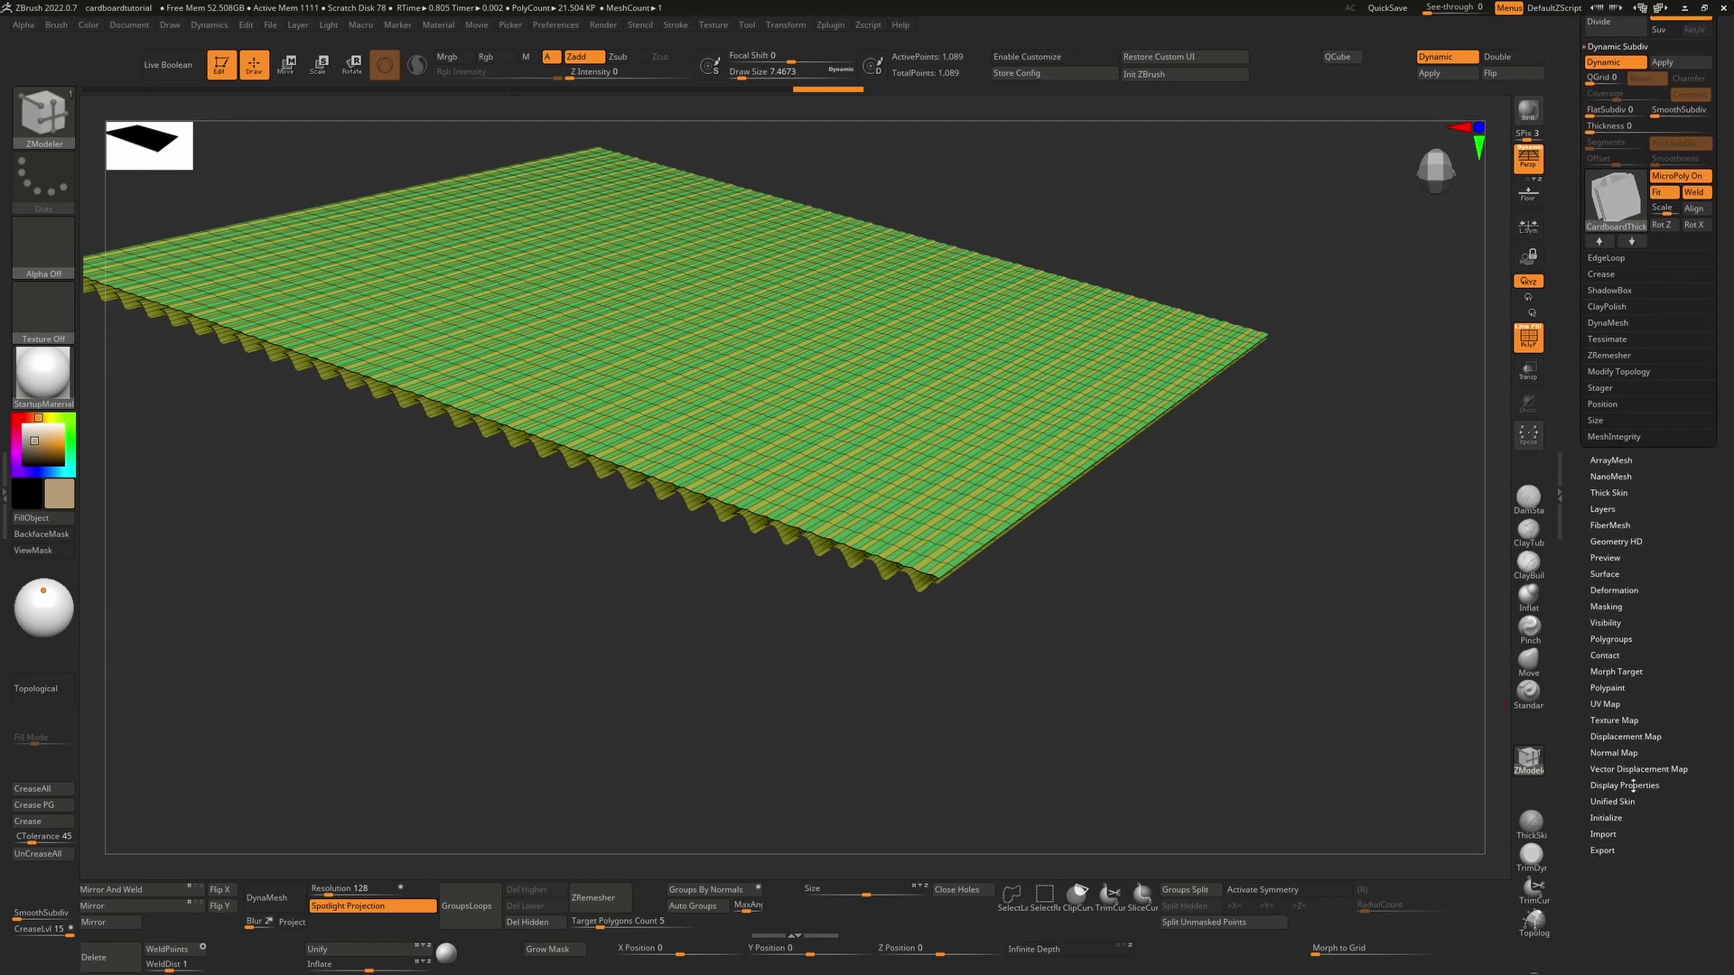
click(1631, 785)
click(1616, 412)
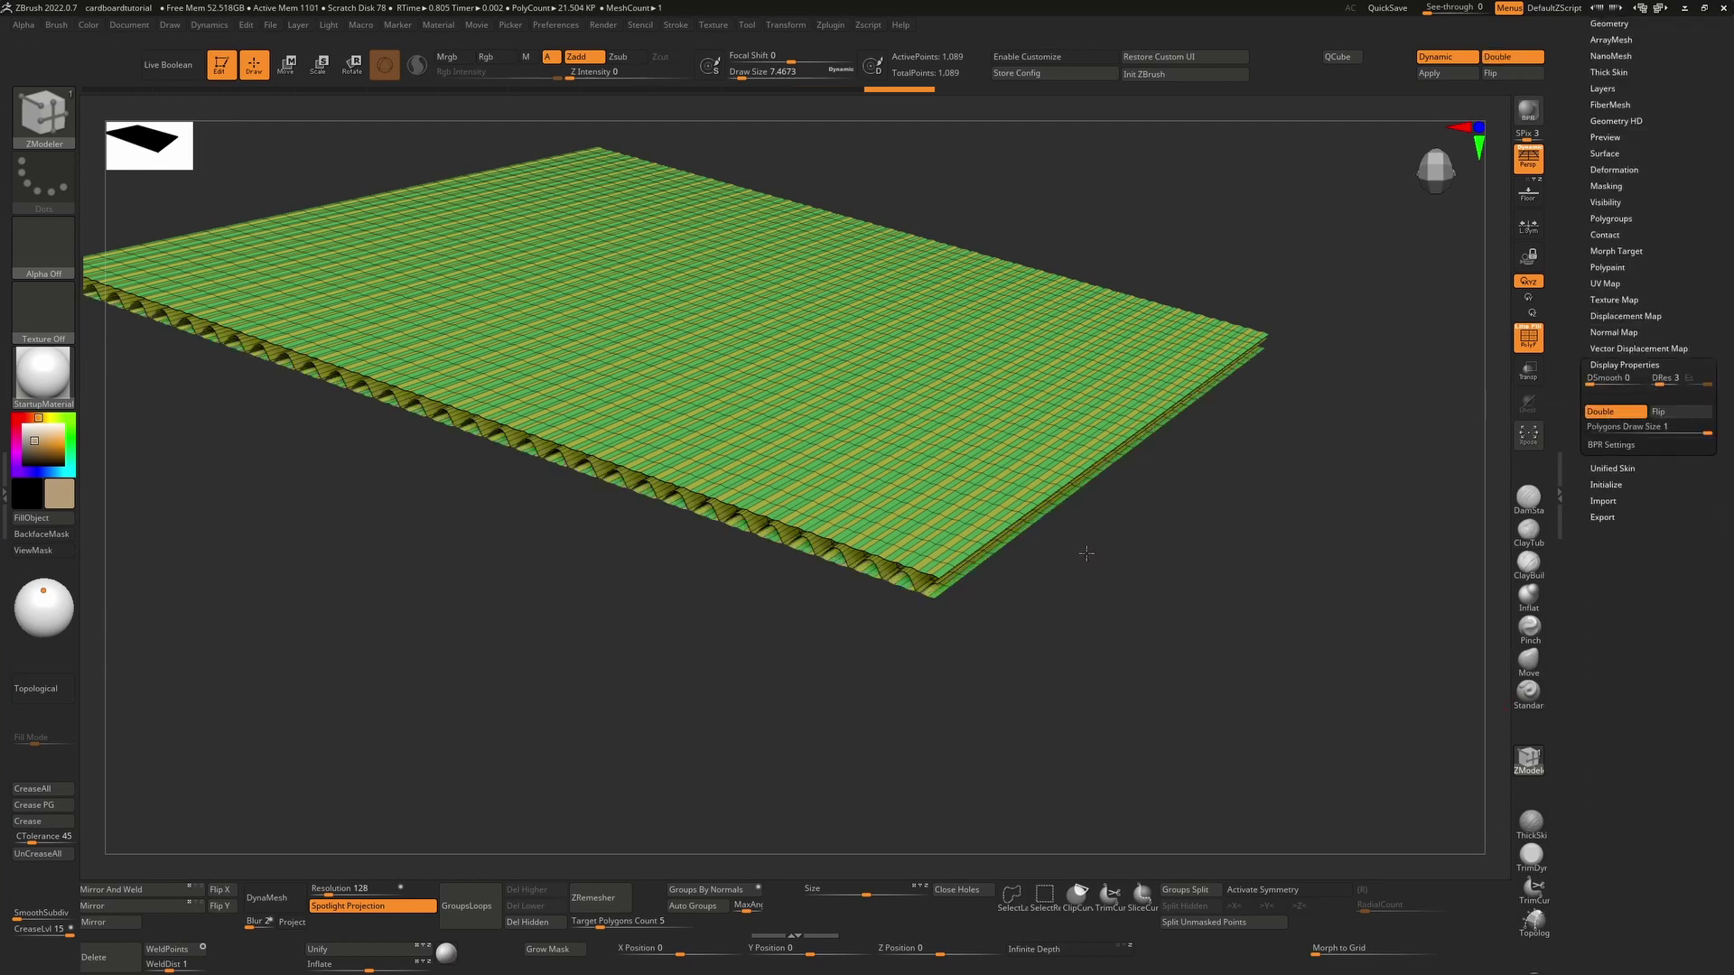
right_drag(1086, 554, 1242, 607)
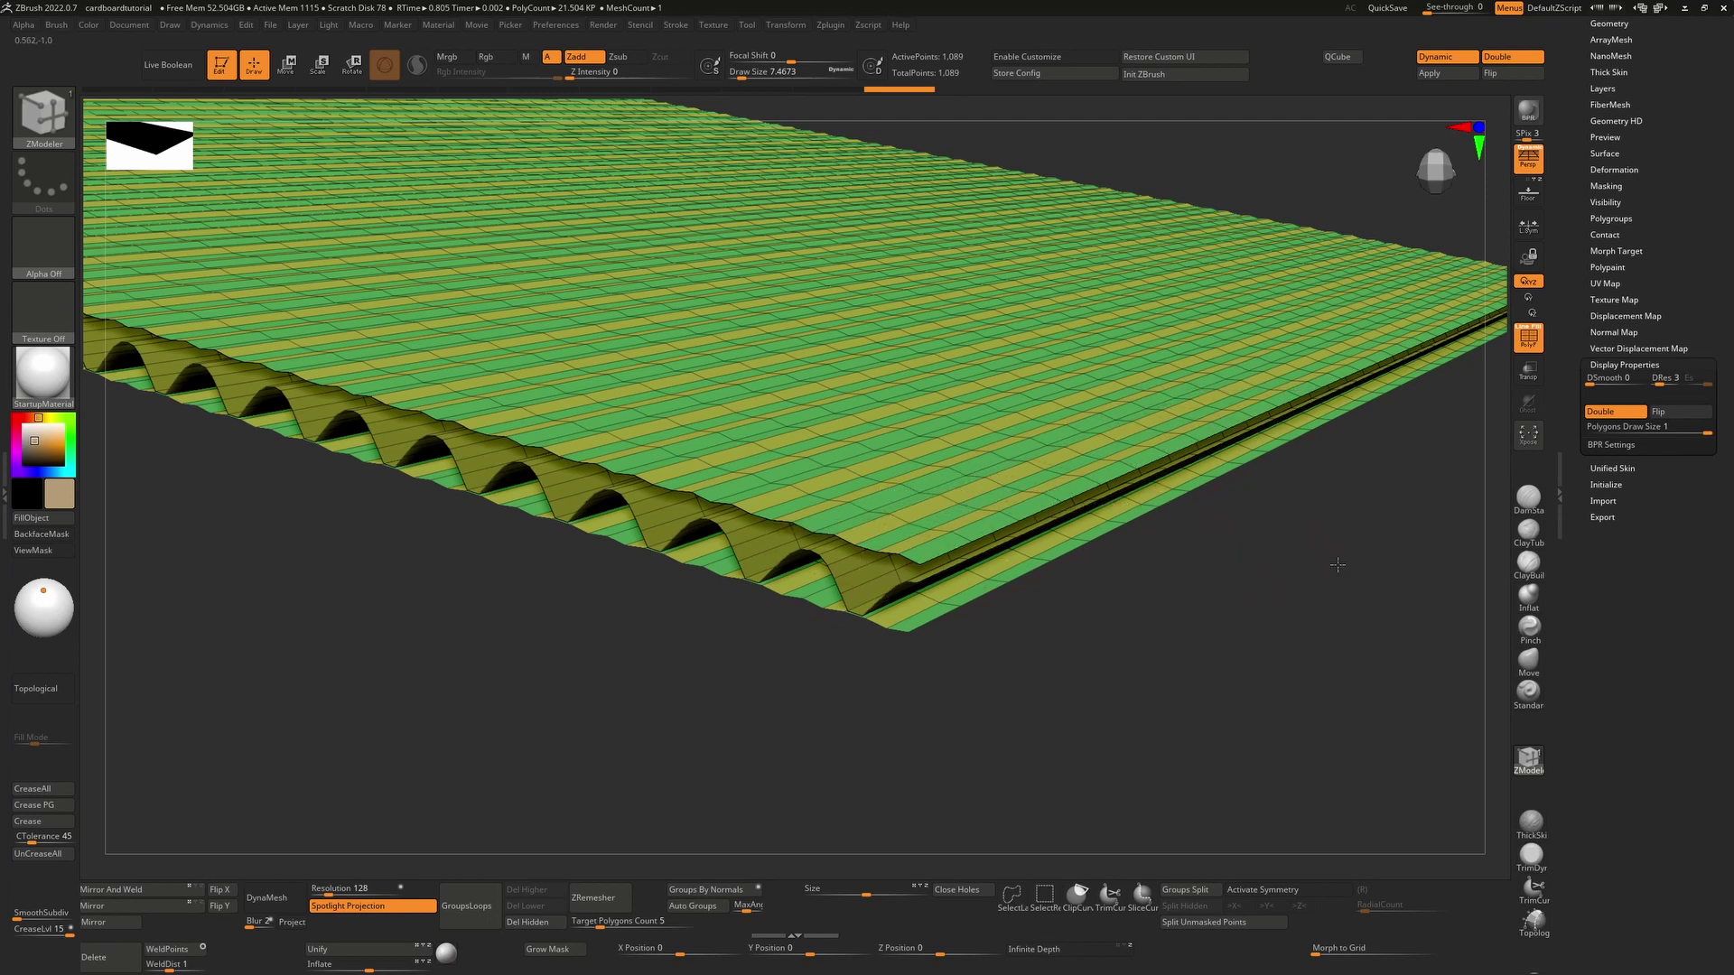
drag(1338, 565, 1350, 560)
- Replace the plane's CardboardThick MicroPoly mesh with Chainmail02
drag(1640, 542, 1661, 780)
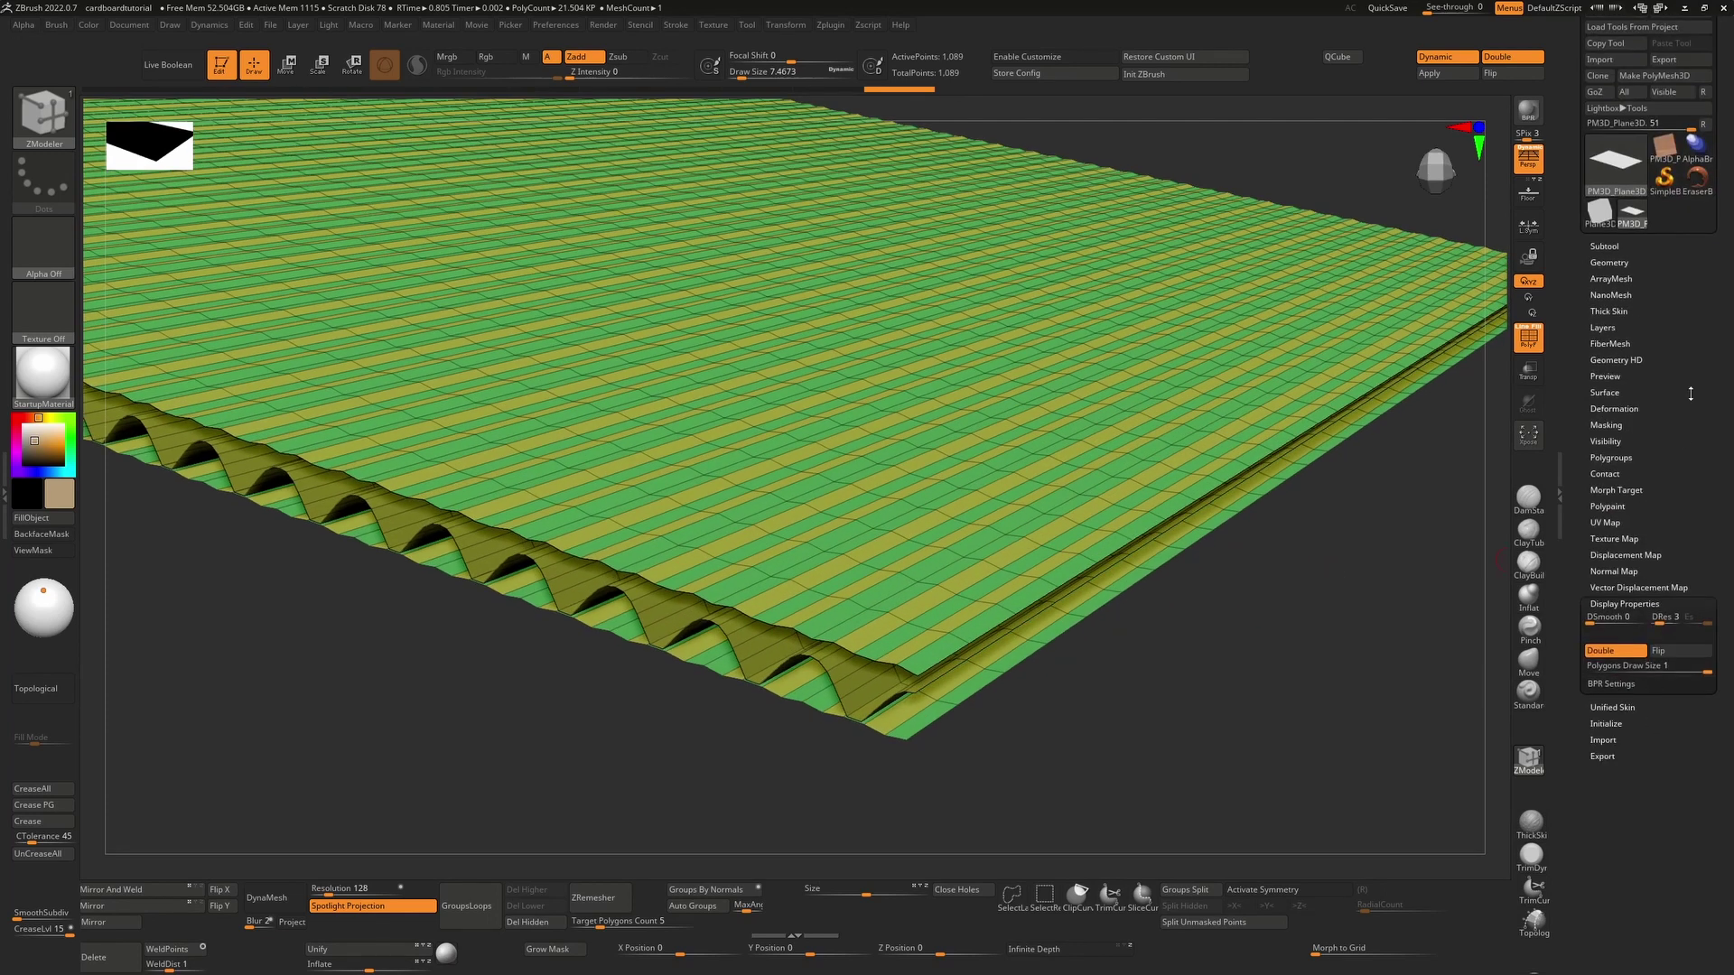
click(1614, 262)
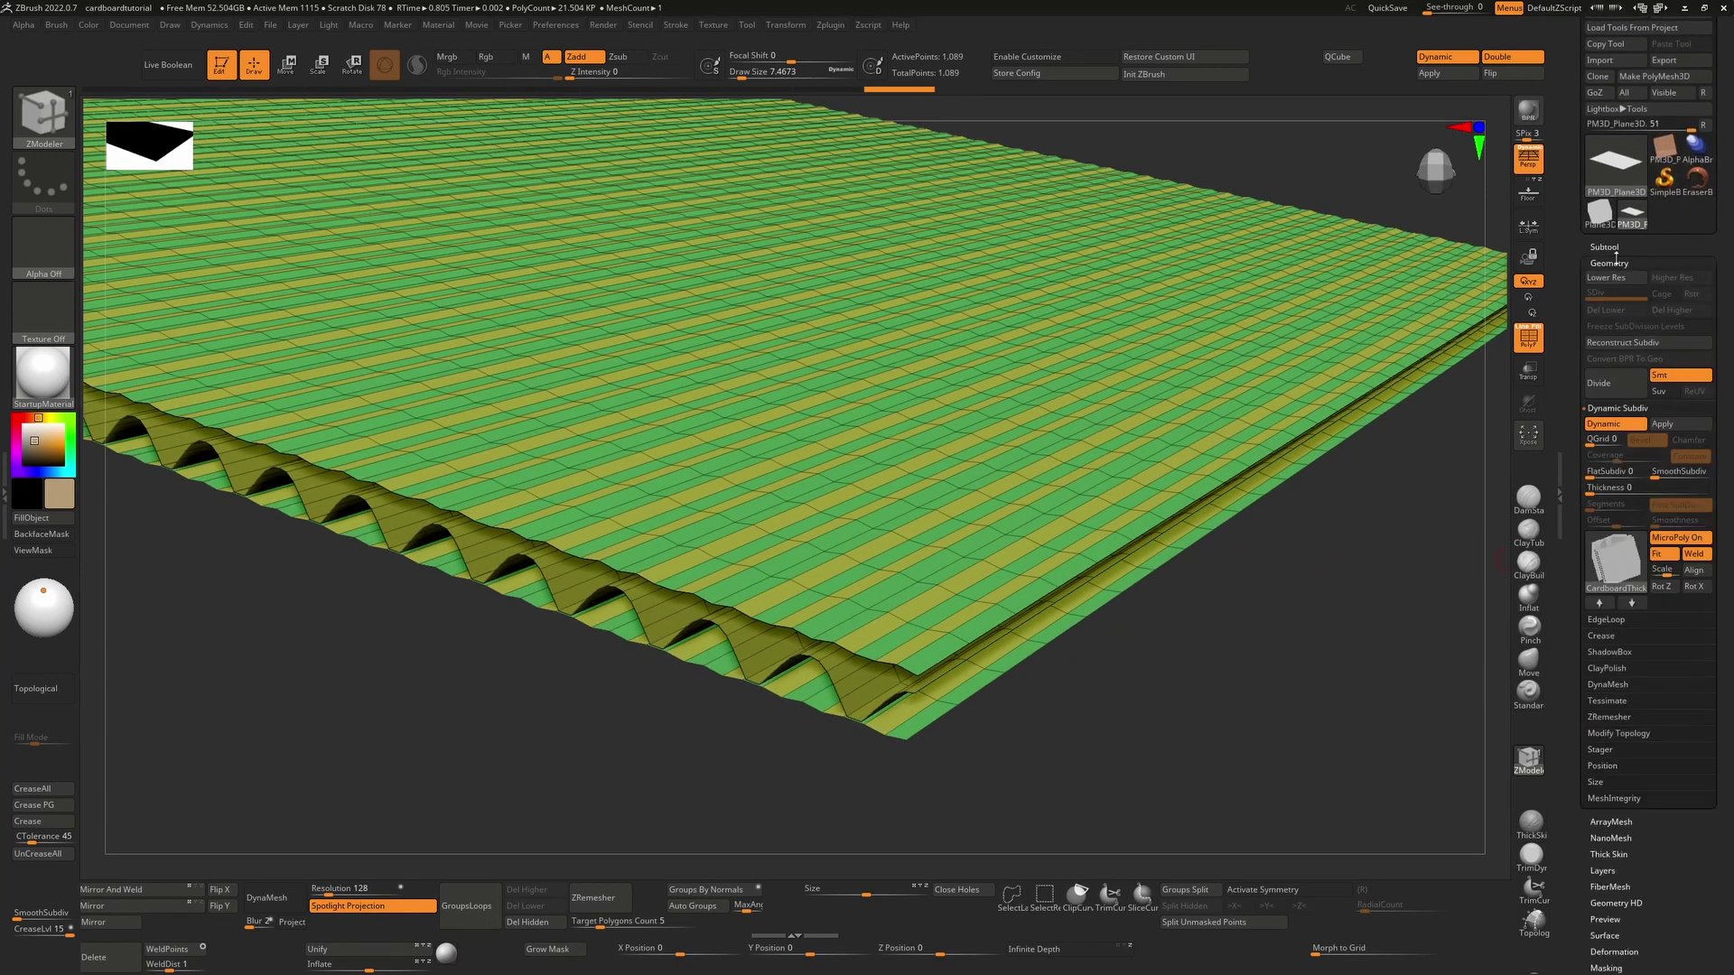
click(1628, 563)
click(1128, 529)
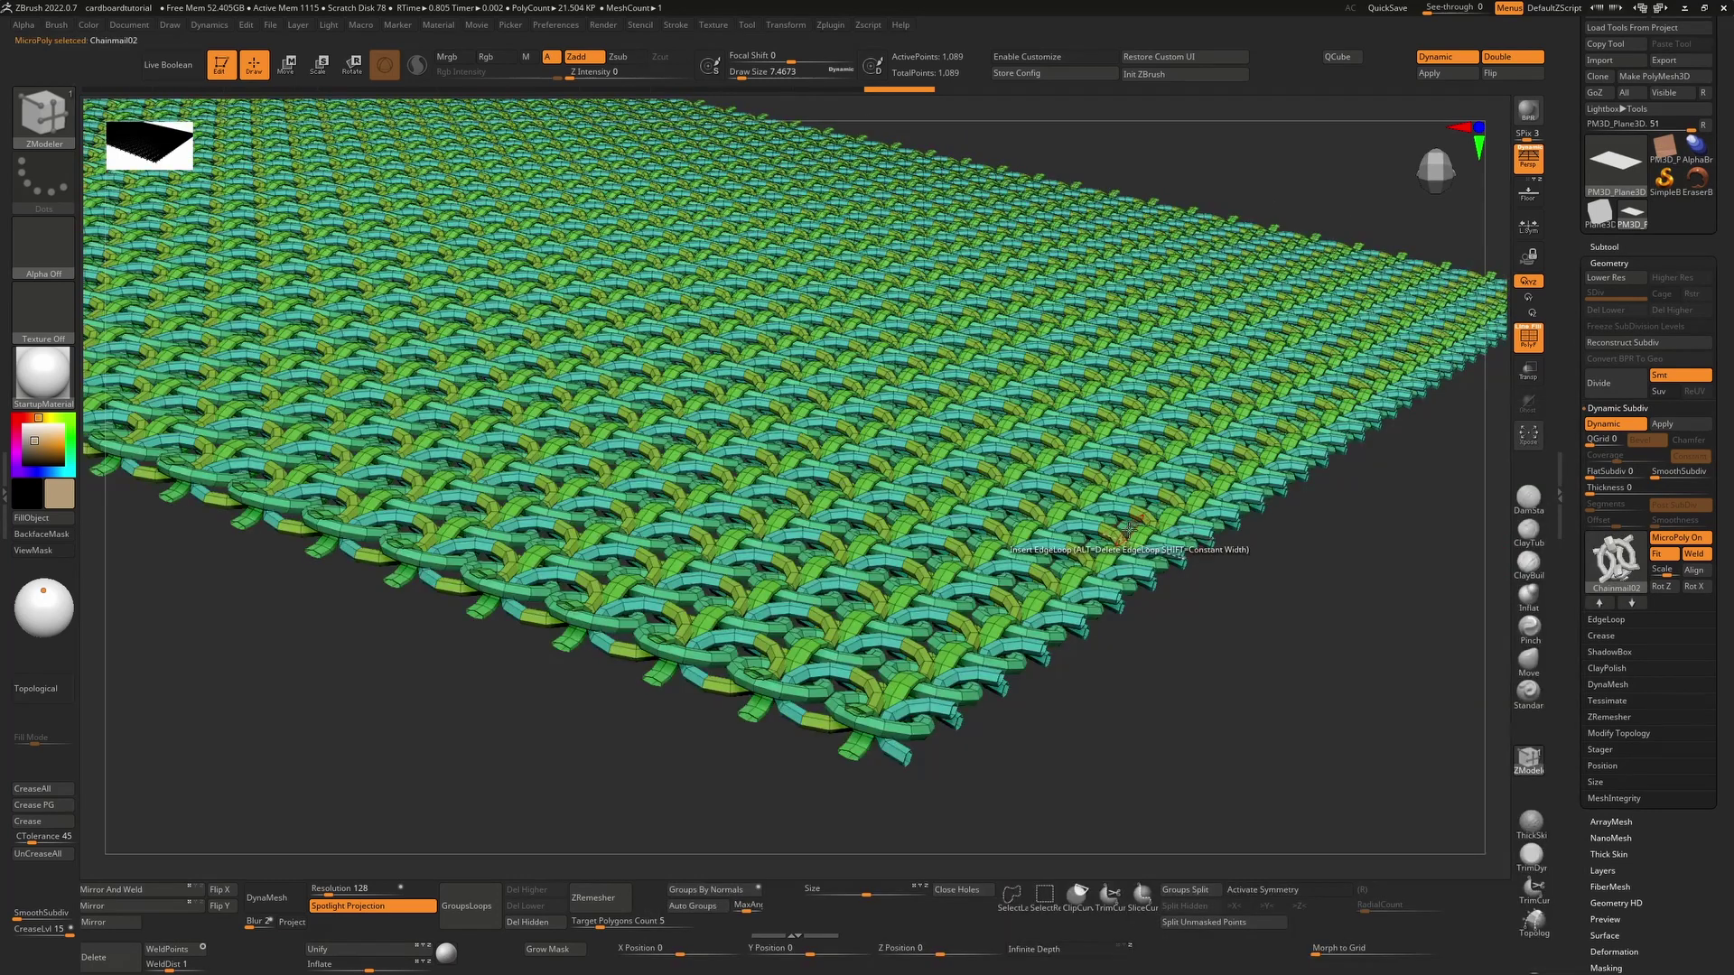
- Switch the plane's MicroPoly mesh to CardboardThick and rotate it about Z until the flutes open along the front-left edge
click(1616, 561)
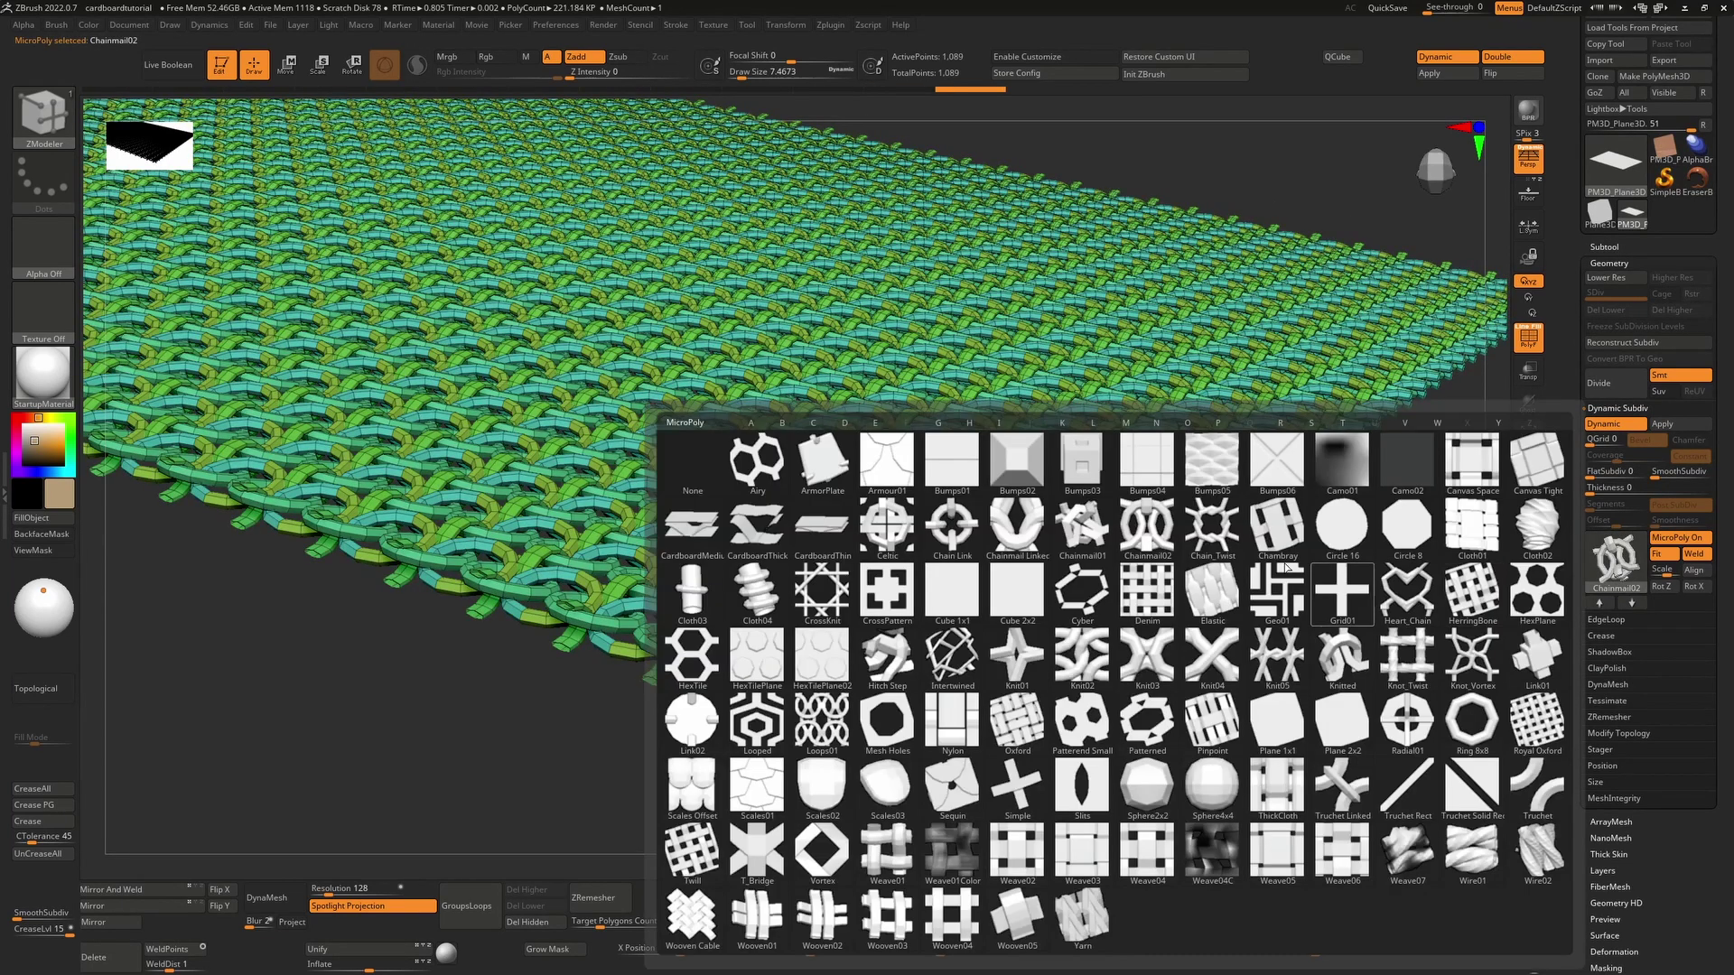
click(759, 540)
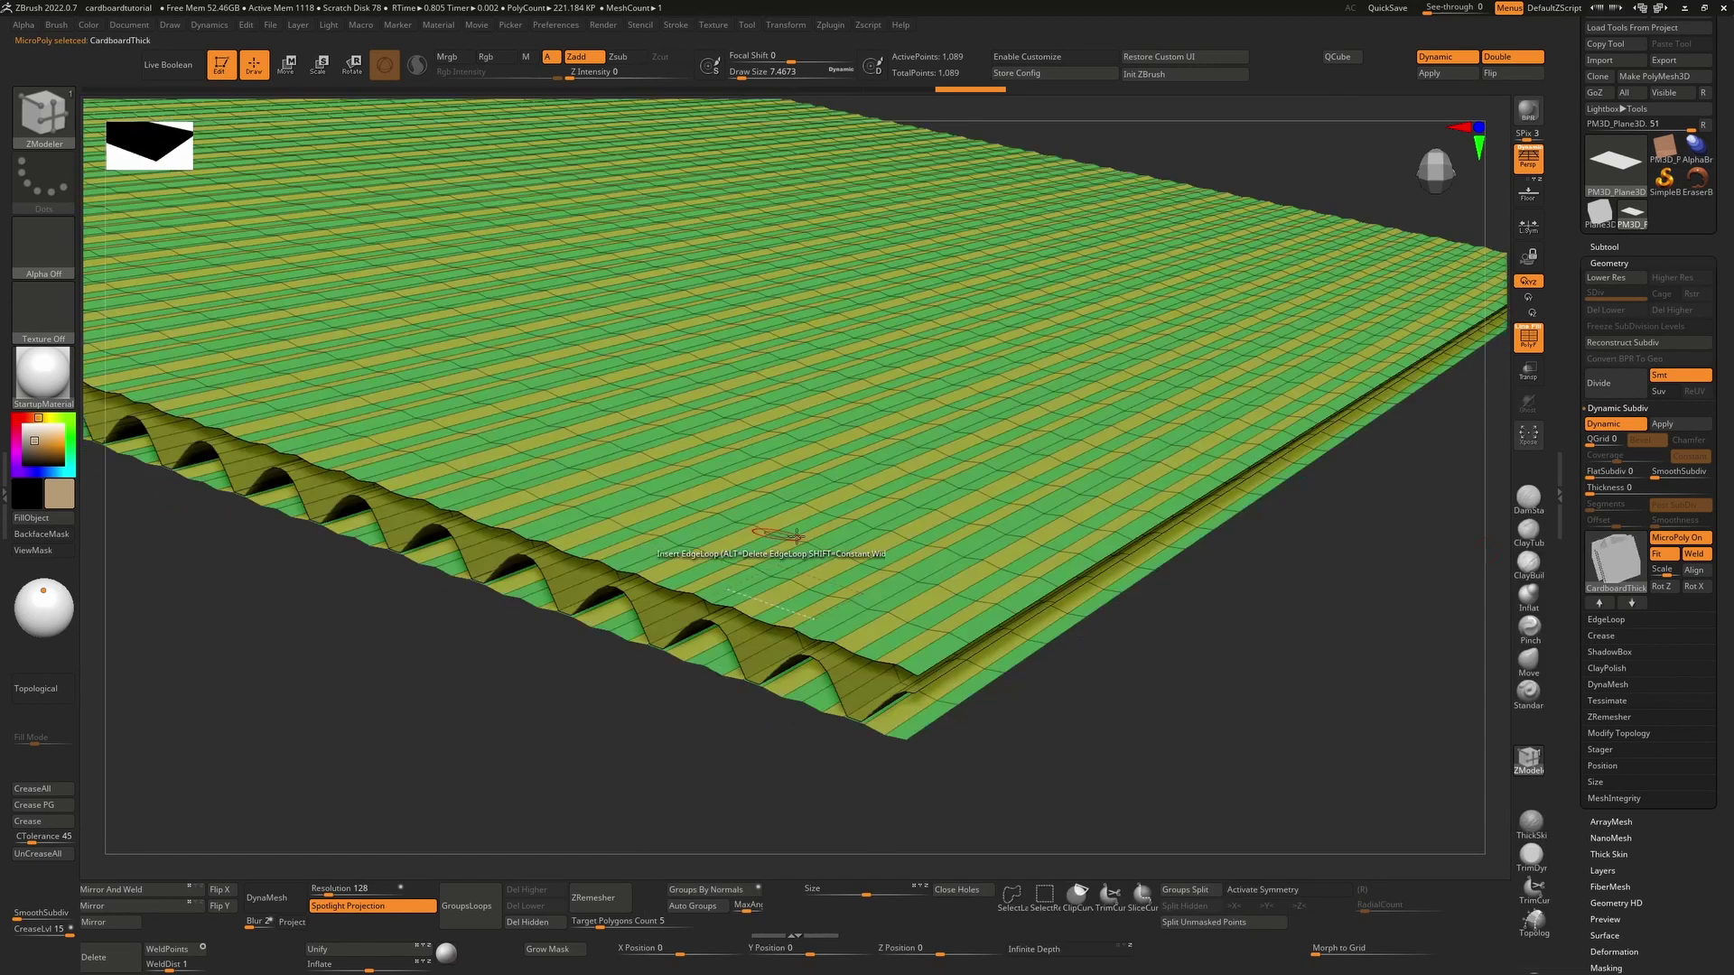
click(1667, 588)
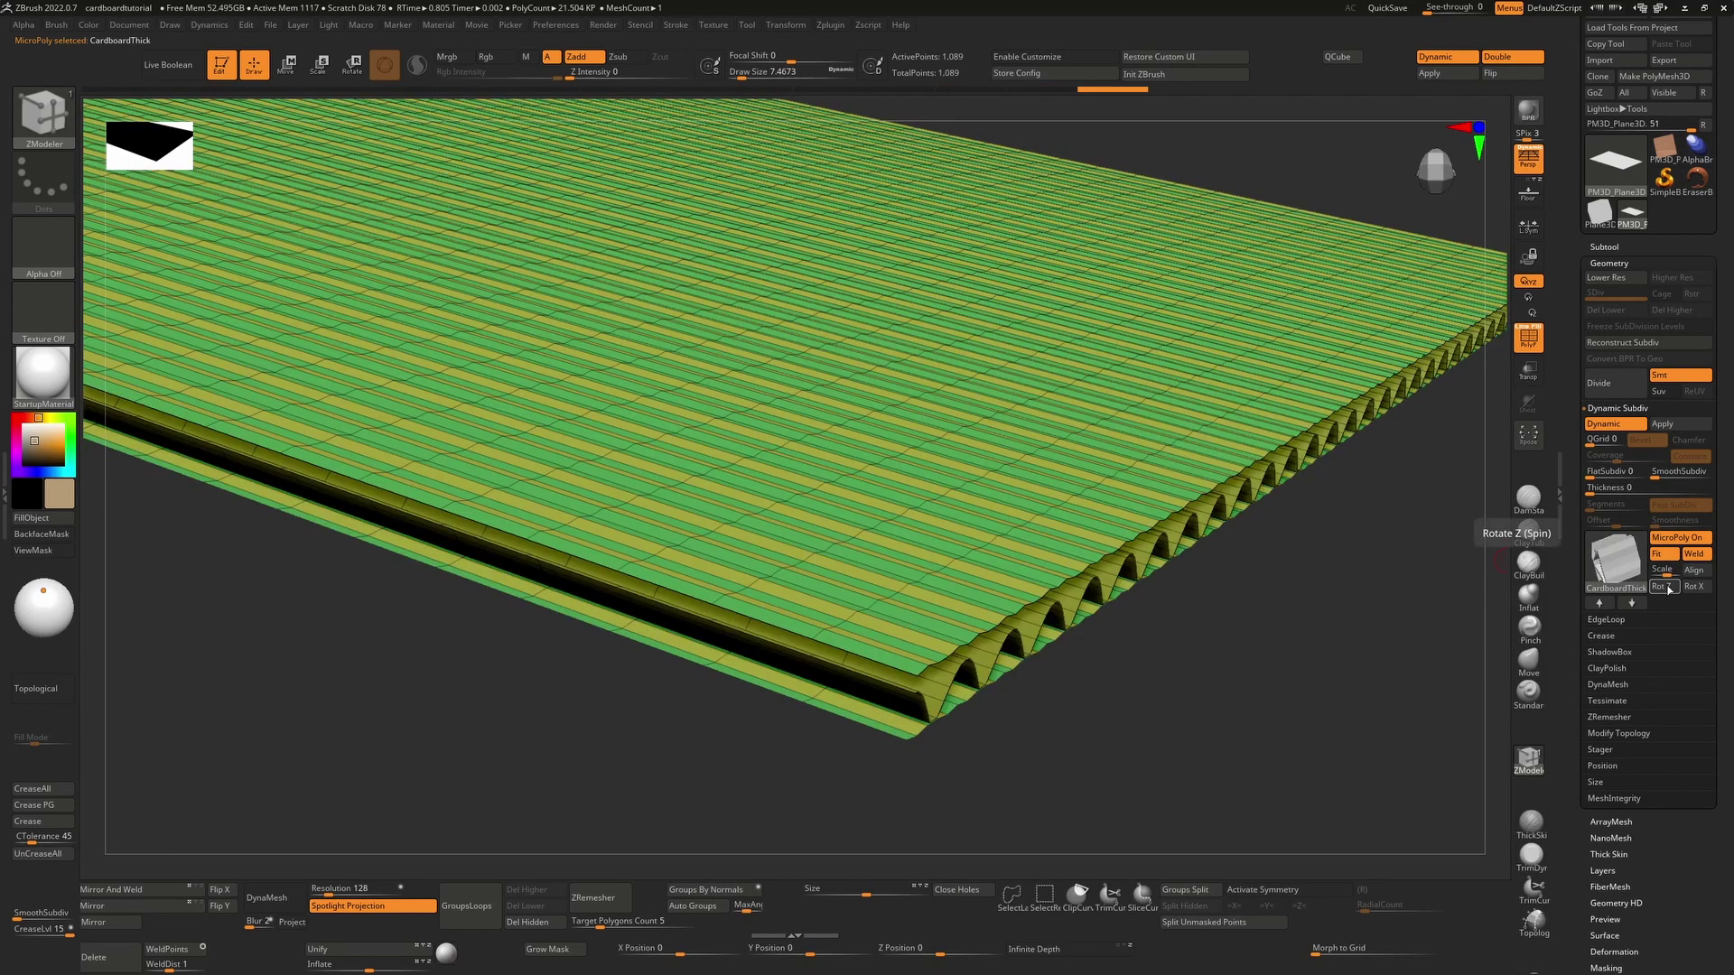
drag(1277, 650, 1464, 611)
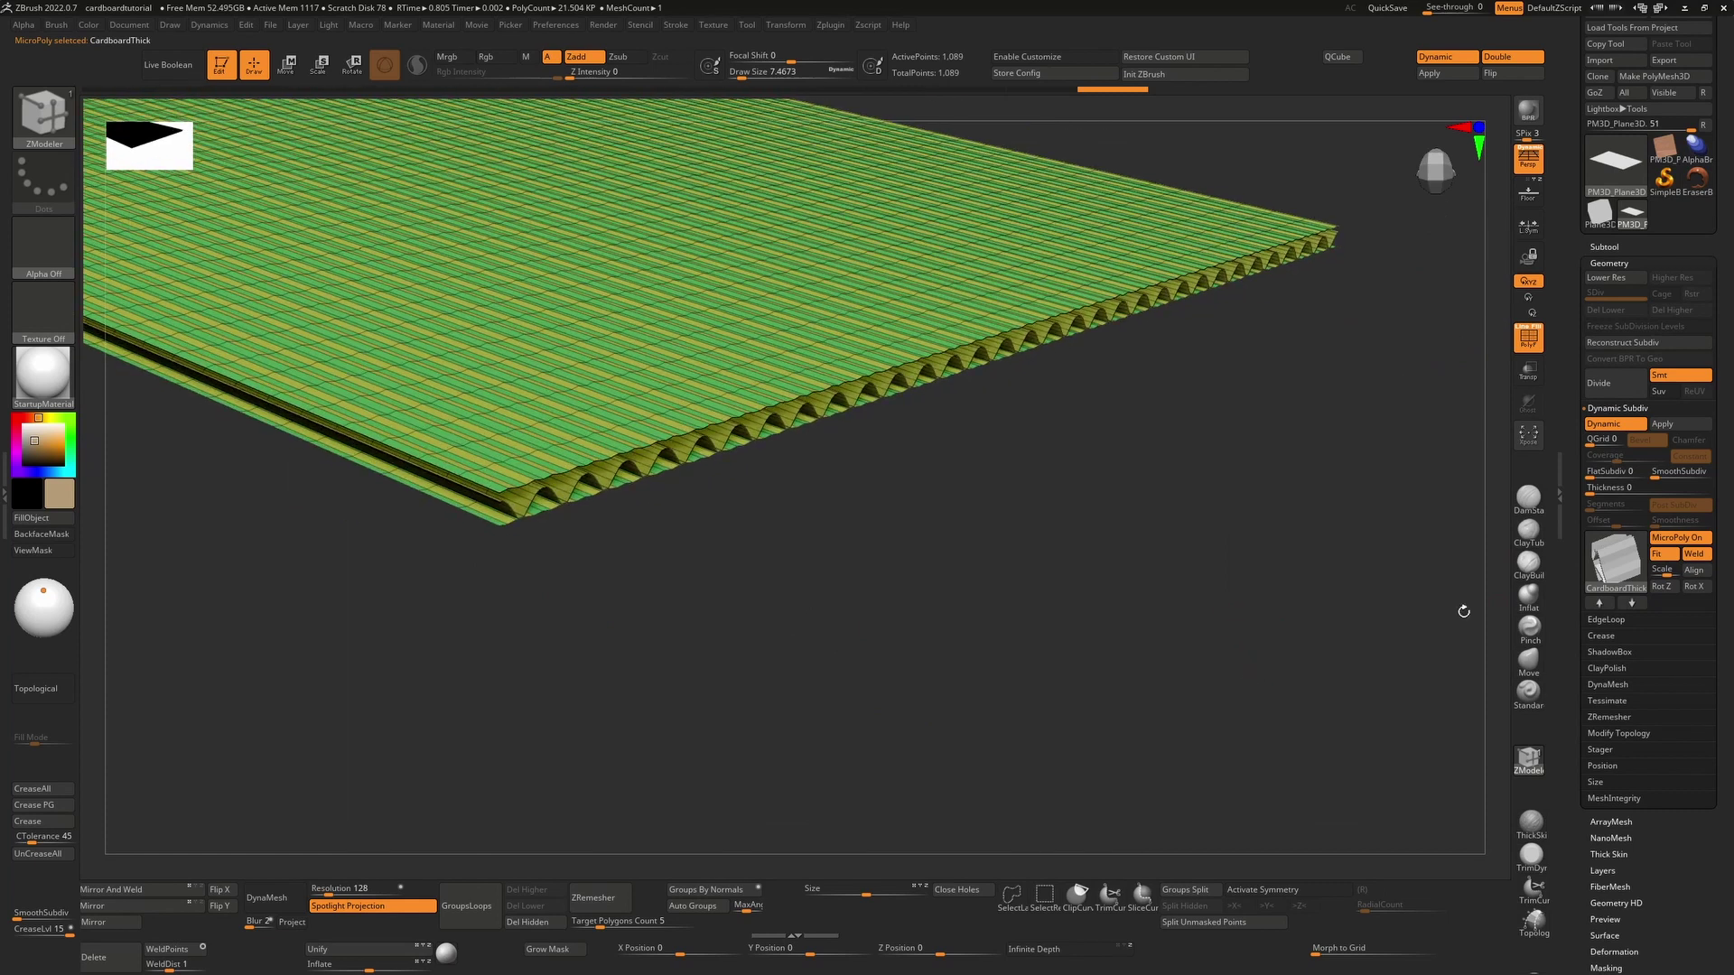
click(1667, 588)
click(1669, 587)
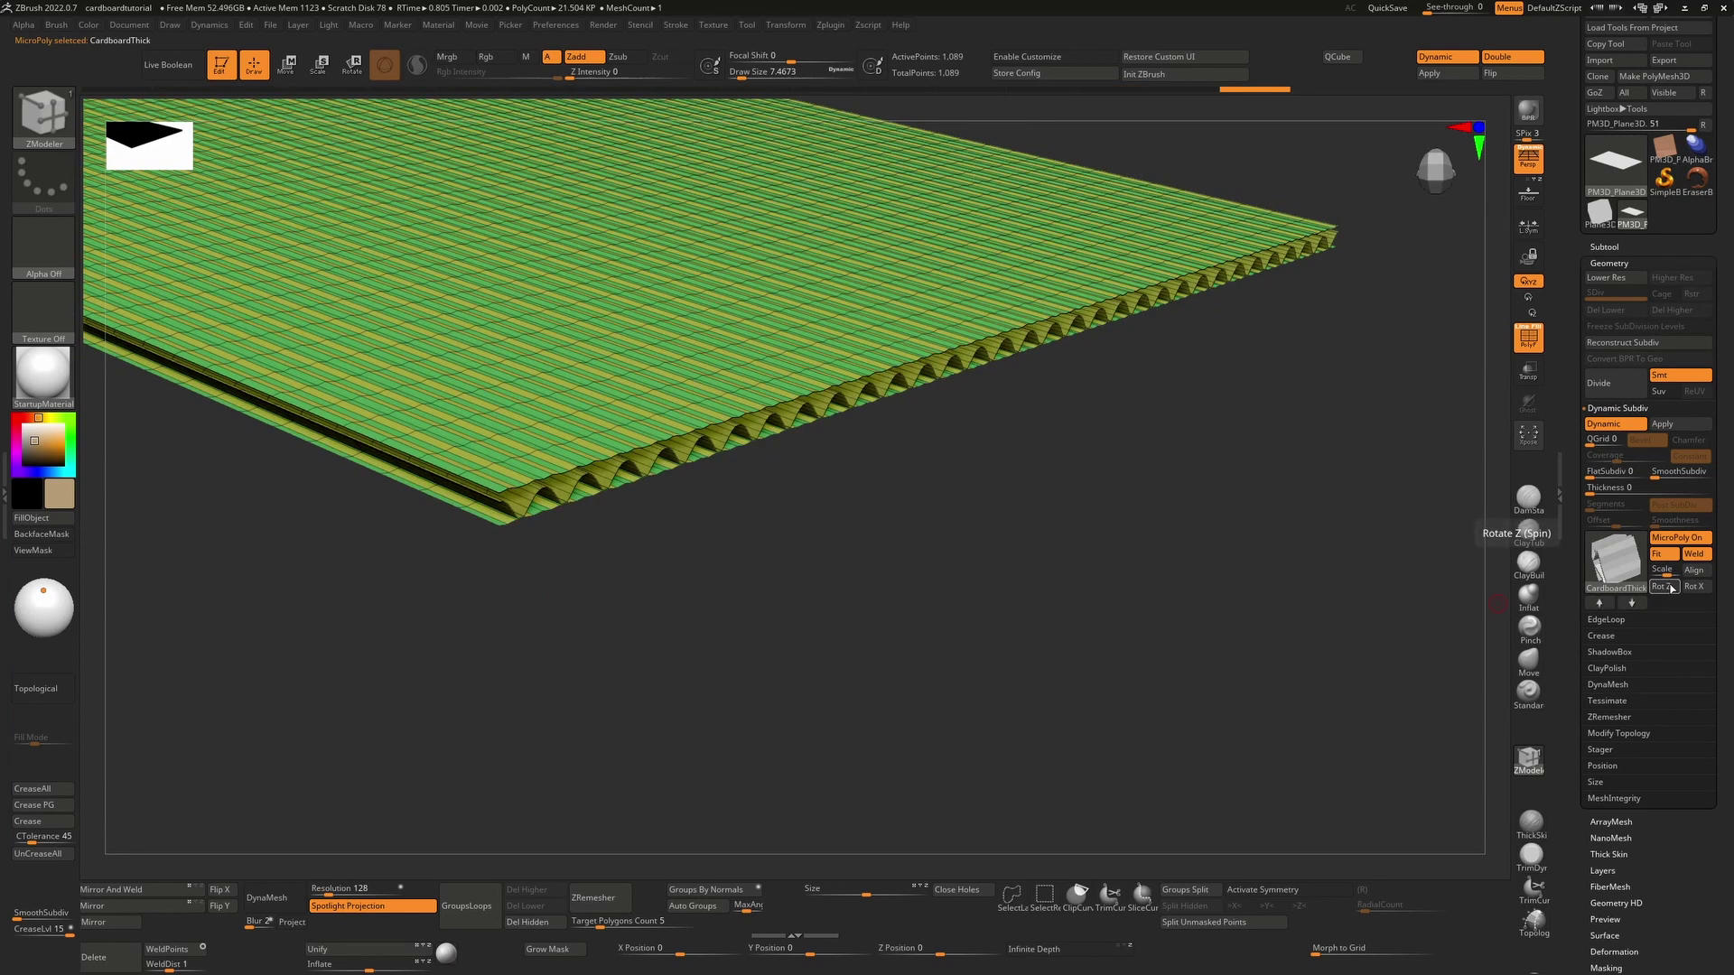
click(1670, 588)
click(1670, 588)
drag(1122, 573, 1222, 629)
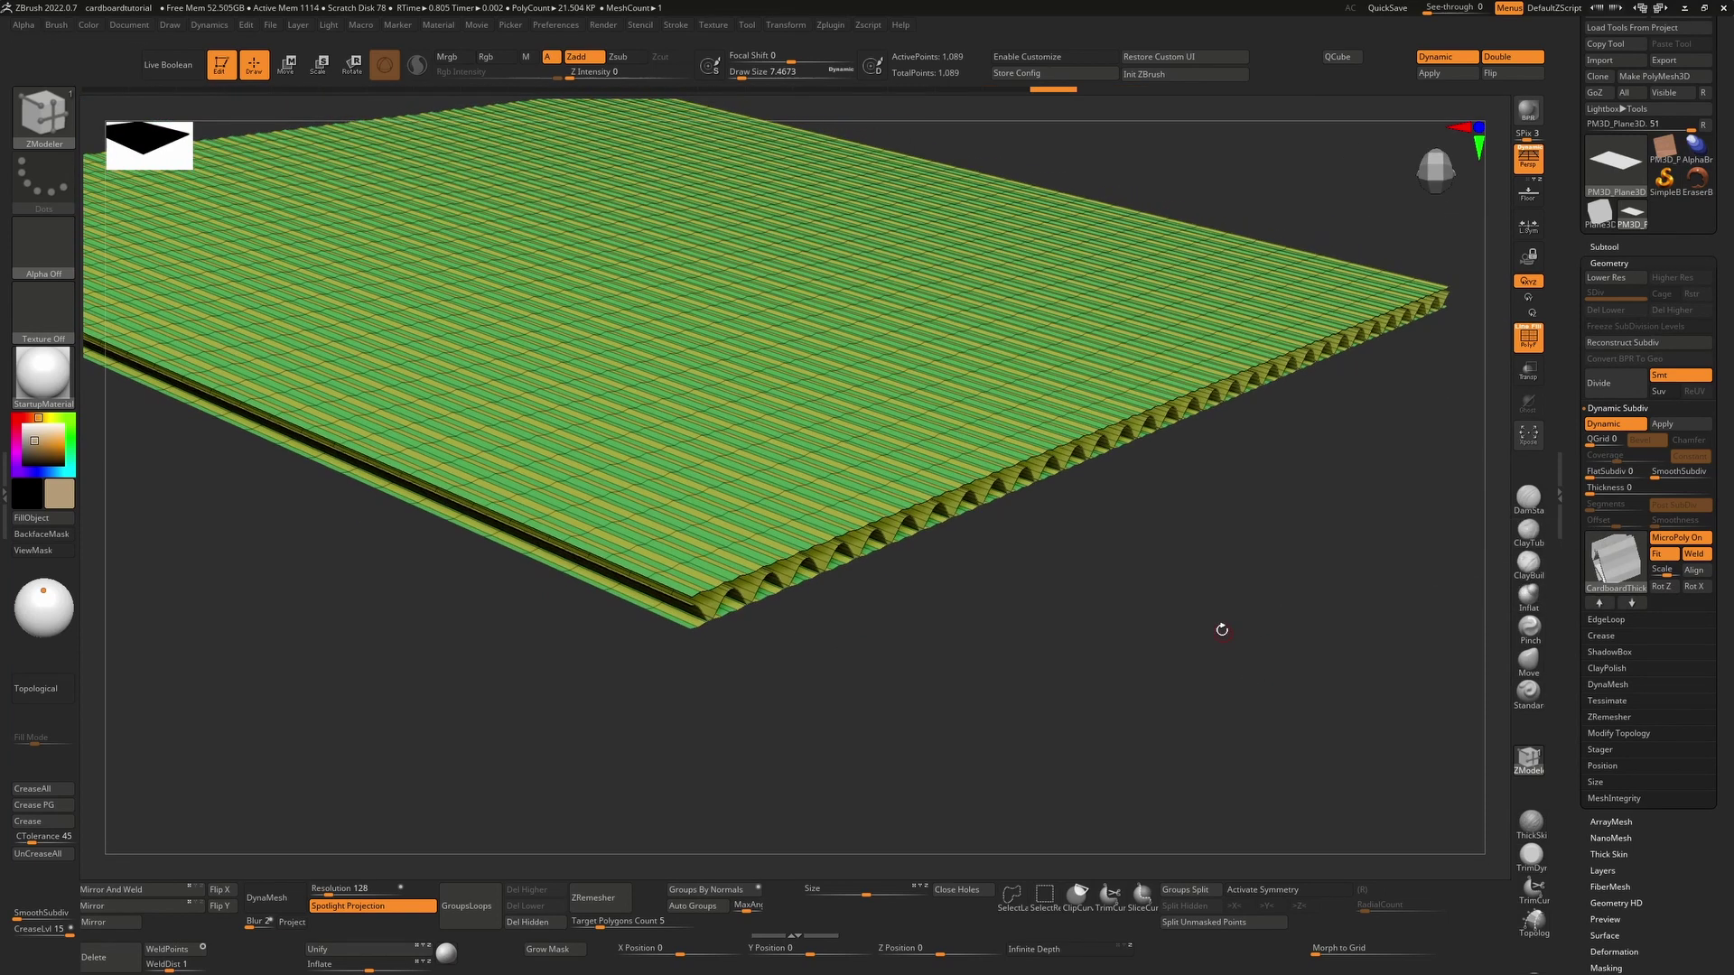
click(1666, 587)
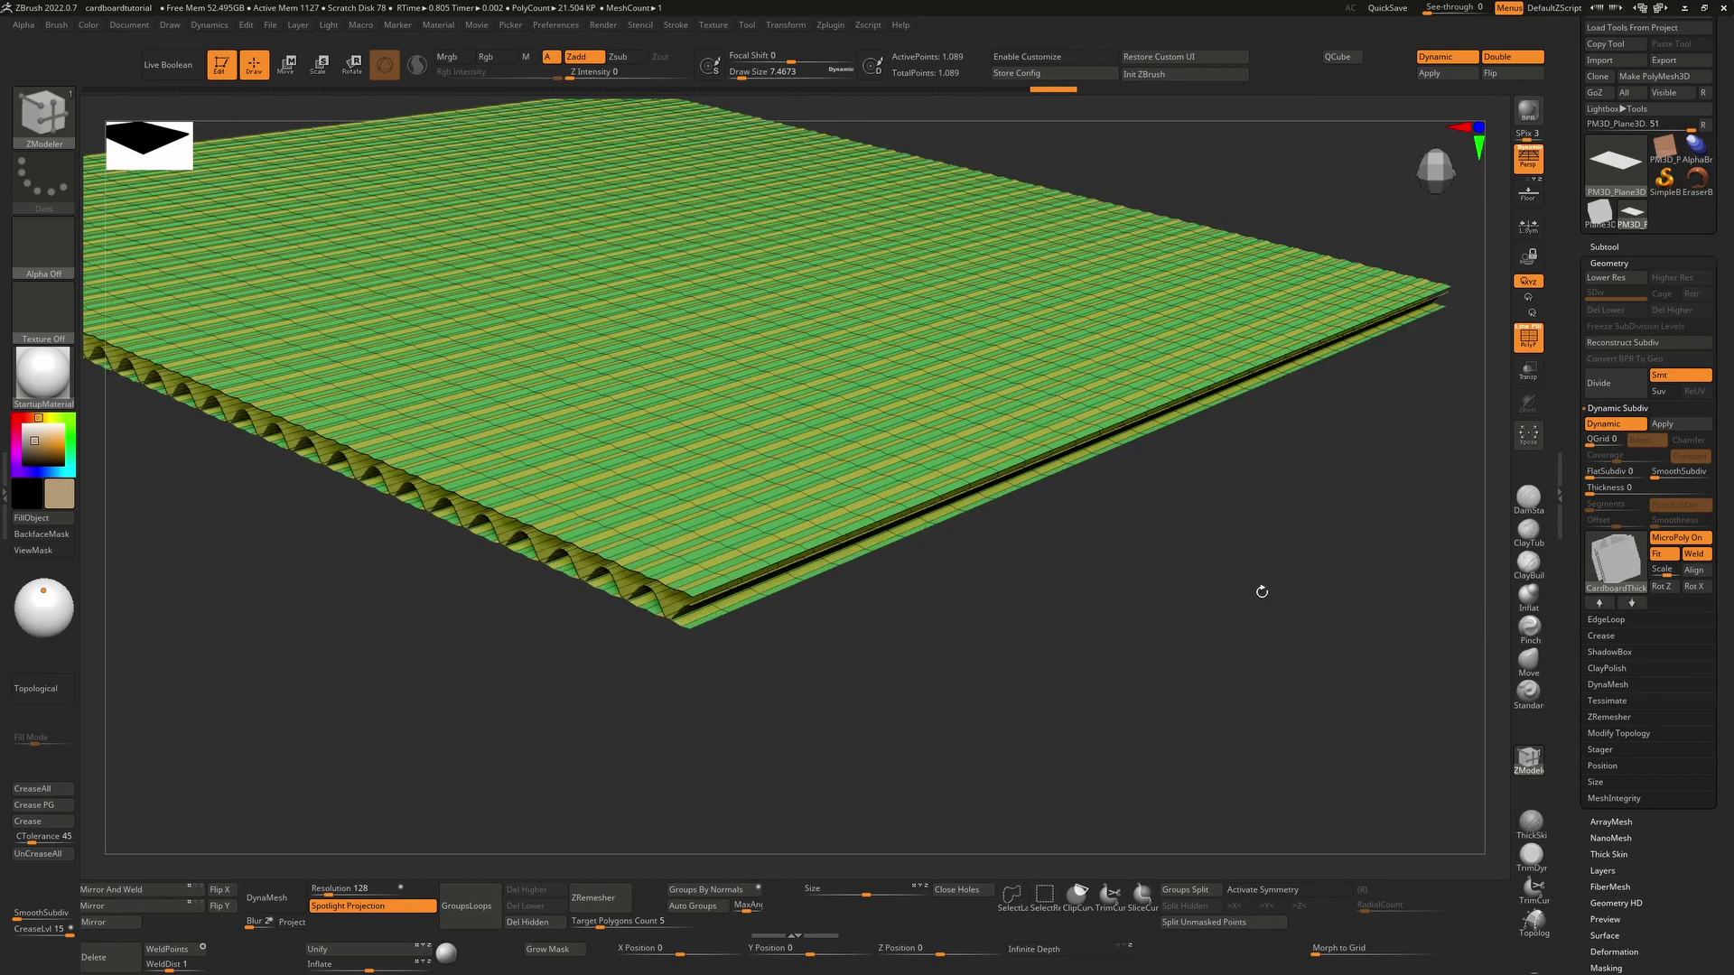
- Apply the Dynamic Subdiv to turn the cardboard preview into real geometry, and compare double-sided display off and on
click(1662, 424)
drag(1047, 624, 1164, 578)
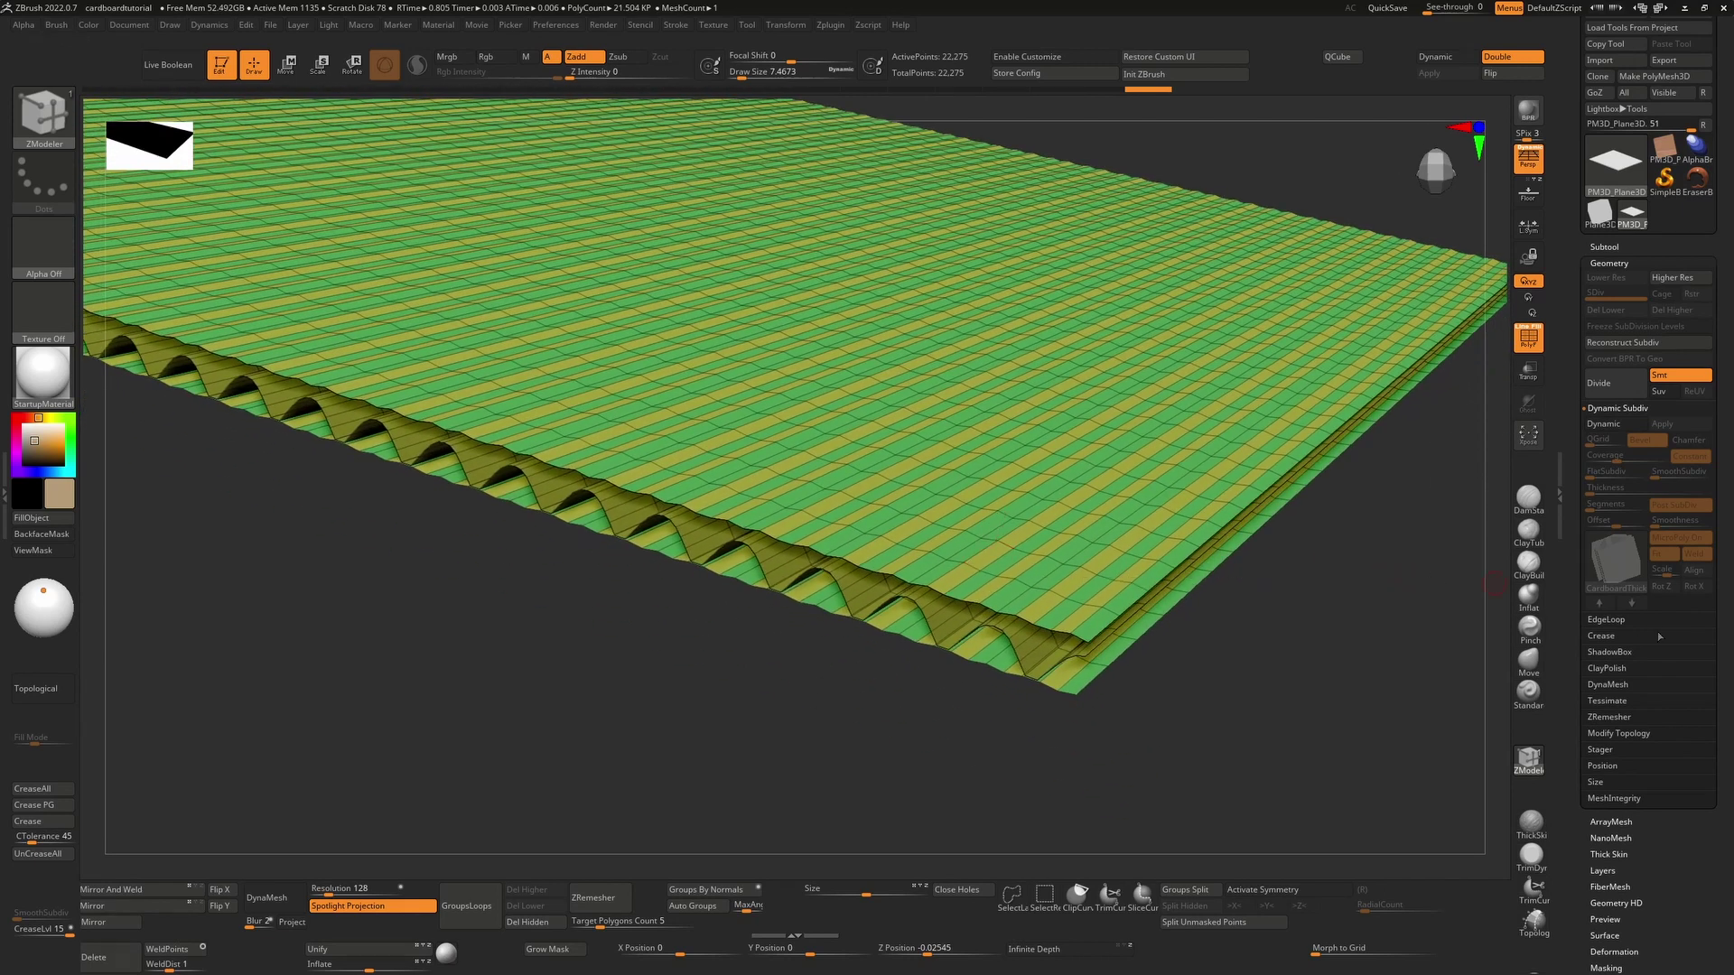
drag(1703, 861, 1703, 760)
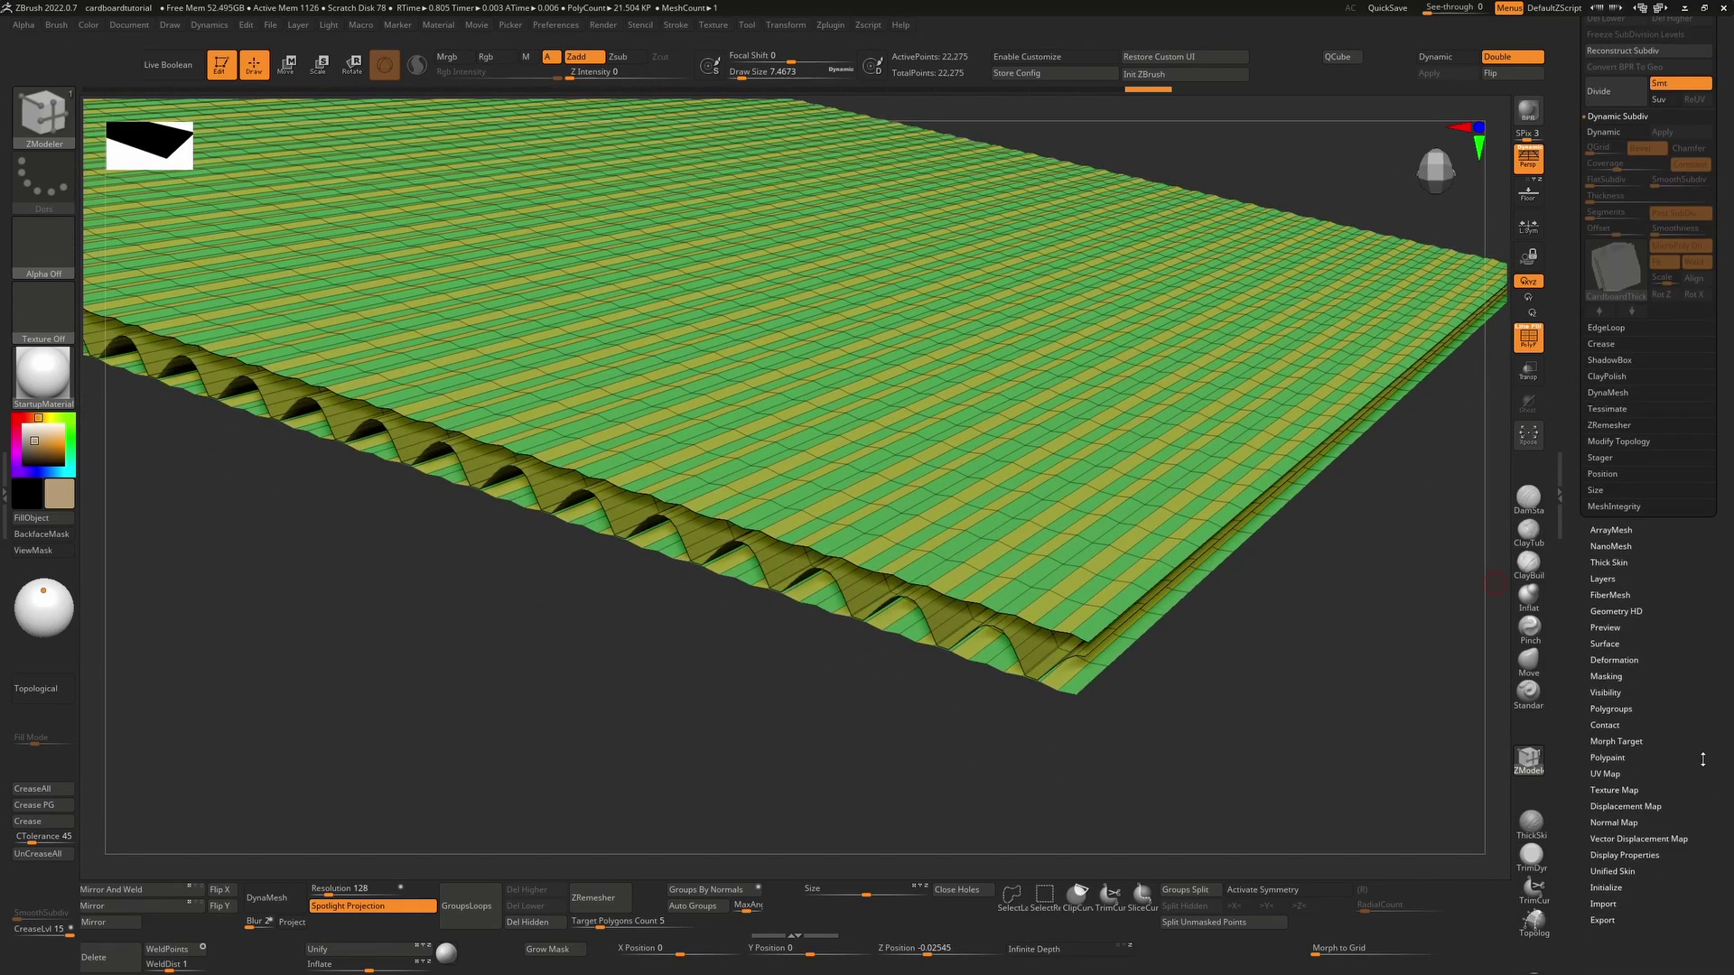
click(1630, 857)
click(1626, 412)
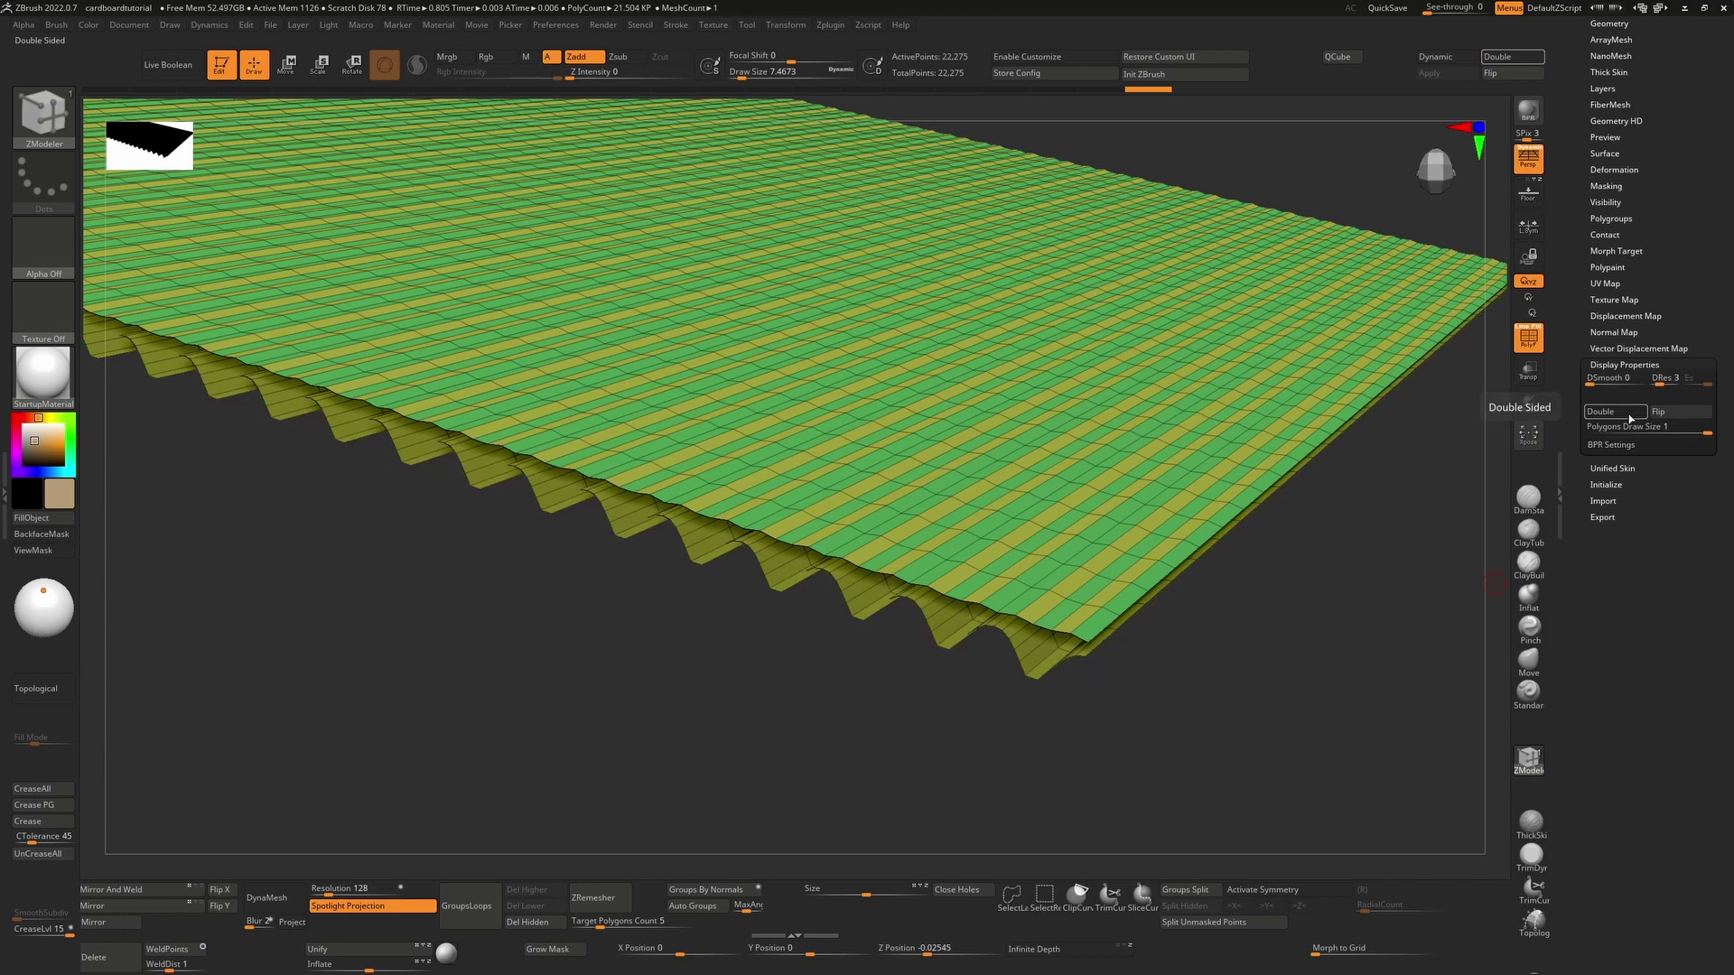
click(1629, 414)
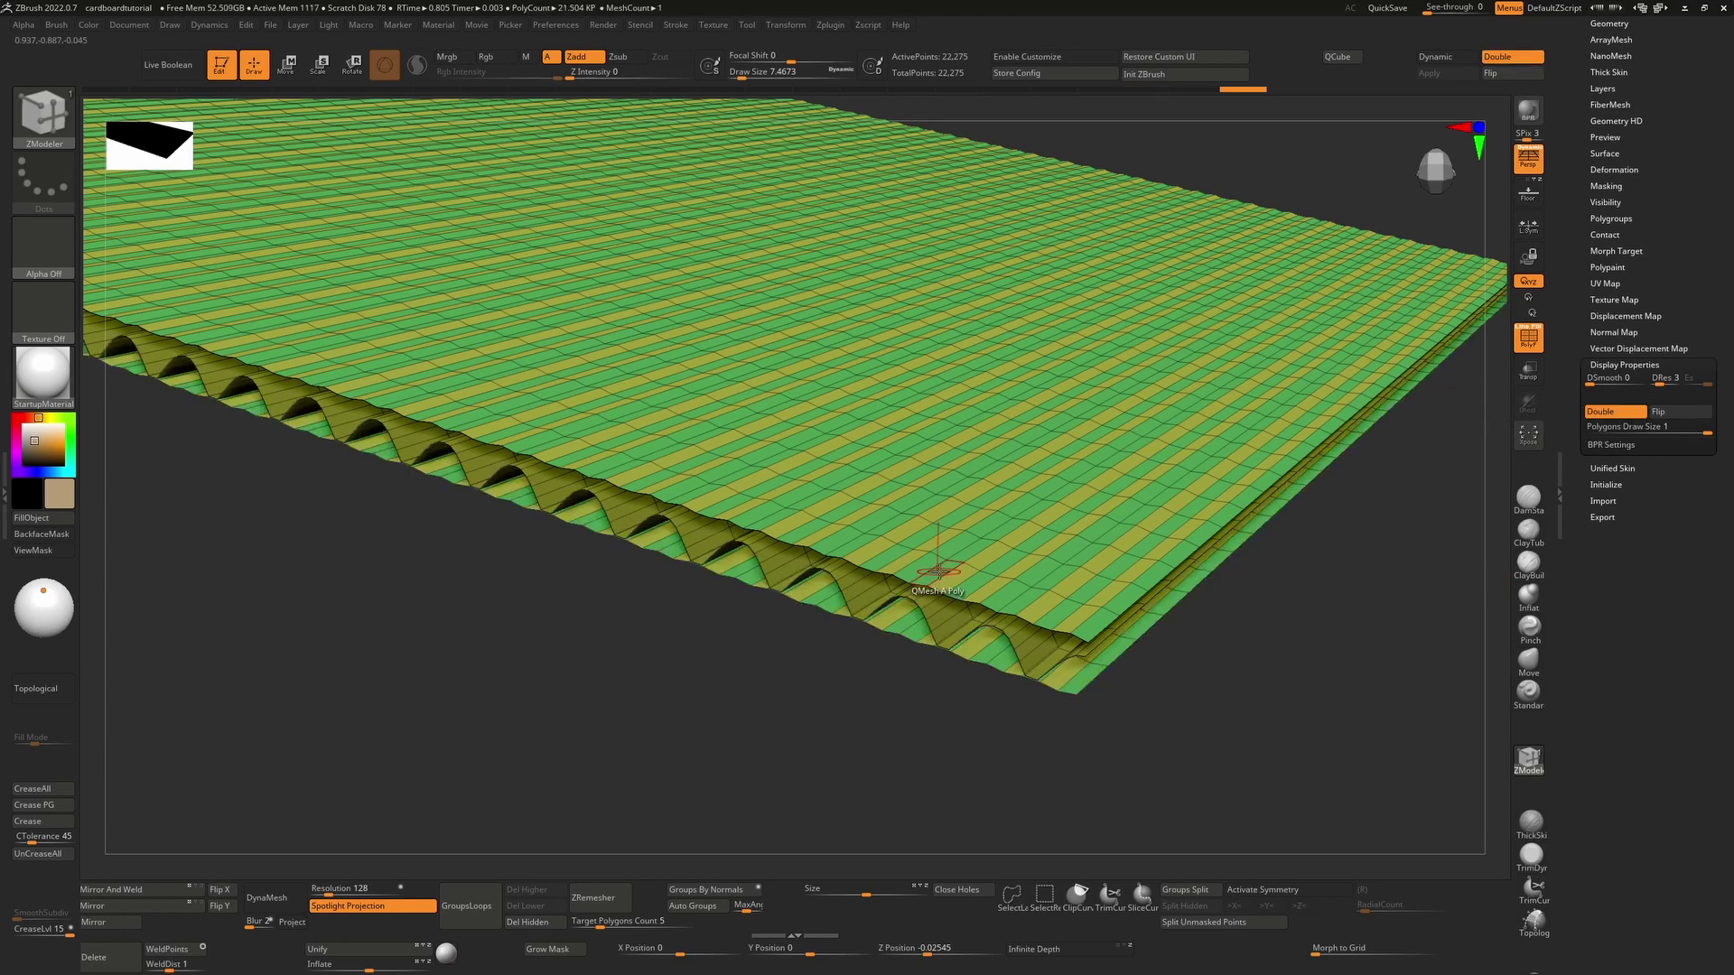
- Extrude all polygons slightly with ZModeler to give the cardboard sheets thickness, and hide the polyframe to inspect the edge
key(space)
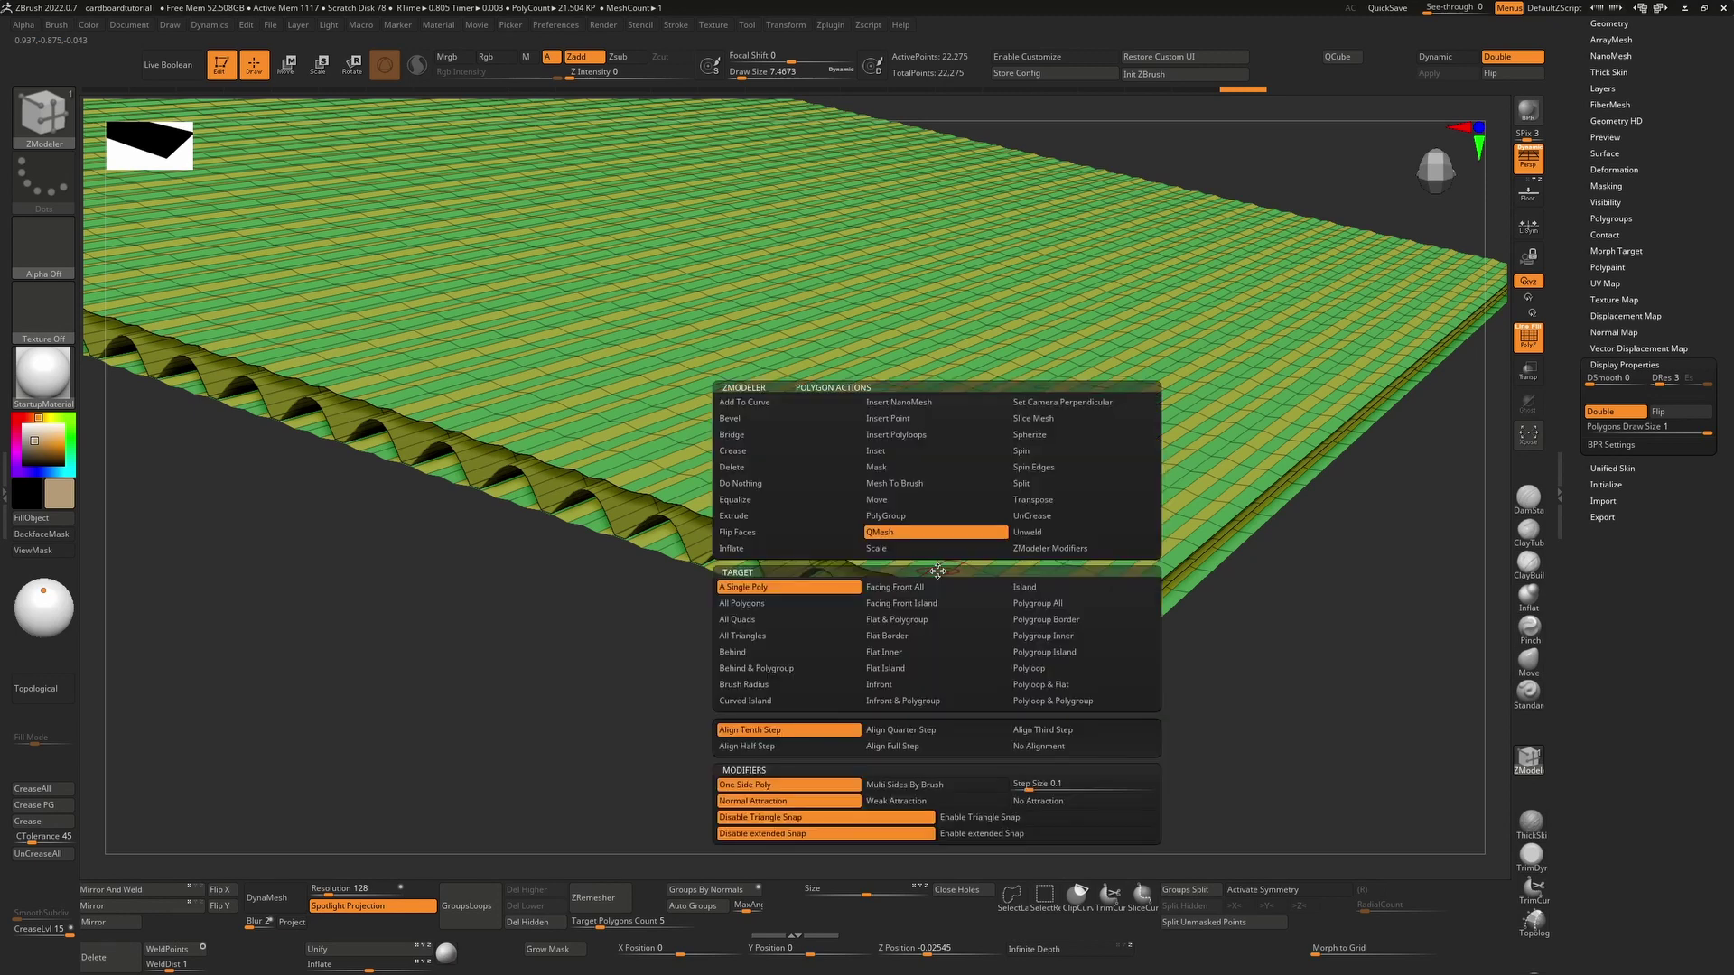
click(764, 516)
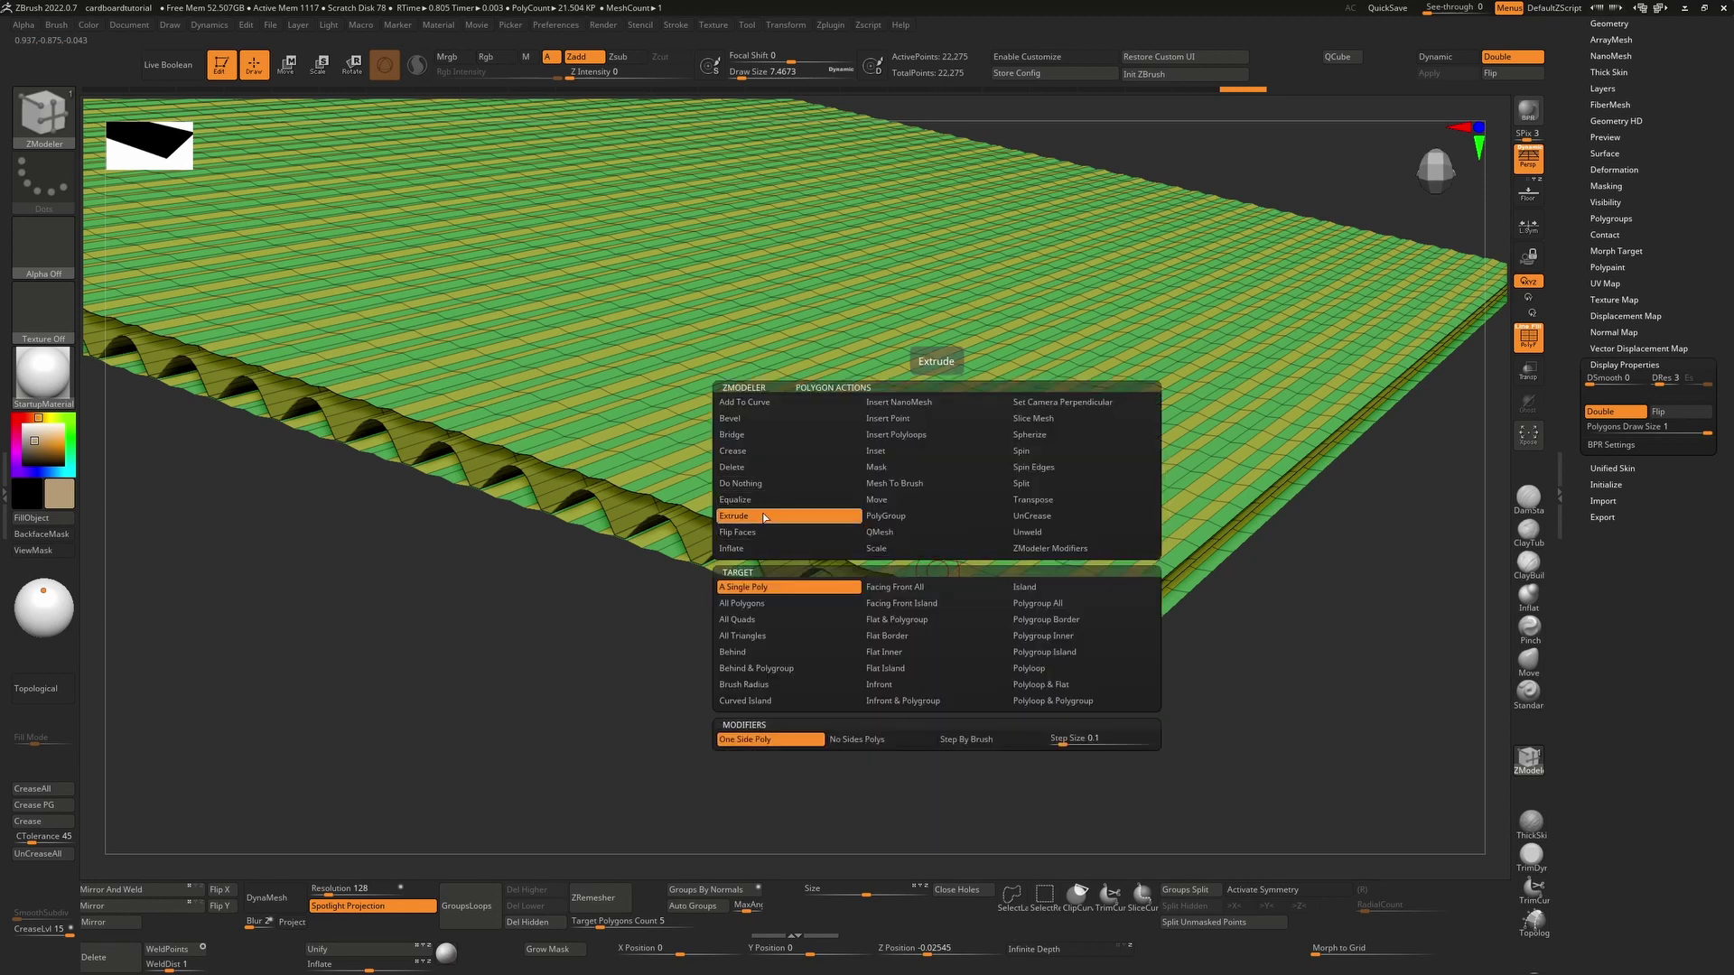
click(748, 603)
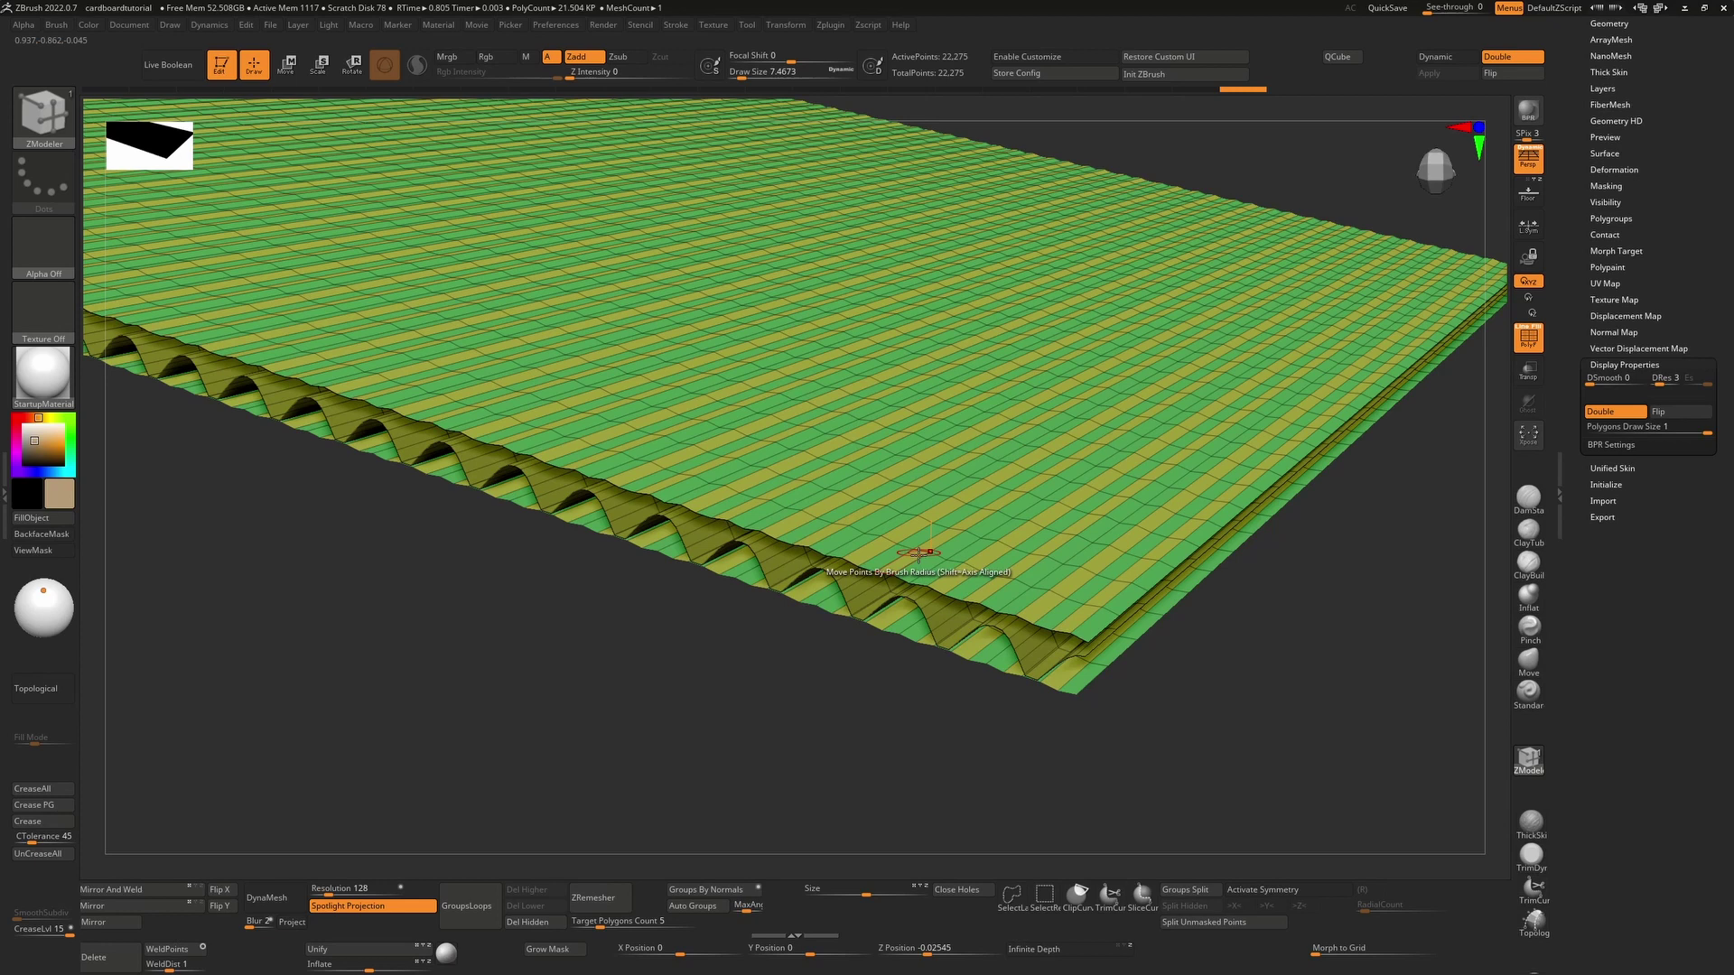
drag(917, 575, 922, 560)
alt+drag(842, 646, 817, 524)
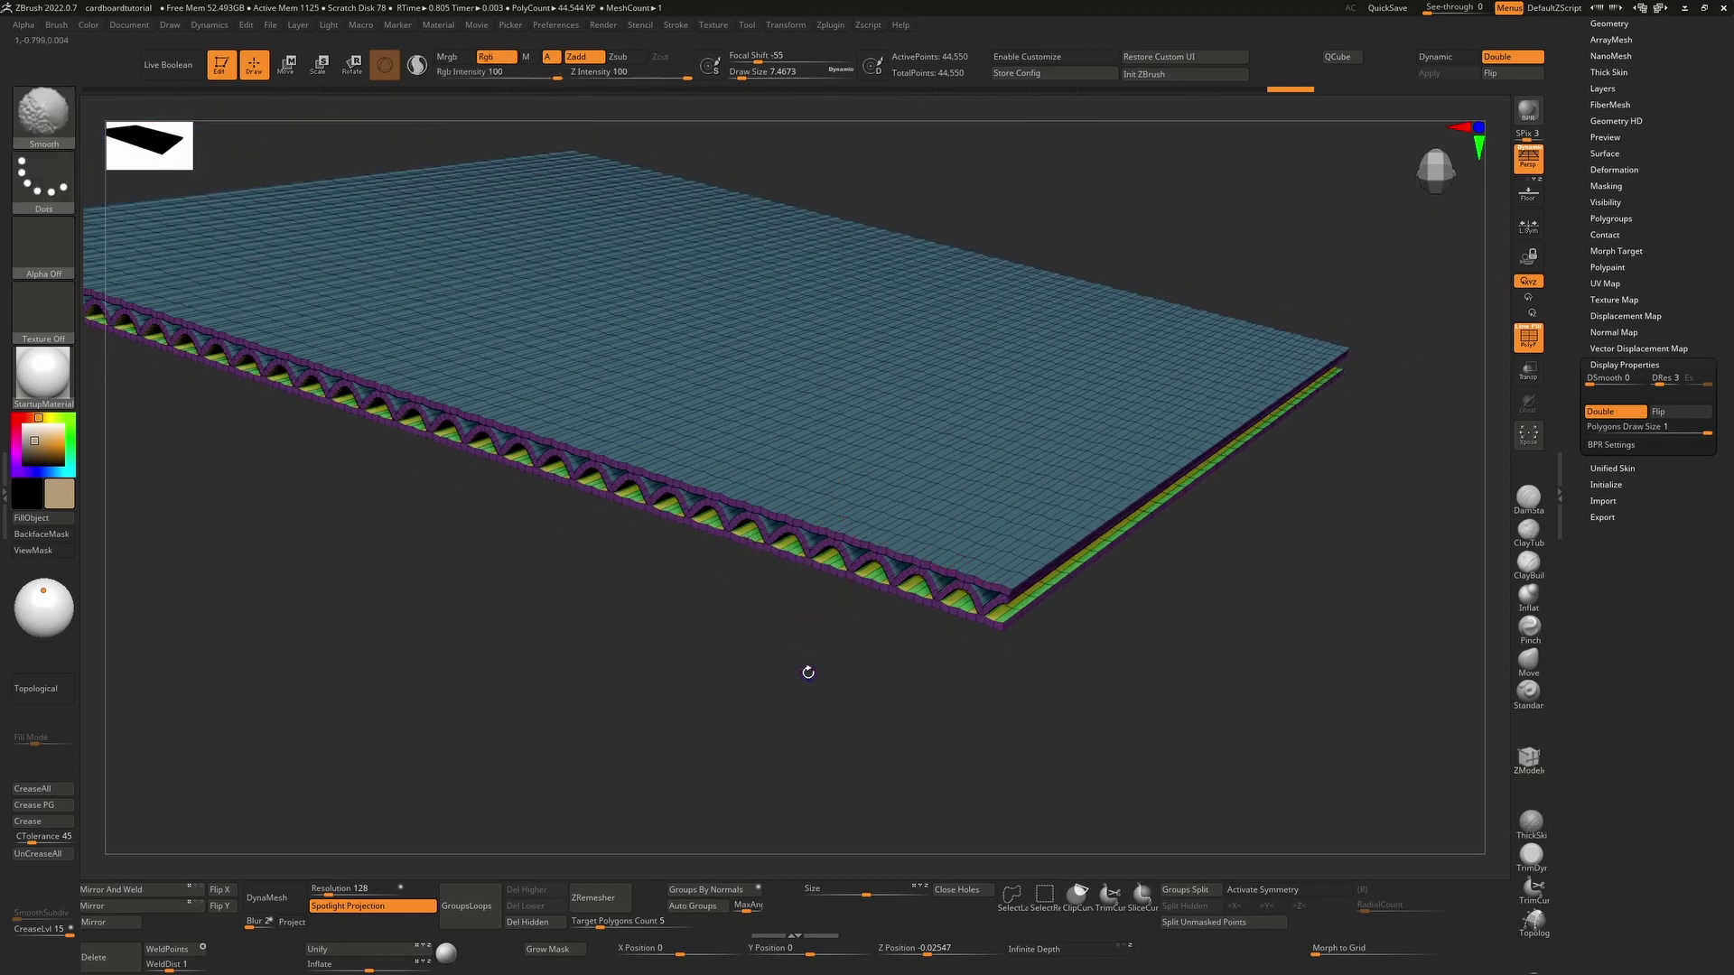
key(shift+f)
drag(701, 600, 1283, 759)
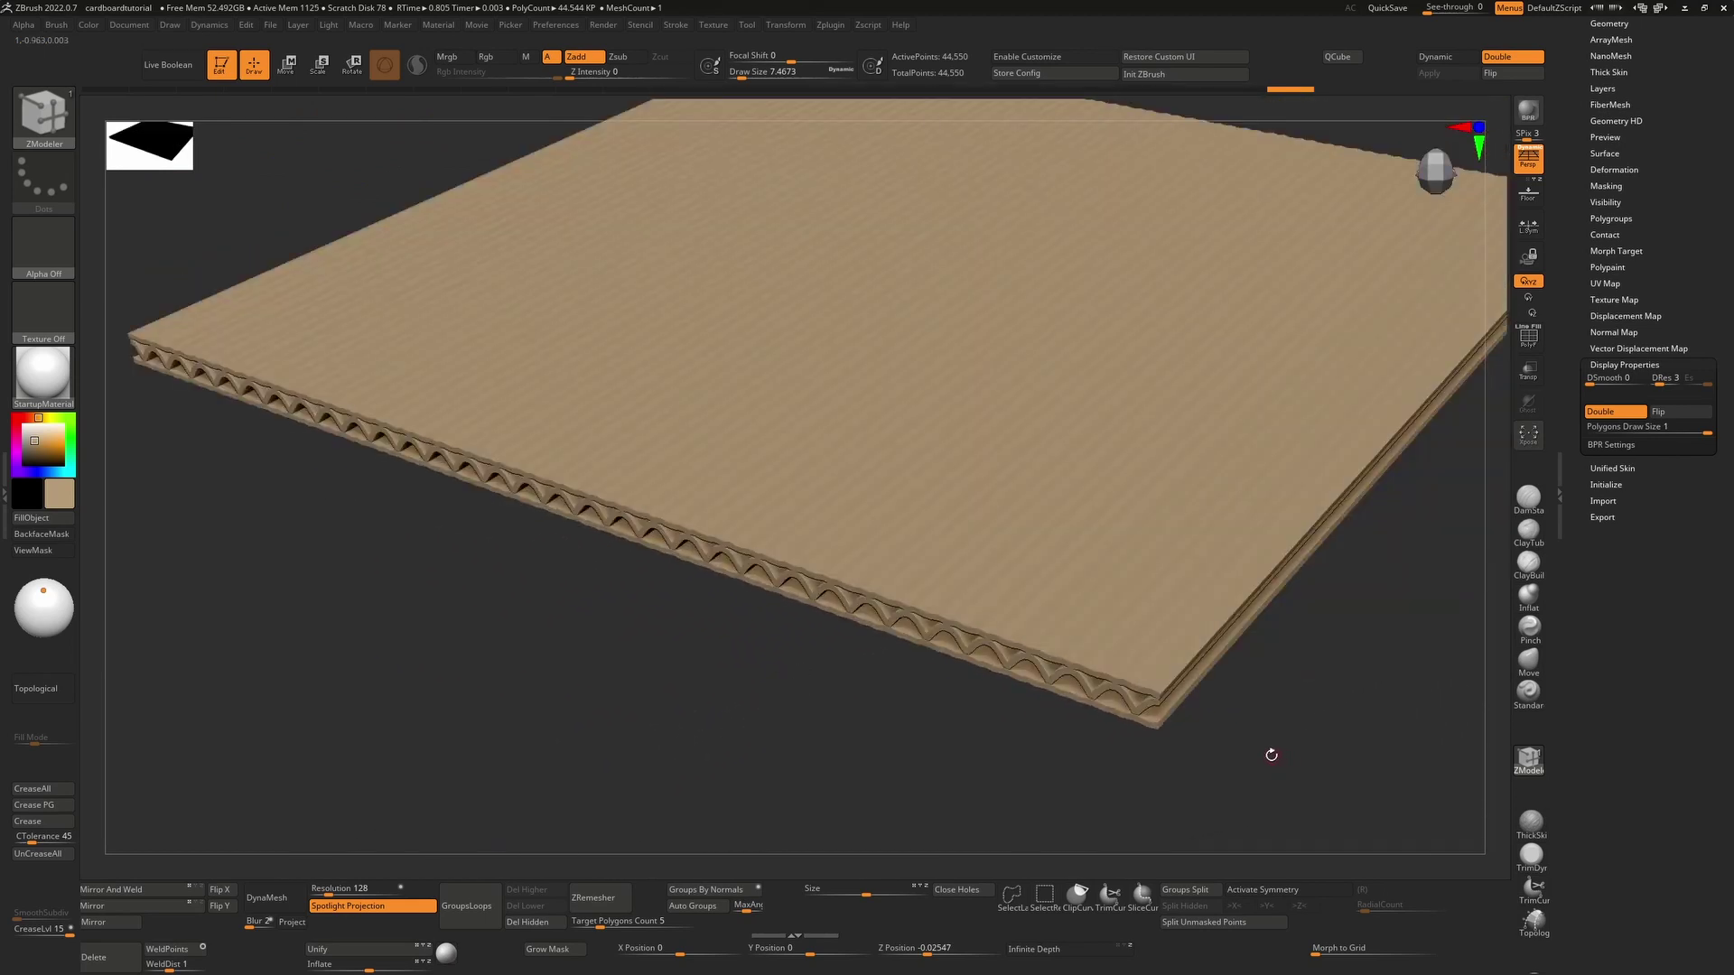
key(shift+f)
key(shift+f)
drag(936, 720, 926, 747)
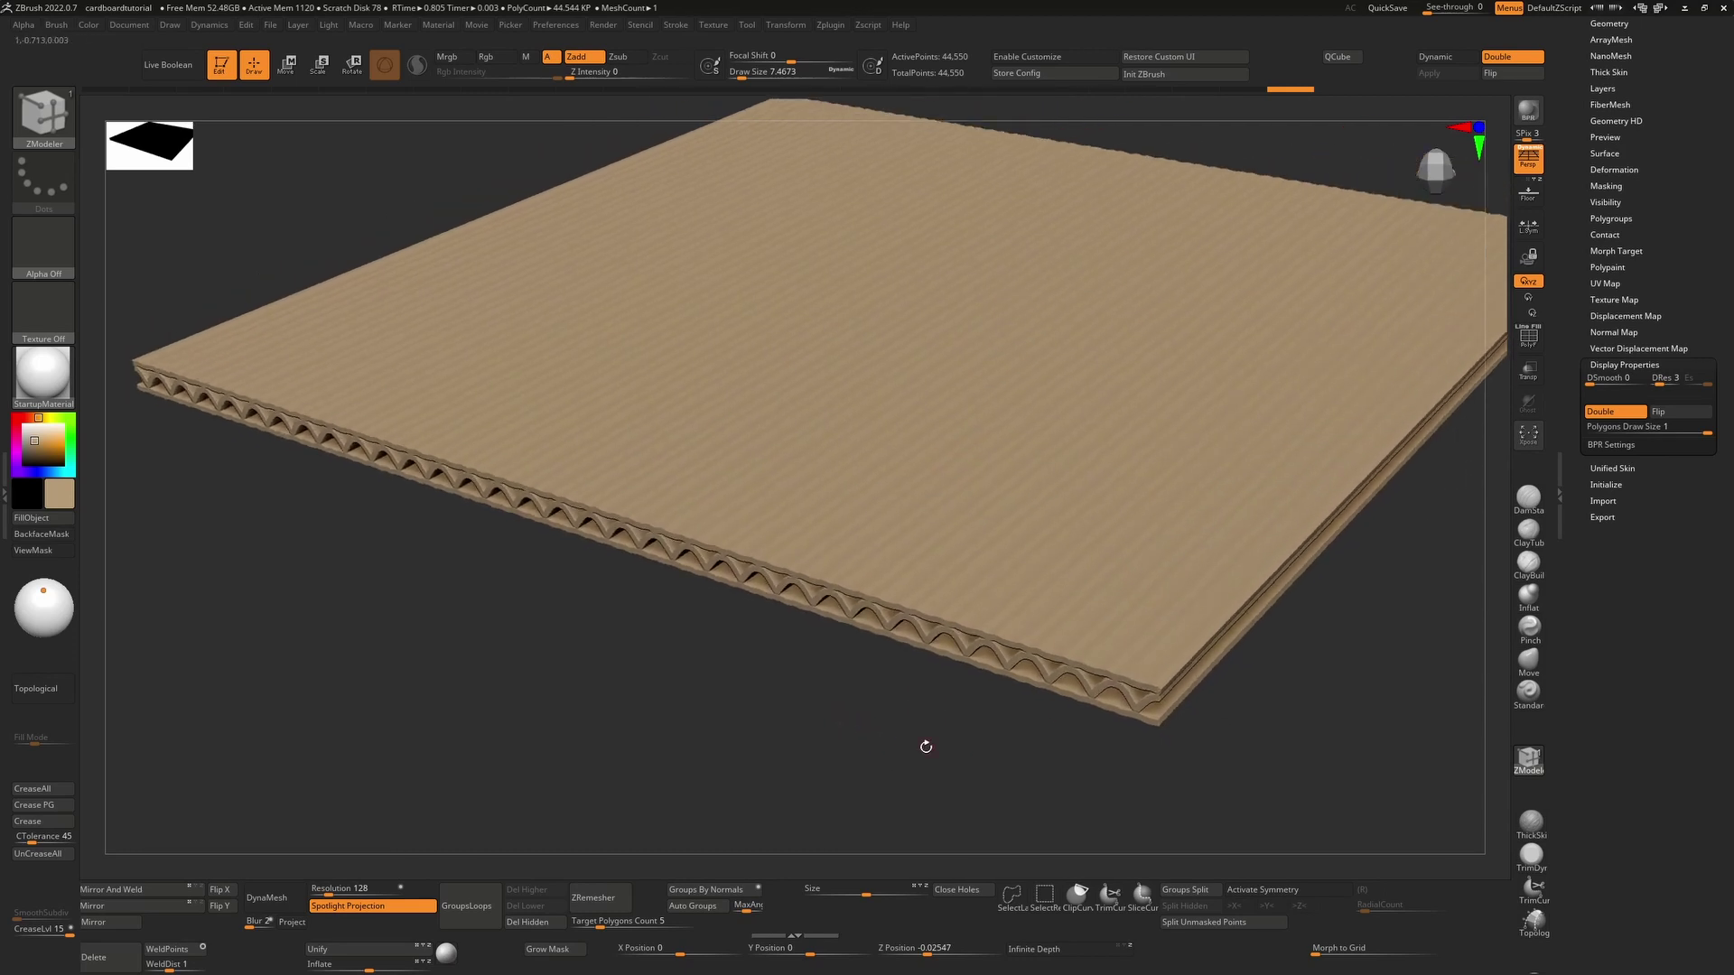
- Show the polyframe and enable Dynamic Subdiv on the thickened cardboard with MicroPoly turned off
drag(1674, 205, 1685, 293)
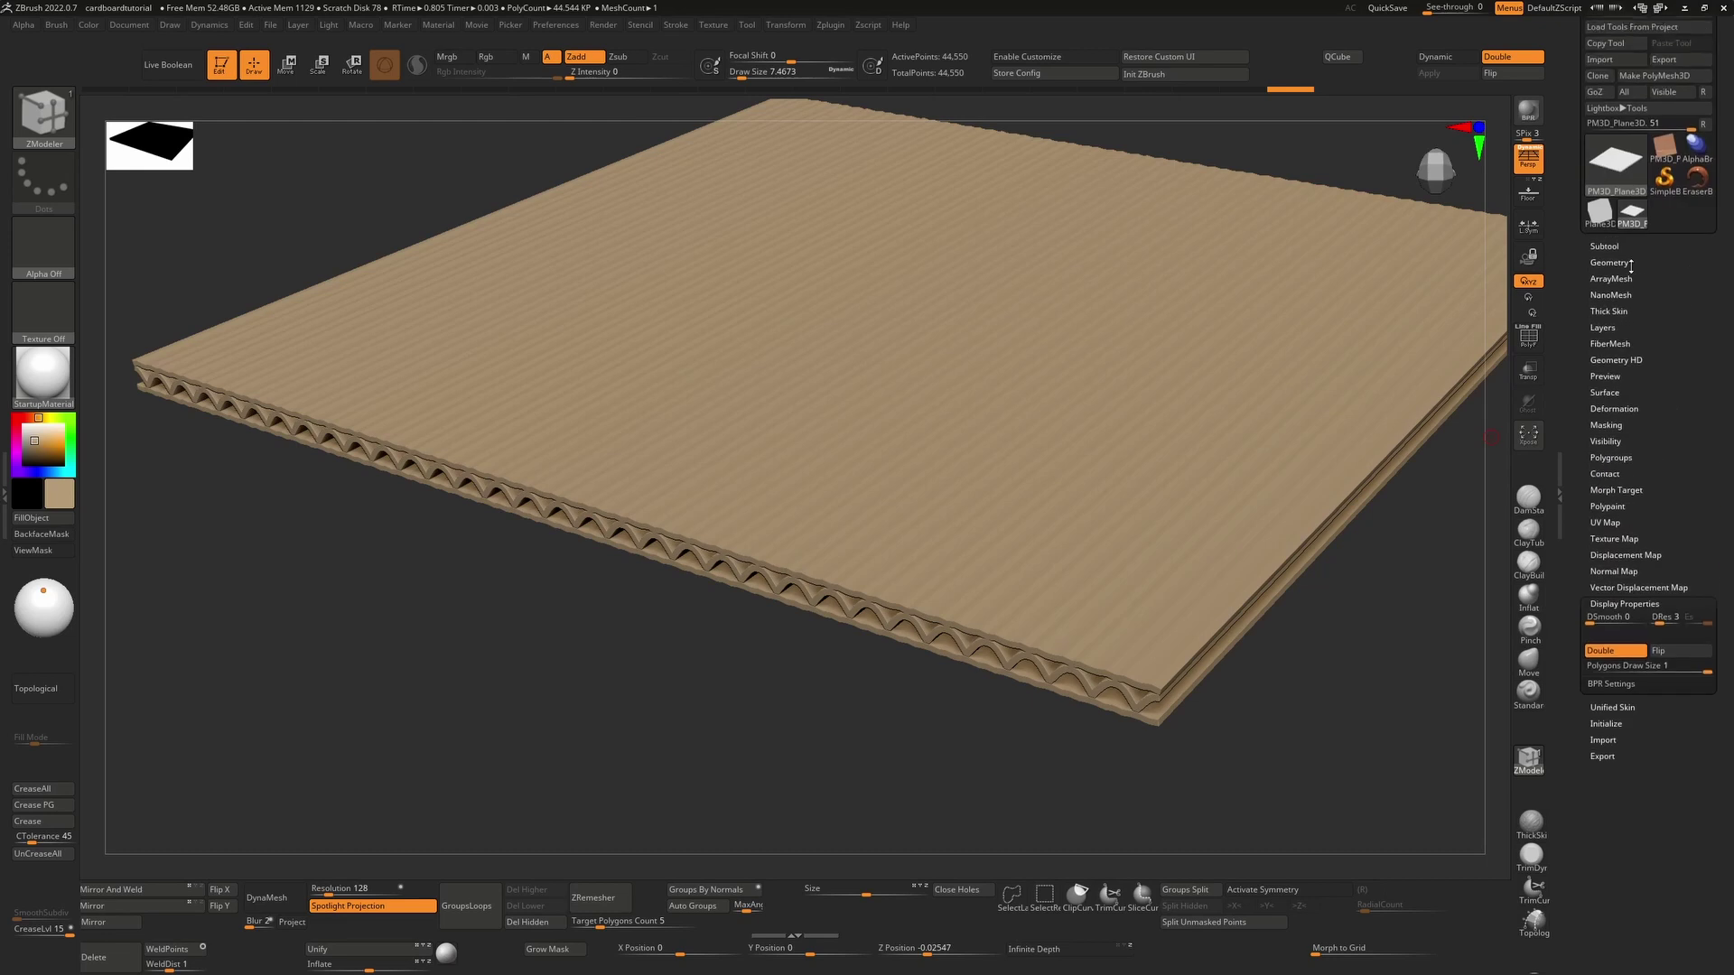
click(1625, 263)
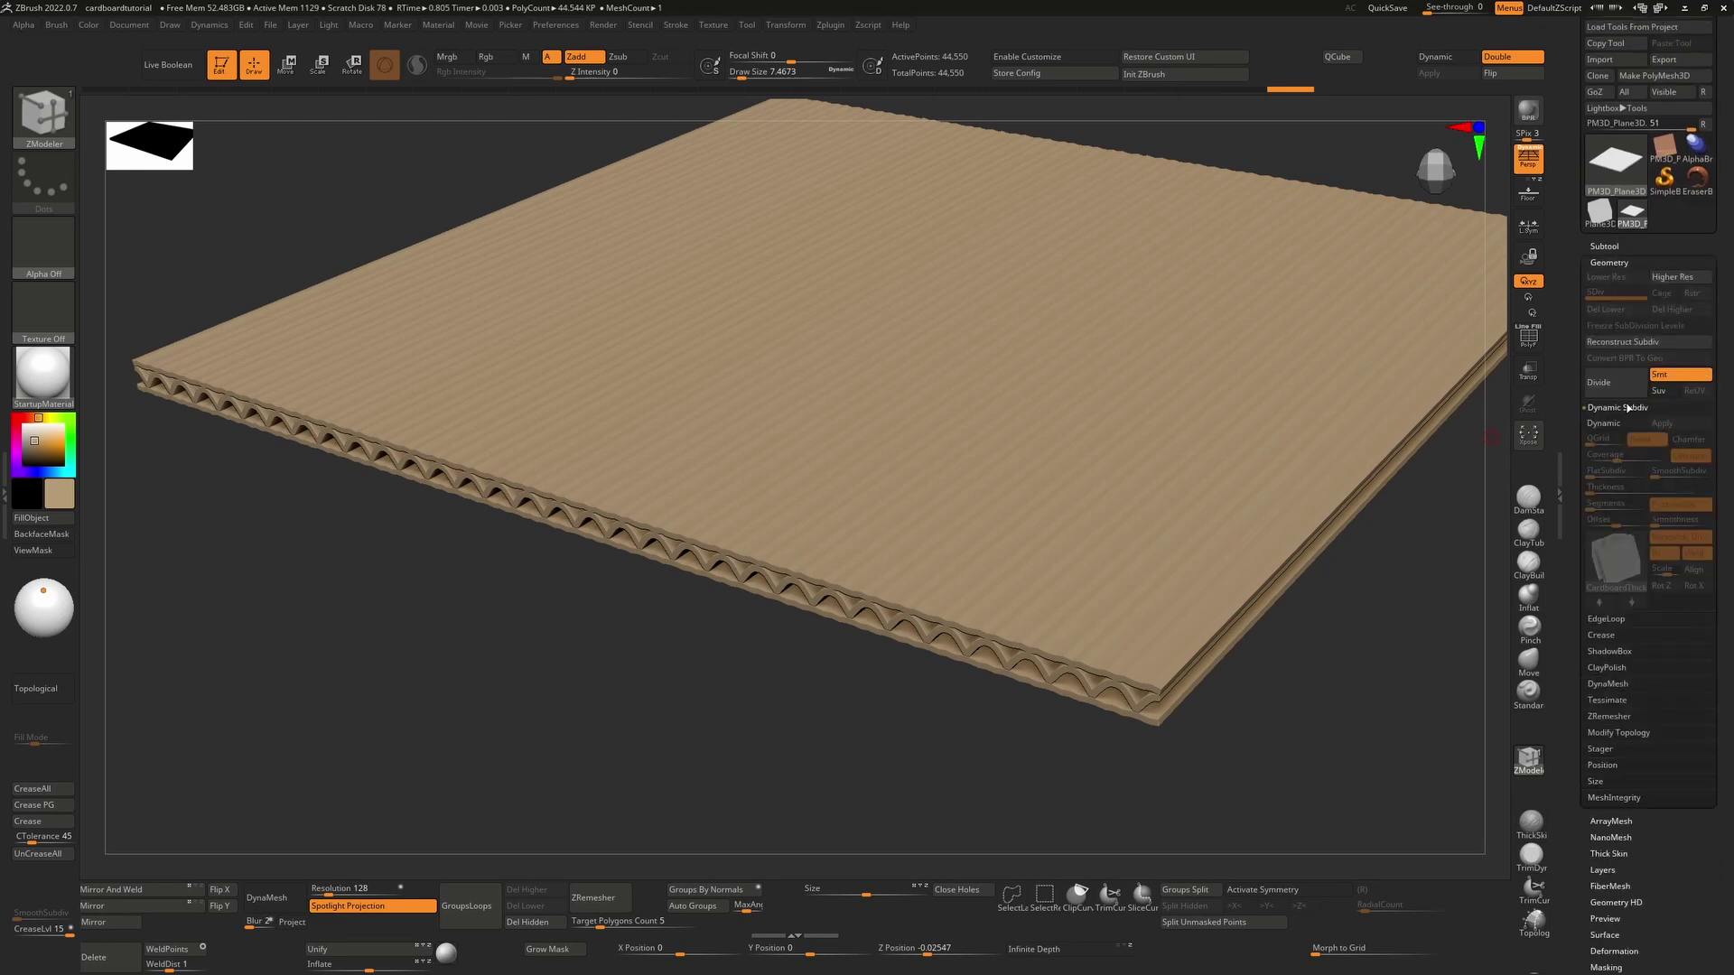
key(shift+f)
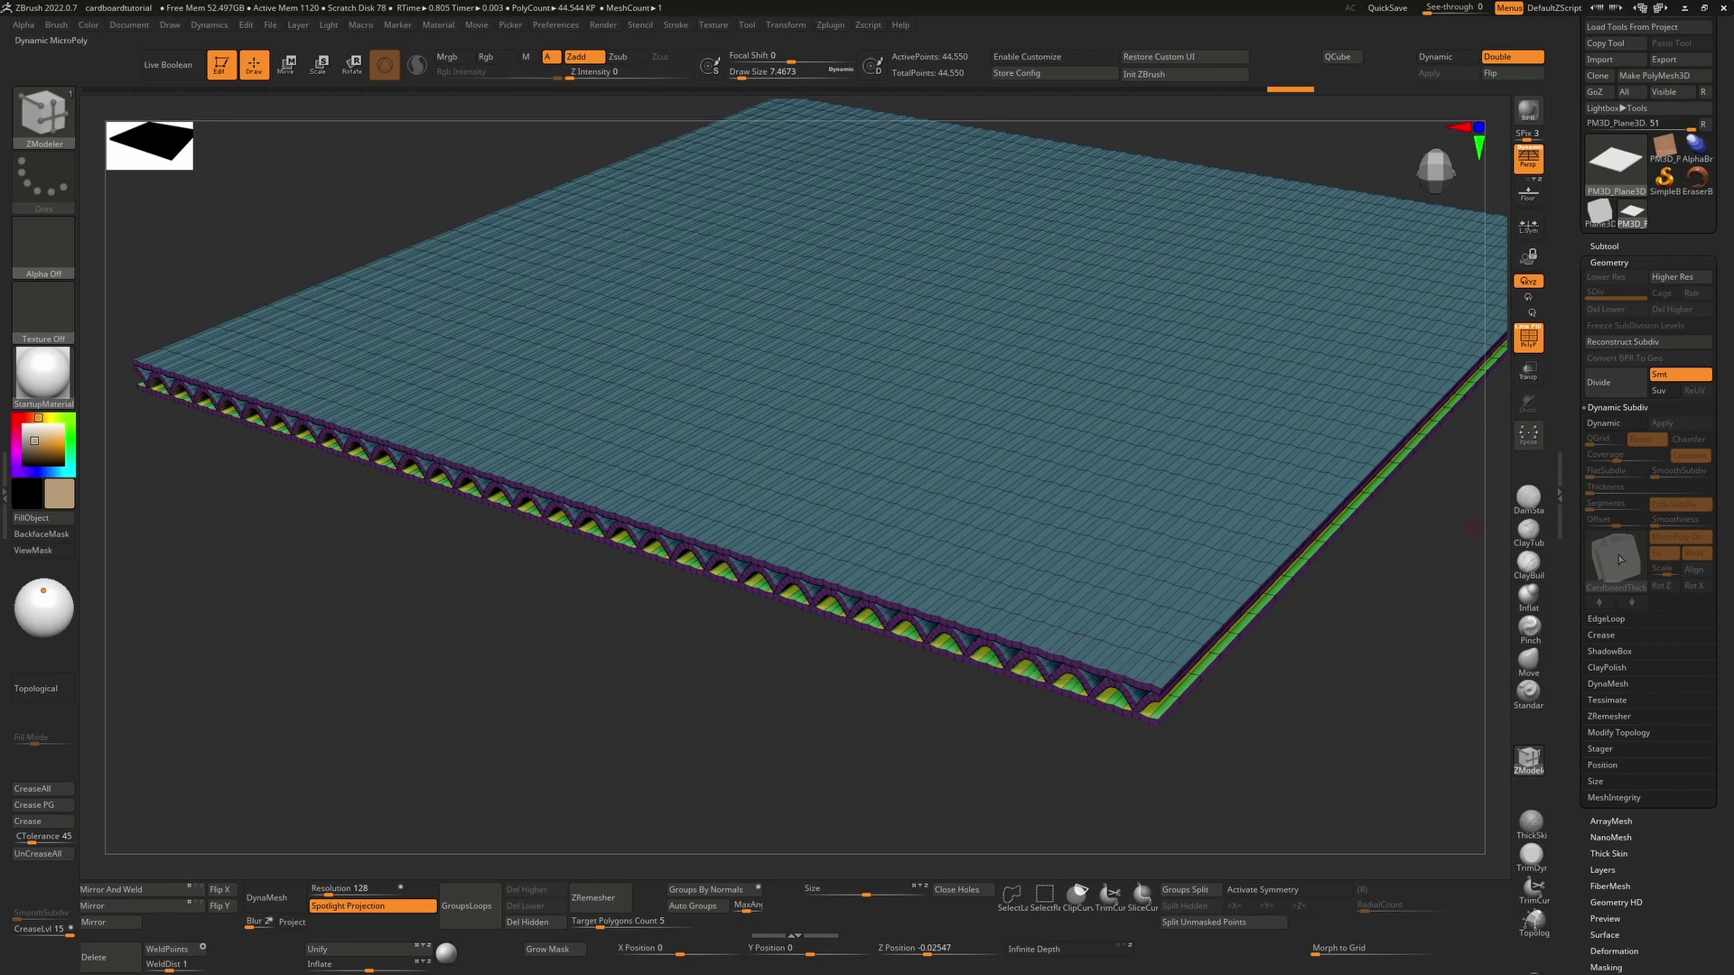
click(1604, 424)
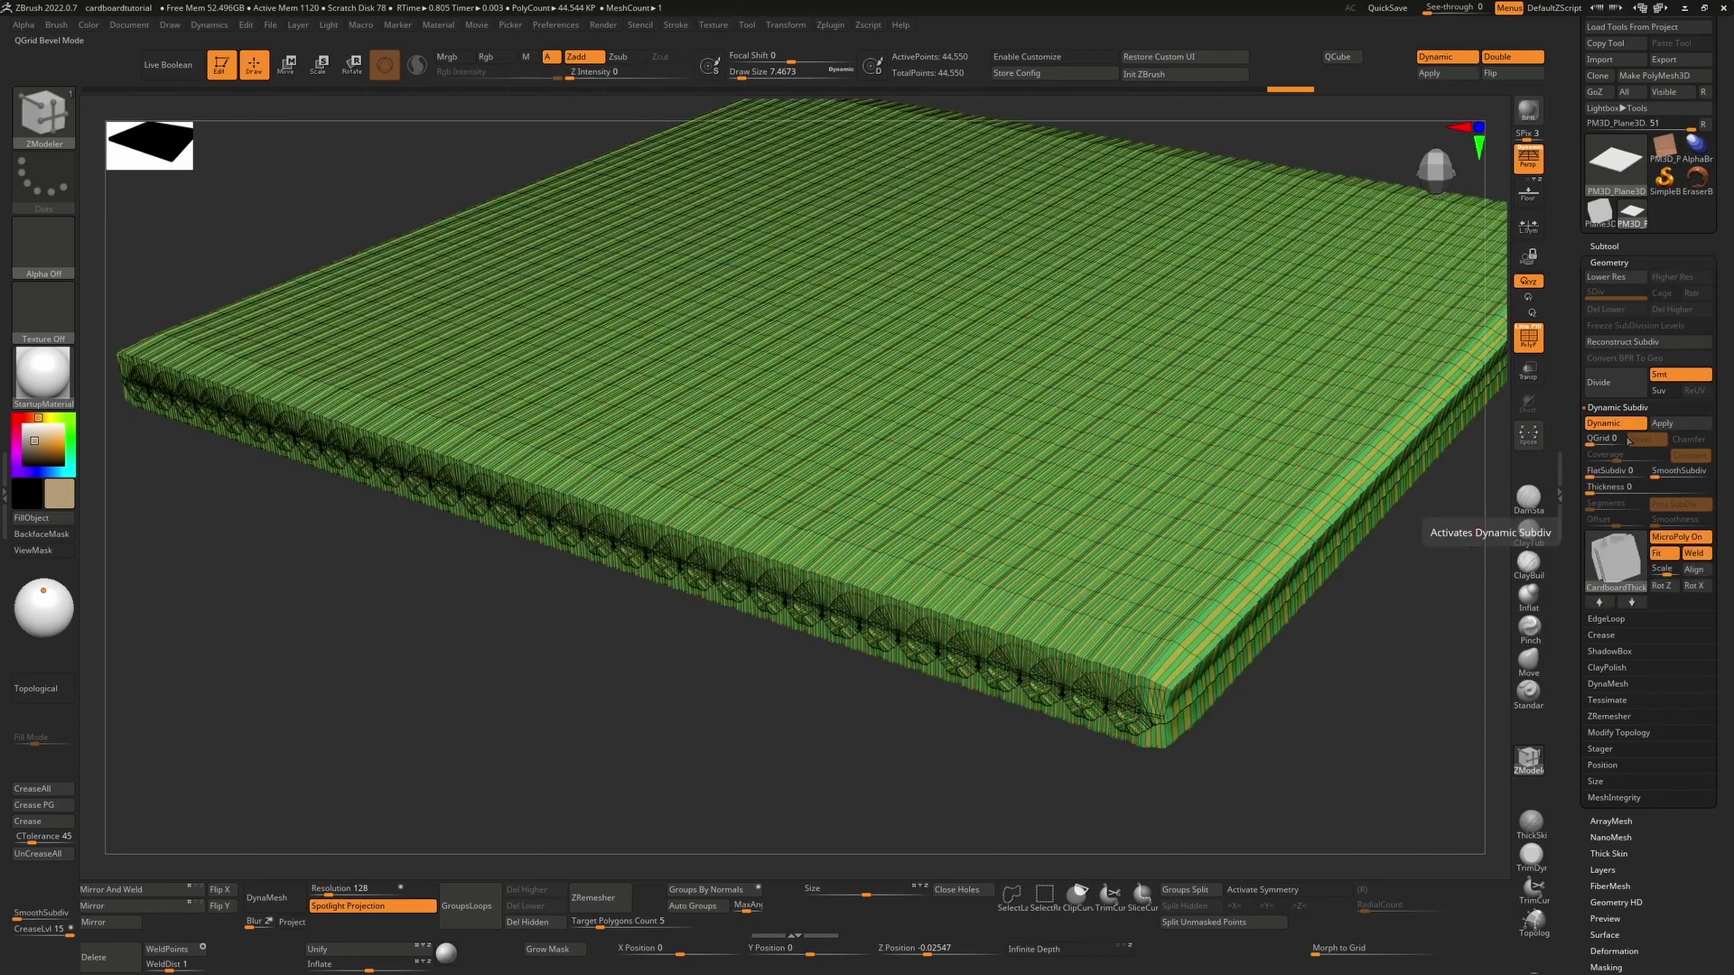
click(1689, 539)
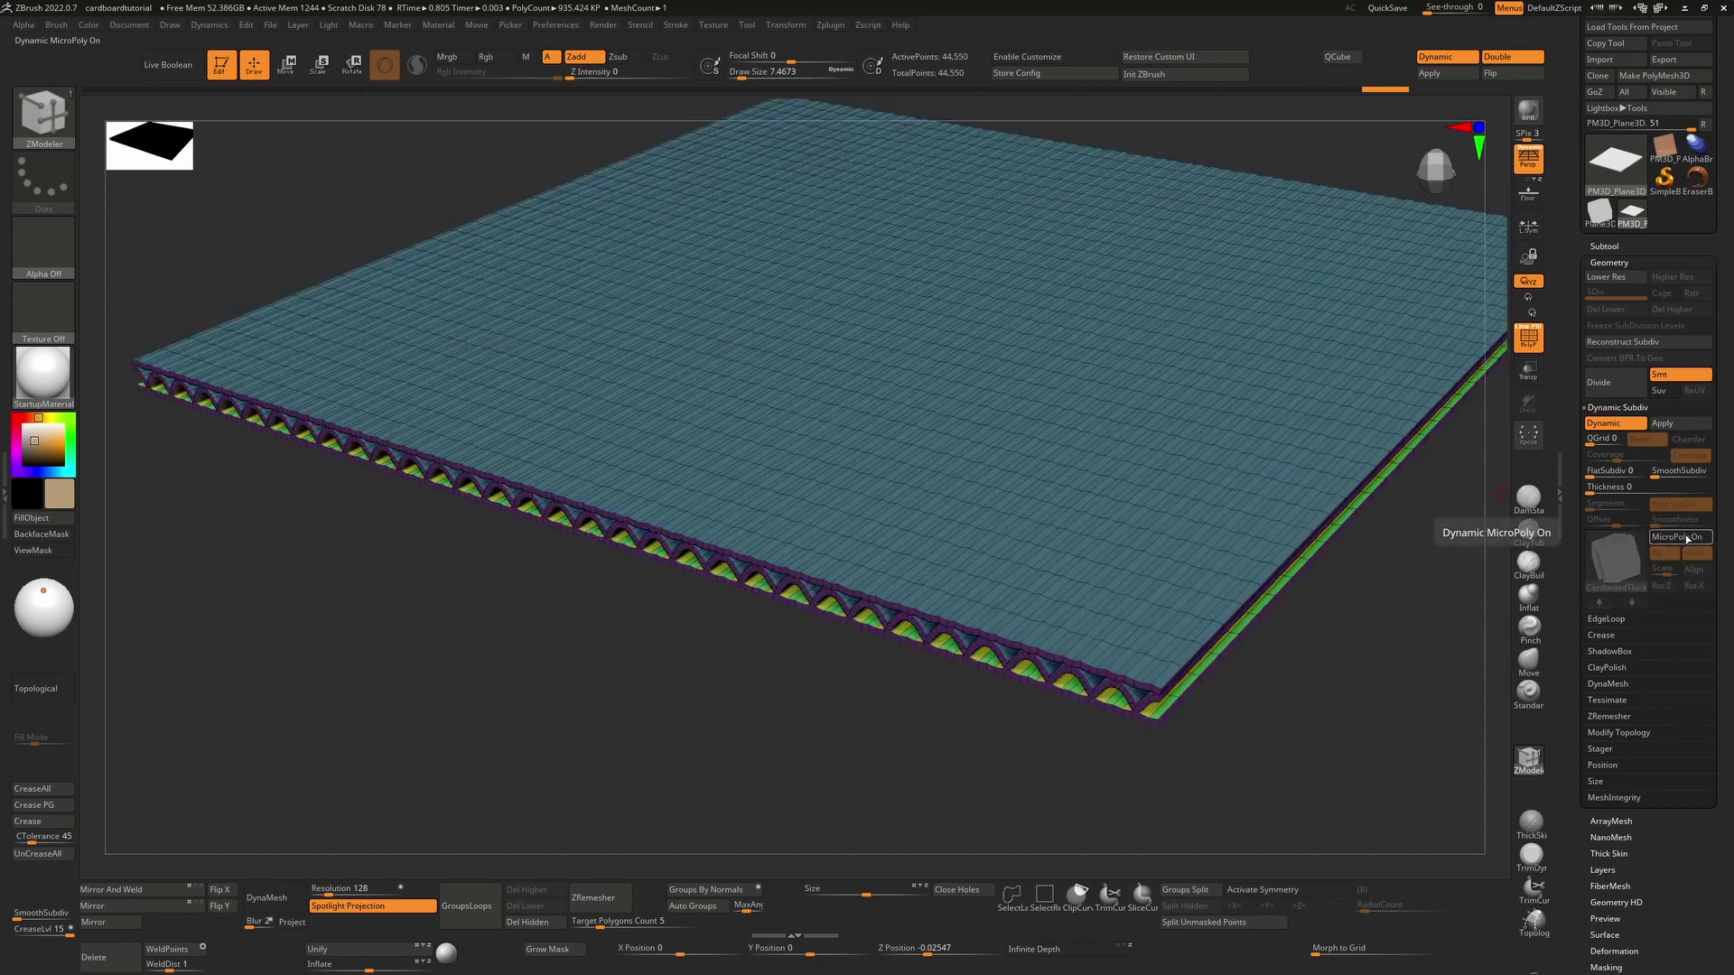
- Set the Dynamic Subdiv smooth subdivision levels to 2 and inspect the corrugated edge without the polyframe
click(1666, 474)
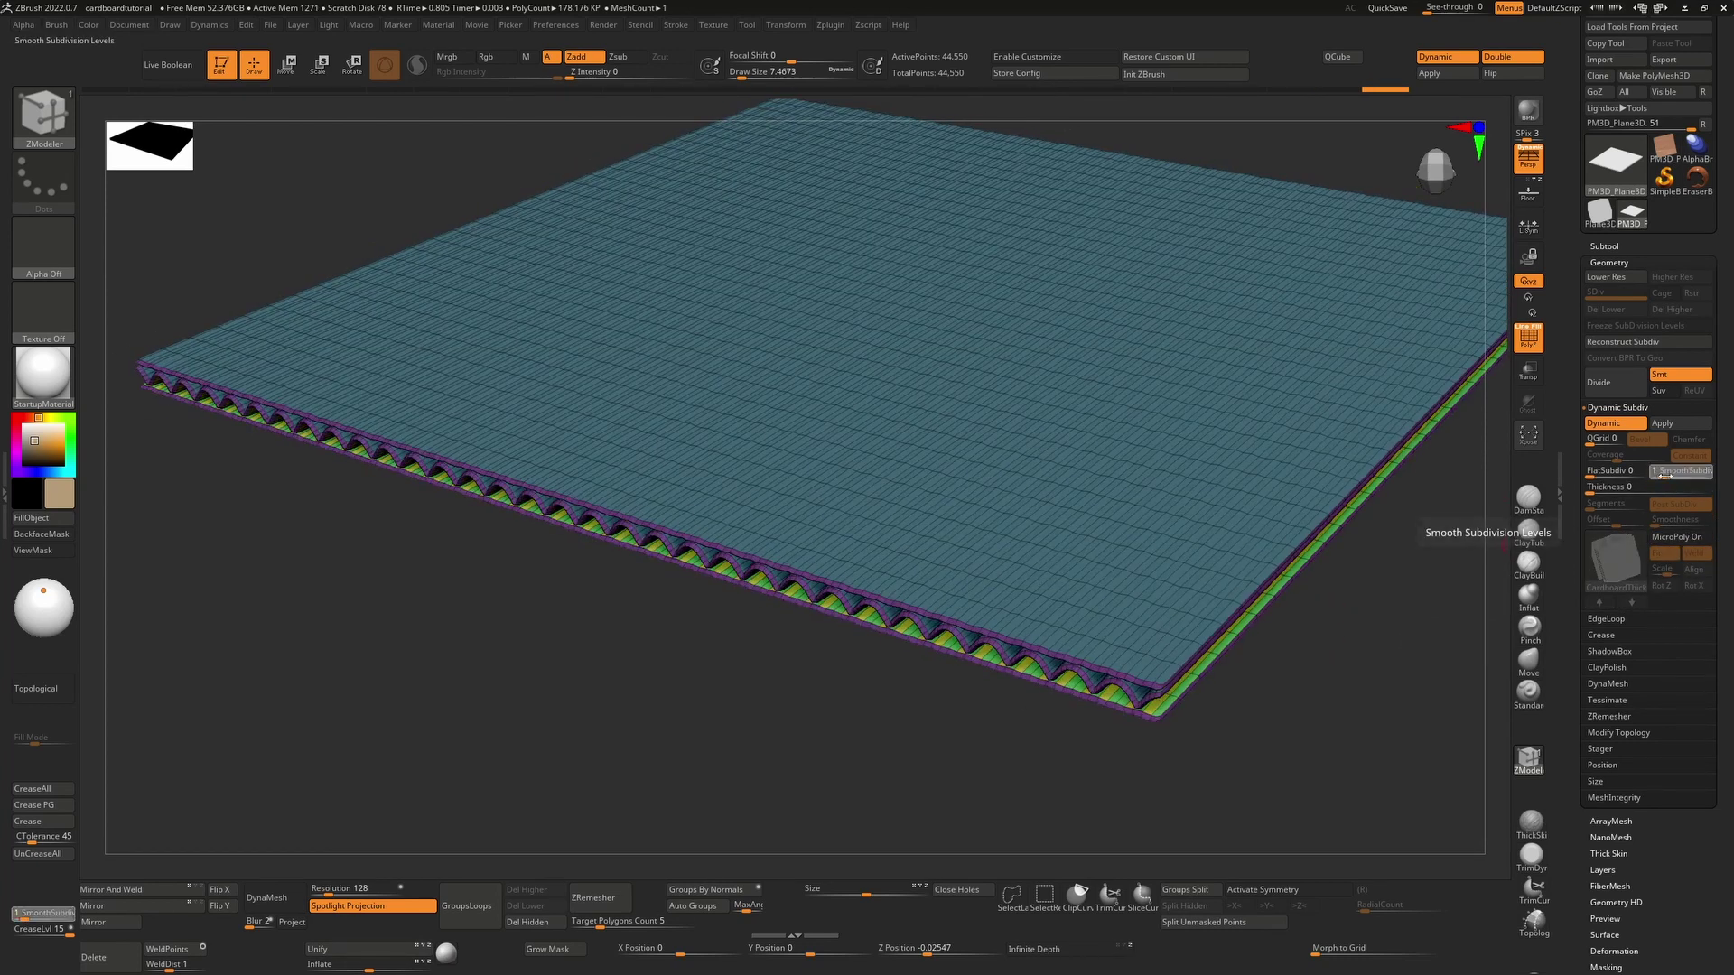
click(1663, 475)
key(shift+f)
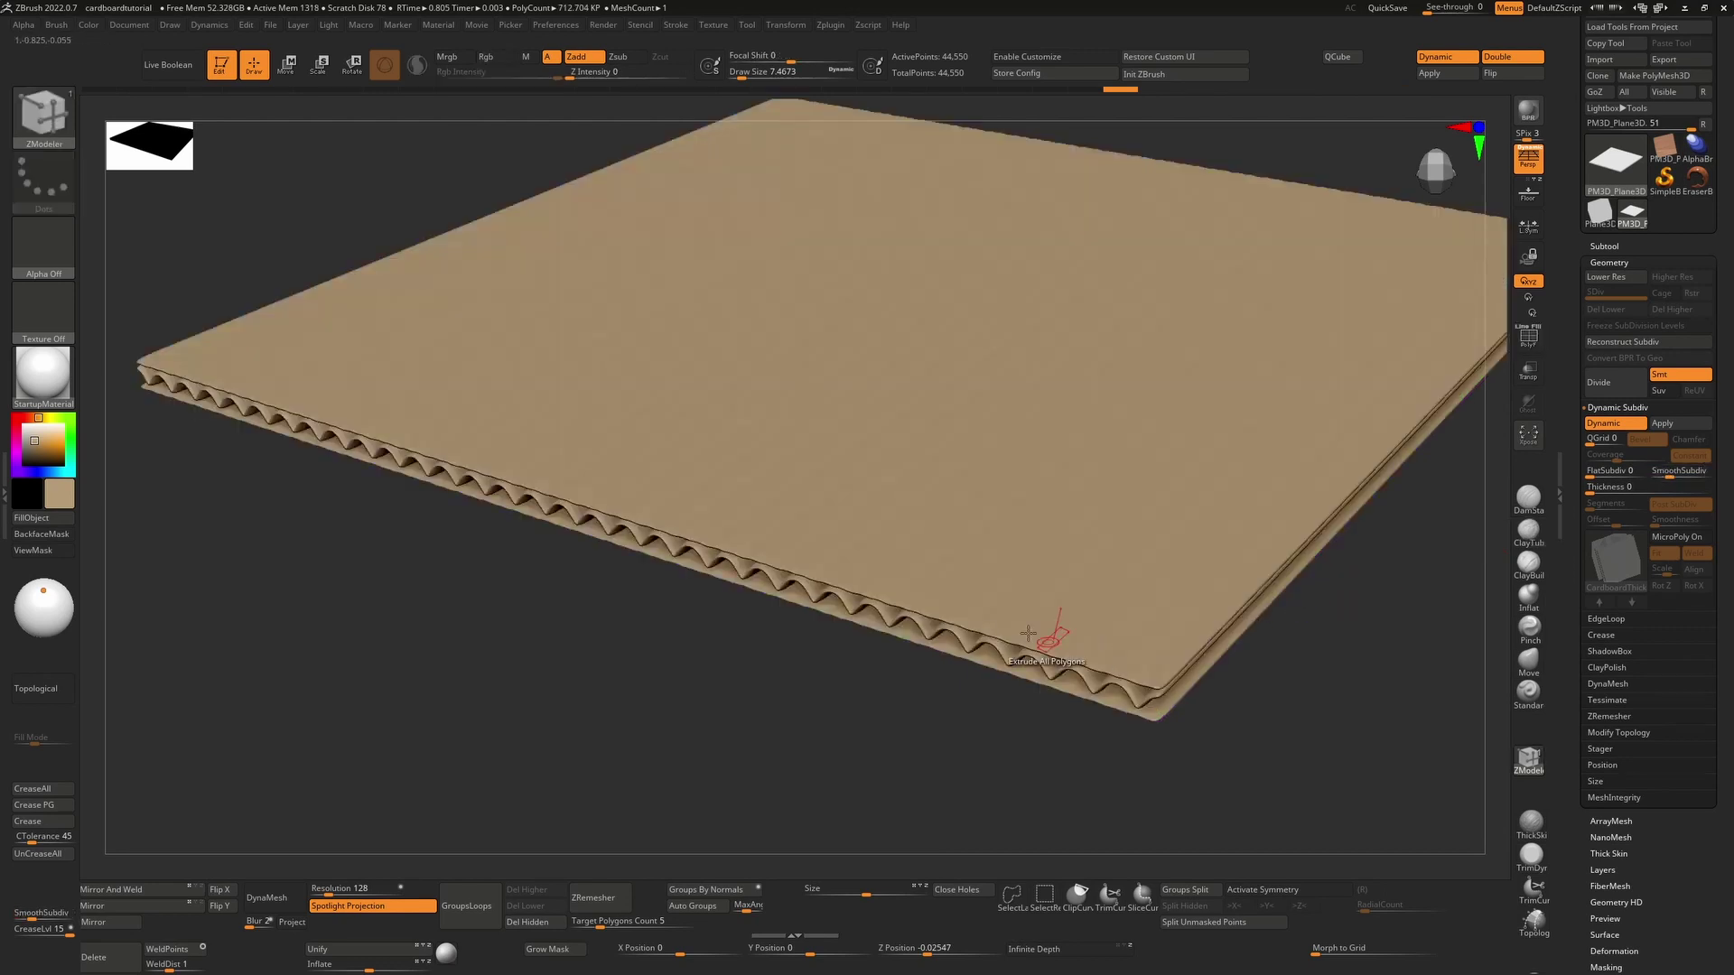
ctrl+right_drag(1029, 624, 1003, 713)
mouse_move(812, 750)
mouse_down()
mouse_move(782, 731)
mouse_move(798, 743)
mouse_up()
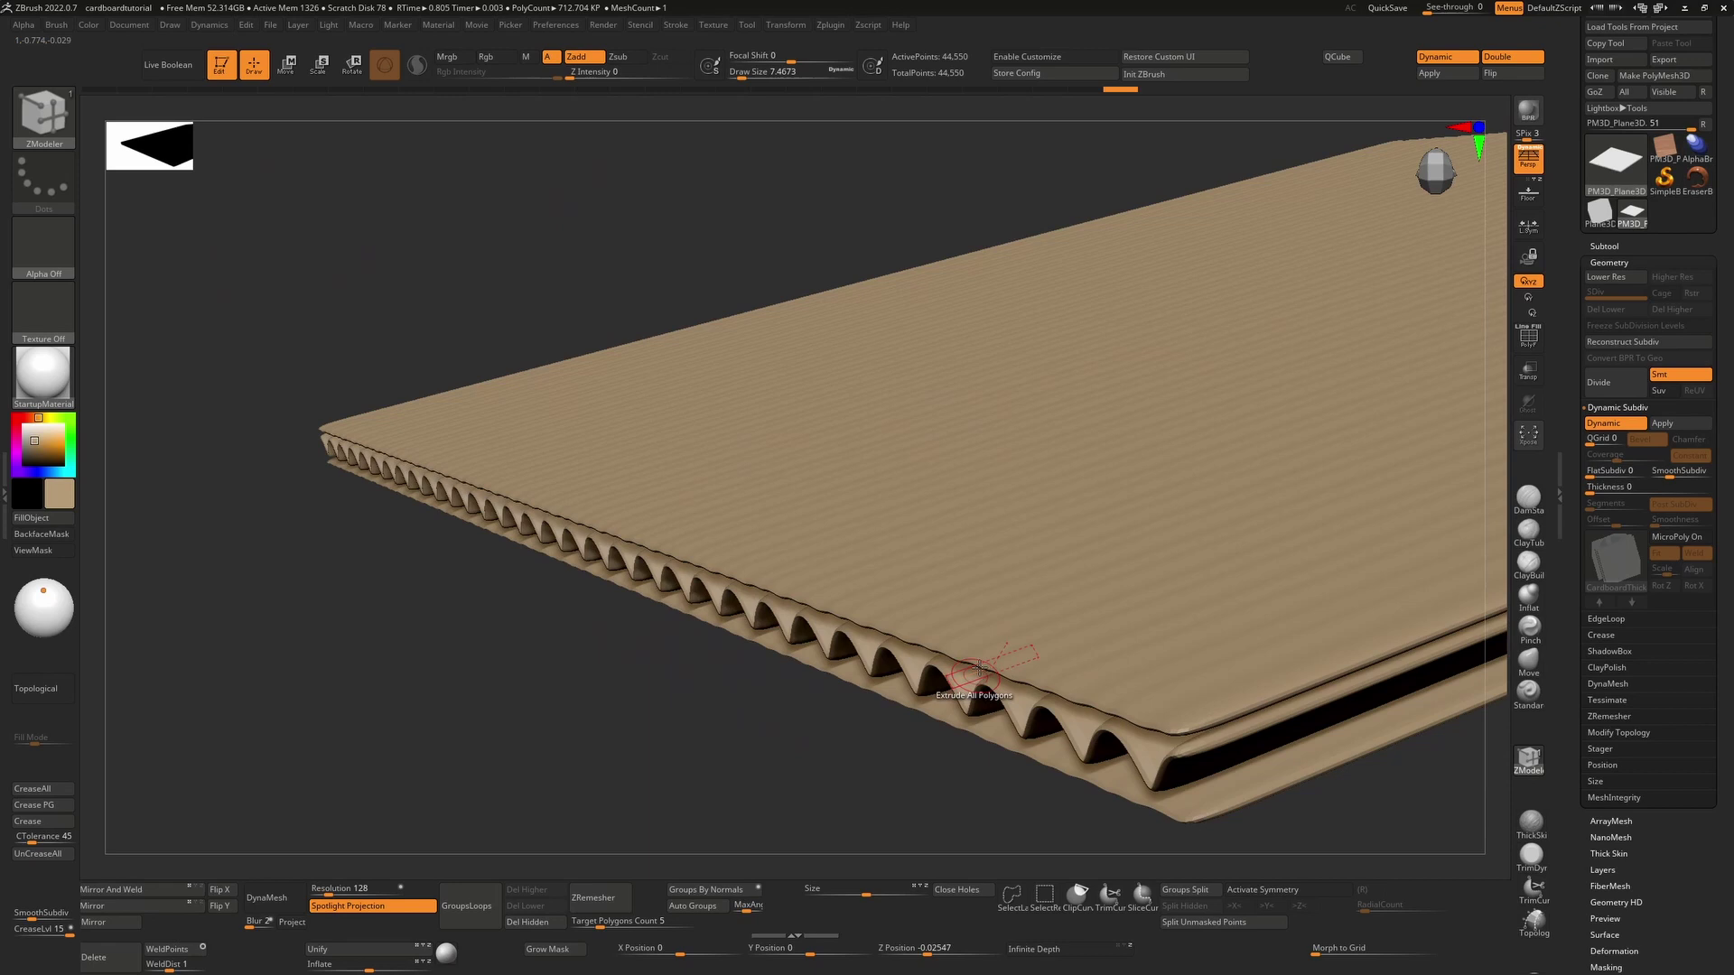
- Crease the cardboard's edges along its polygroup borders with Crease PG and view the result without the polyframe
key(shift+f)
key(b)
key(z)
key(m)
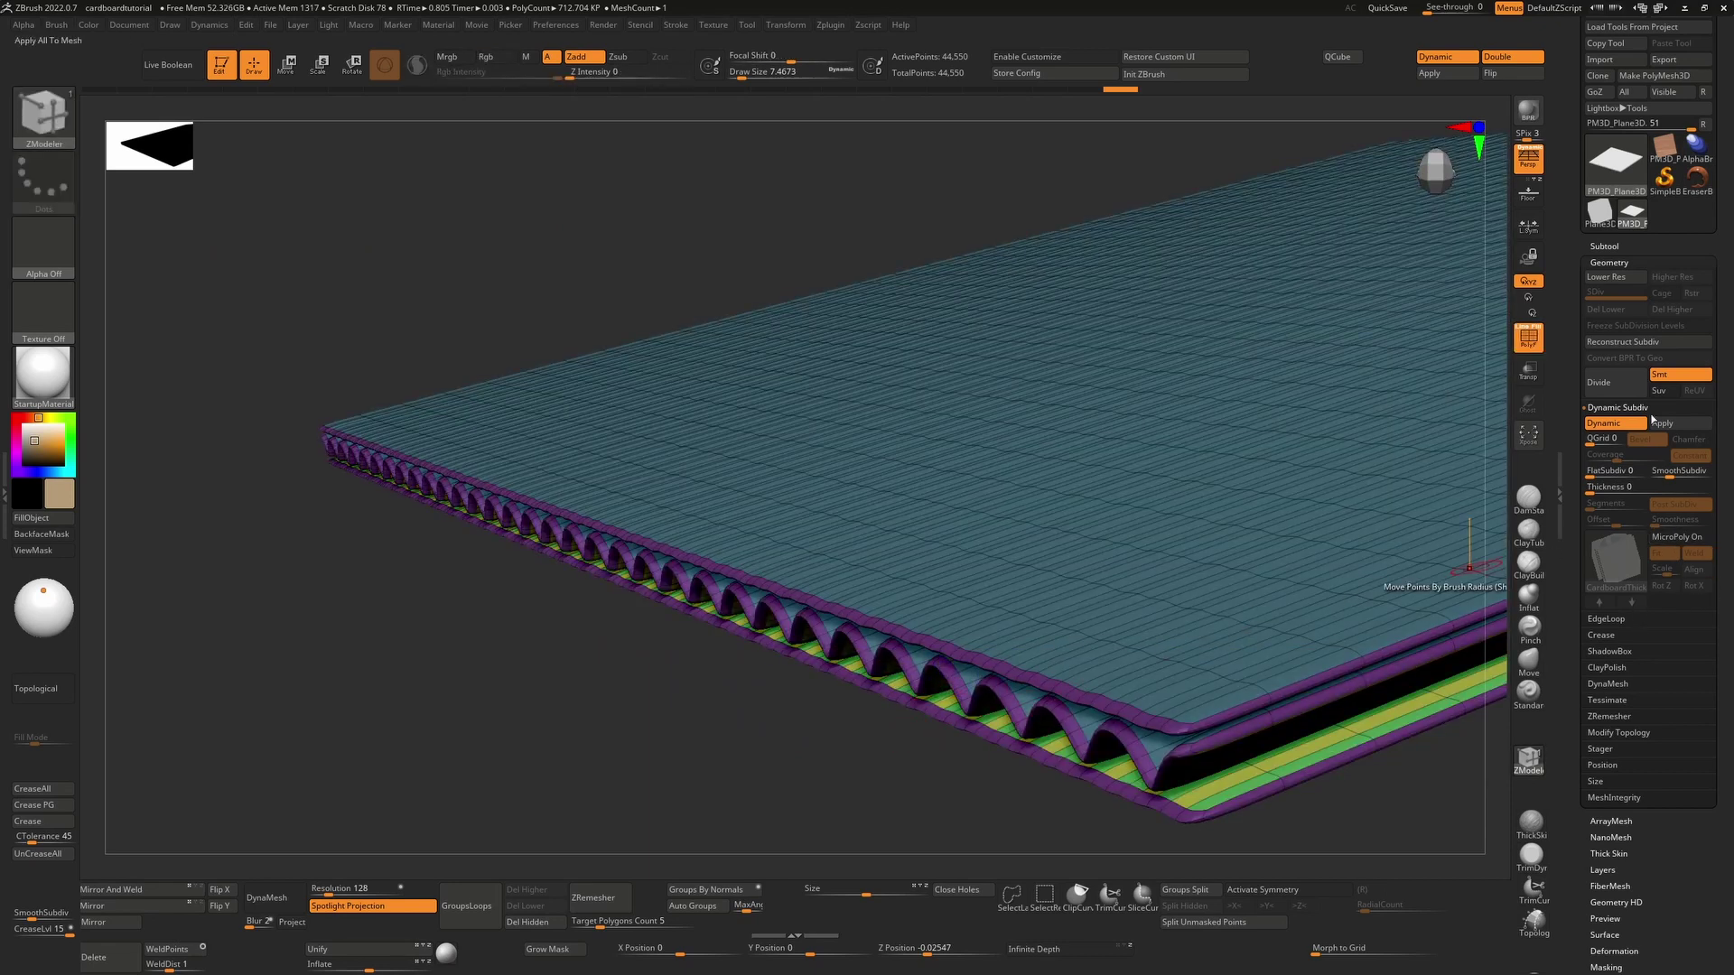
click(1615, 638)
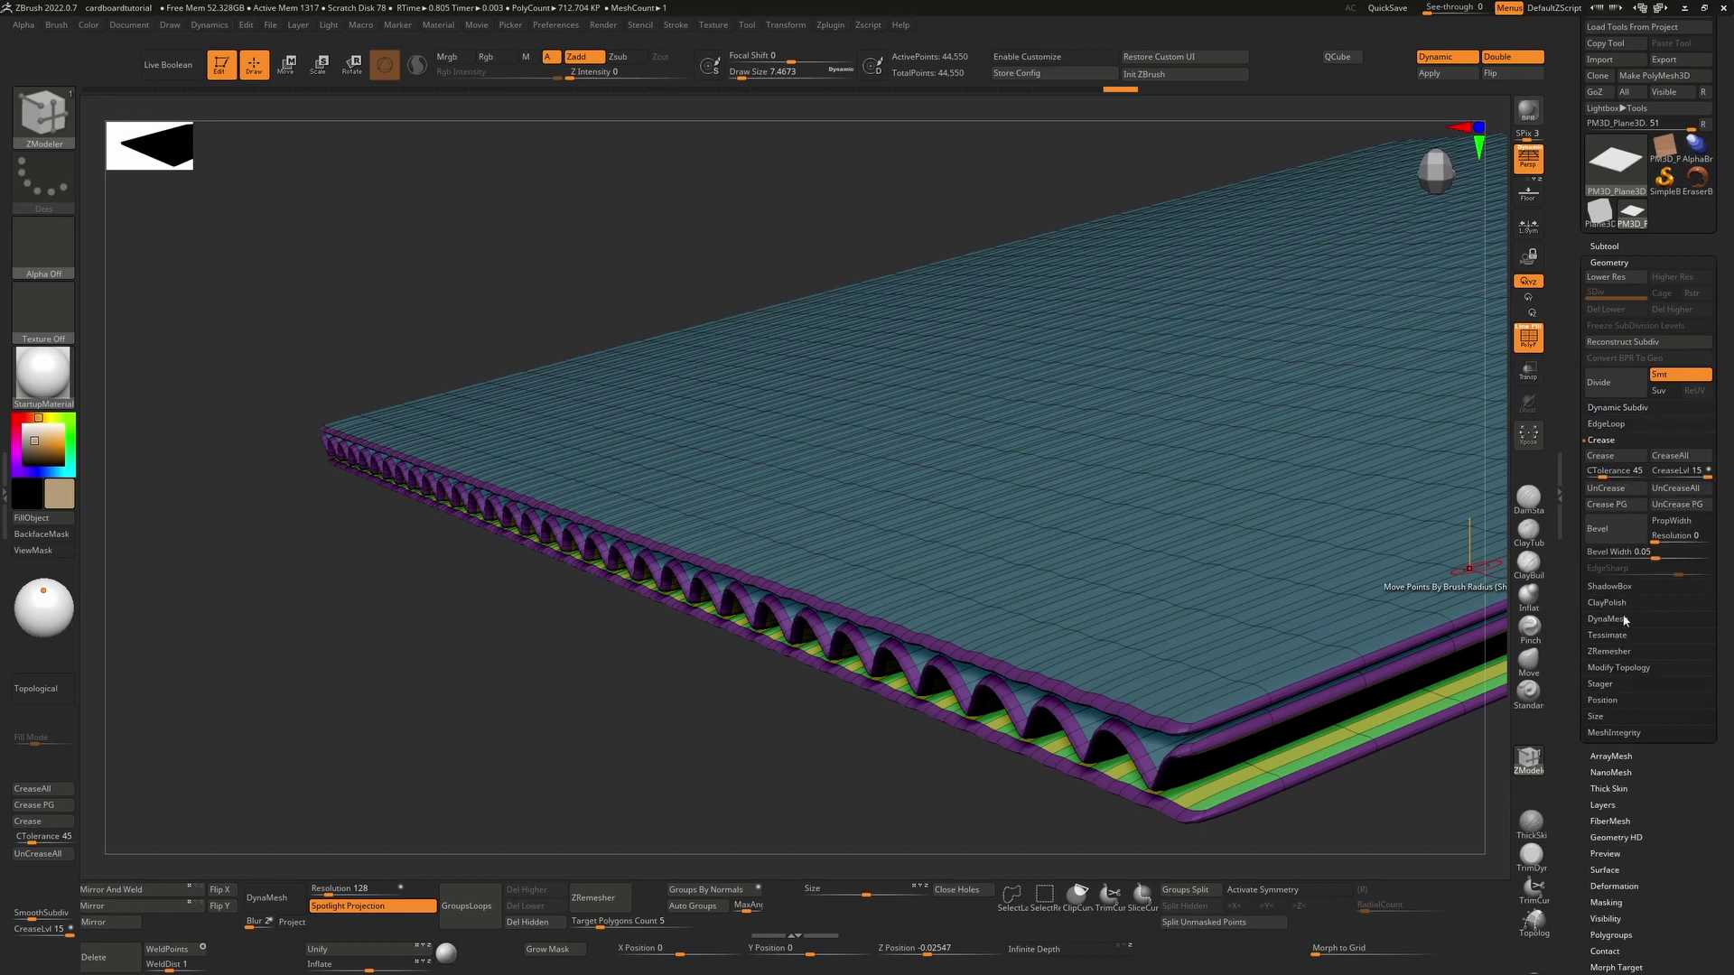
click(1624, 506)
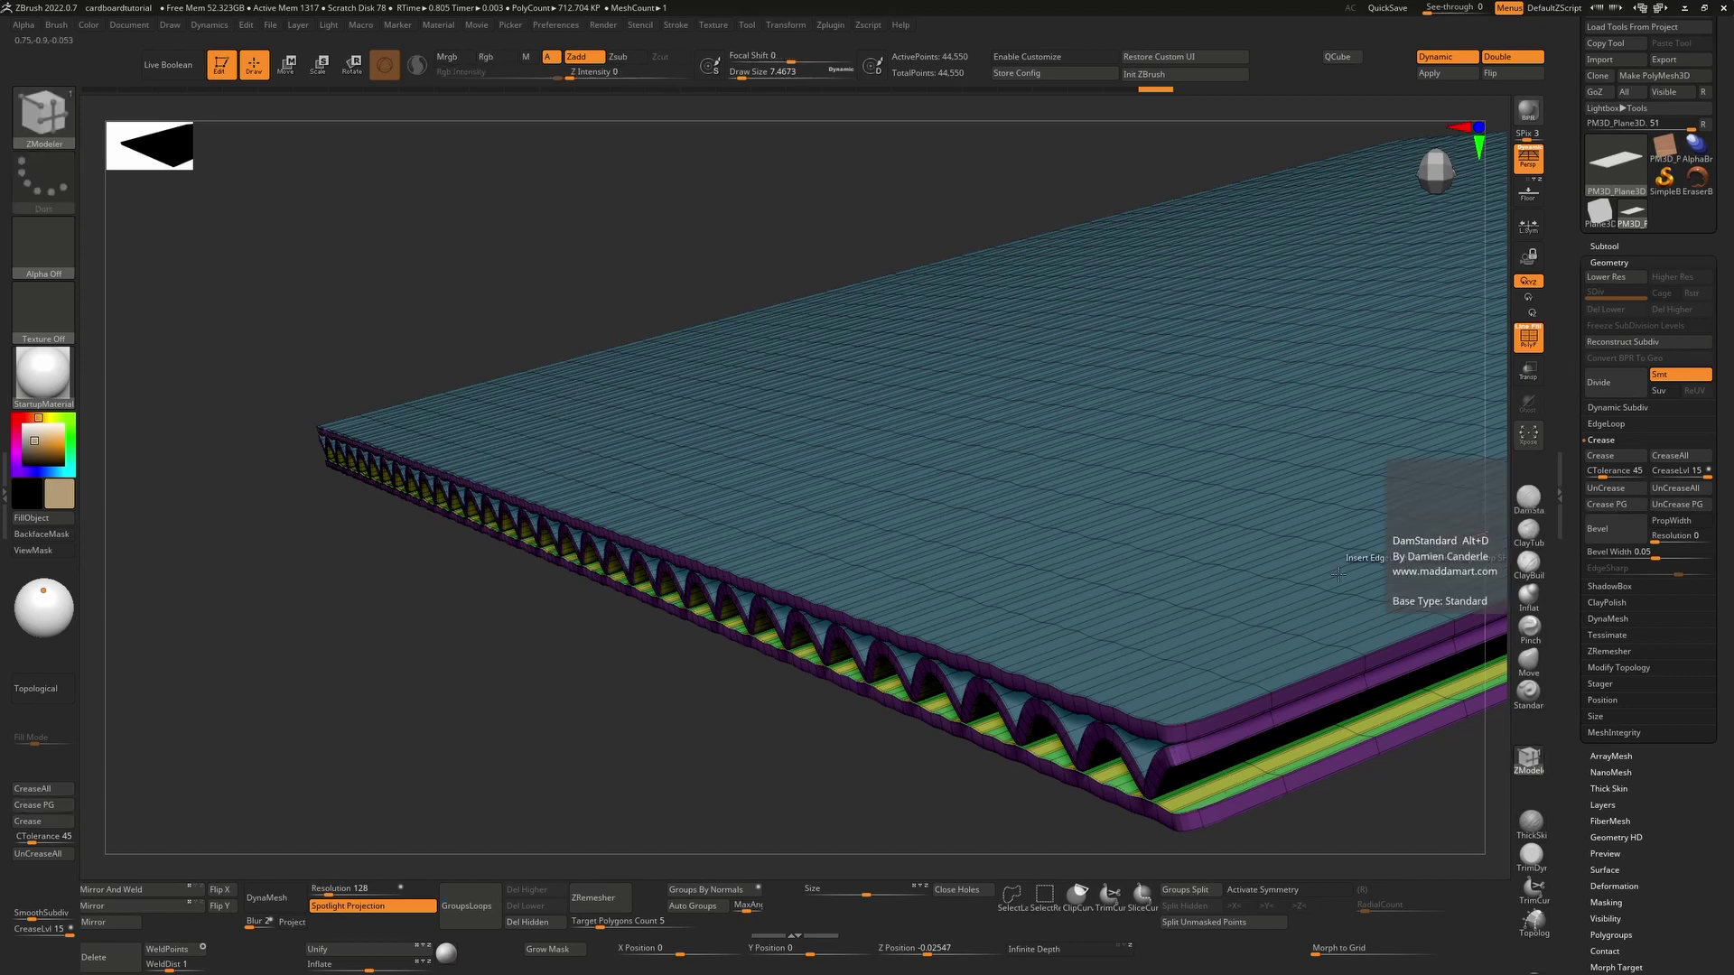
drag(738, 778, 959, 695)
key(shift+f)
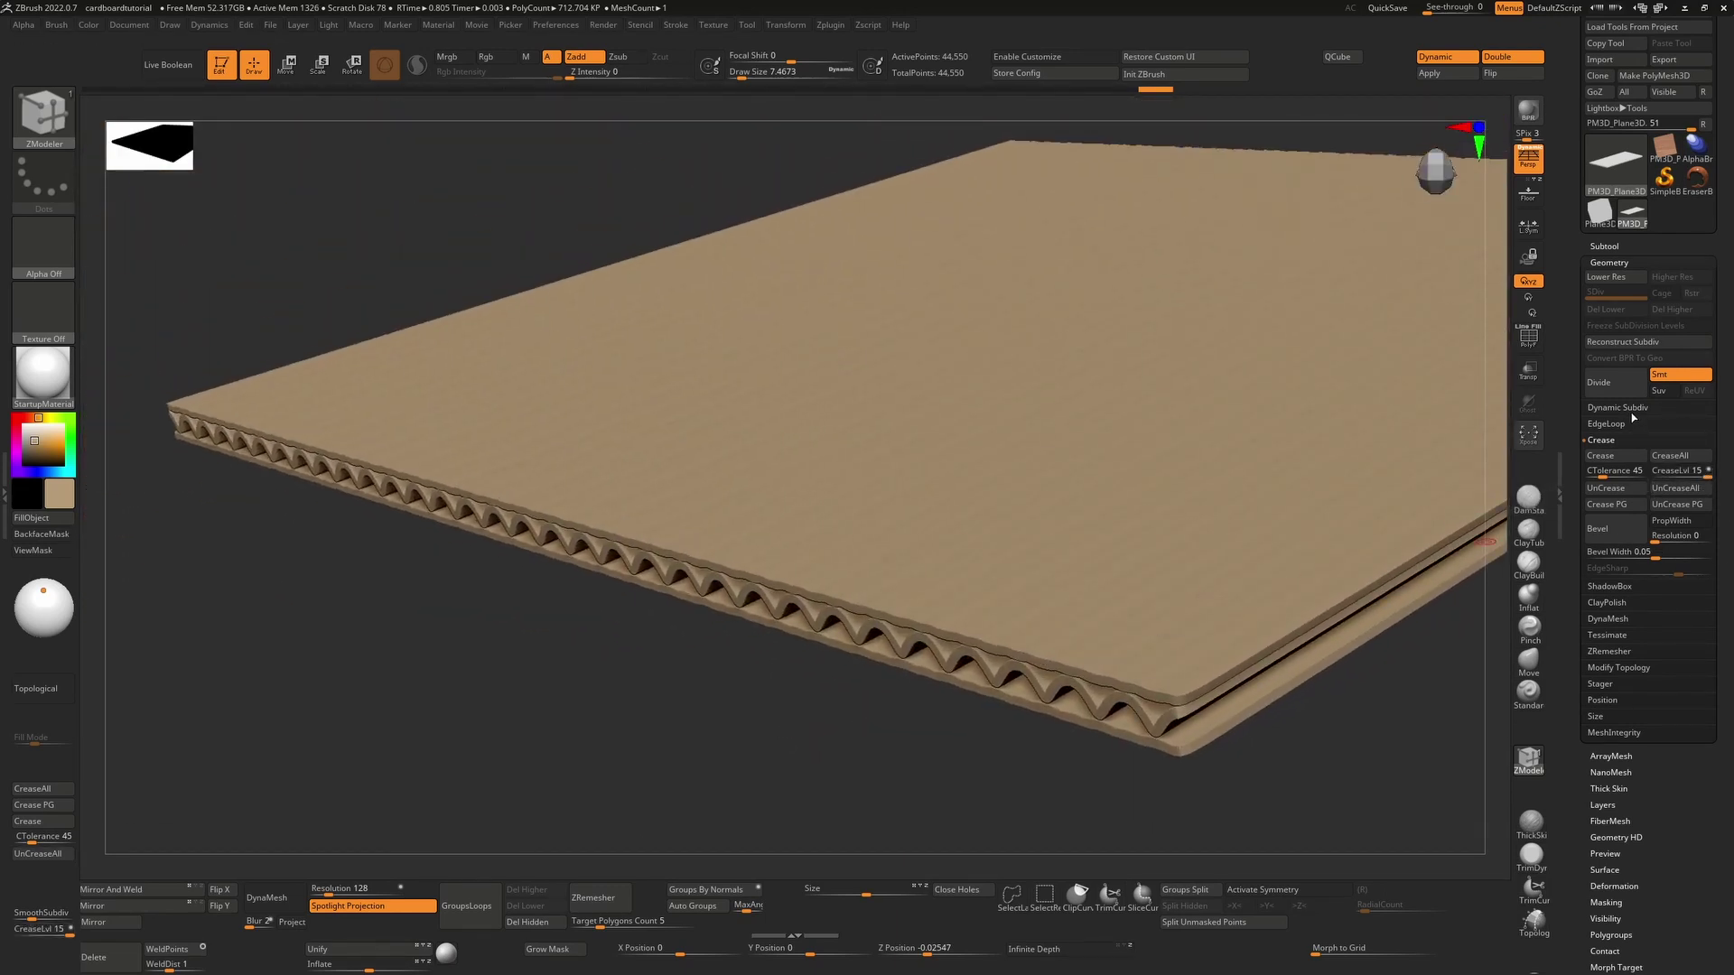
- Raise the smooth subdivision levels to 3 and set the crease level to 1 after trying 2 and 0
key(shift)
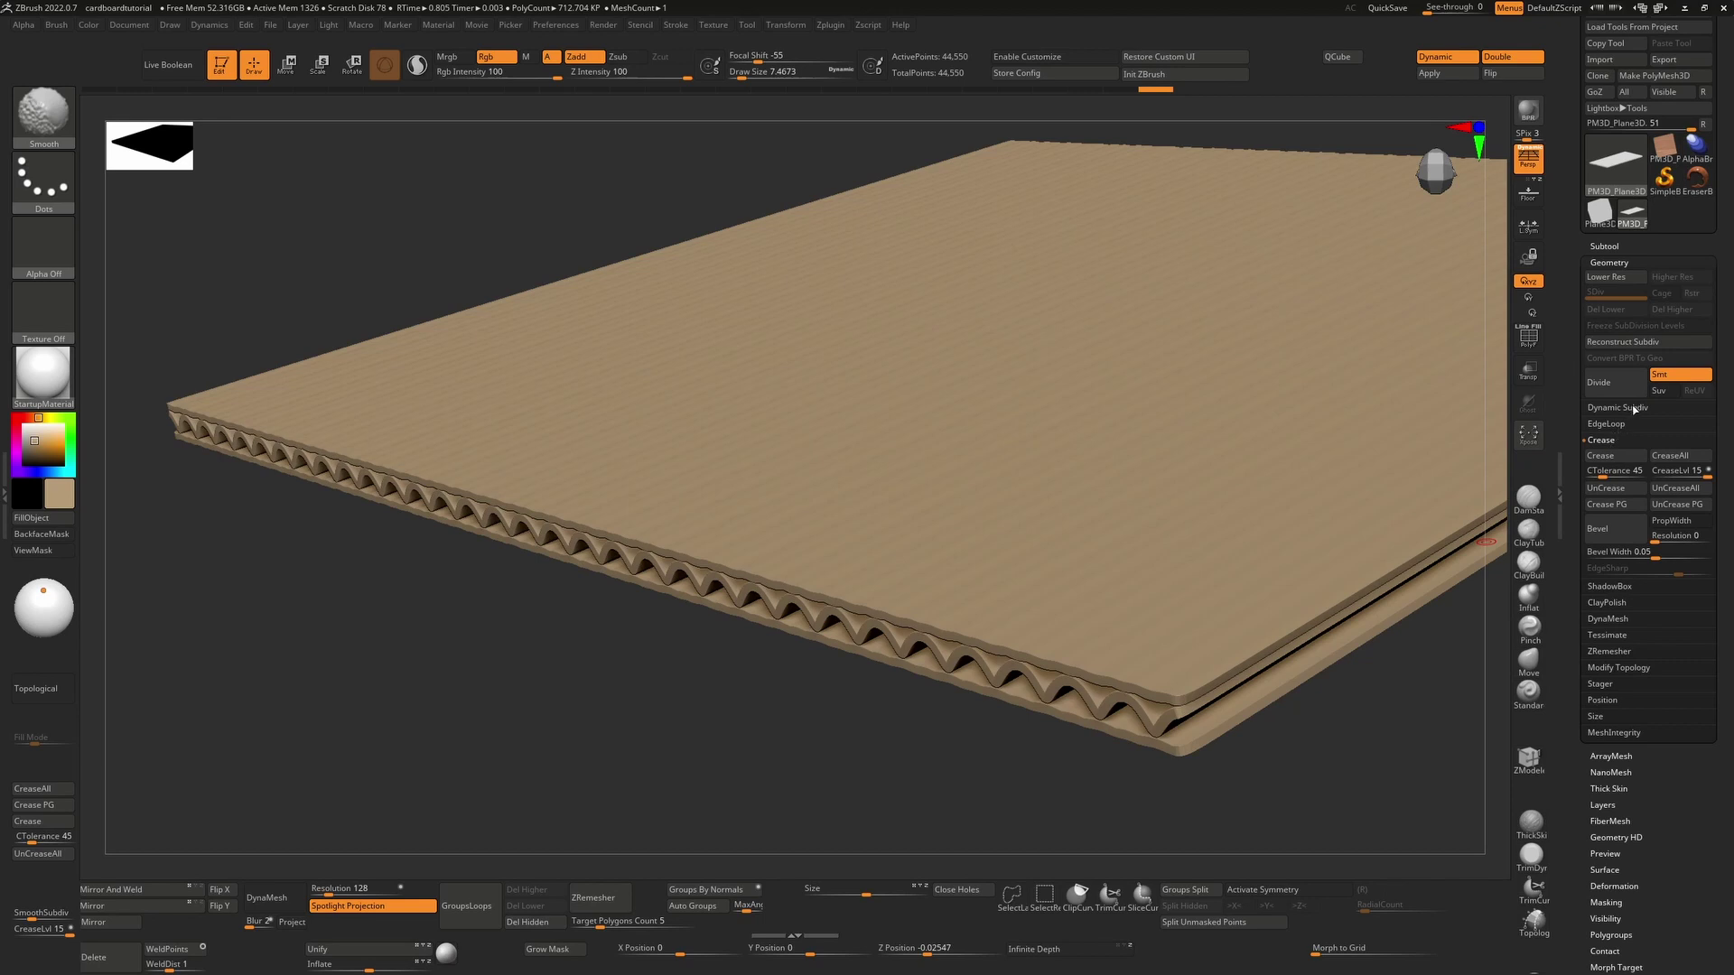
click(1635, 408)
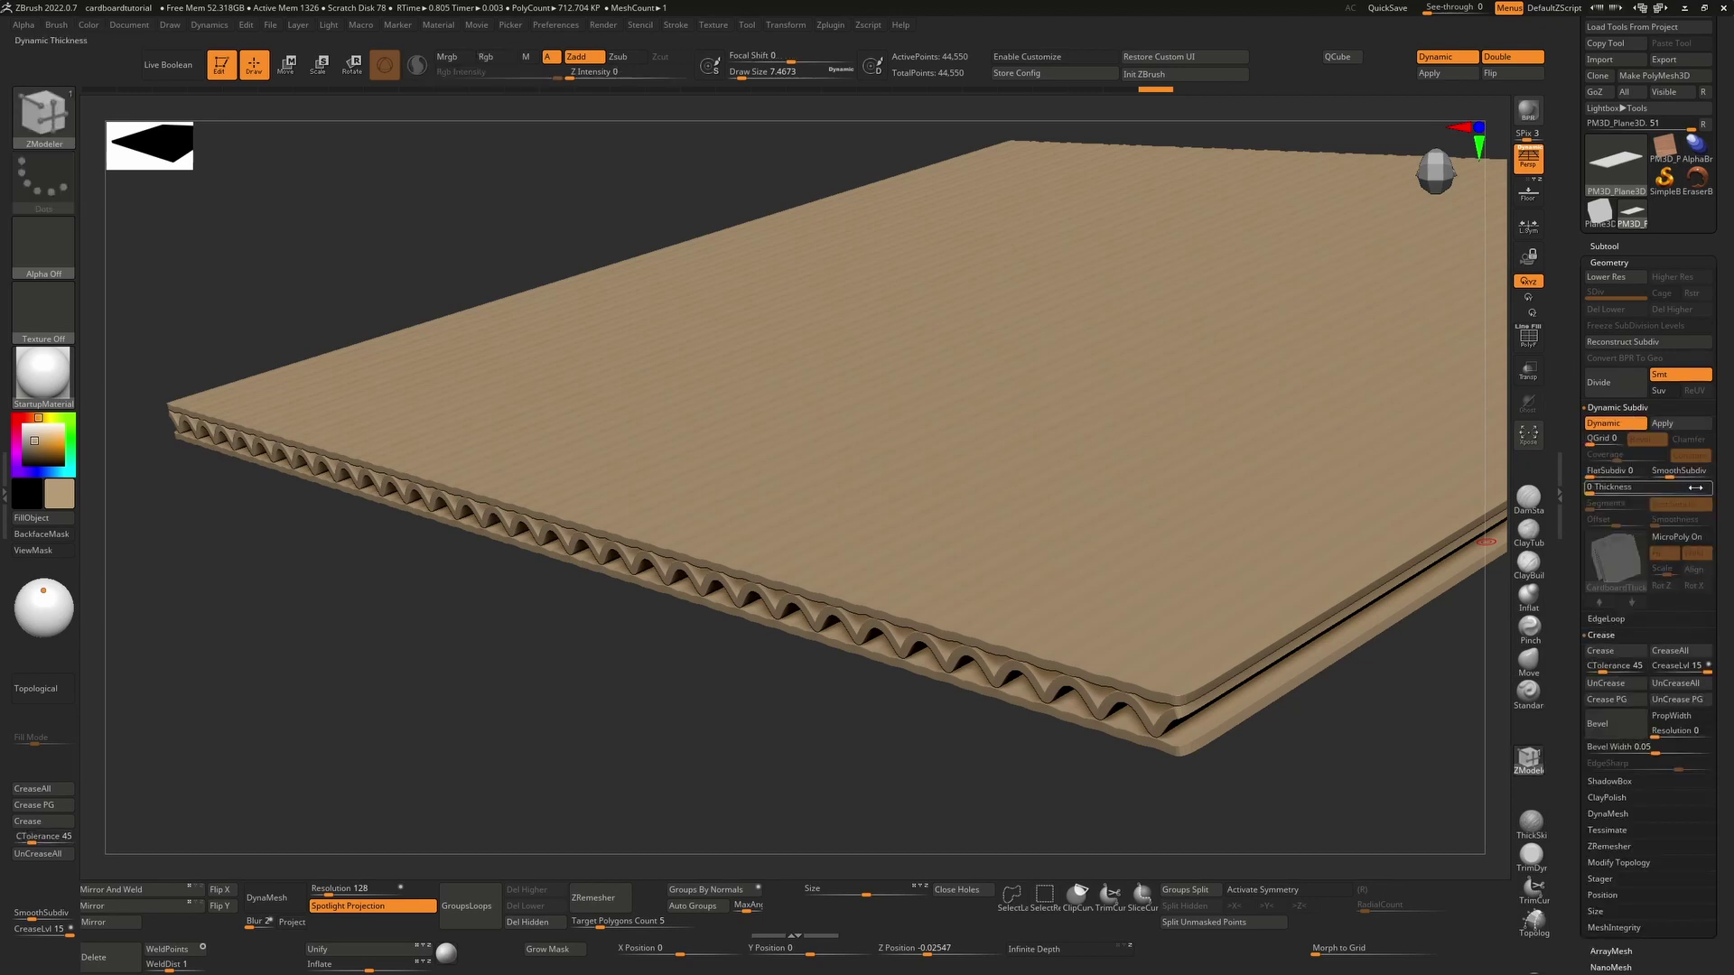
click(1671, 473)
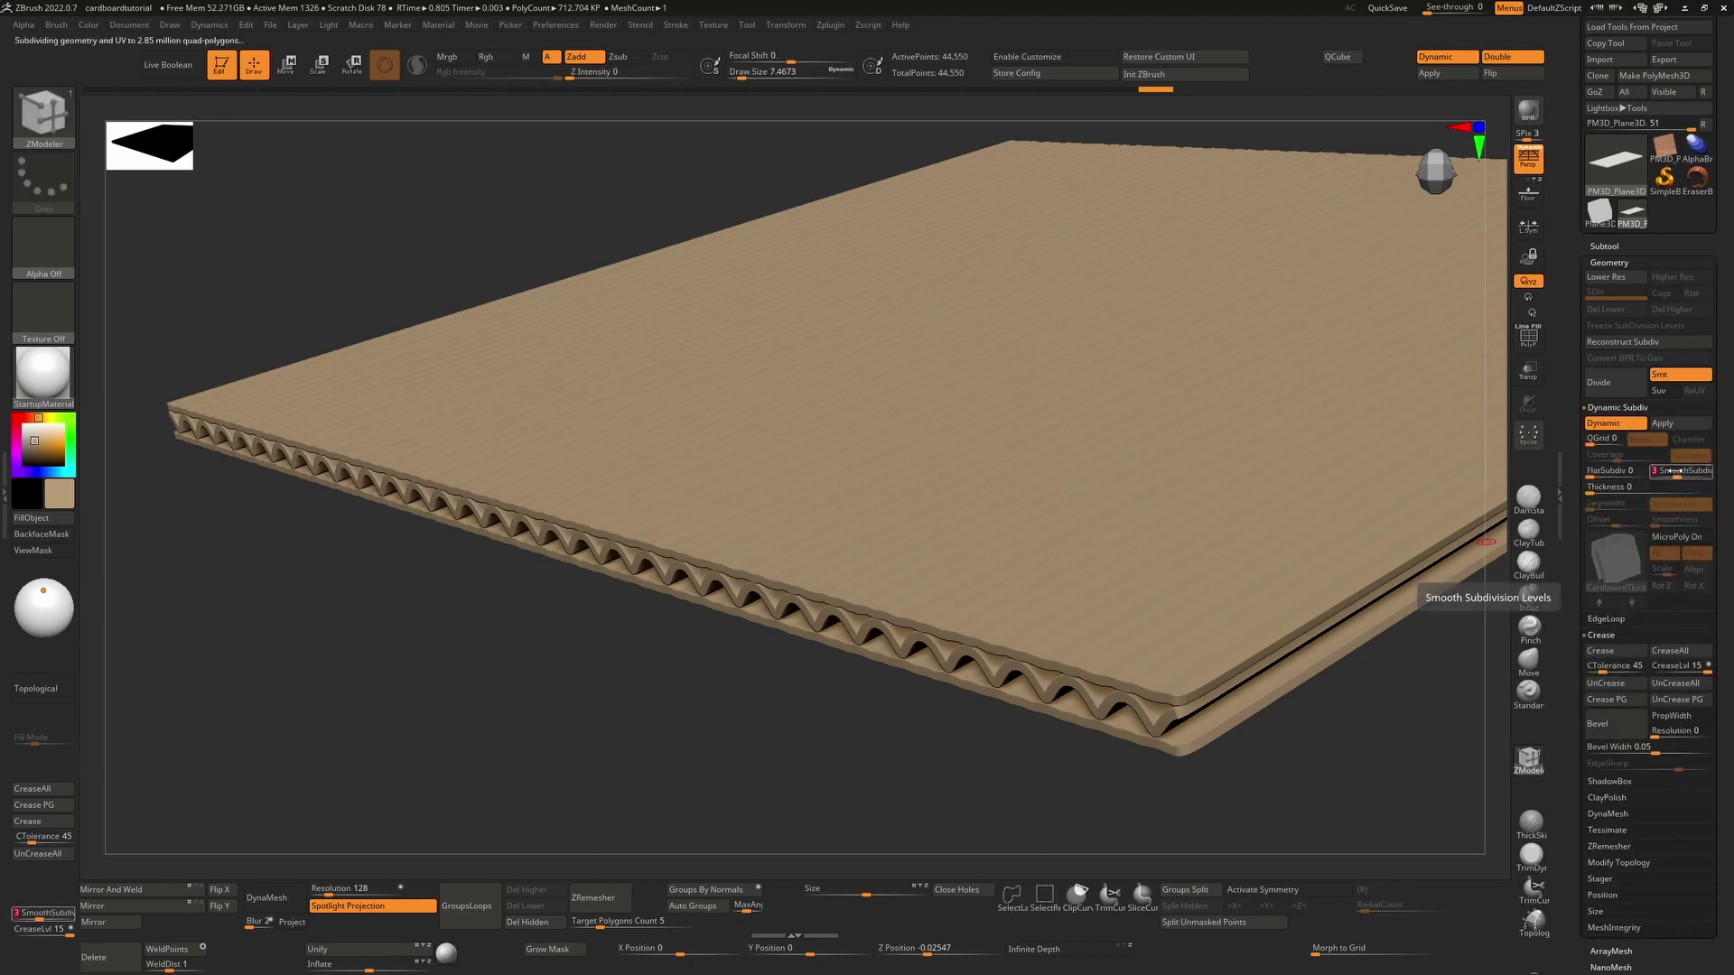
drag(1701, 667, 1658, 672)
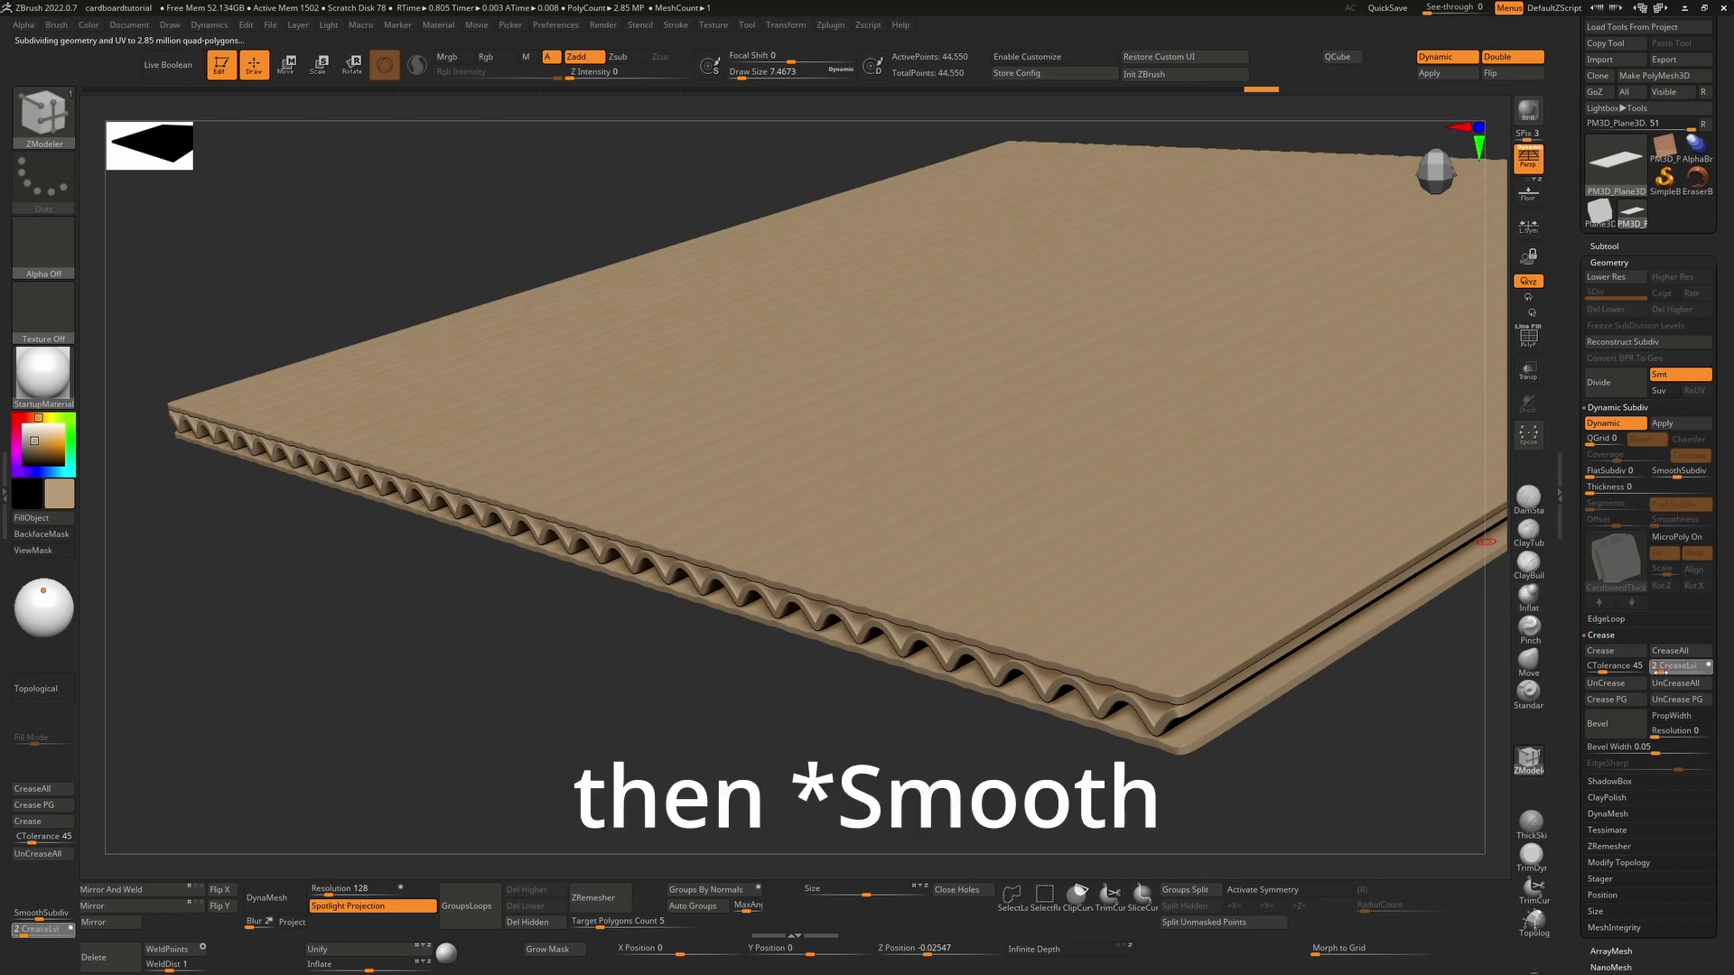
drag(1656, 672, 1654, 670)
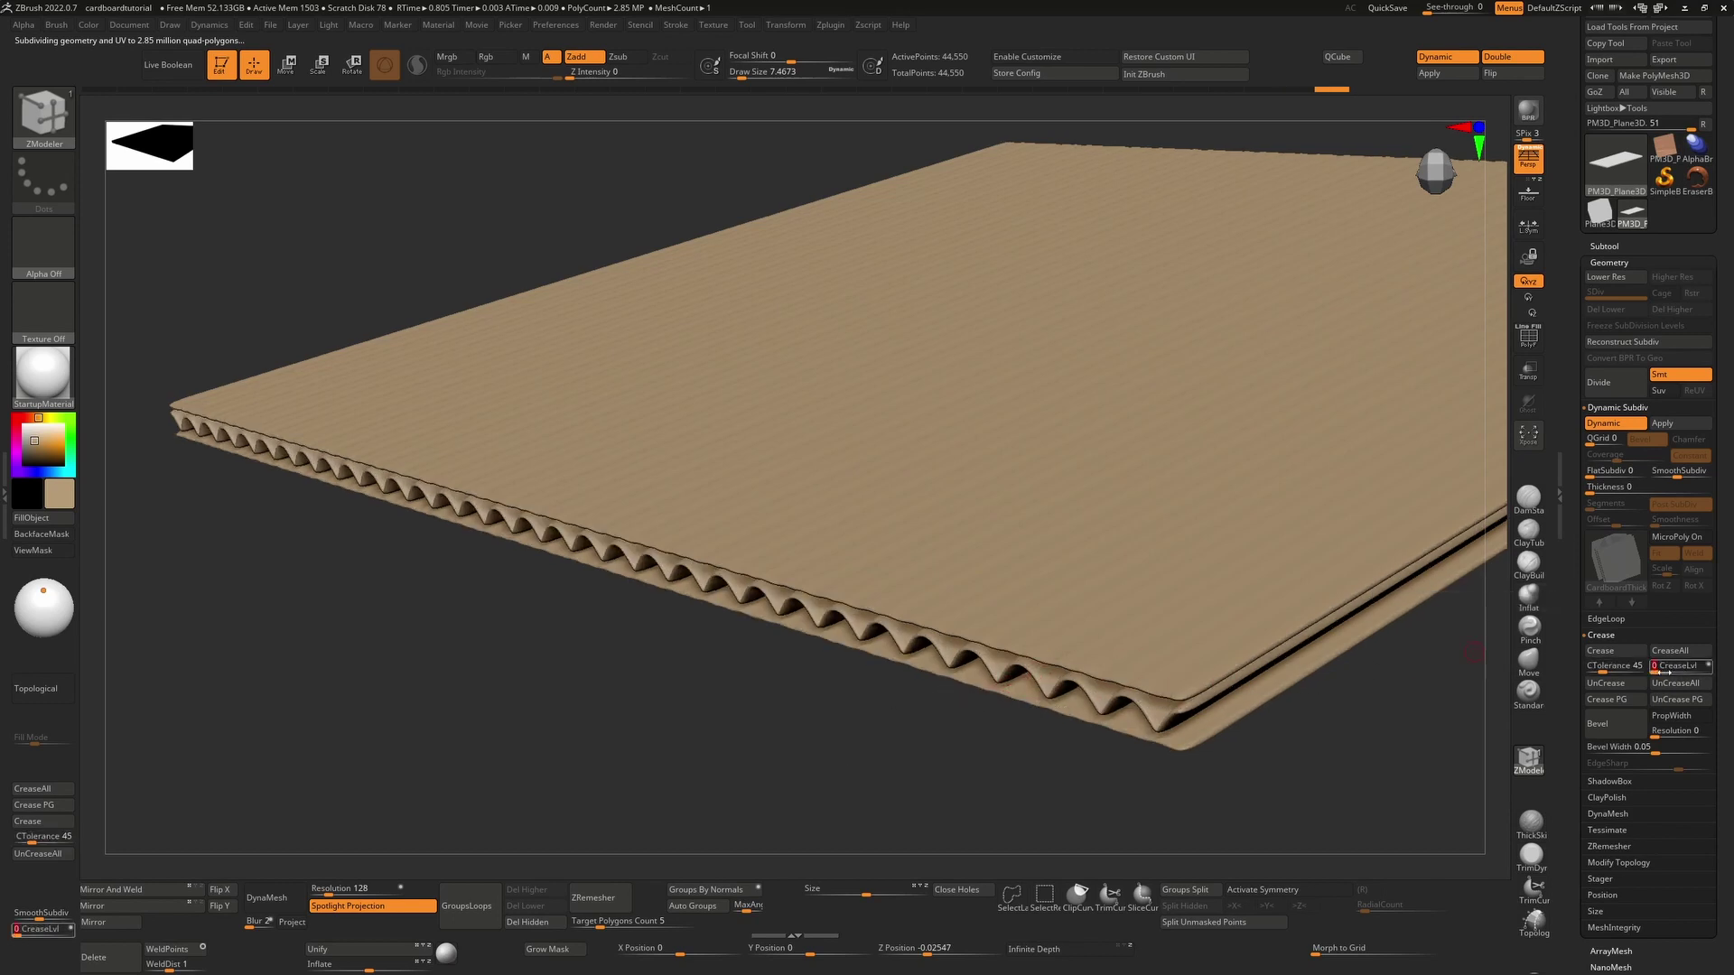
drag(1662, 670, 1658, 672)
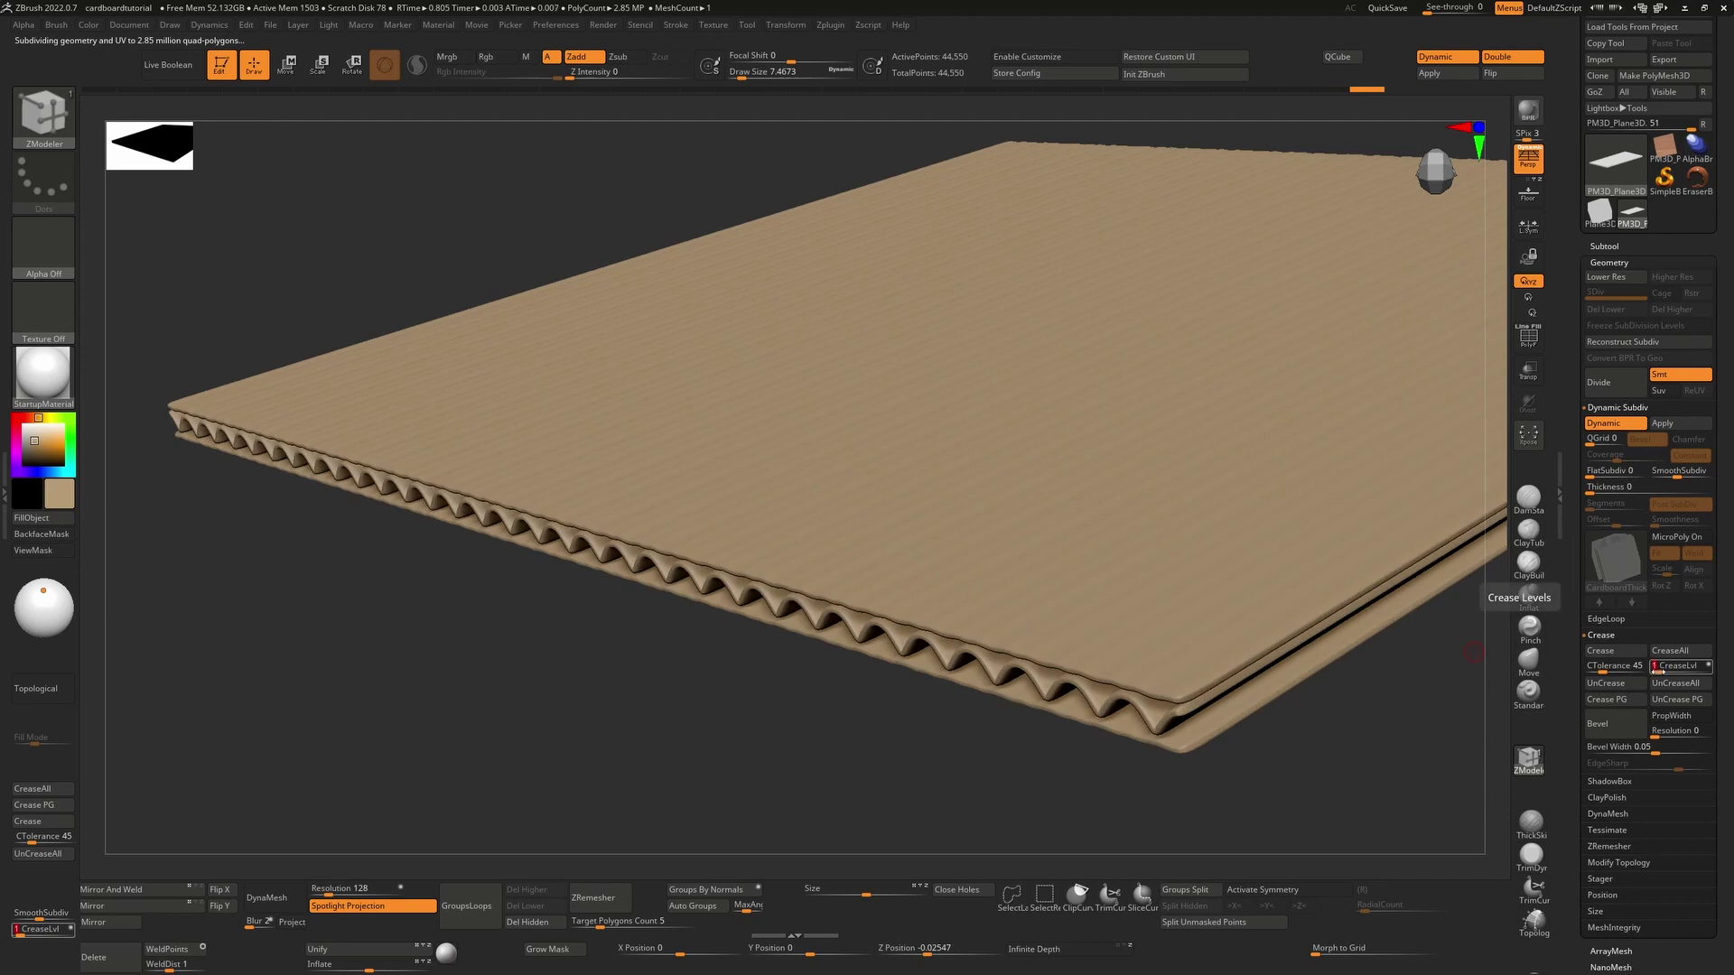
- Set the crease level to 2 after trying 3, and check the softened edges of the corrugated board
click(1660, 670)
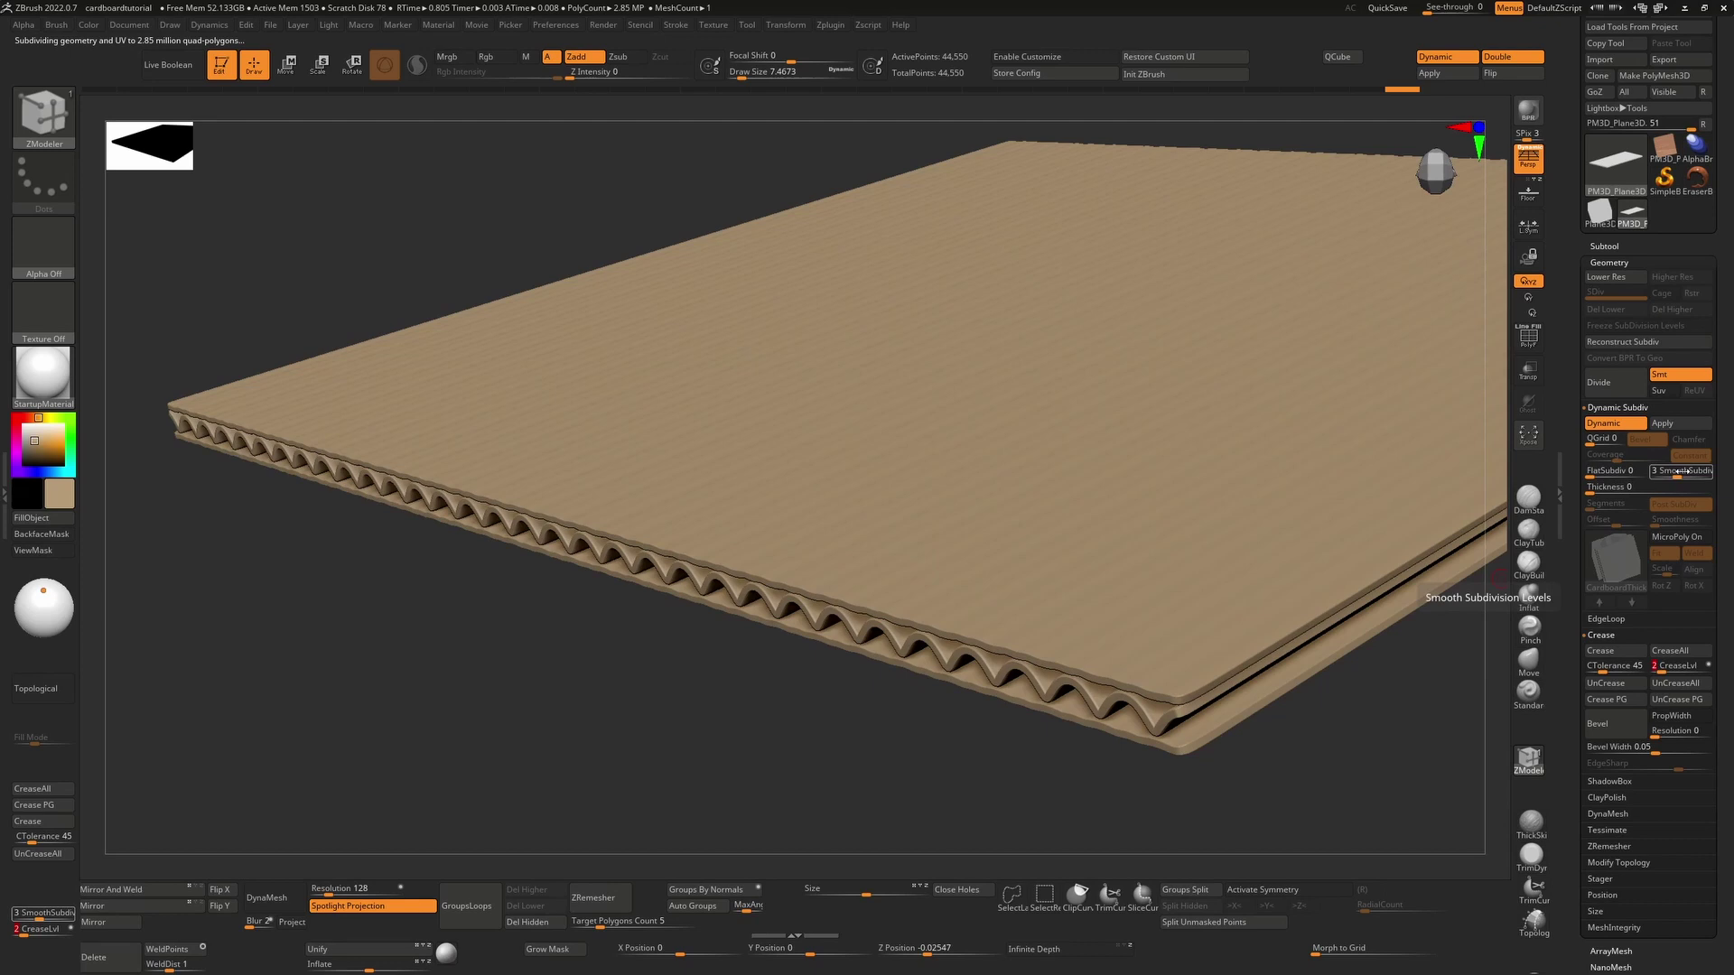
click(1663, 669)
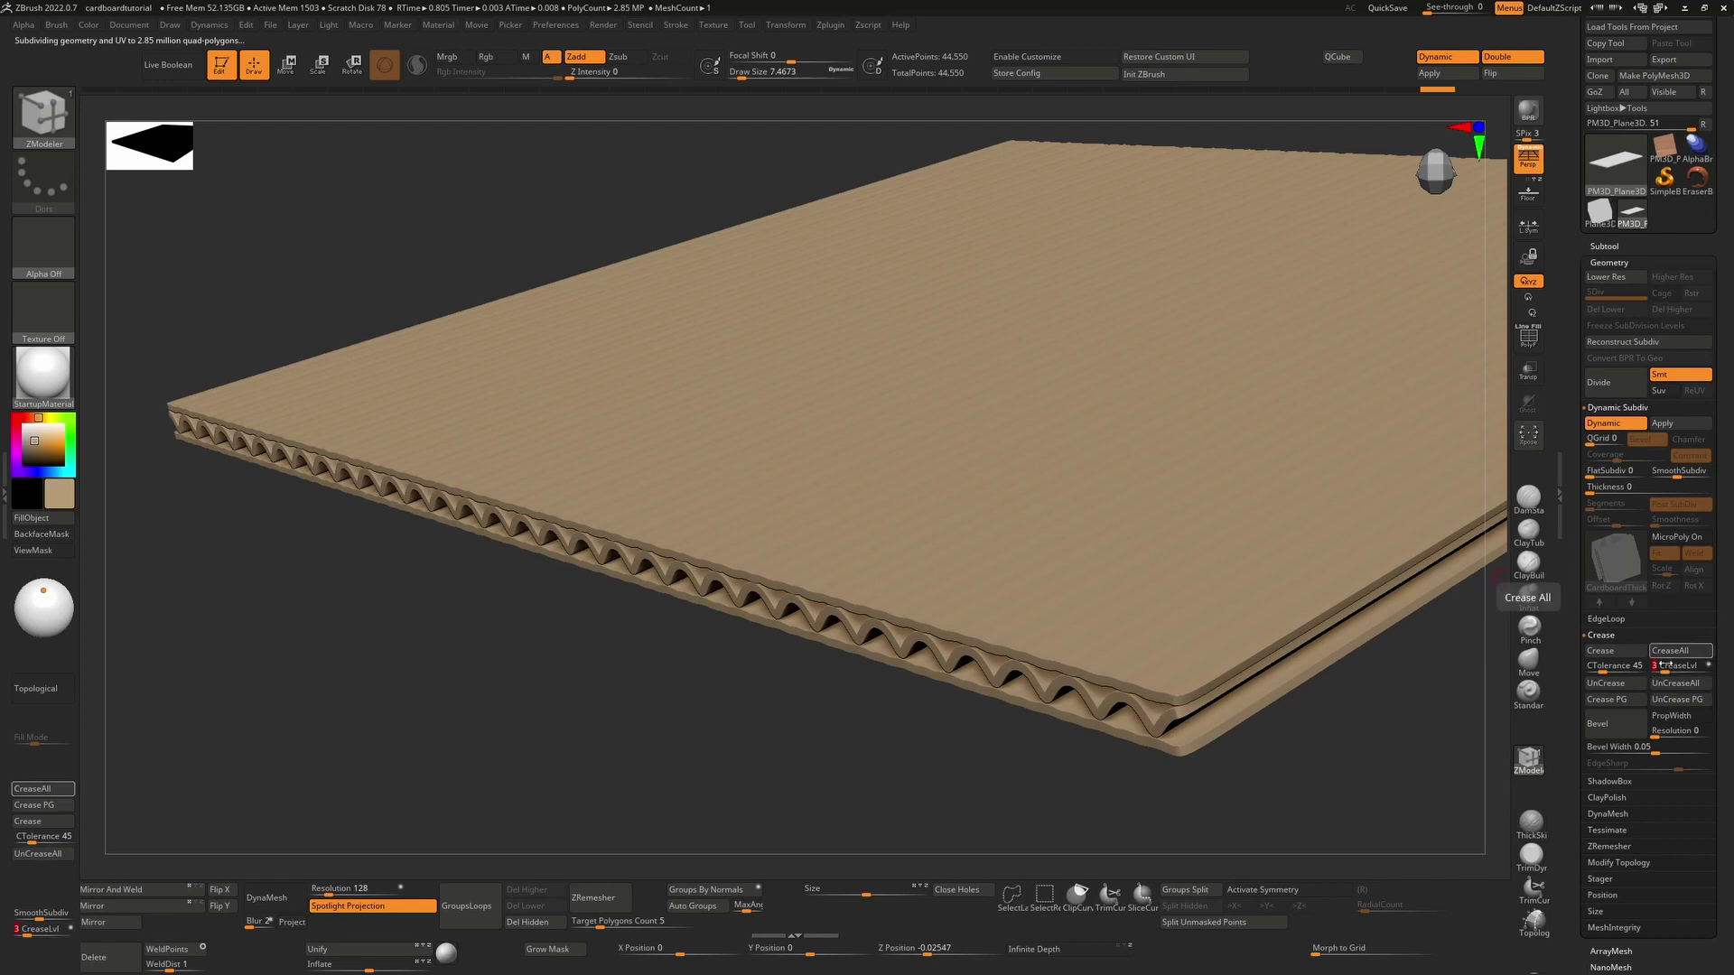
click(1663, 671)
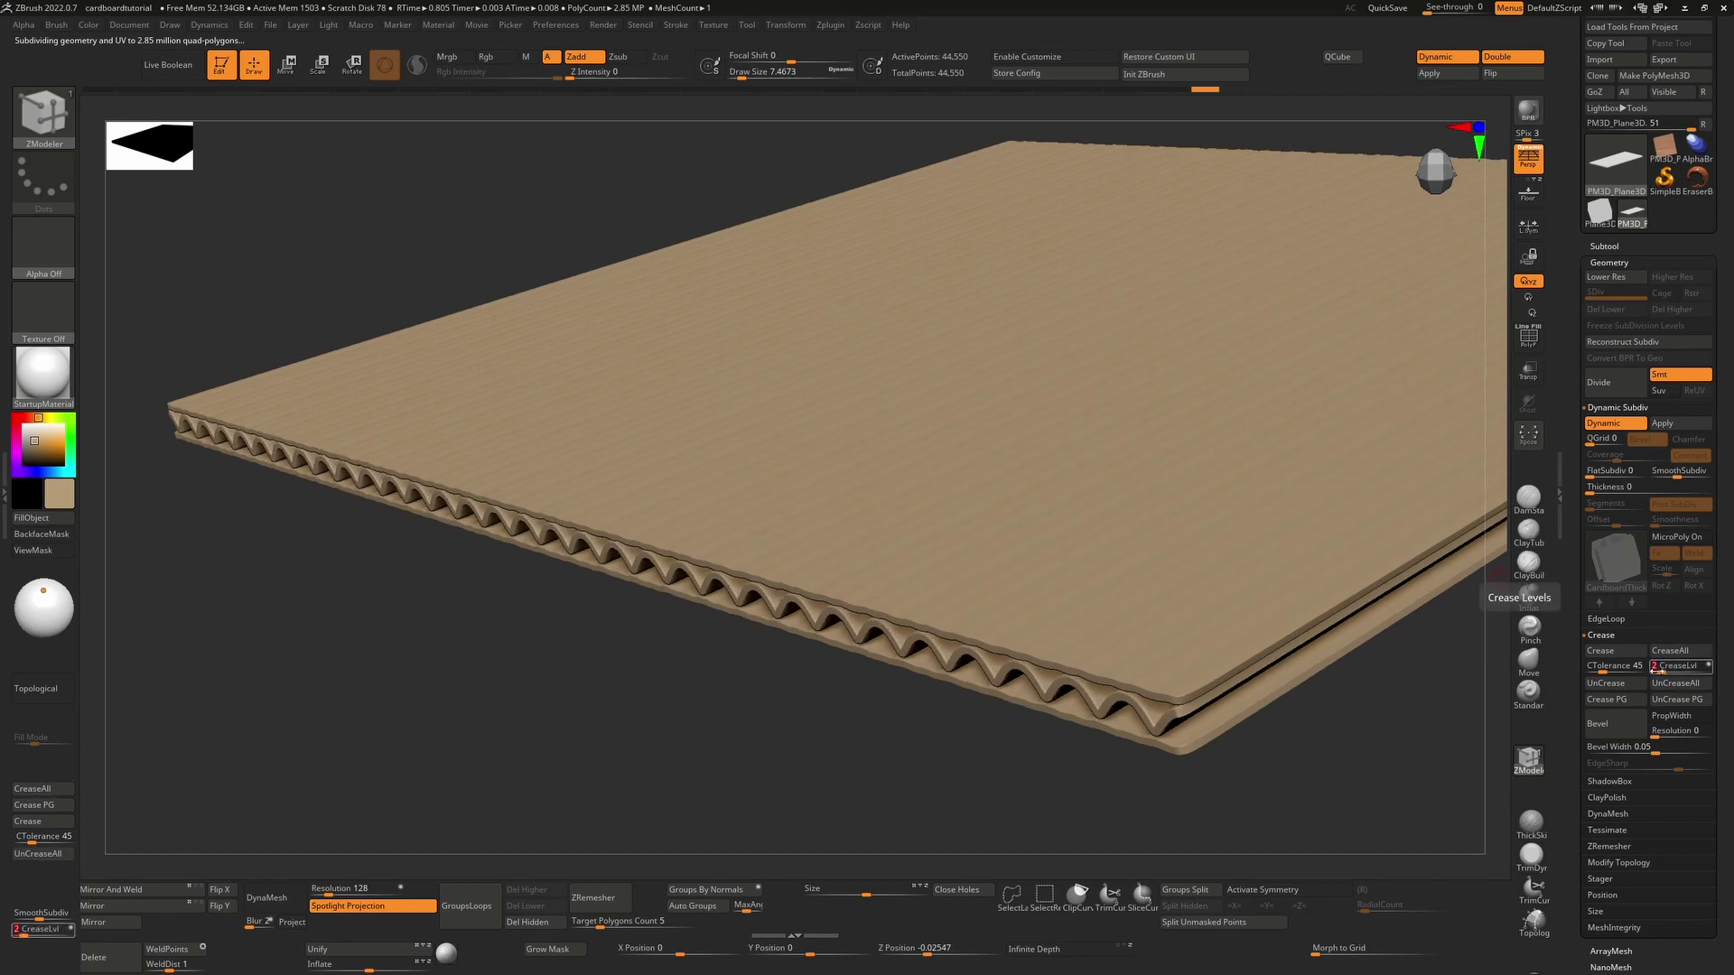
drag(895, 756, 903, 768)
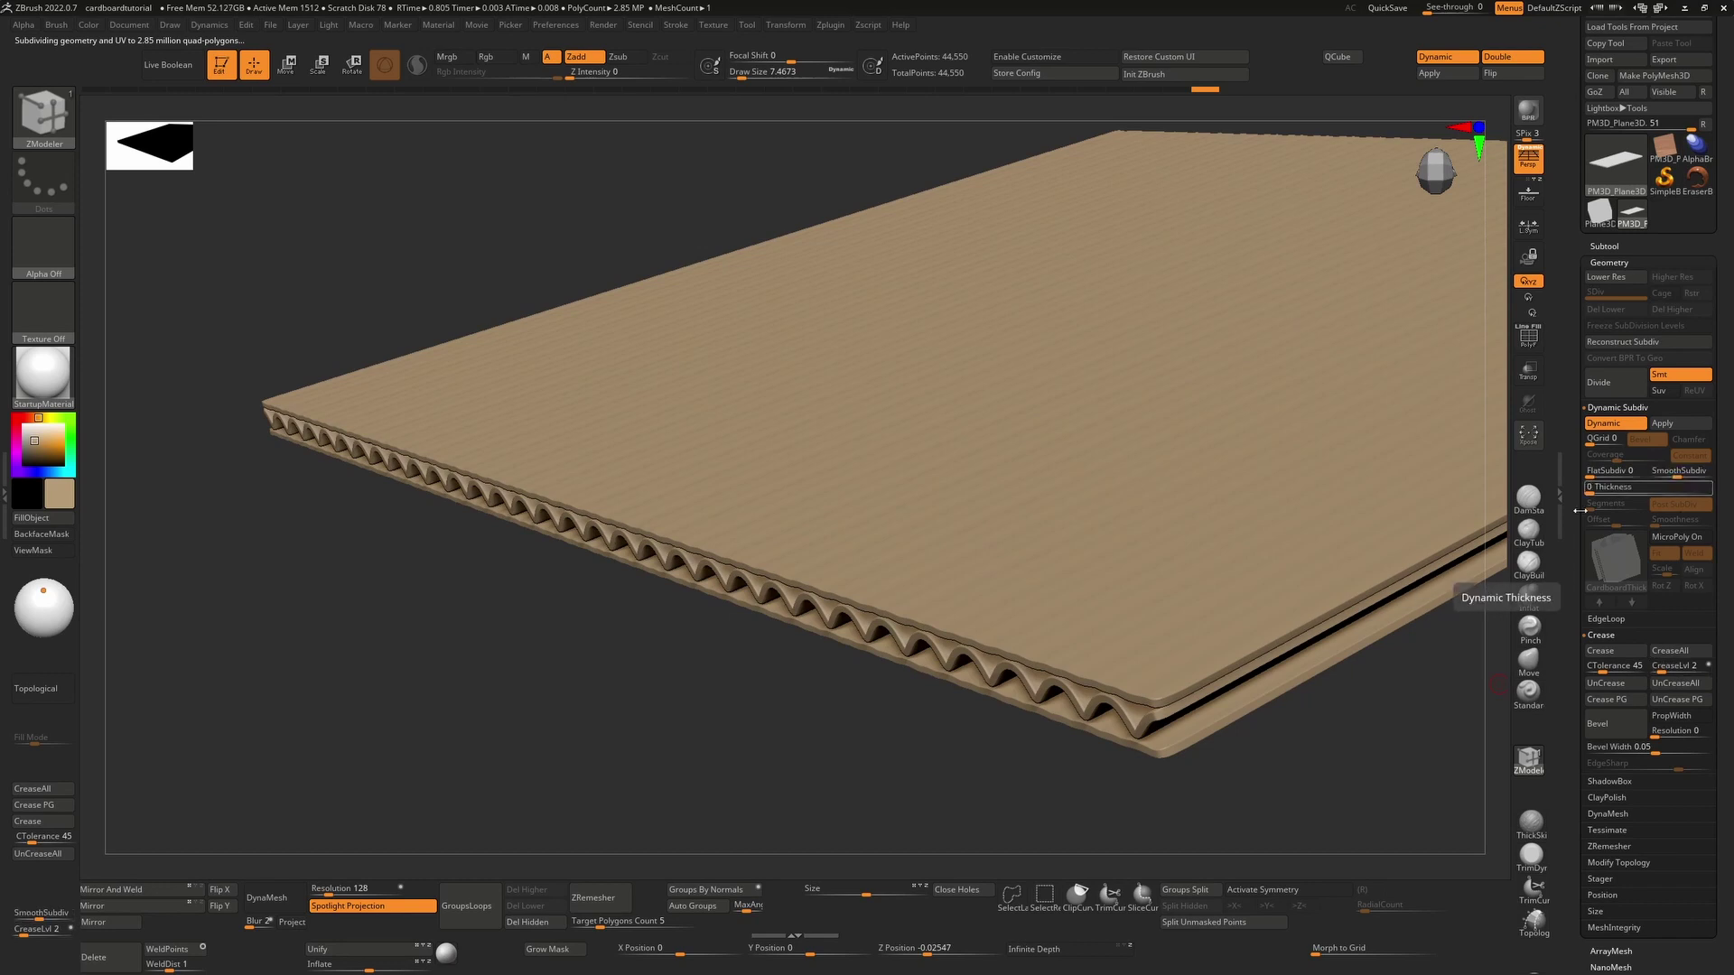
- Apply the Dynamic Subdiv to the cardboard mesh and check the real subdivided geometry with and without the polyframe
click(1686, 425)
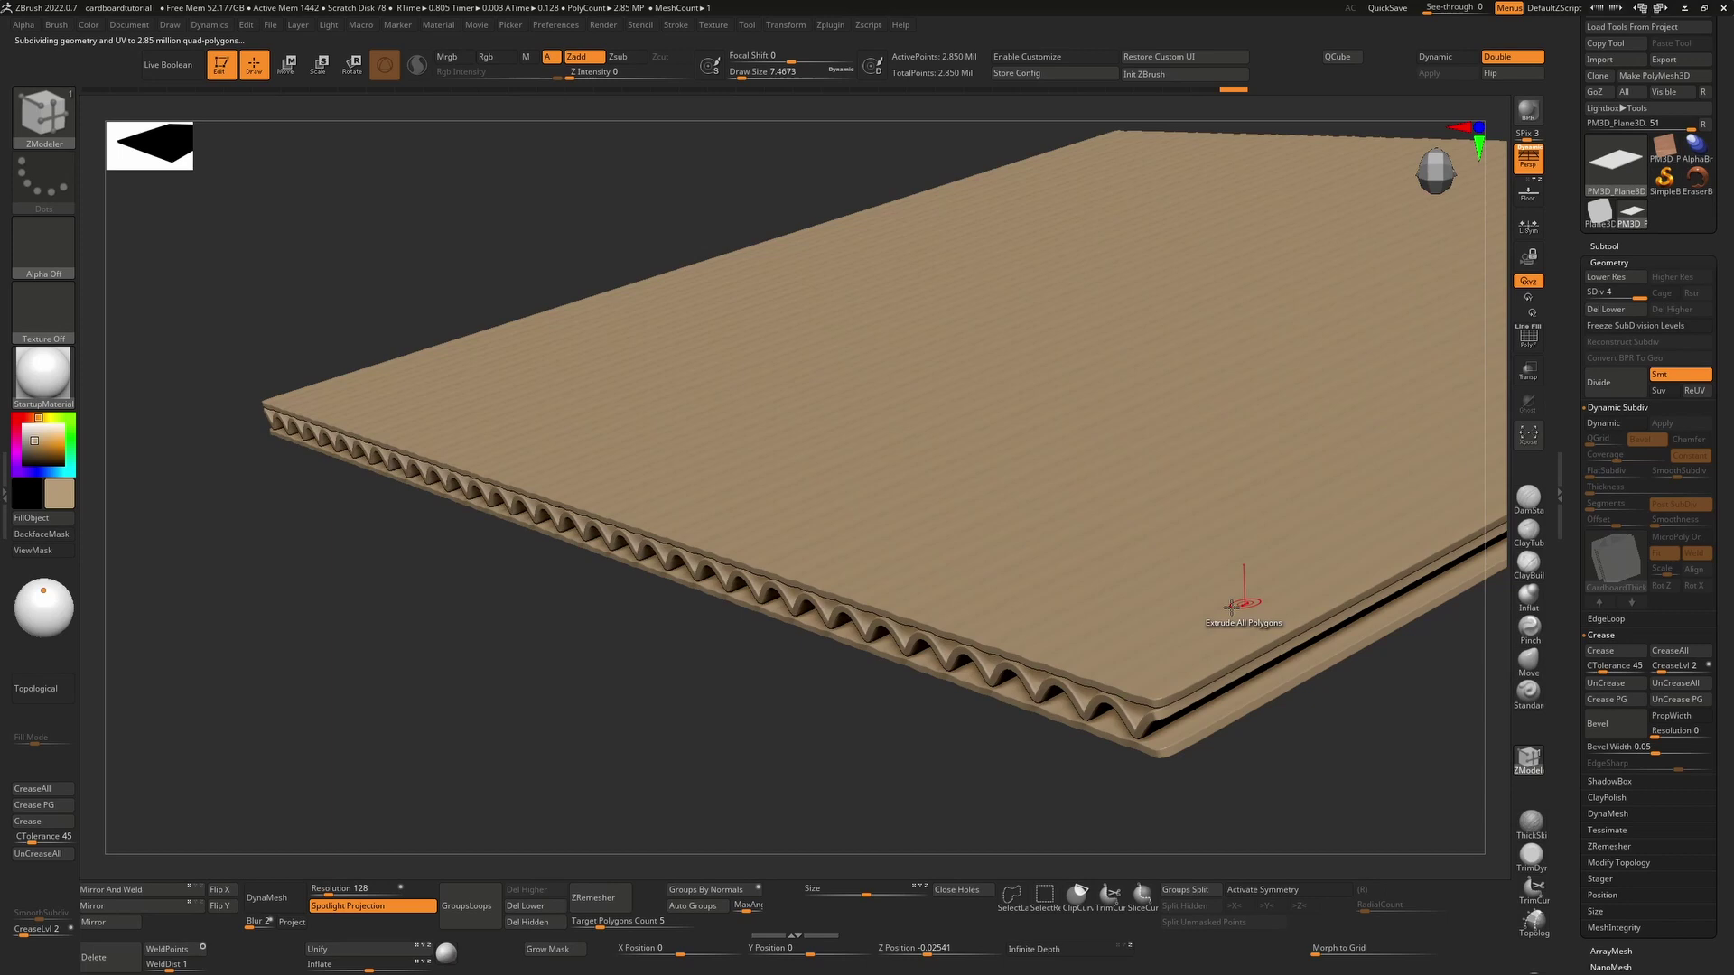
key(shift+f)
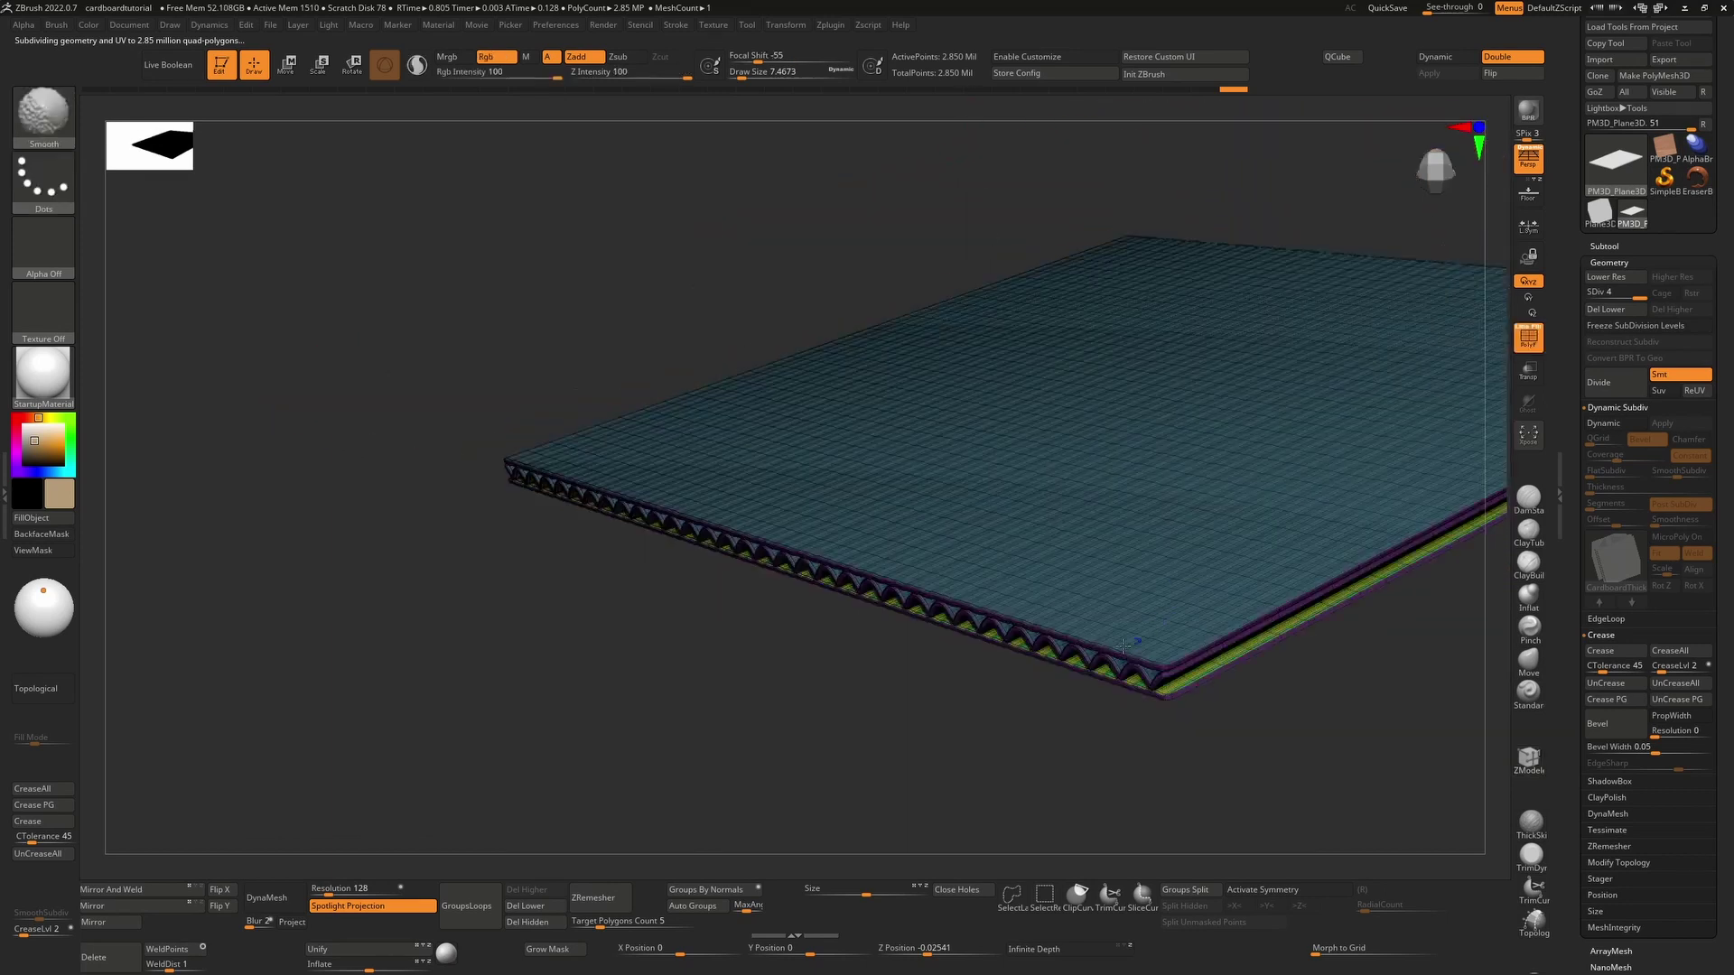
key(shift+f)
drag(814, 721, 816, 647)
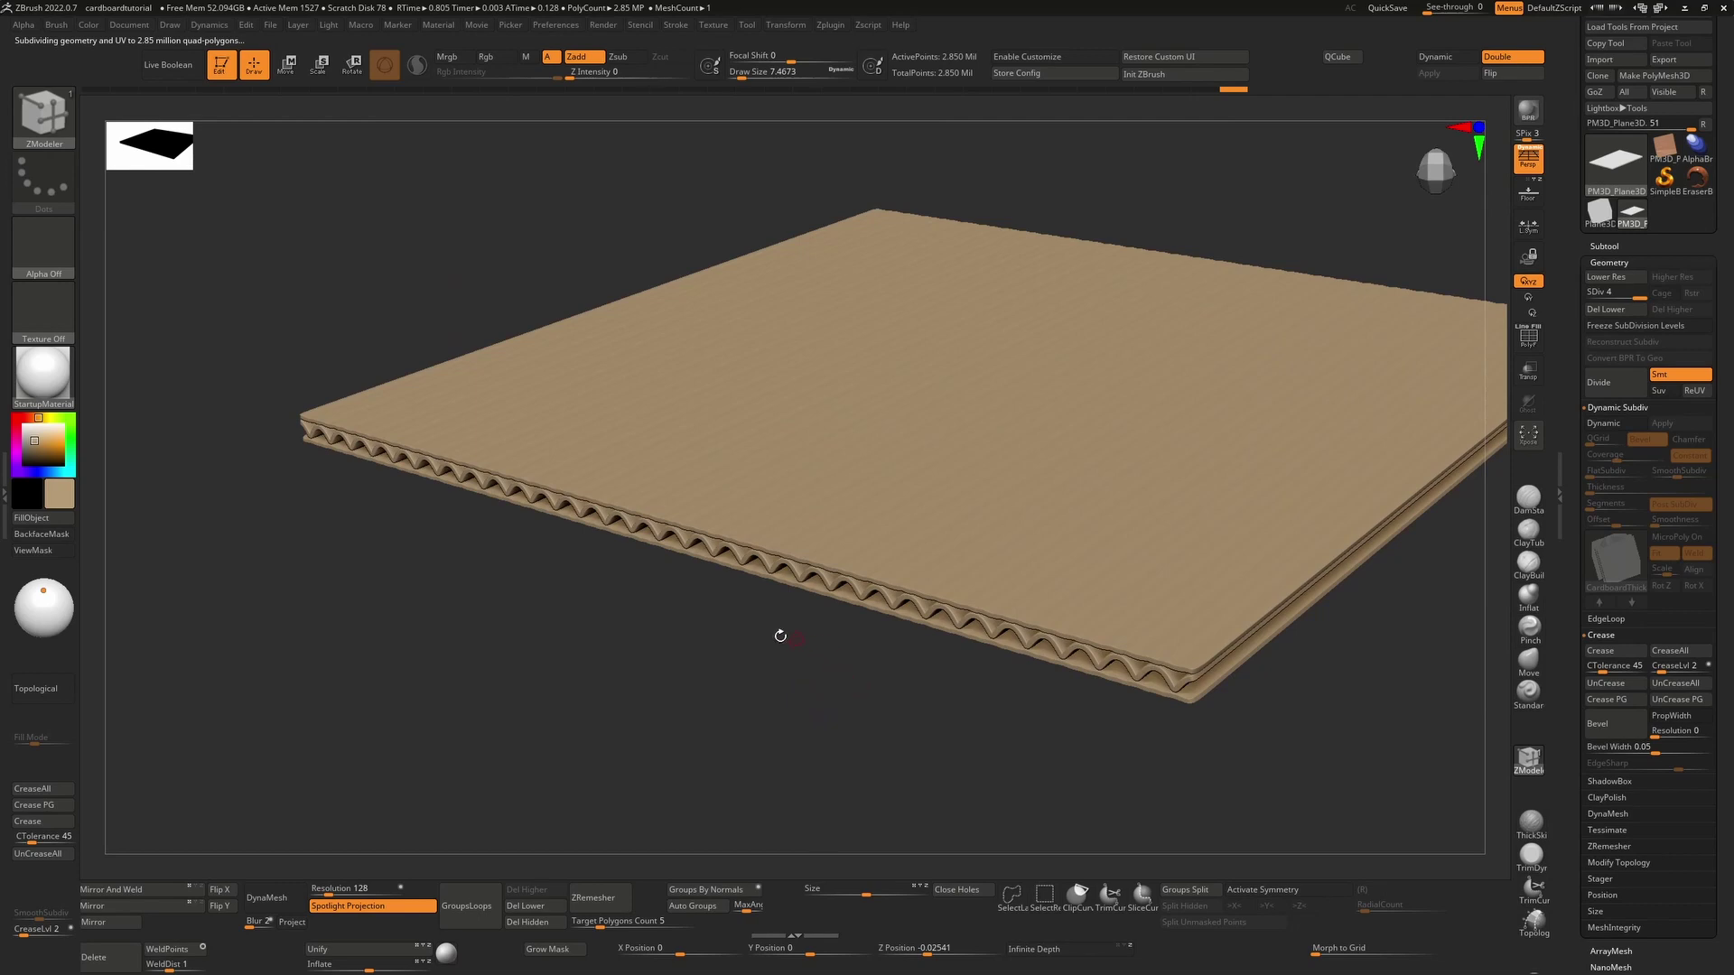
- Import the cardboard image 9c6f30f5-0134.jpg from the Downloads folder as a texture
click(715, 26)
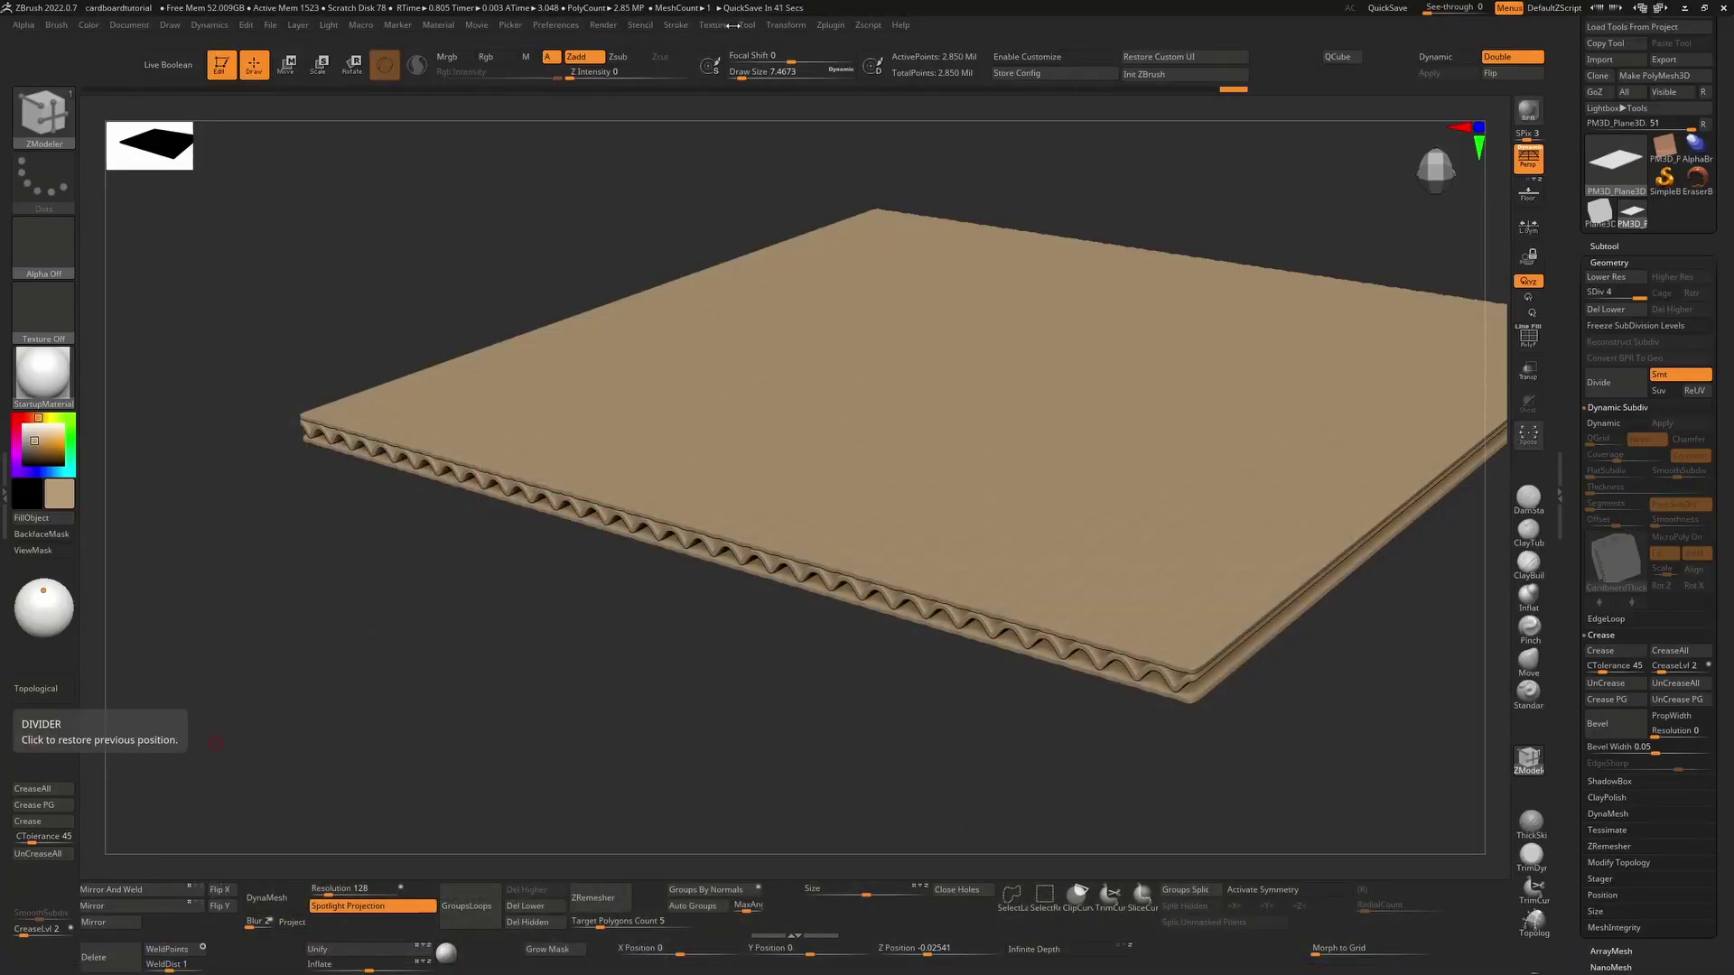
click(713, 25)
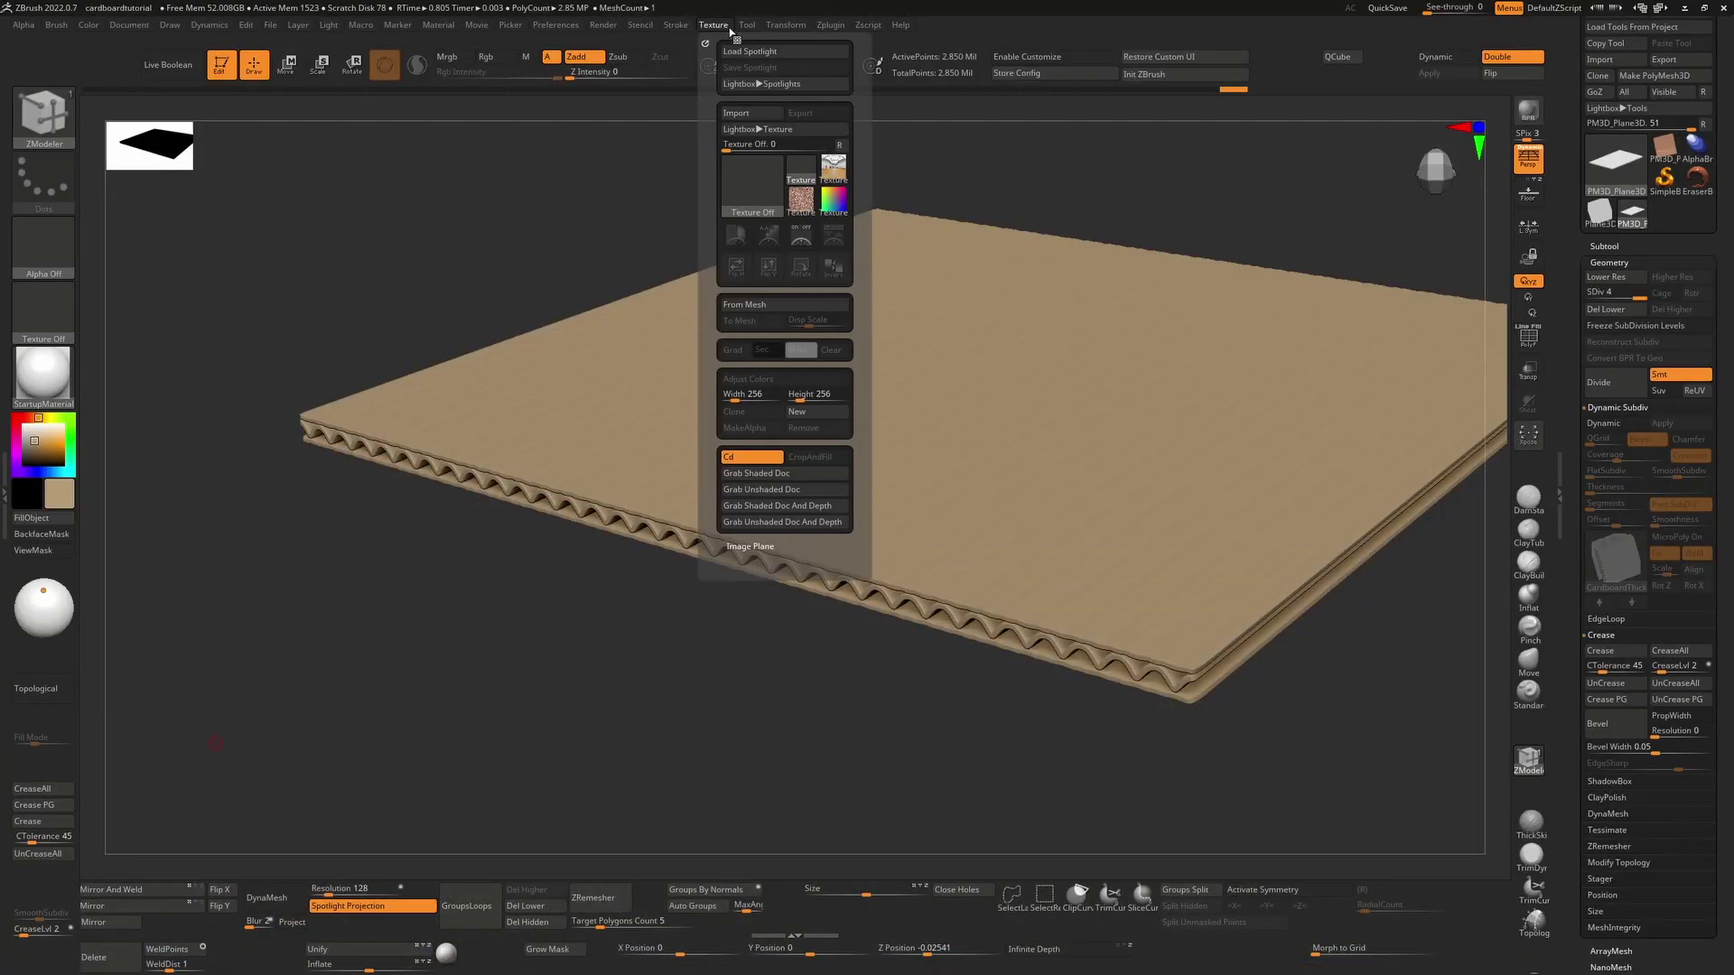
click(749, 114)
click(578, 273)
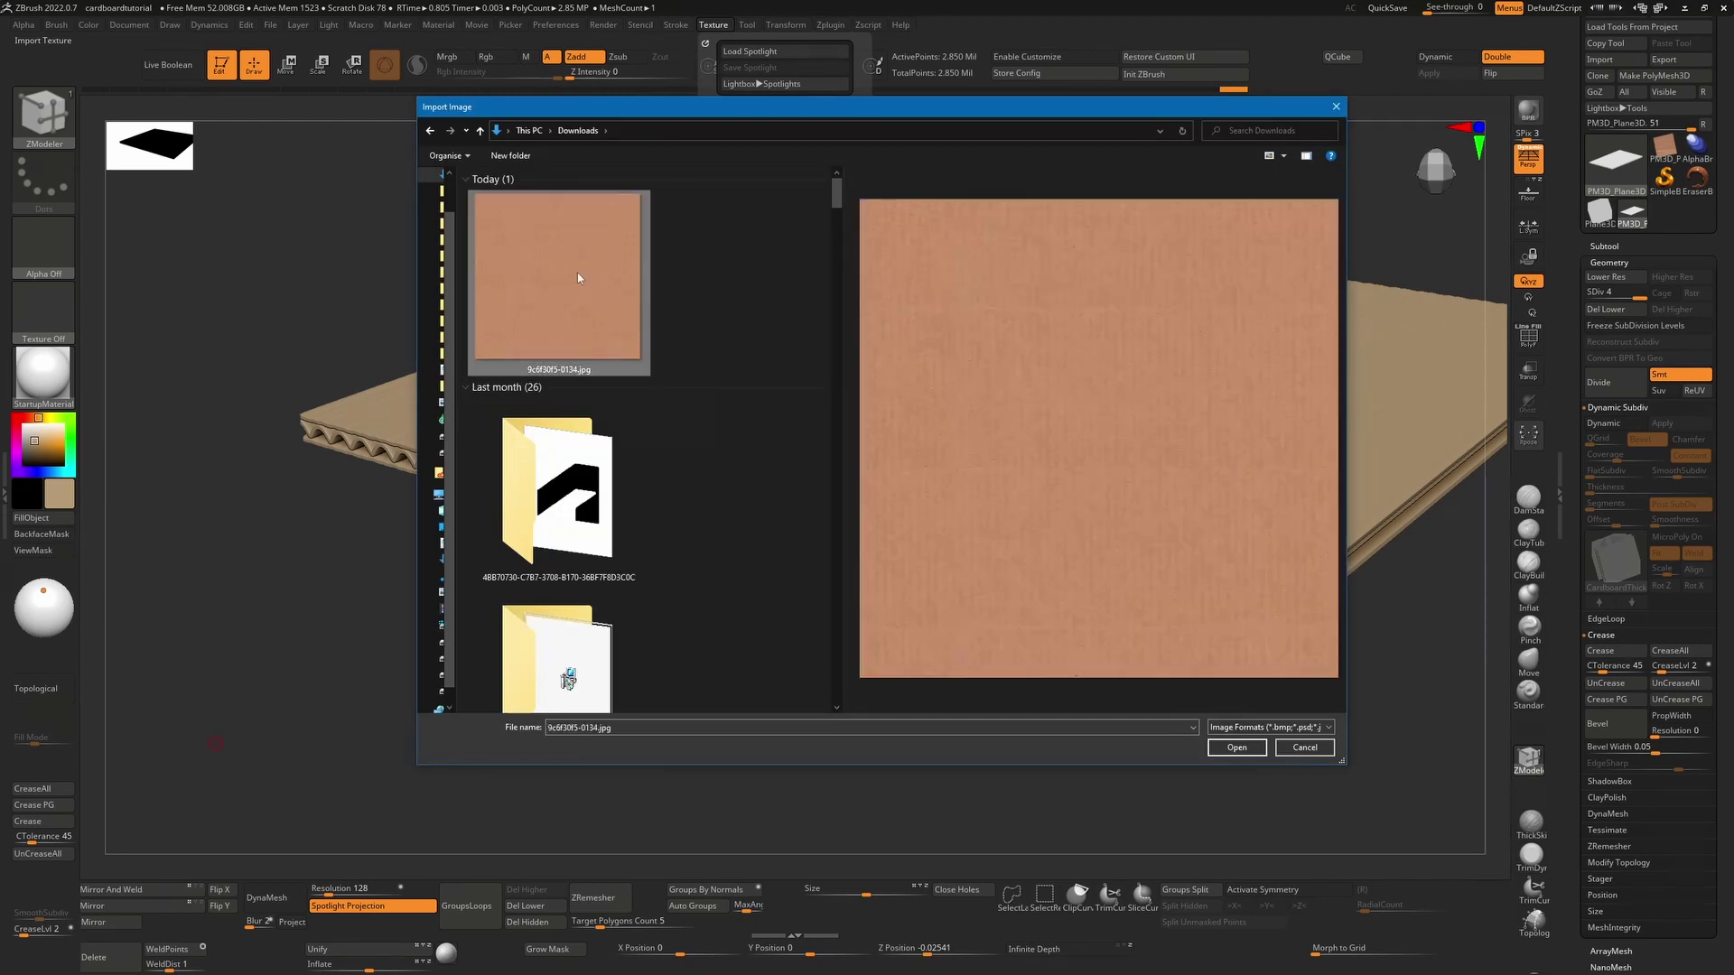
click(1250, 750)
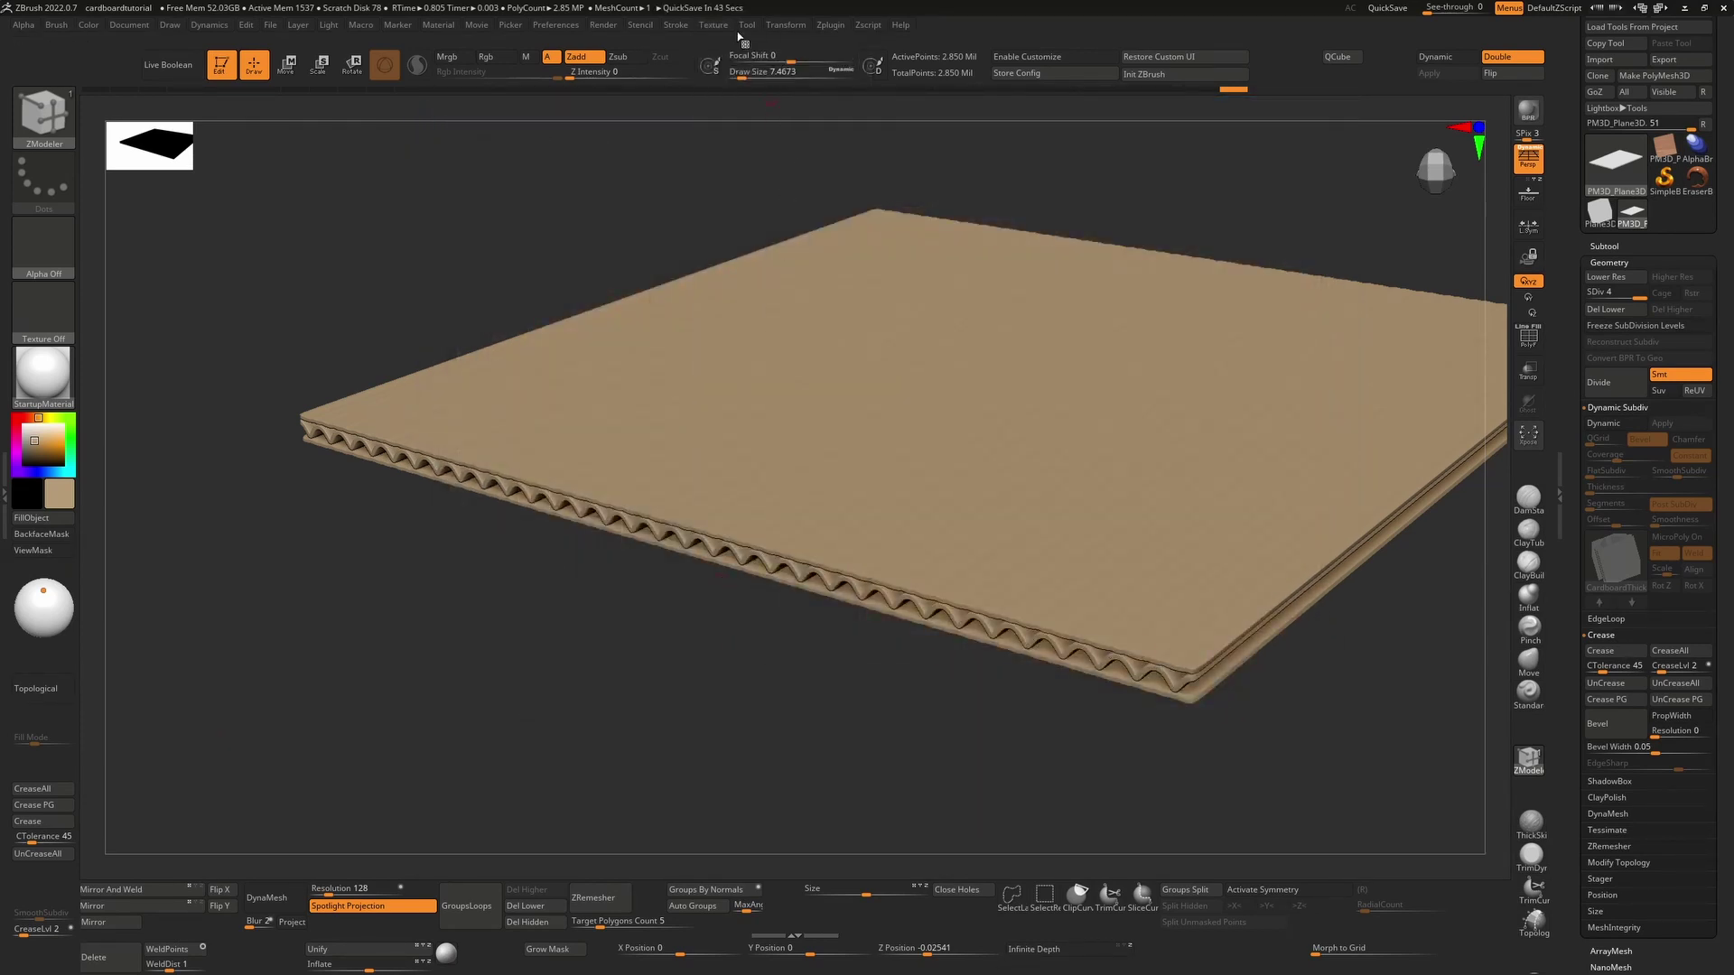
- Add the imported cardboard texture to Spotlight and scale the image down to fit inside the canvas
click(713, 25)
click(739, 233)
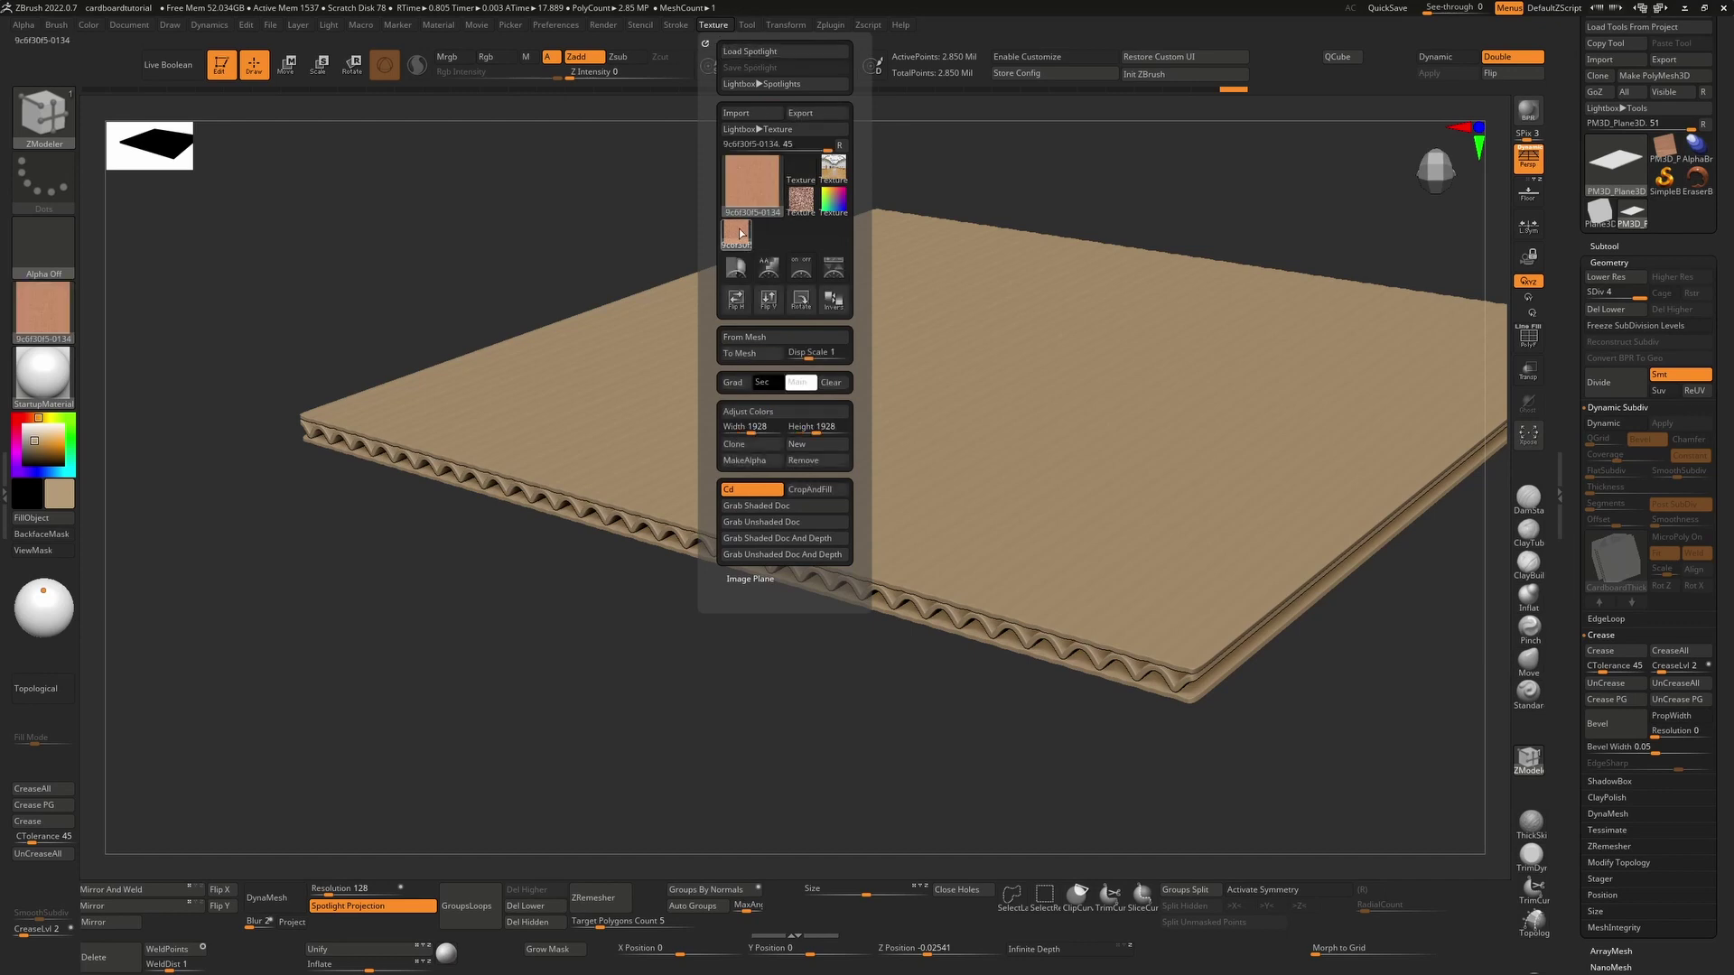
click(835, 270)
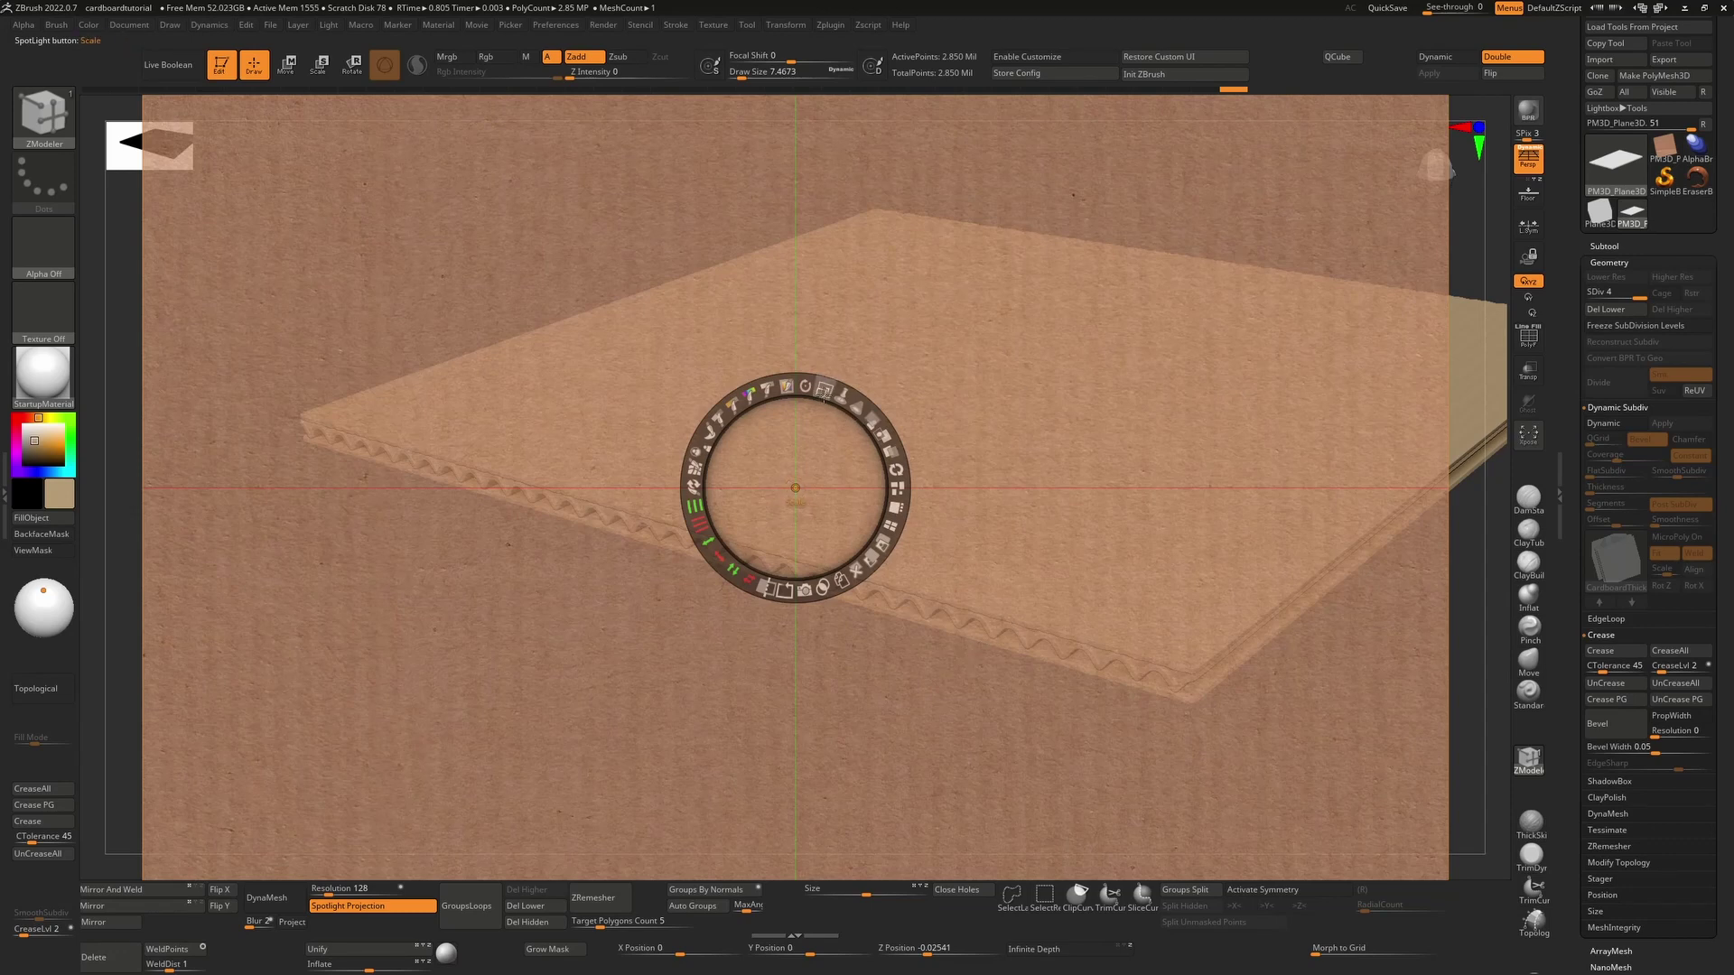
drag(823, 390, 820, 522)
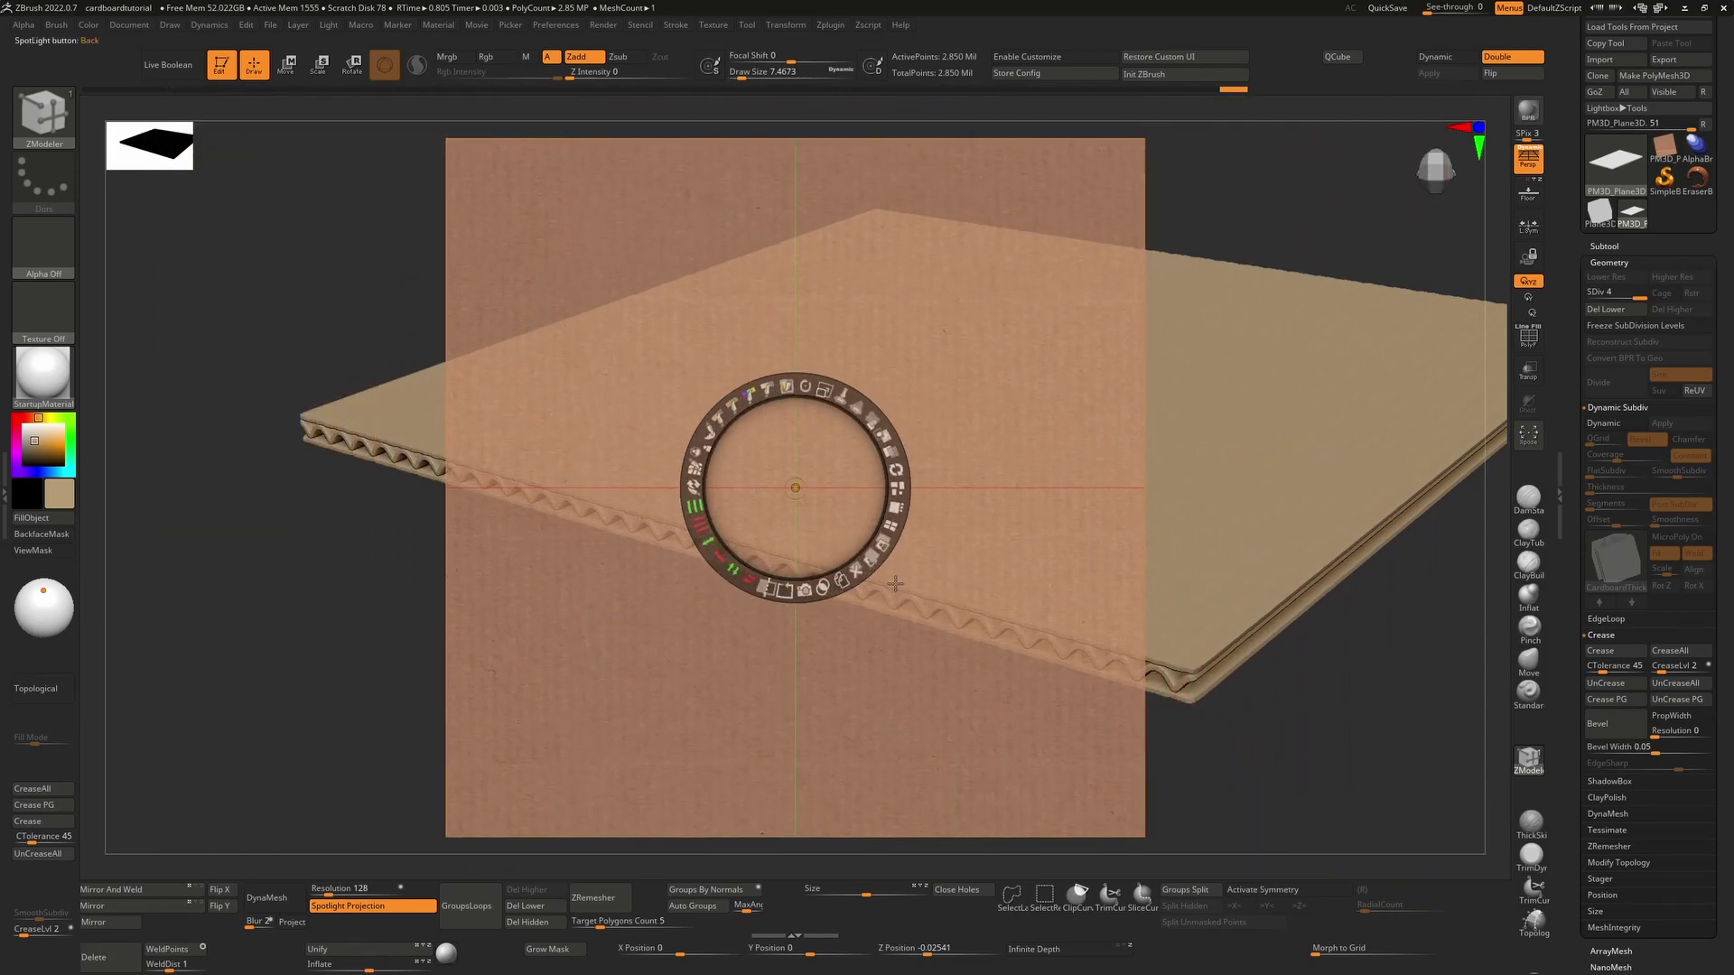
- Turn the board face-on beneath the Spotlight image and choose the Paint brush with the Spotlight dial hidden for projection
key(shift+z)
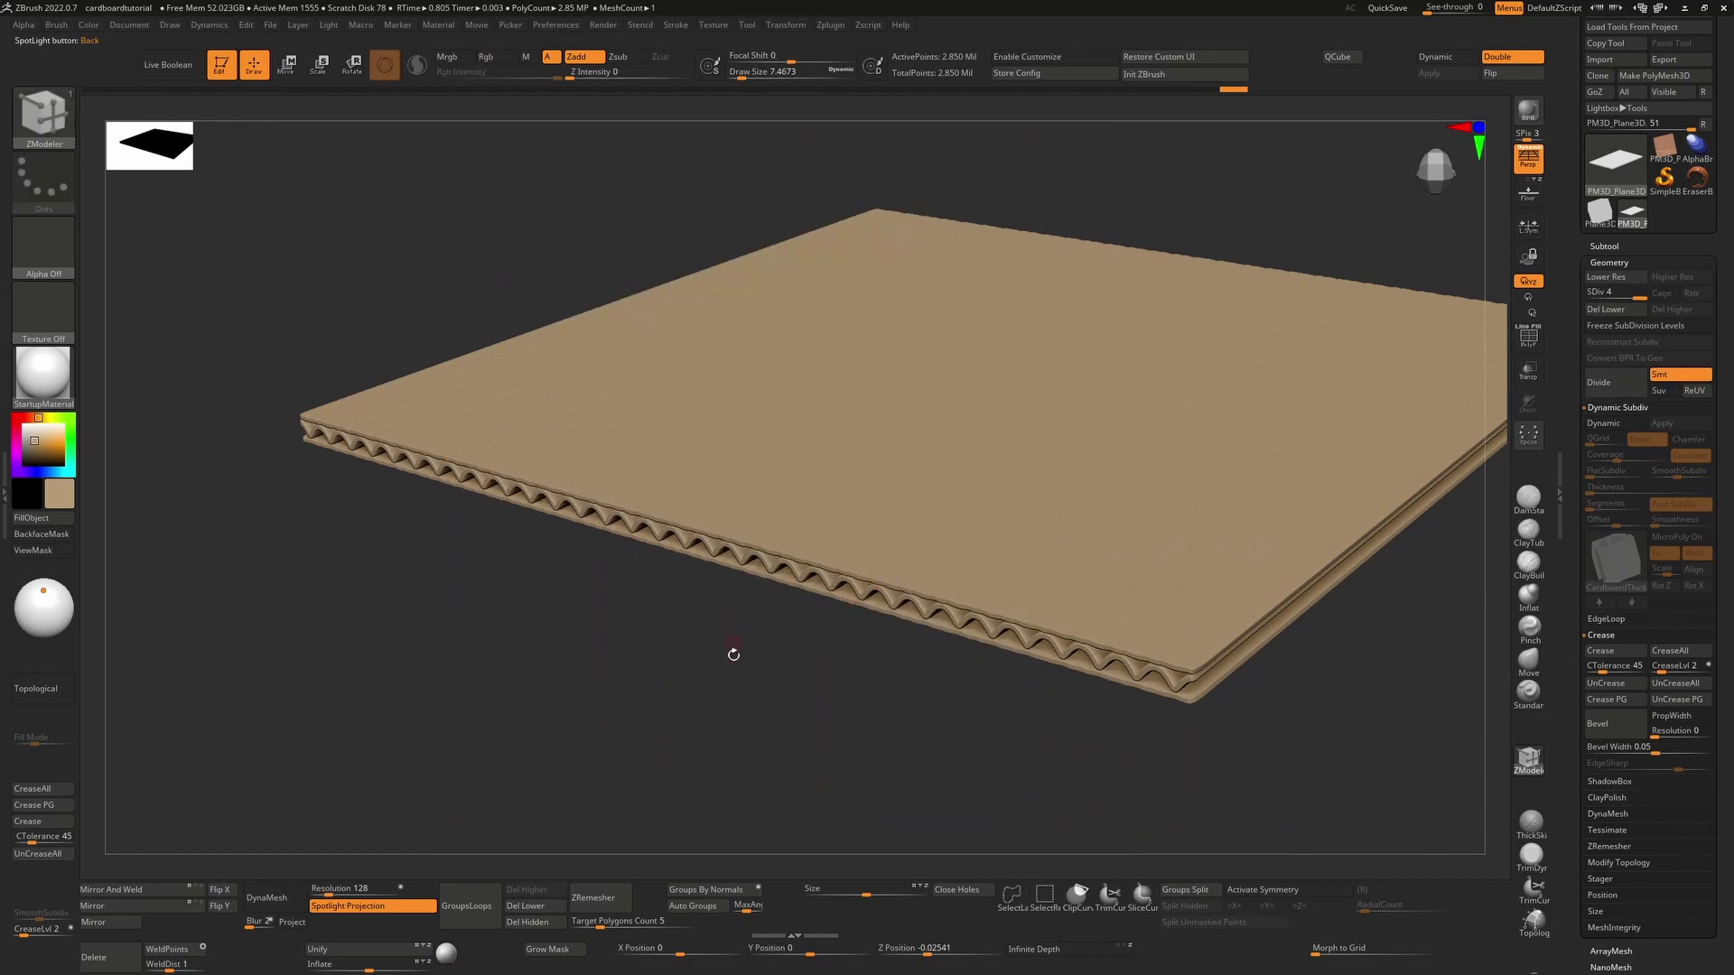
right_drag(734, 654, 830, 559)
key(shift+z)
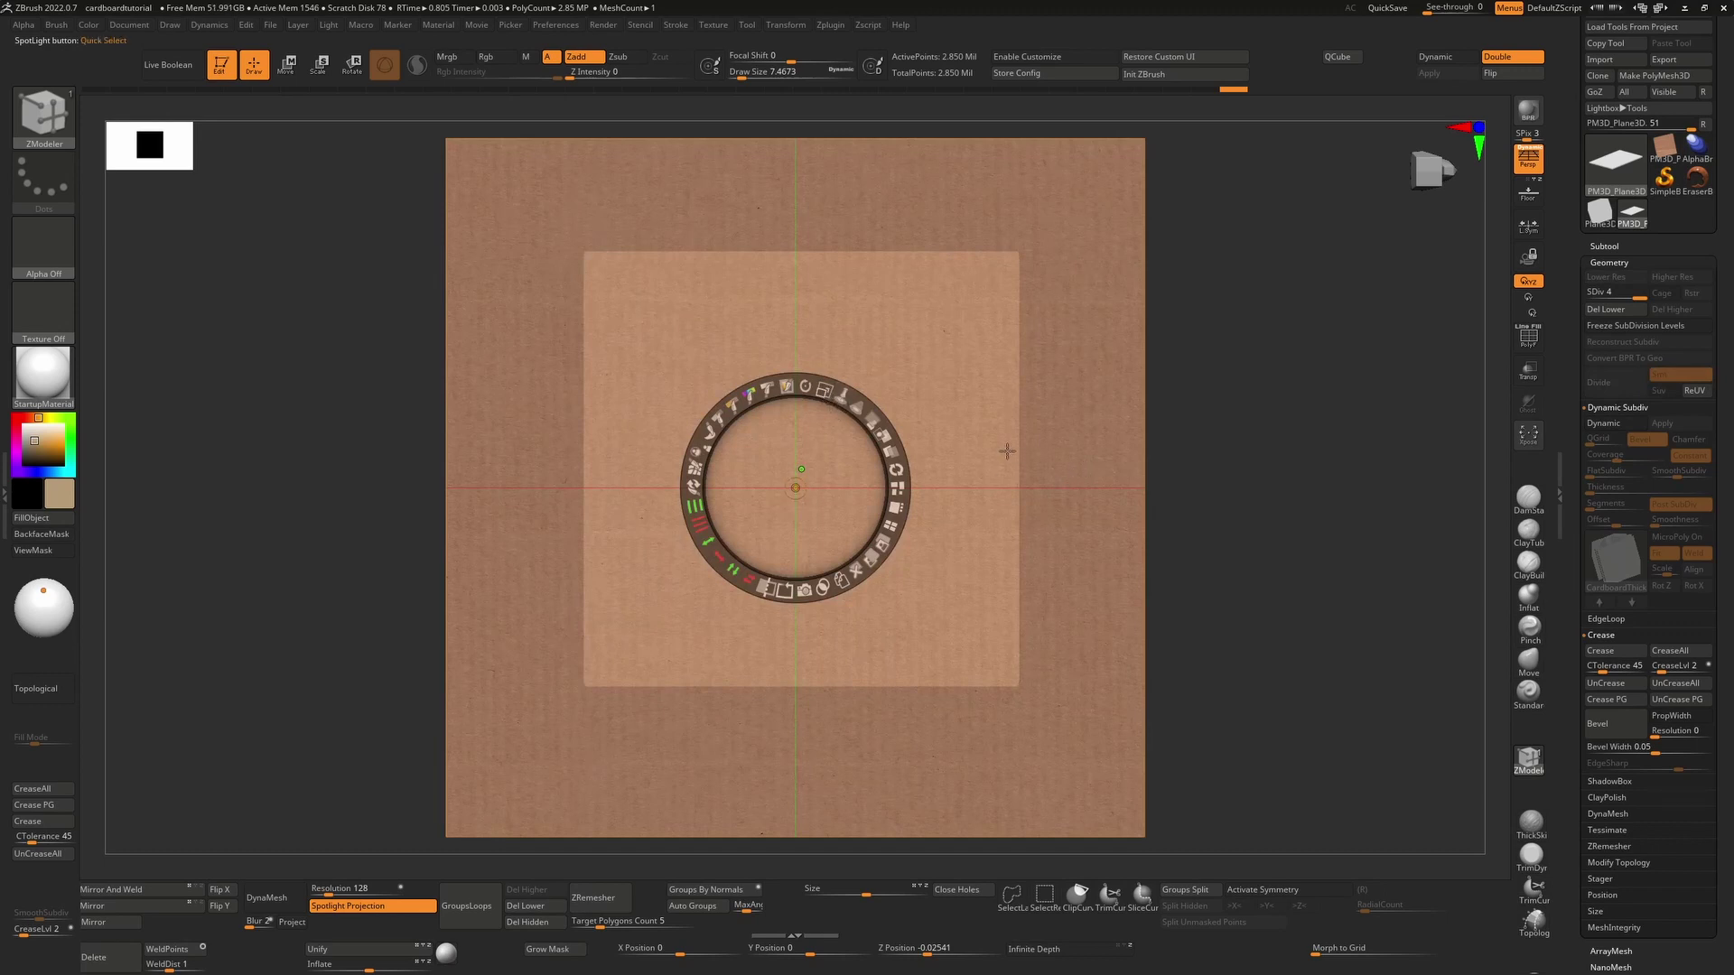
key(b)
key(p)
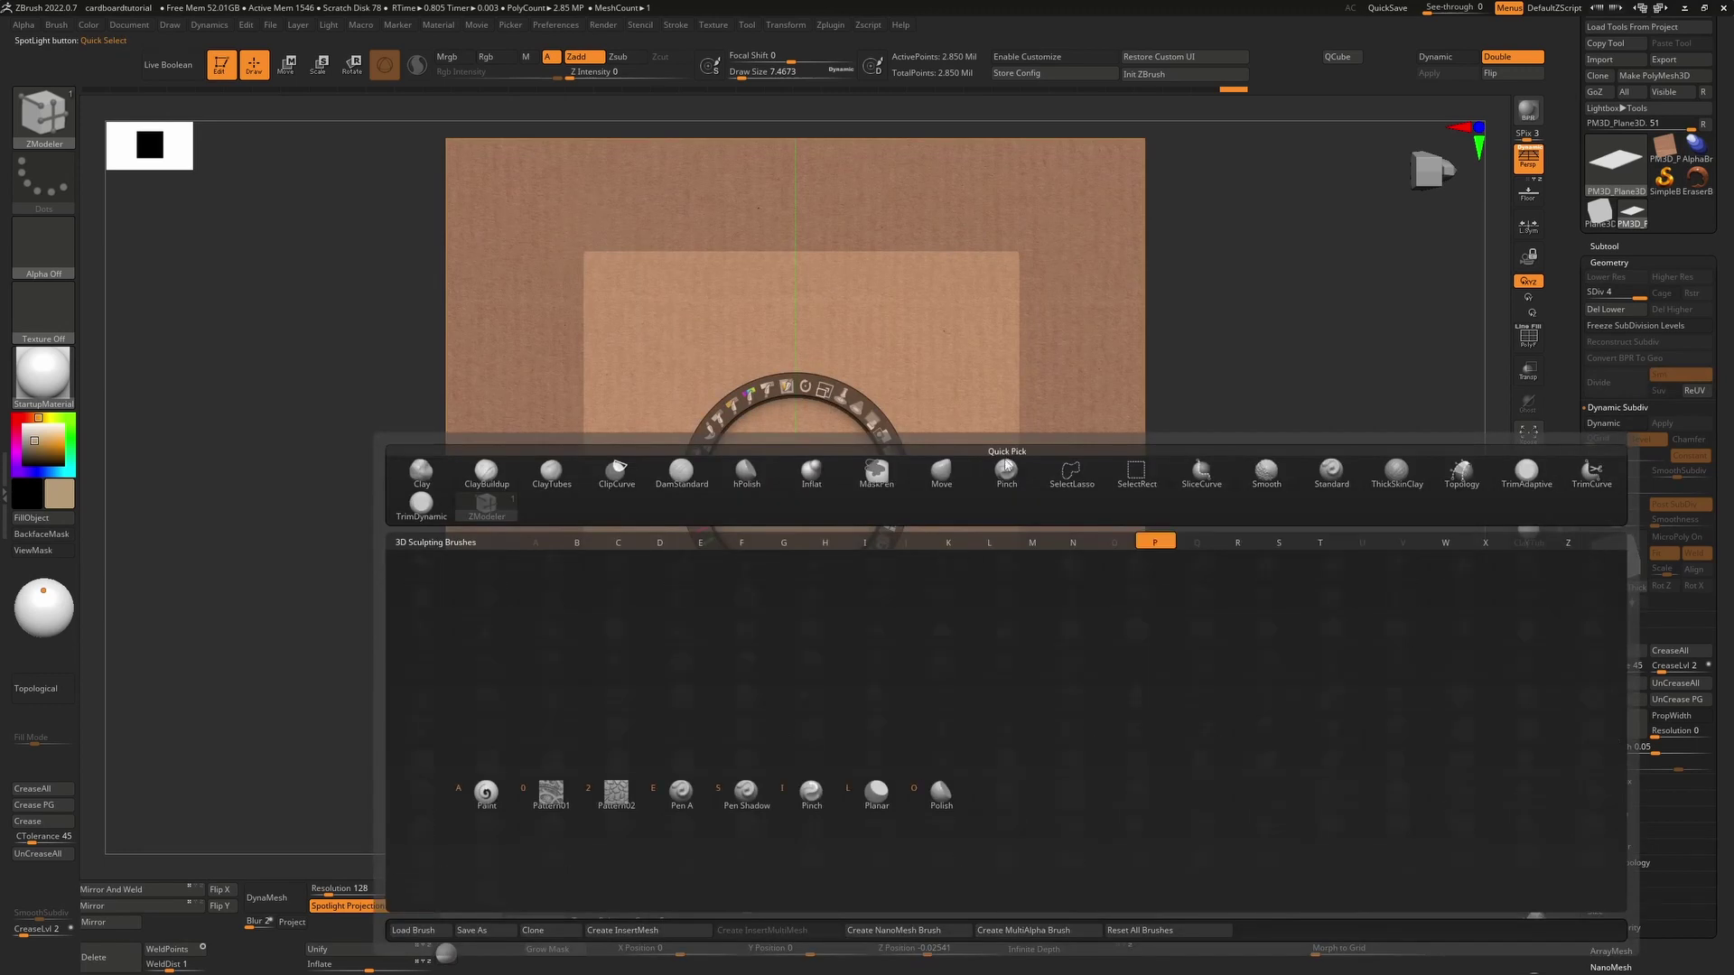
click(488, 792)
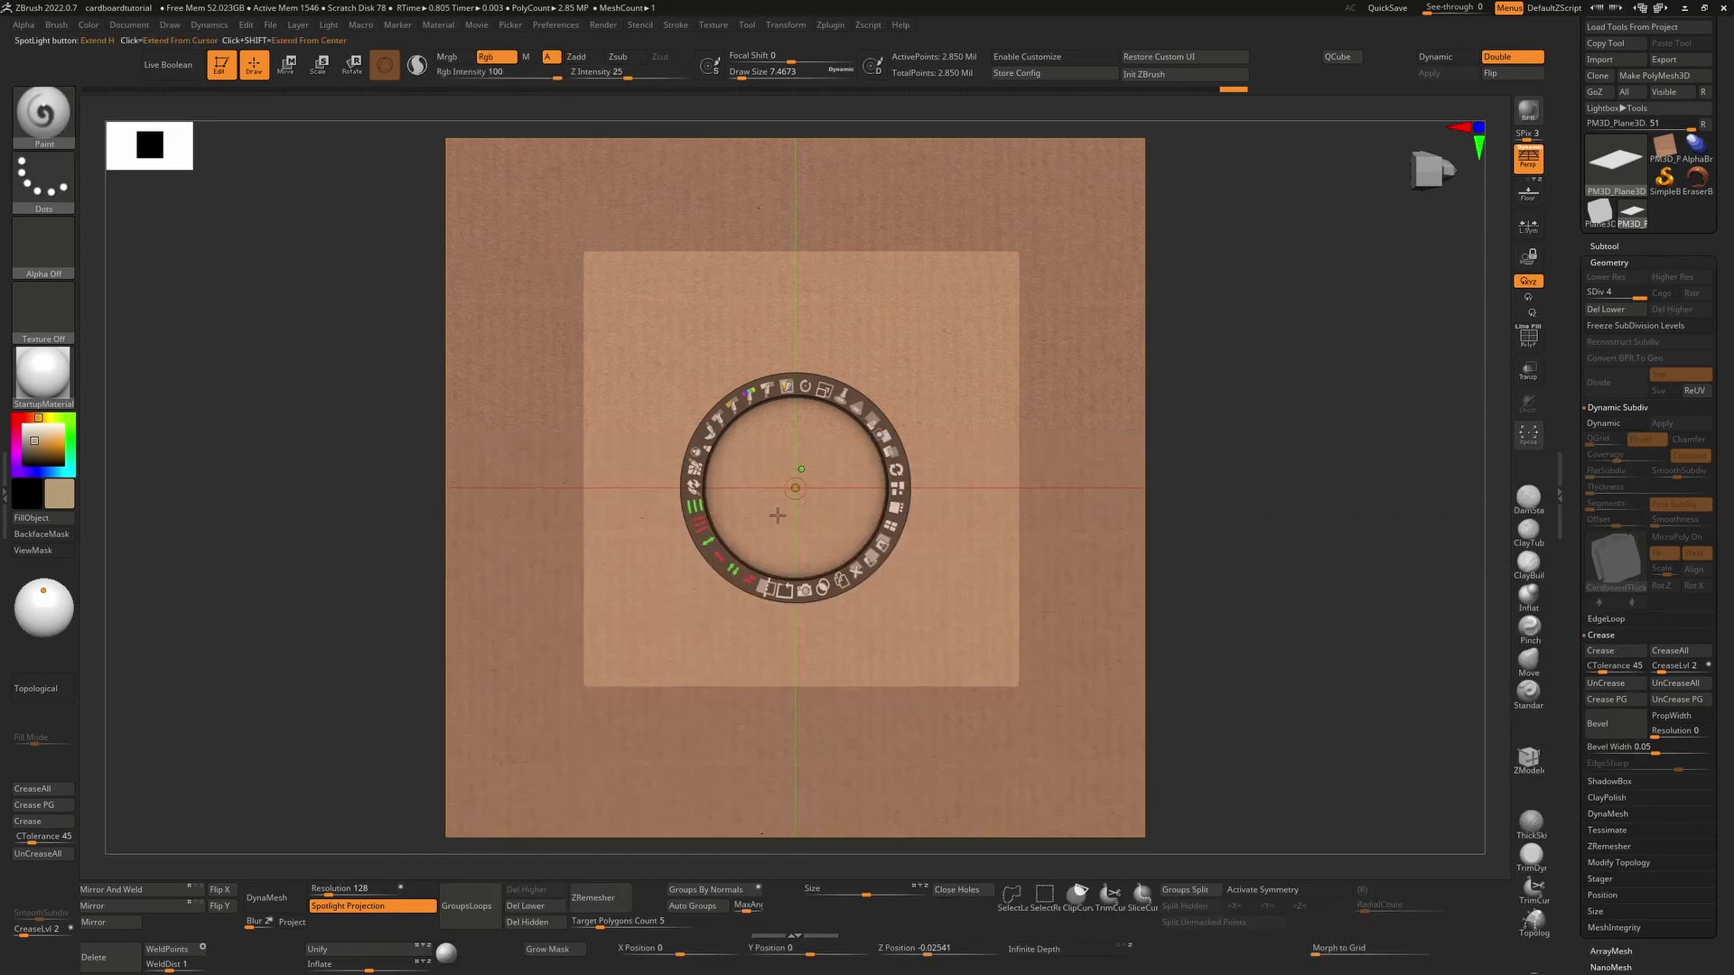
key(z)
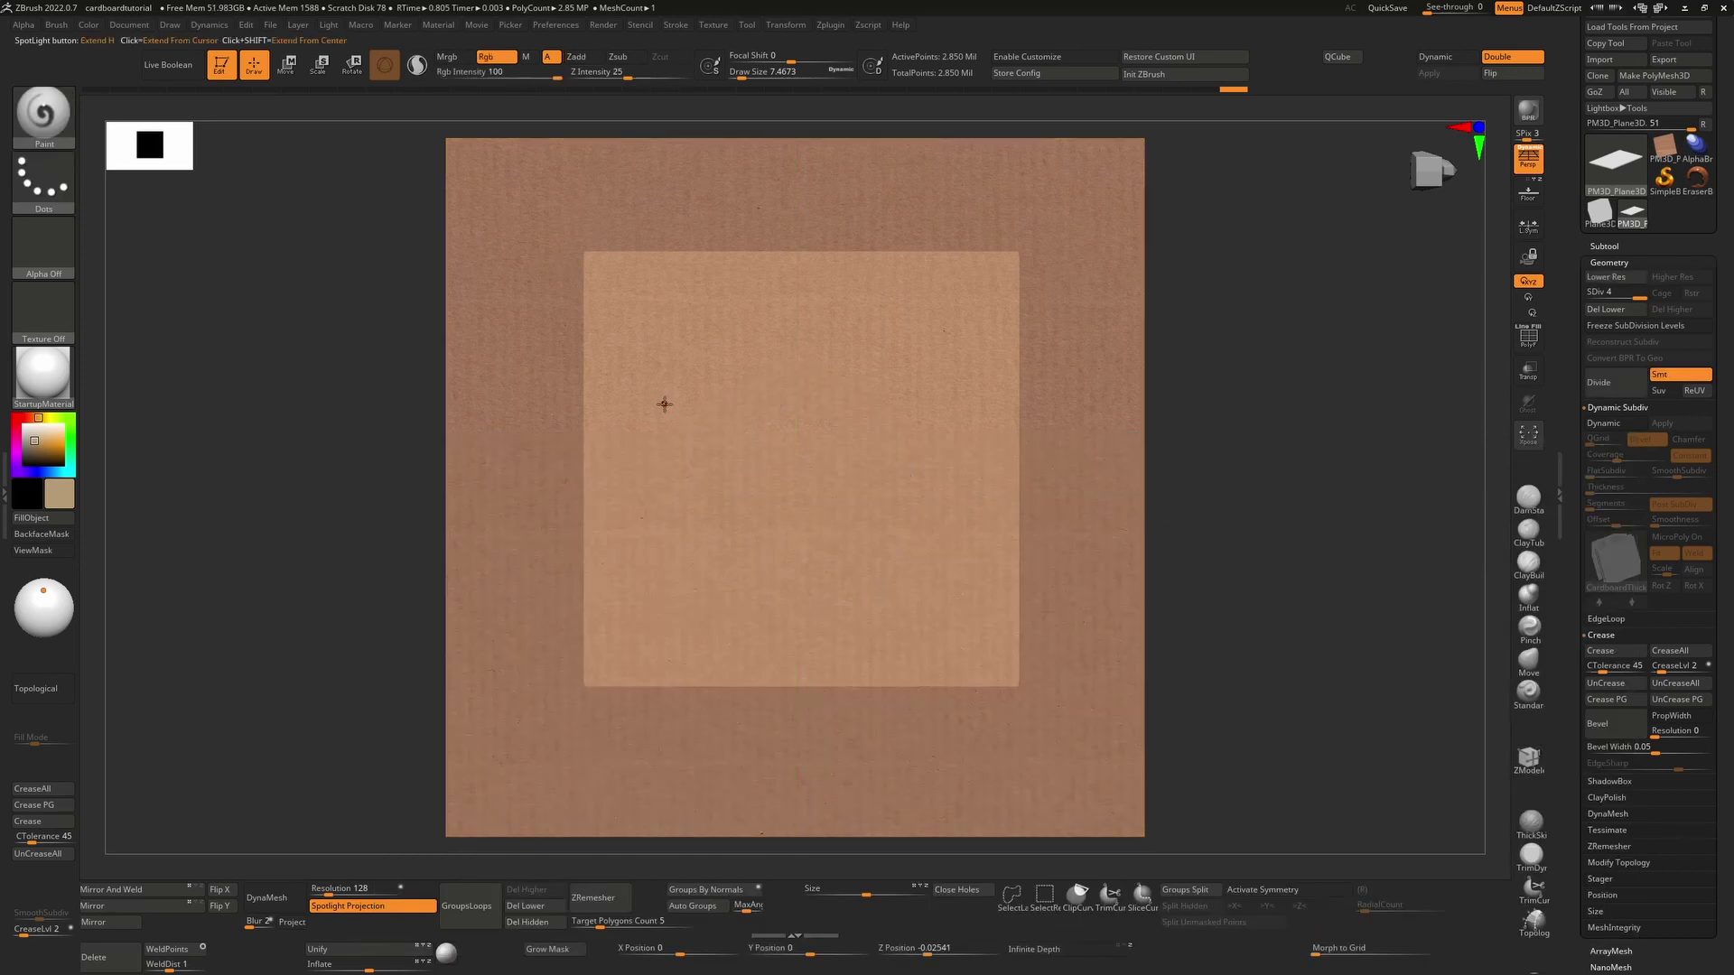
- Paint the cardboard texture across the board's whole face with a draw size of about 344, and turn Spotlight off
key(s)
drag(687, 409, 696, 407)
mouse_move(638, 523)
mouse_down()
mouse_move(611, 657)
mouse_move(600, 553)
mouse_move(979, 283)
mouse_move(664, 404)
mouse_move(1003, 502)
mouse_move(665, 664)
mouse_up()
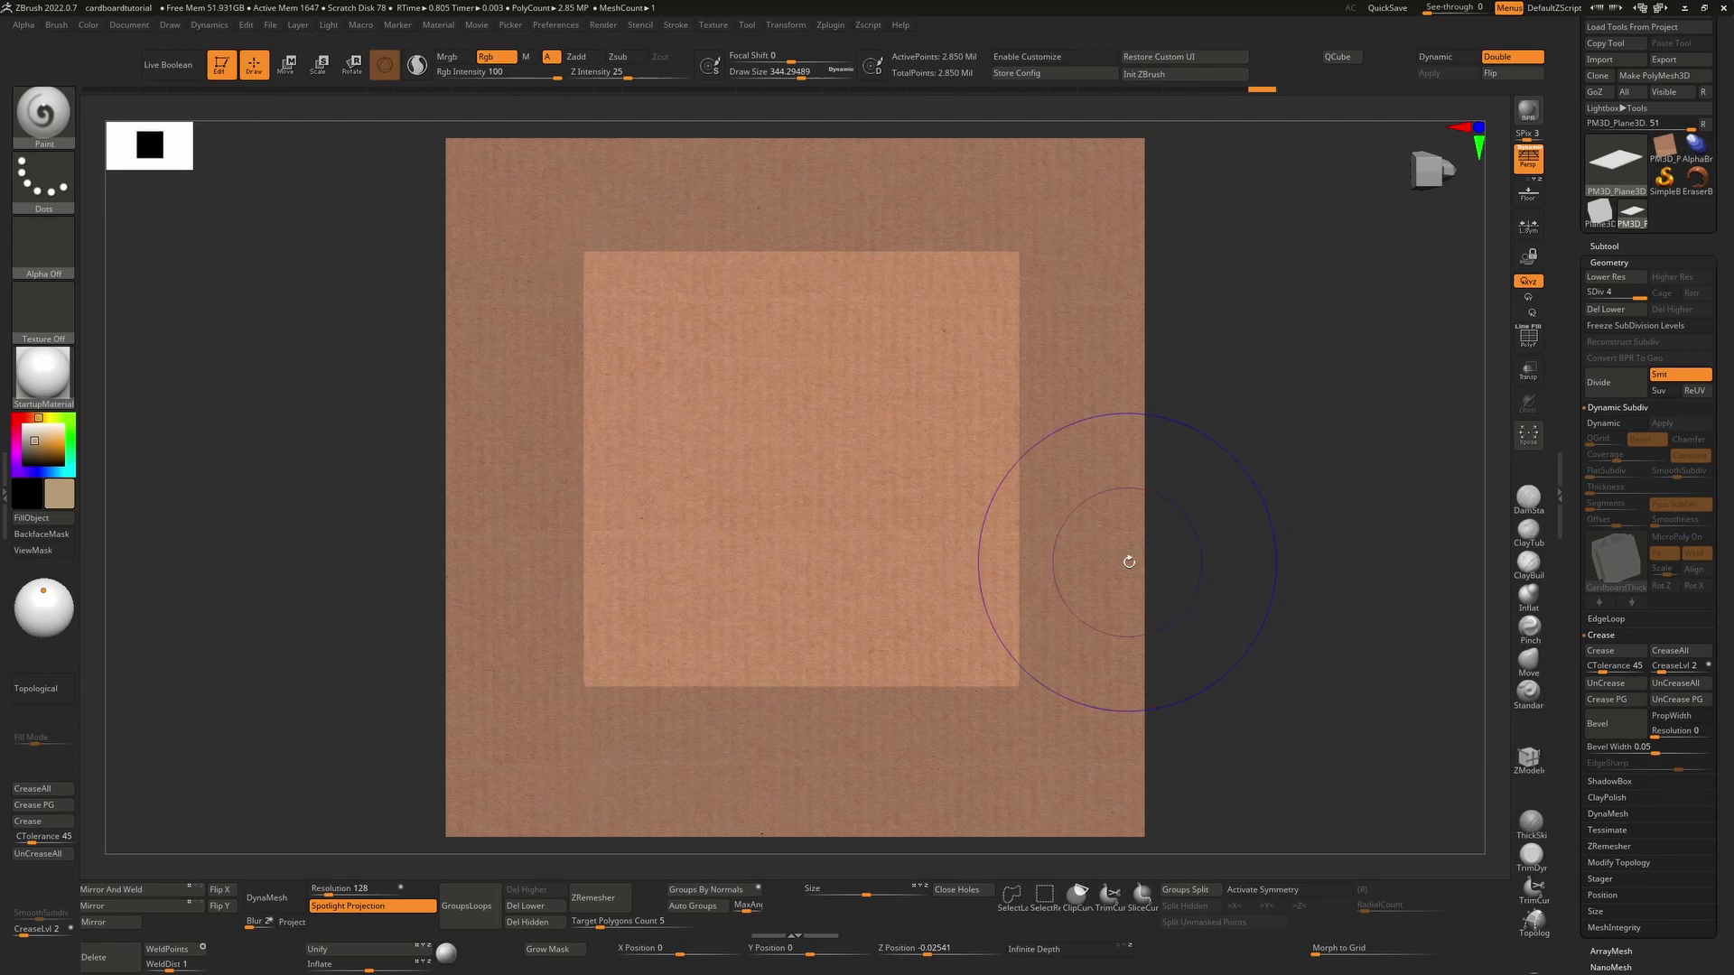
key(shift+z)
mouse_move(1204, 588)
mouse_down()
mouse_move(1177, 581)
mouse_move(1184, 603)
mouse_move(1211, 560)
mouse_move(1230, 575)
mouse_move(1219, 511)
mouse_move(1221, 600)
mouse_move(1332, 593)
mouse_move(1234, 526)
mouse_up()
drag(1248, 603, 1223, 668)
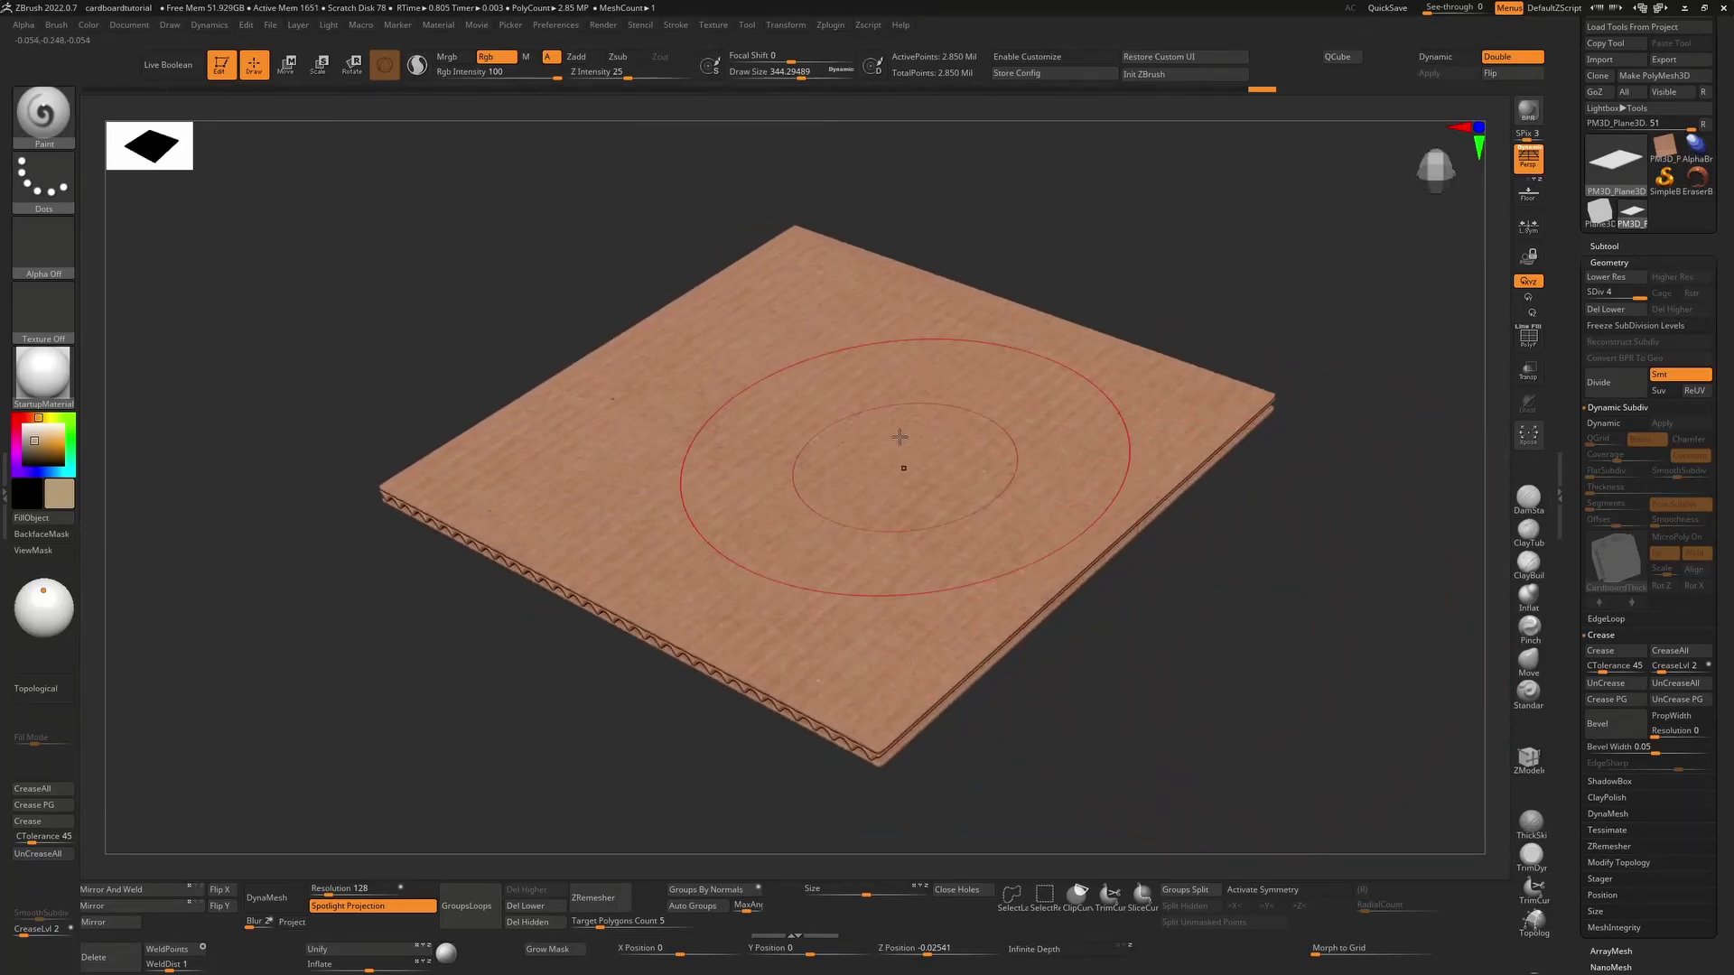
- Carve shallow lengthwise dents into the middle of the board with the DamStandard brush at a draw size of about 97
key(b)
key(d)
key(s)
key(s)
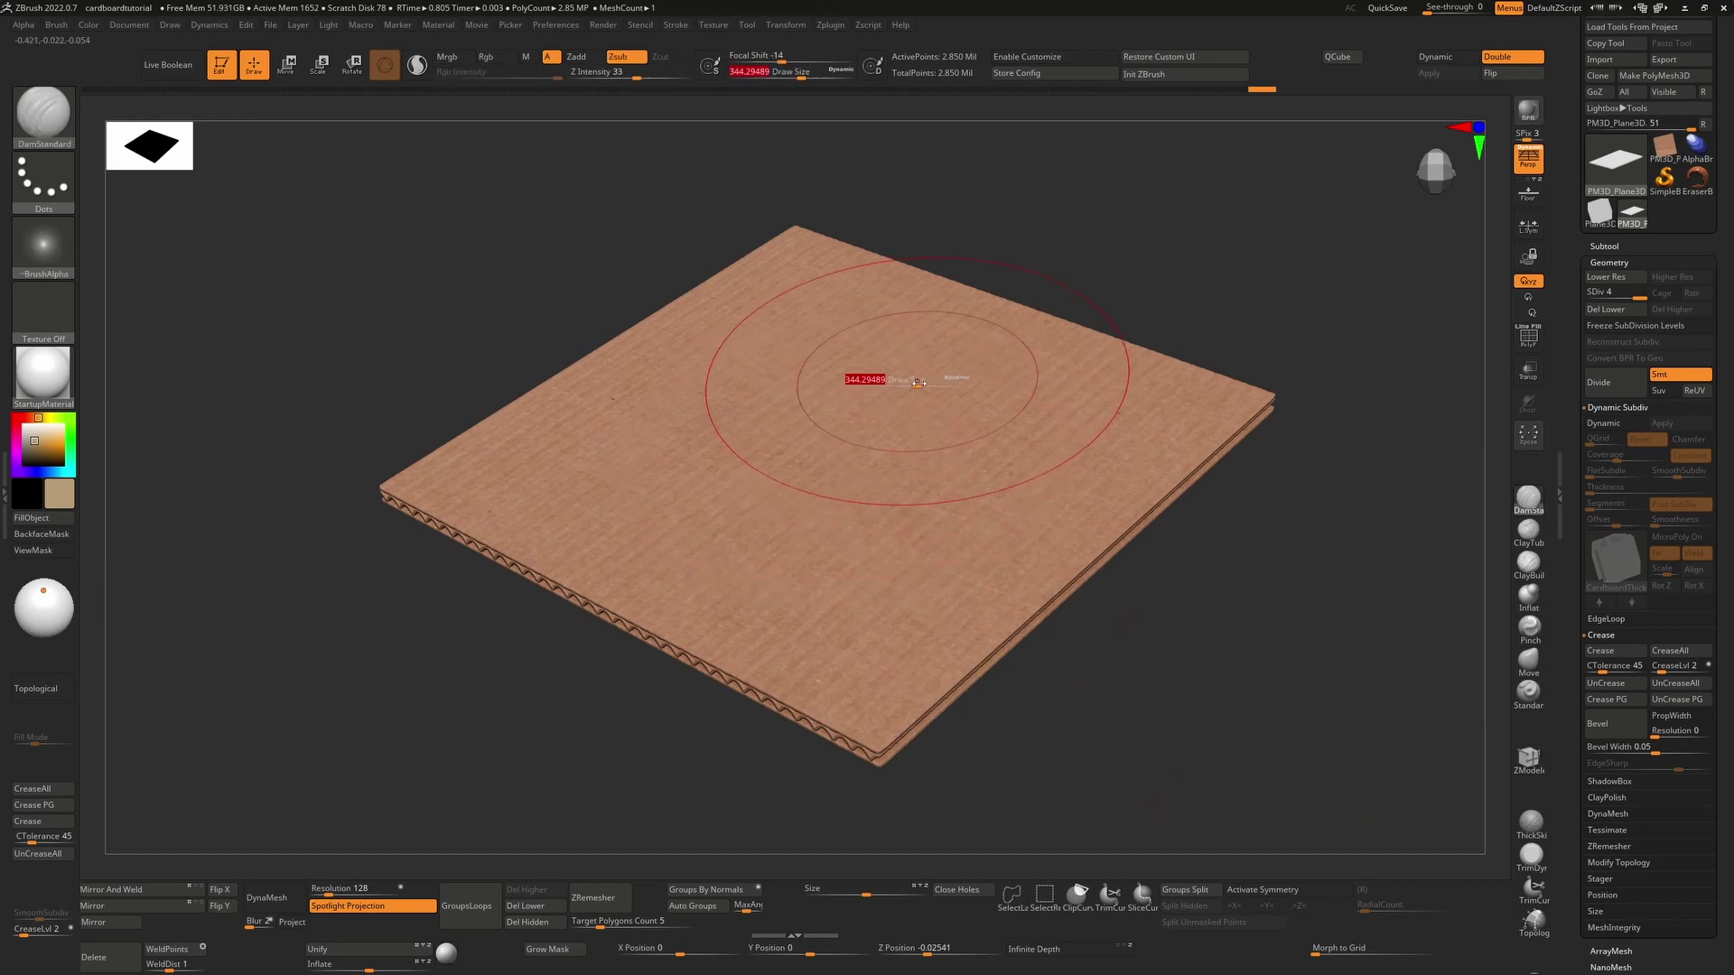
drag(918, 382, 885, 380)
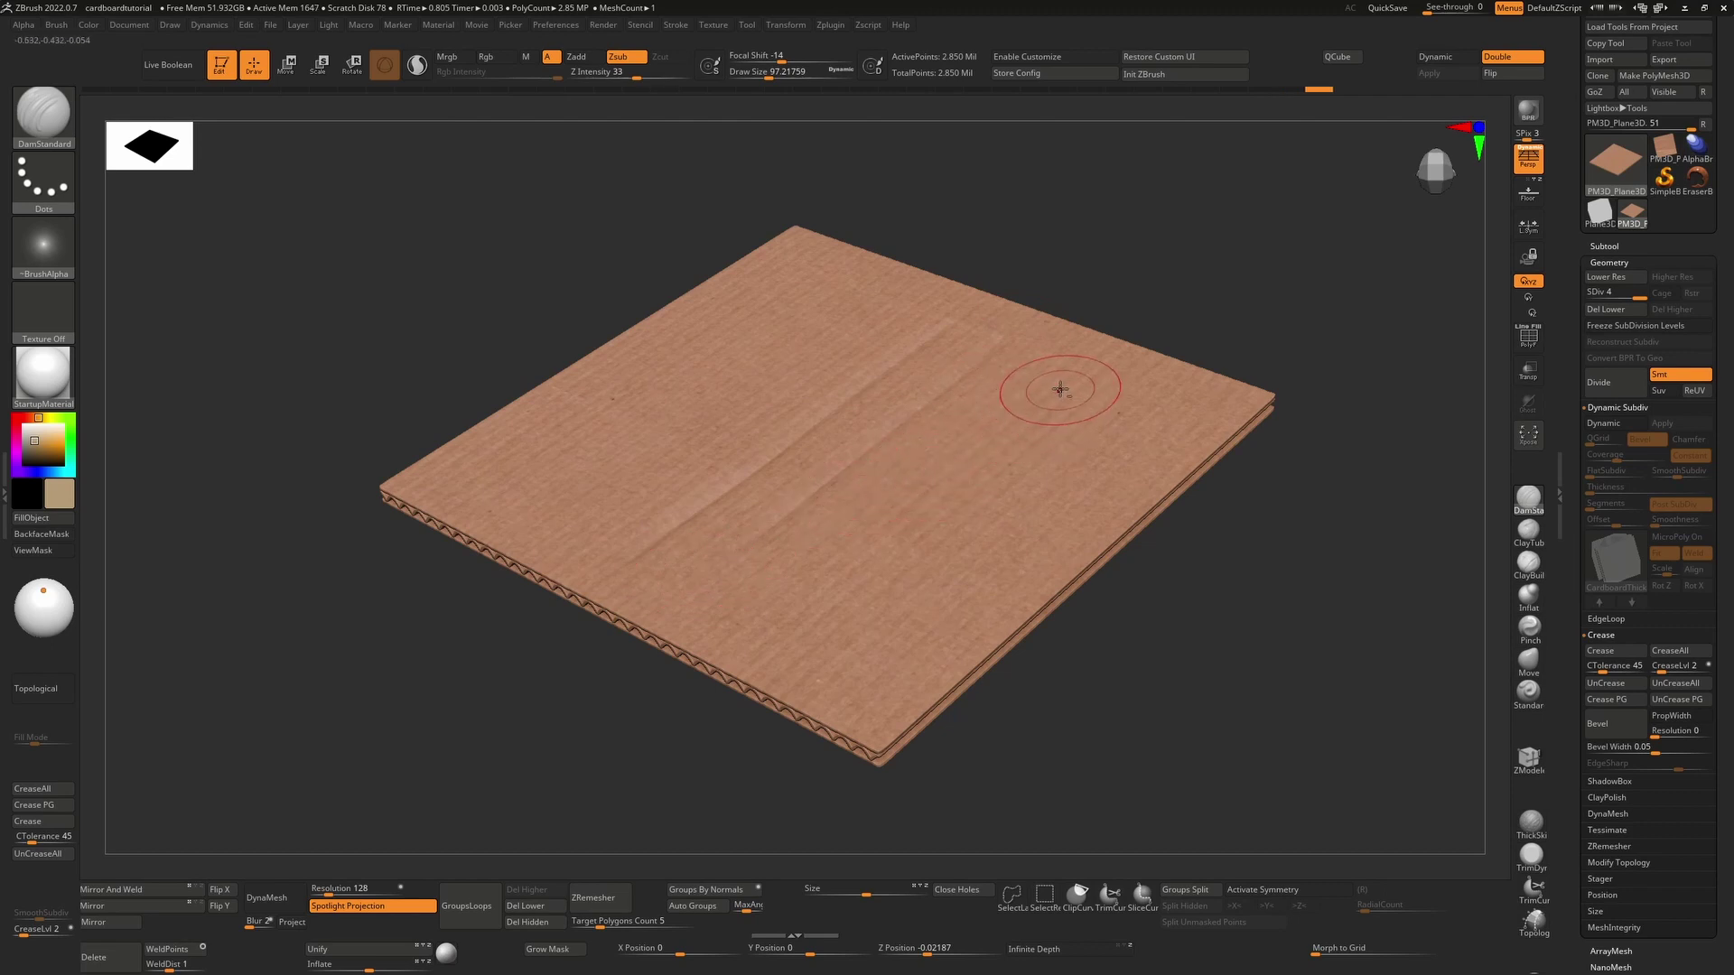
mouse_move(1258, 600)
mouse_down()
mouse_move(1253, 541)
mouse_move(1244, 608)
mouse_move(1270, 627)
mouse_move(1223, 646)
mouse_up()
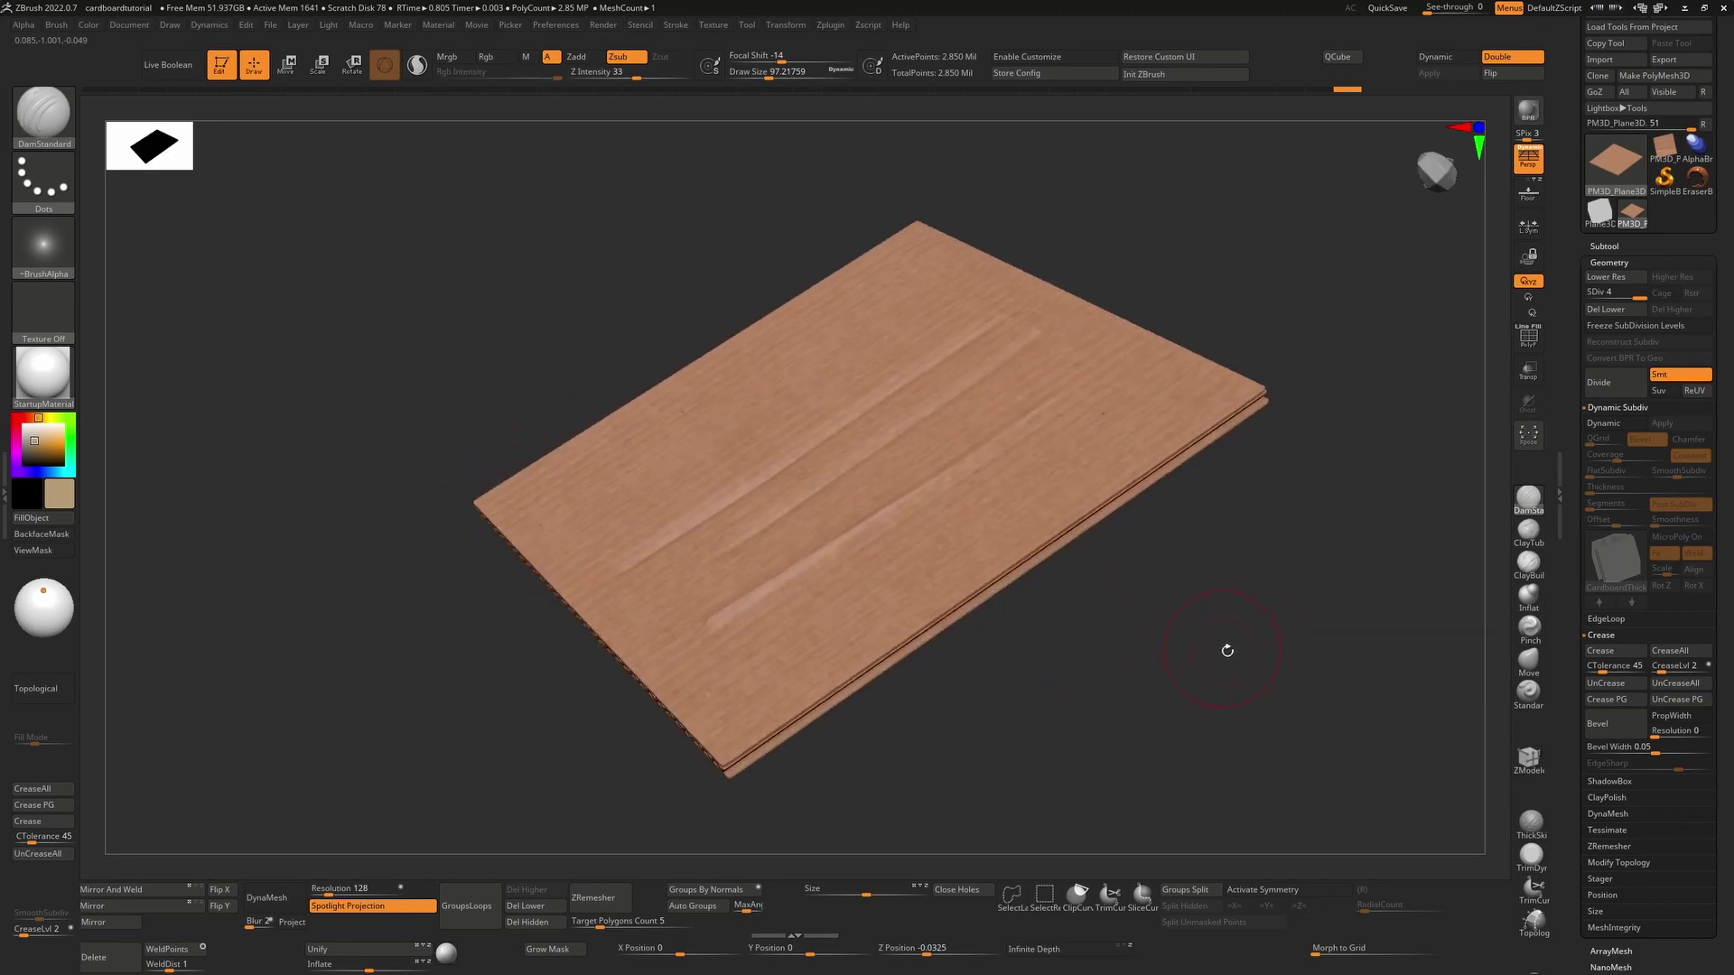
- Carve another lengthwise groove near the board's far long edge with a DamStandard draw size of about 62
key(s)
drag(810, 380, 799, 380)
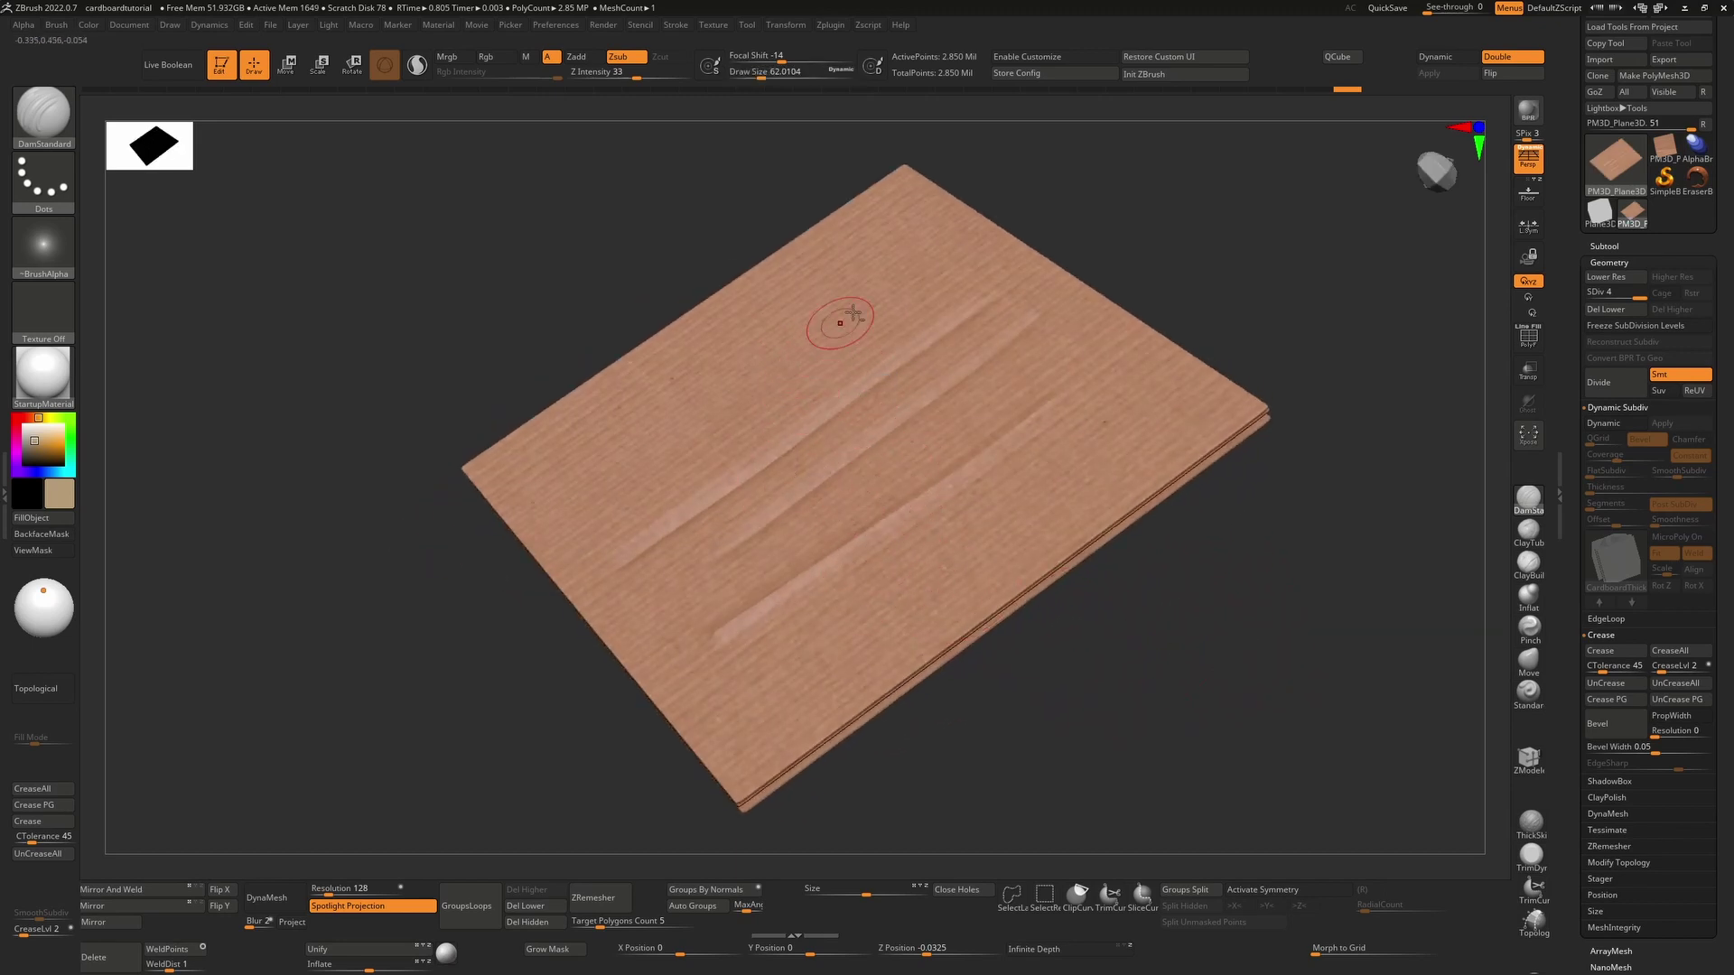
drag(857, 320, 574, 488)
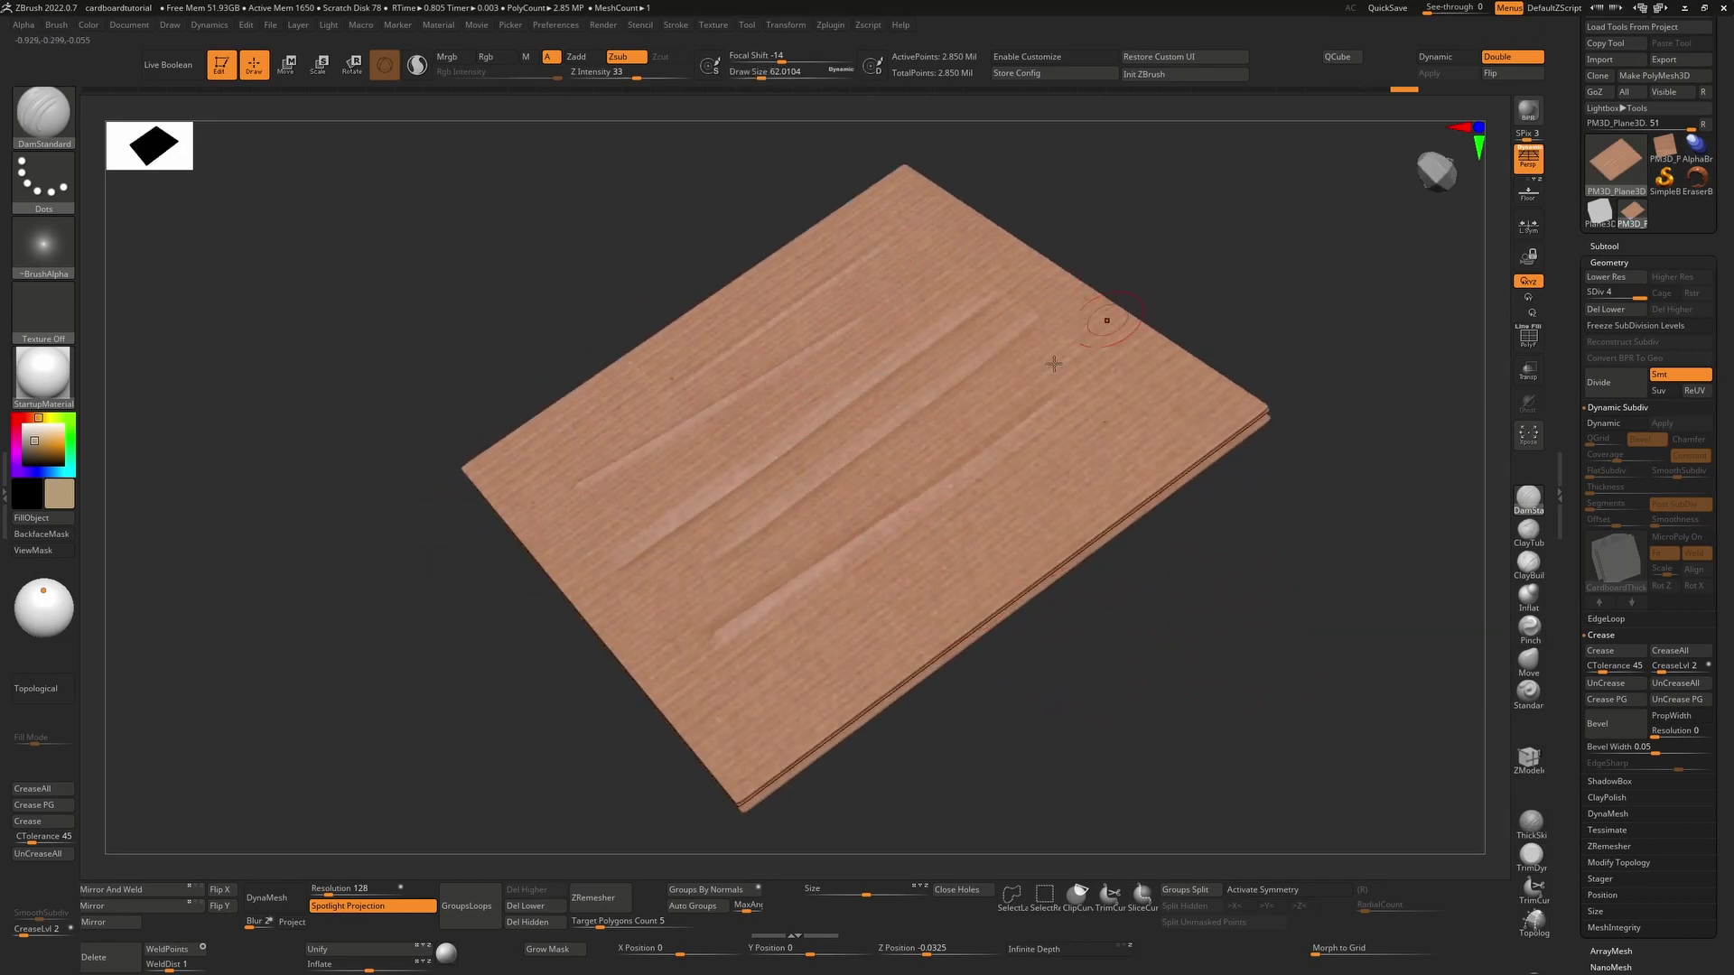
mouse_move(1182, 465)
mouse_down()
mouse_move(1355, 372)
mouse_move(1339, 380)
mouse_up()
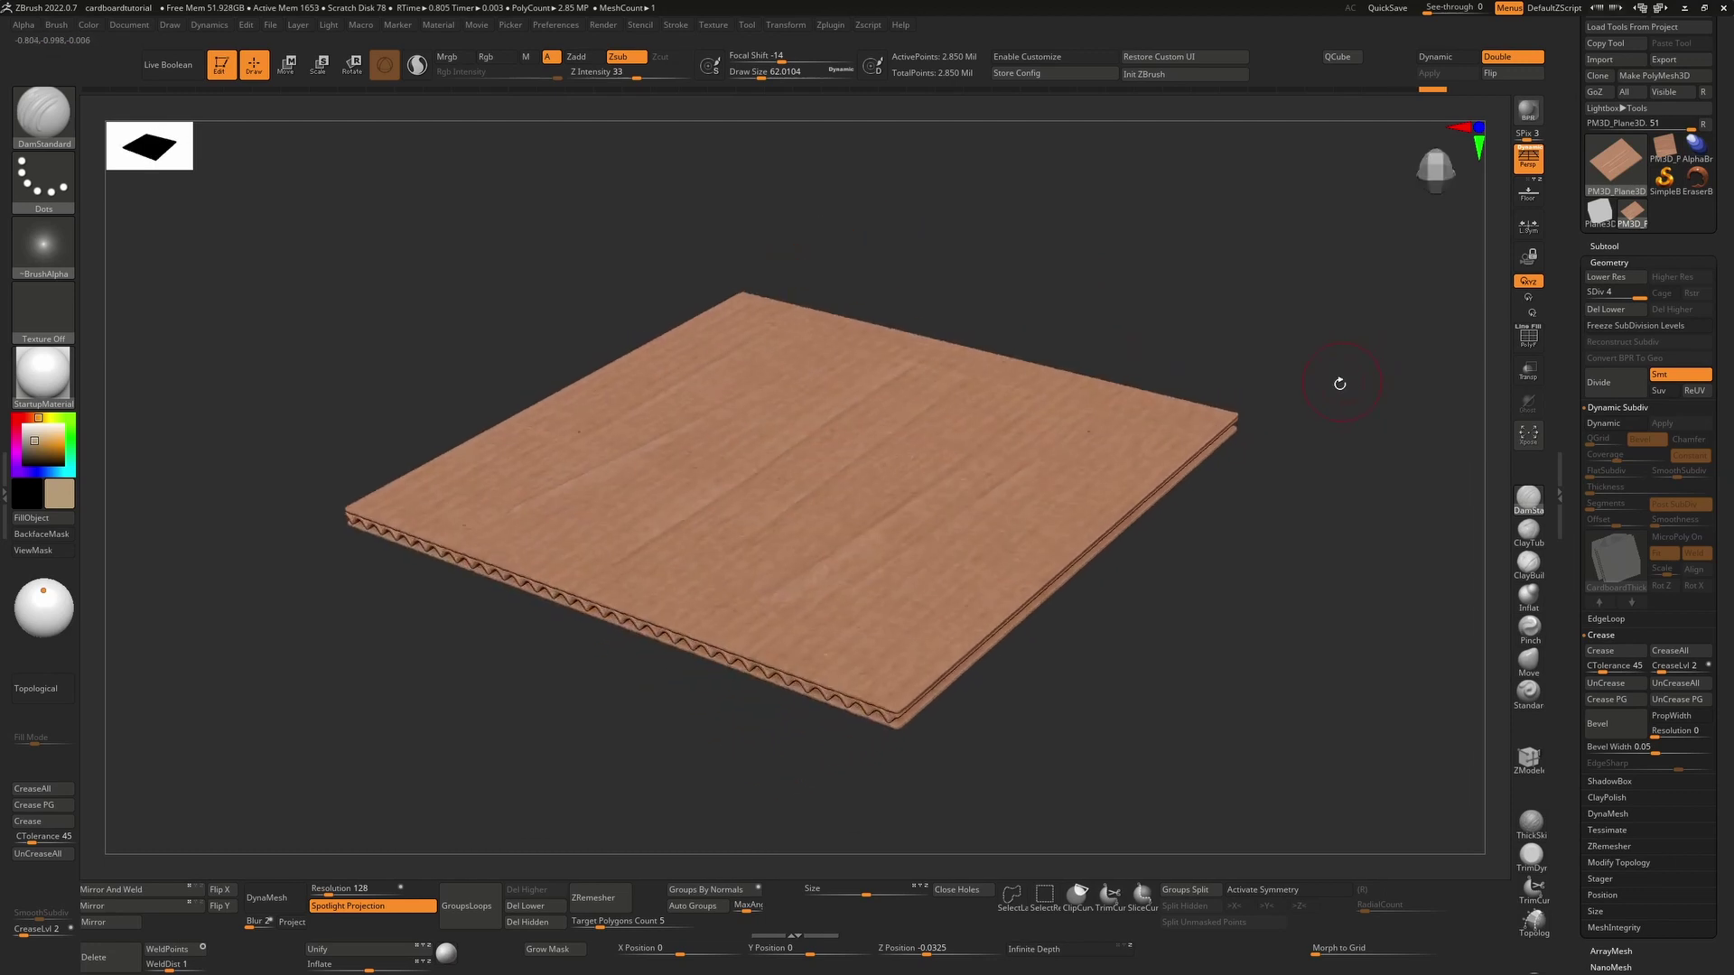
- Warp the board's left corner and corrugated front edge with the Move brush at a draw size of about 180
key(b)
key(m)
key(v)
key(s)
mouse_move(366, 526)
mouse_down()
mouse_move(388, 526)
mouse_move(358, 500)
mouse_move(394, 518)
mouse_up()
drag(480, 578, 472, 568)
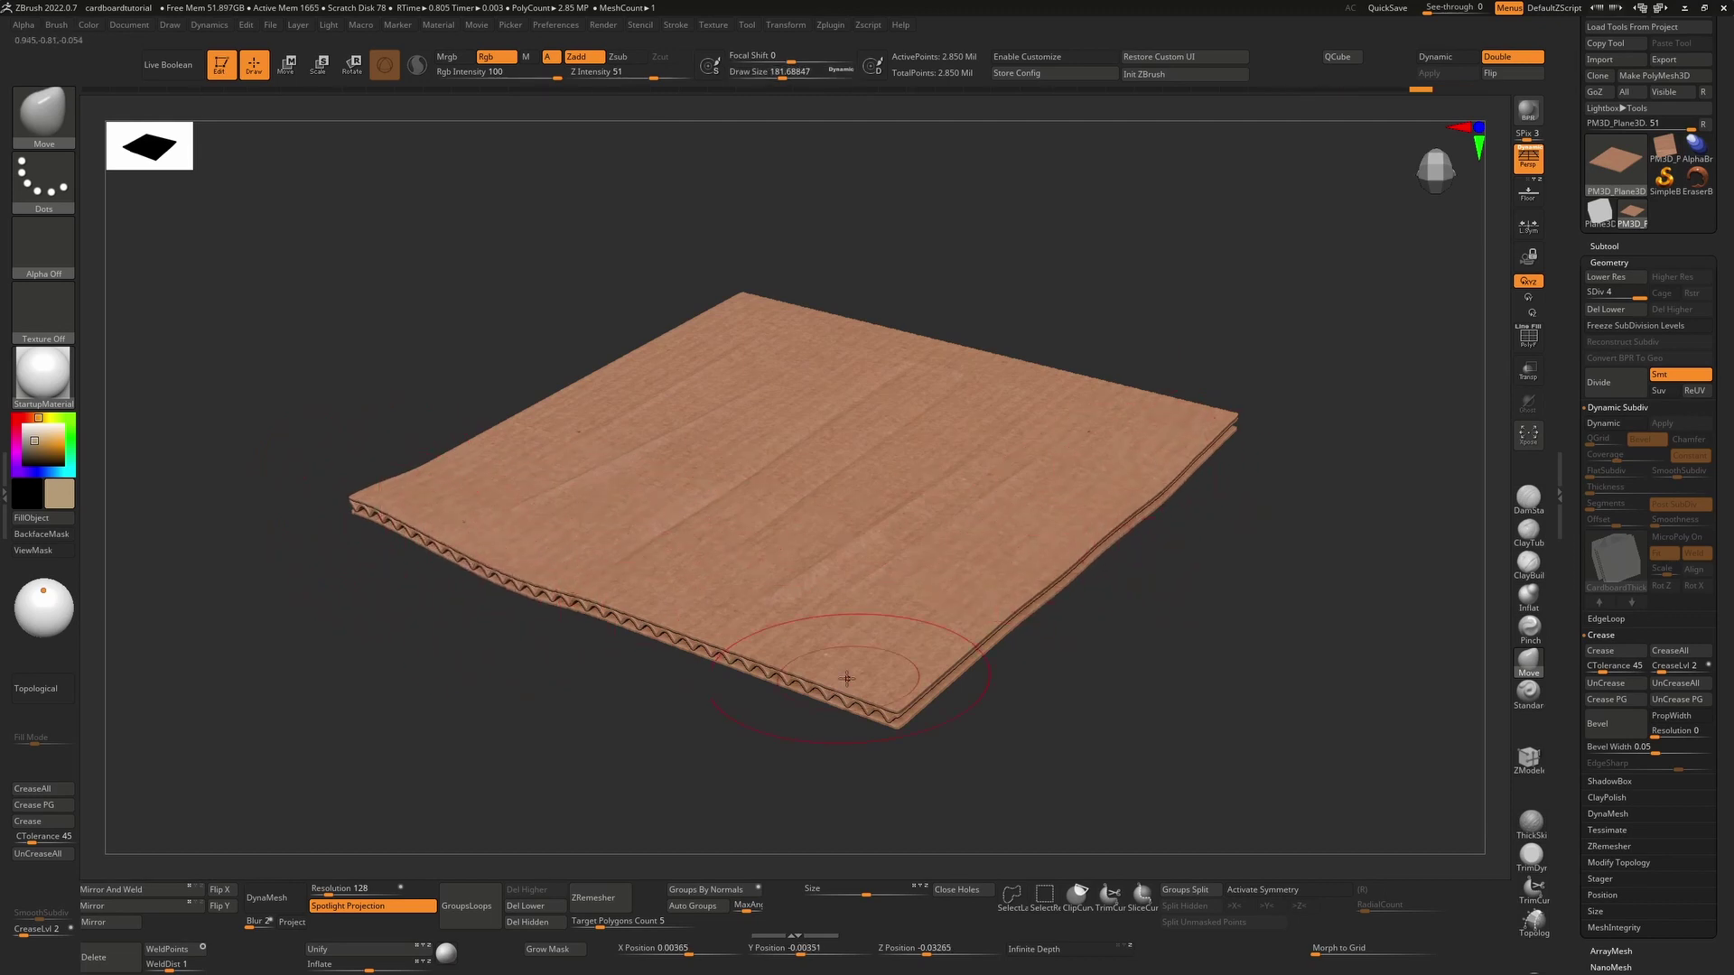
- Squash the board's front corner with the Pinch brush at a draw size of about 167
key(b)
key(Escape)
key(b)
key(p)
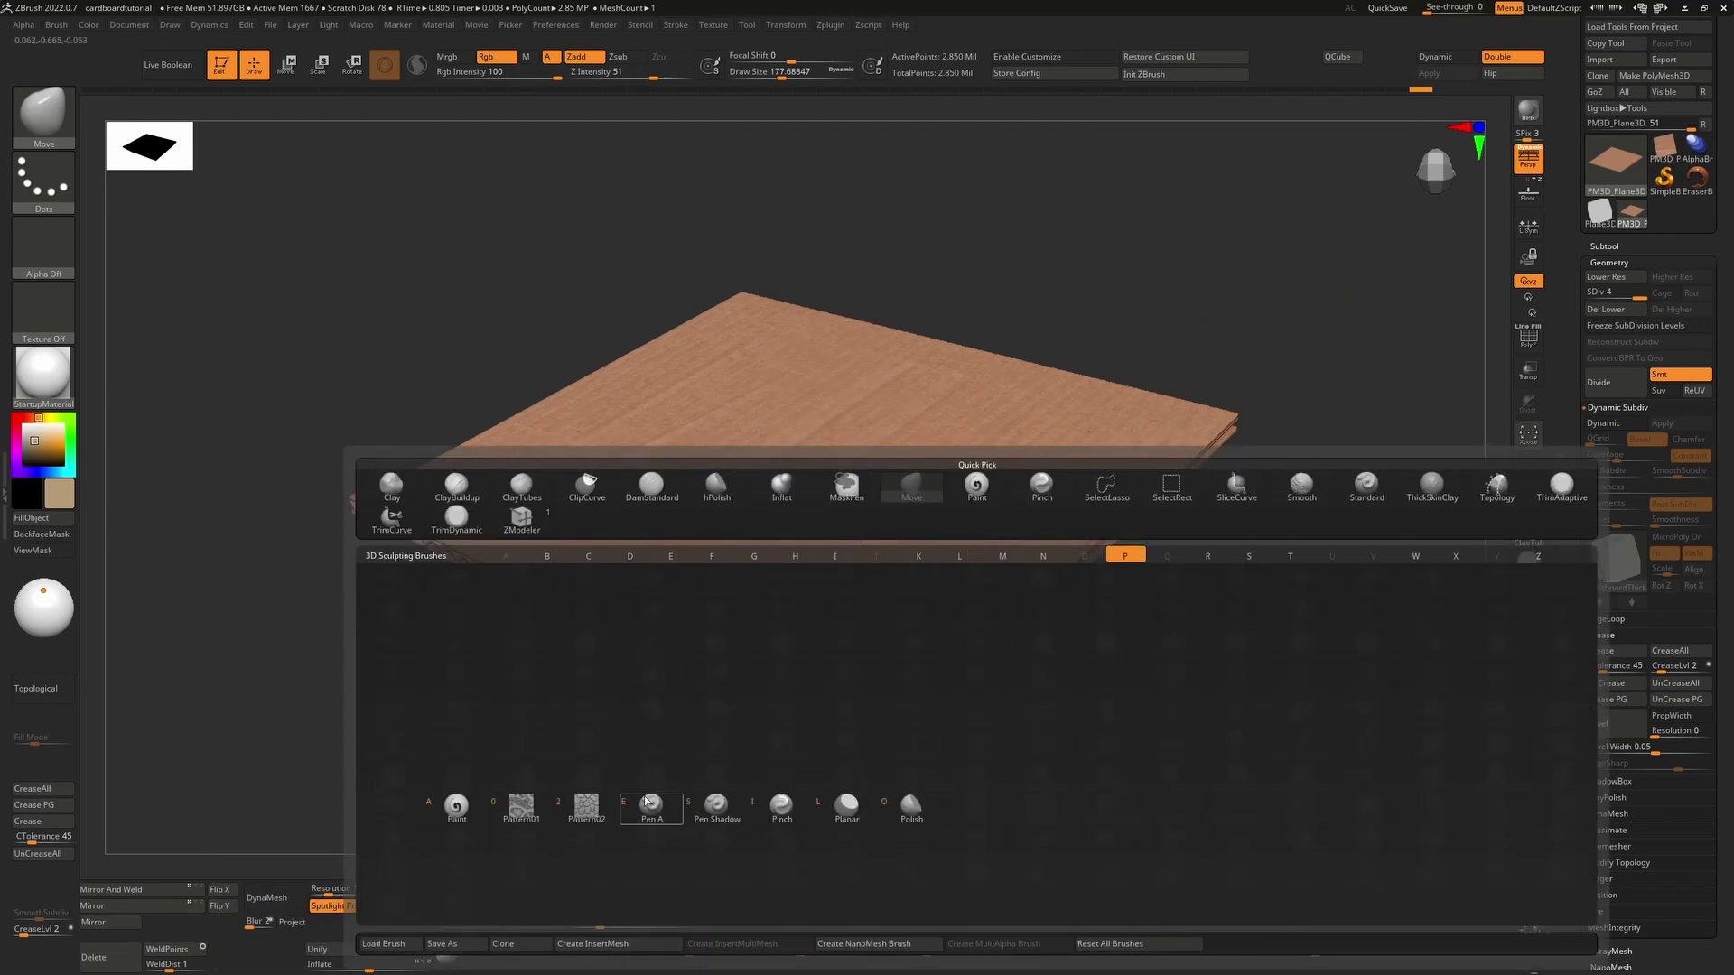
click(782, 809)
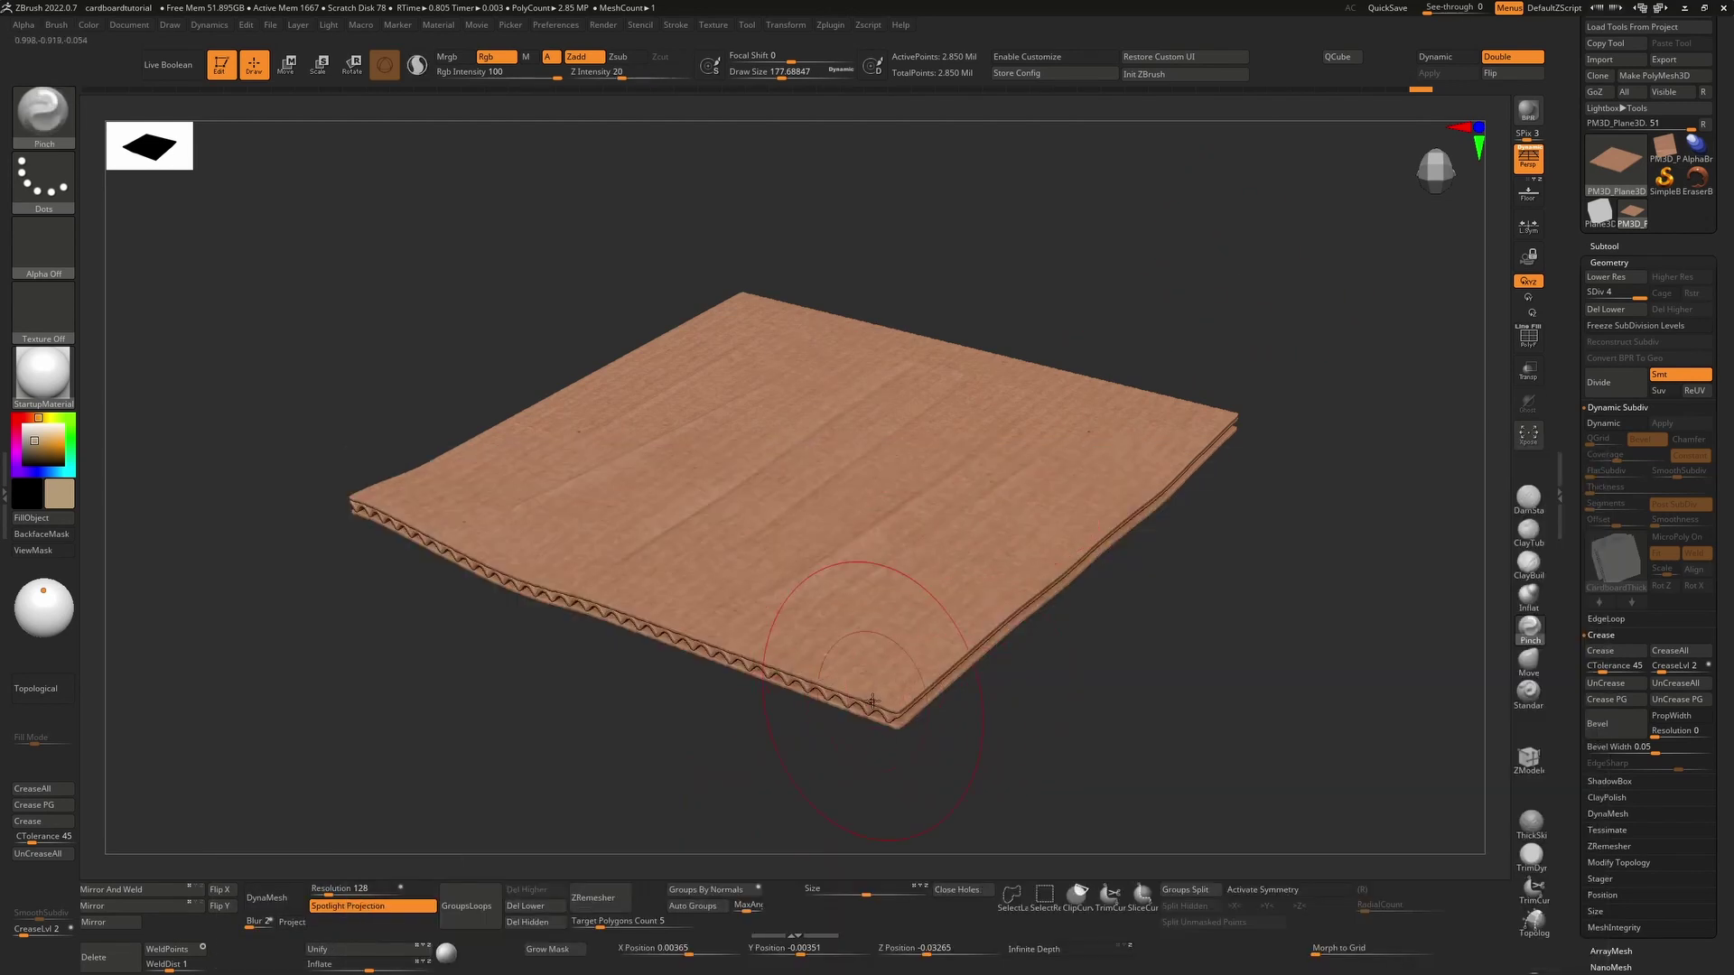
key(s)
drag(876, 711, 875, 711)
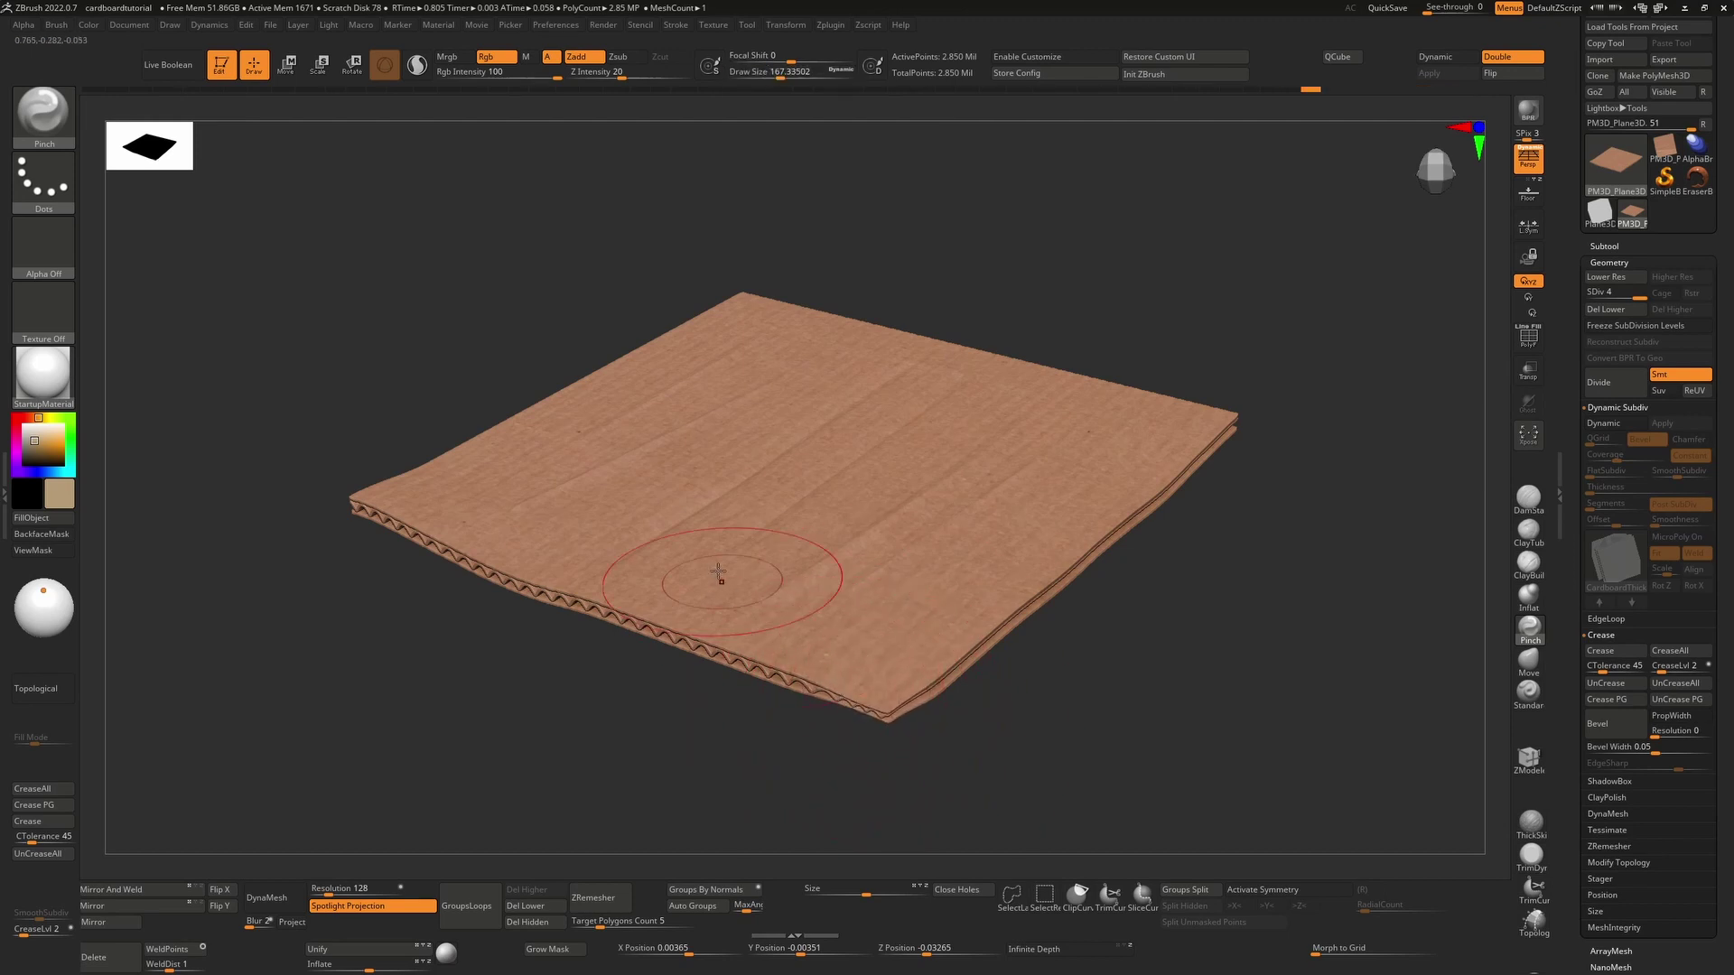
key(f)
- Mask the left part of the board, parallel to the flutes, with the MaskLasso brush
key(ctrl)
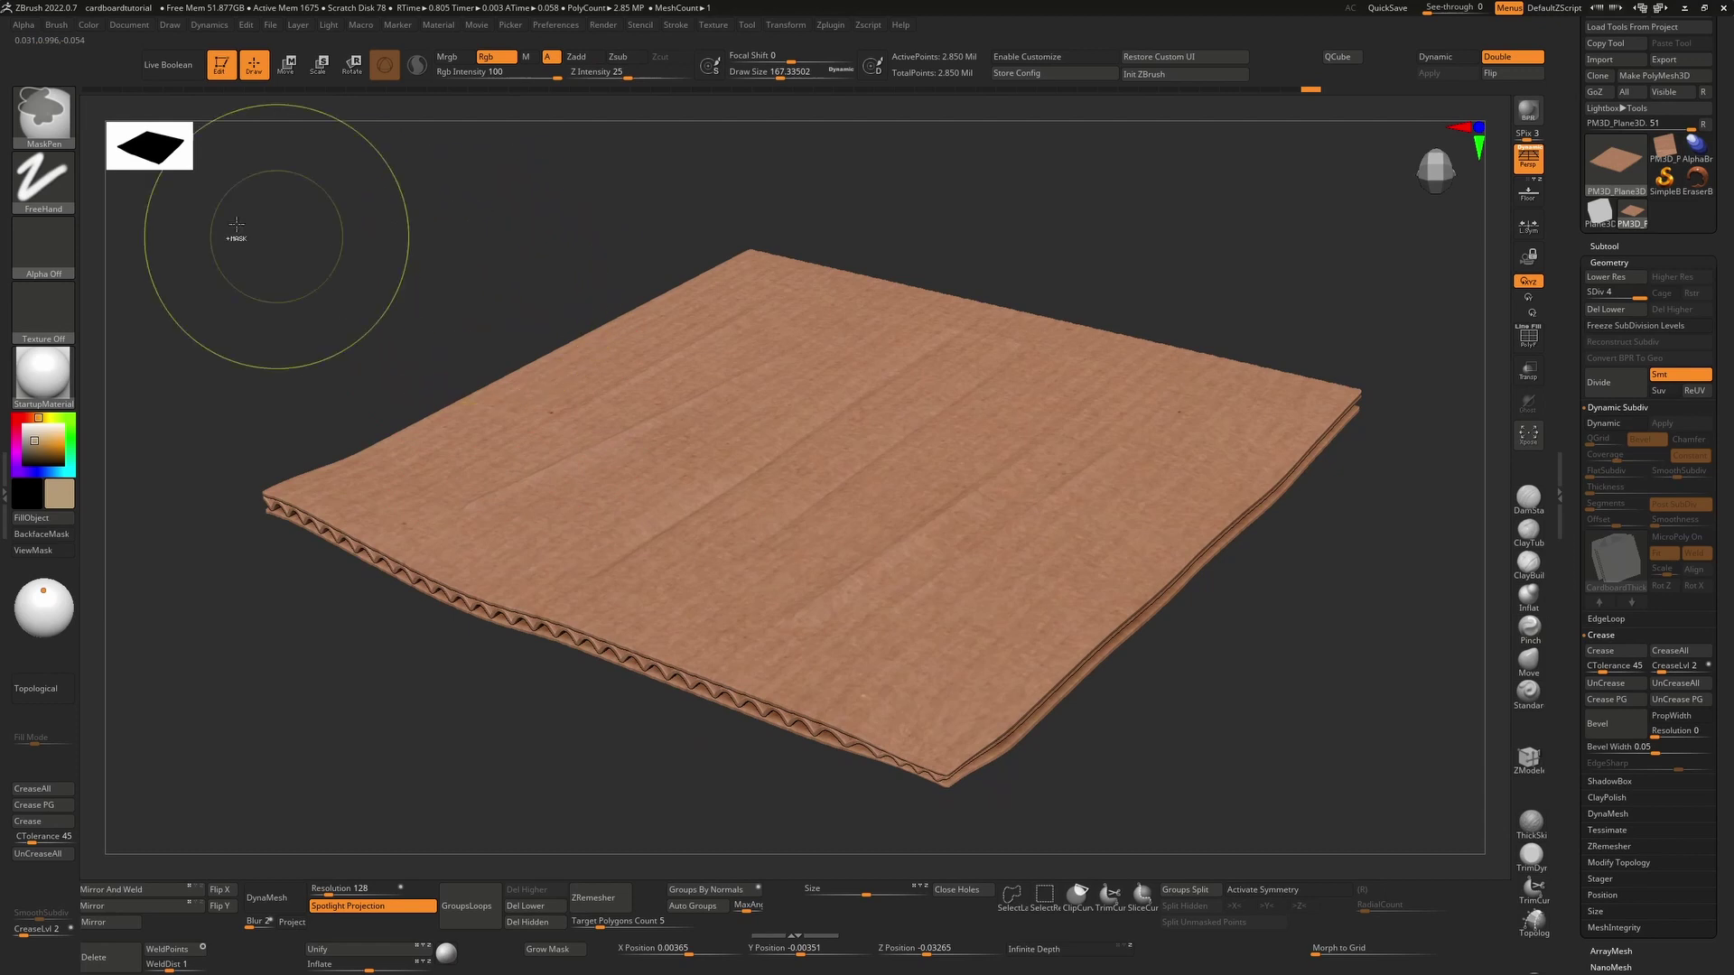
click(44, 114)
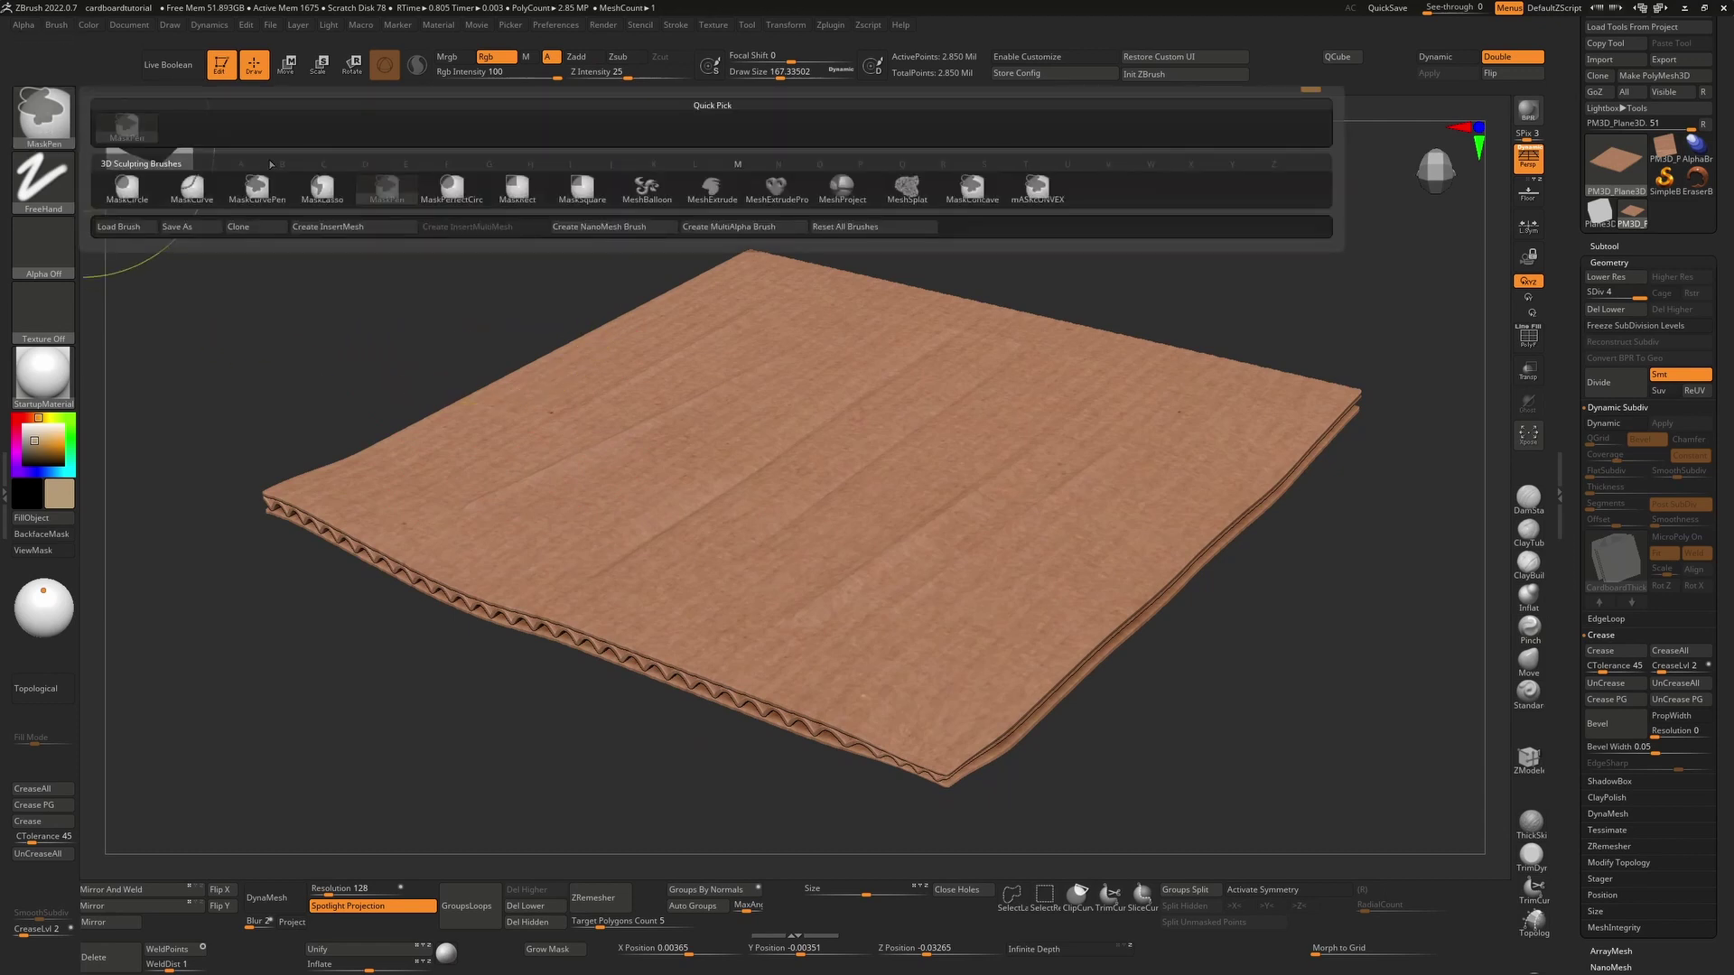
click(317, 201)
mouse_move(936, 259)
ctrl+mouse_down()
mouse_move(666, 447)
mouse_move(224, 665)
ctrl+mouse_up()
ctrl+drag(763, 181, 768, 186)
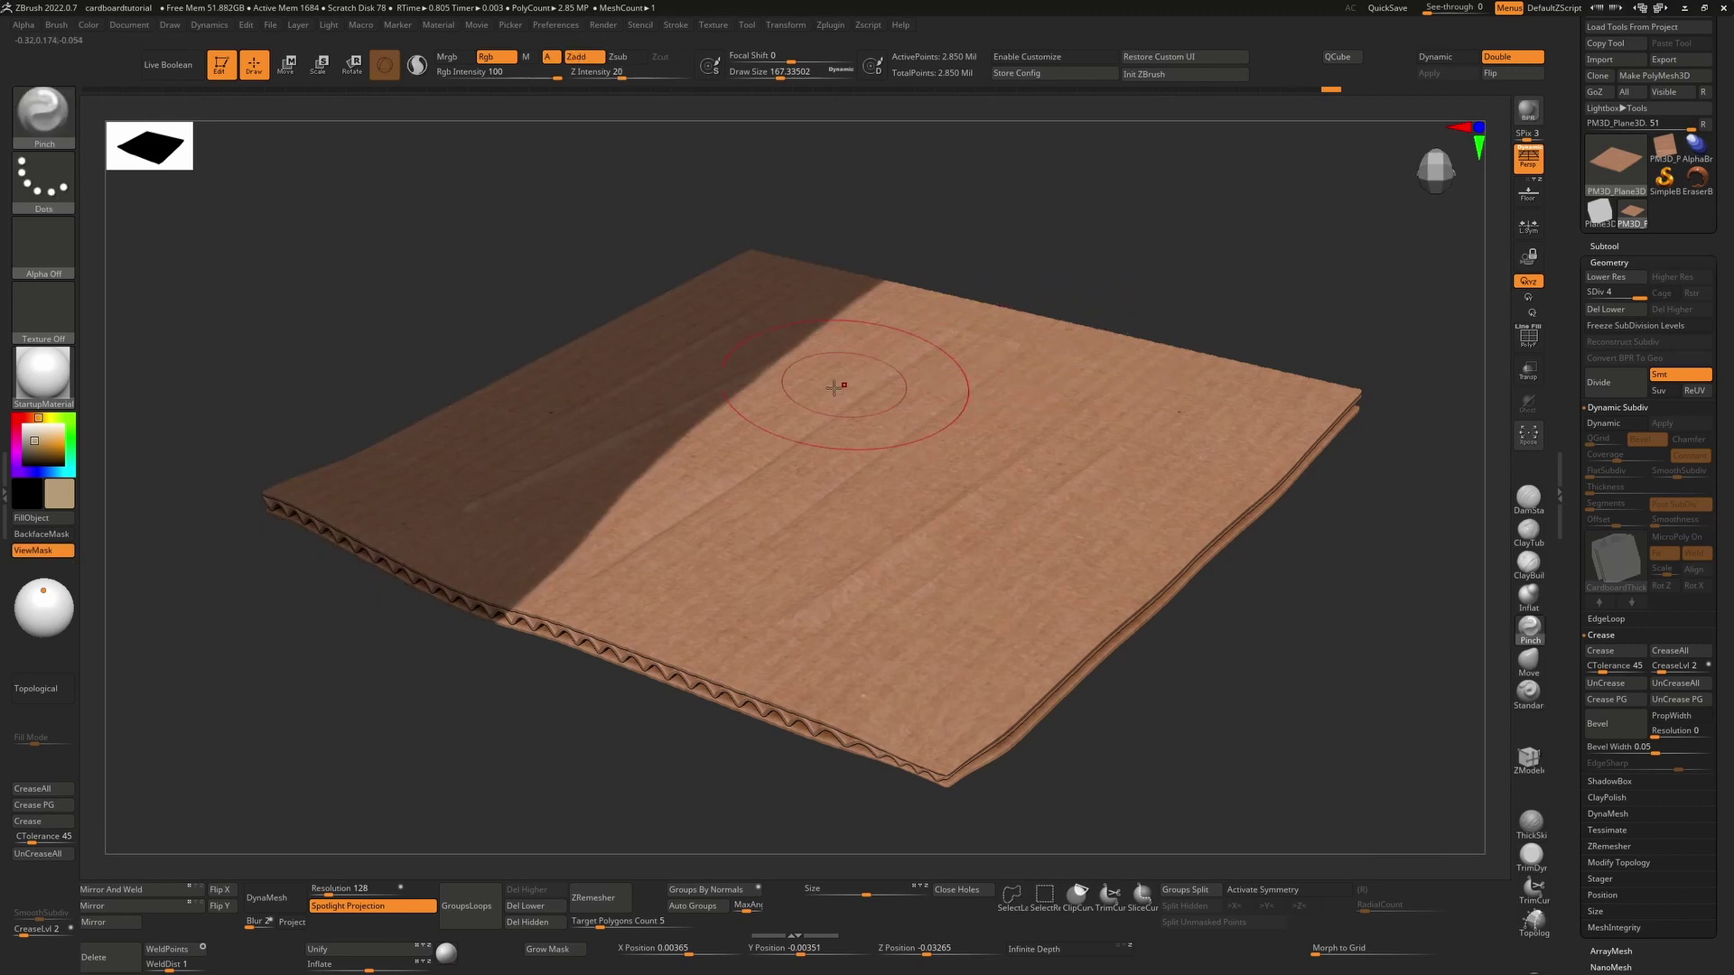
- Invert the mask so the board's left part is free and place the transform gizmo on the fold line
key(w)
drag(935, 331, 1015, 281)
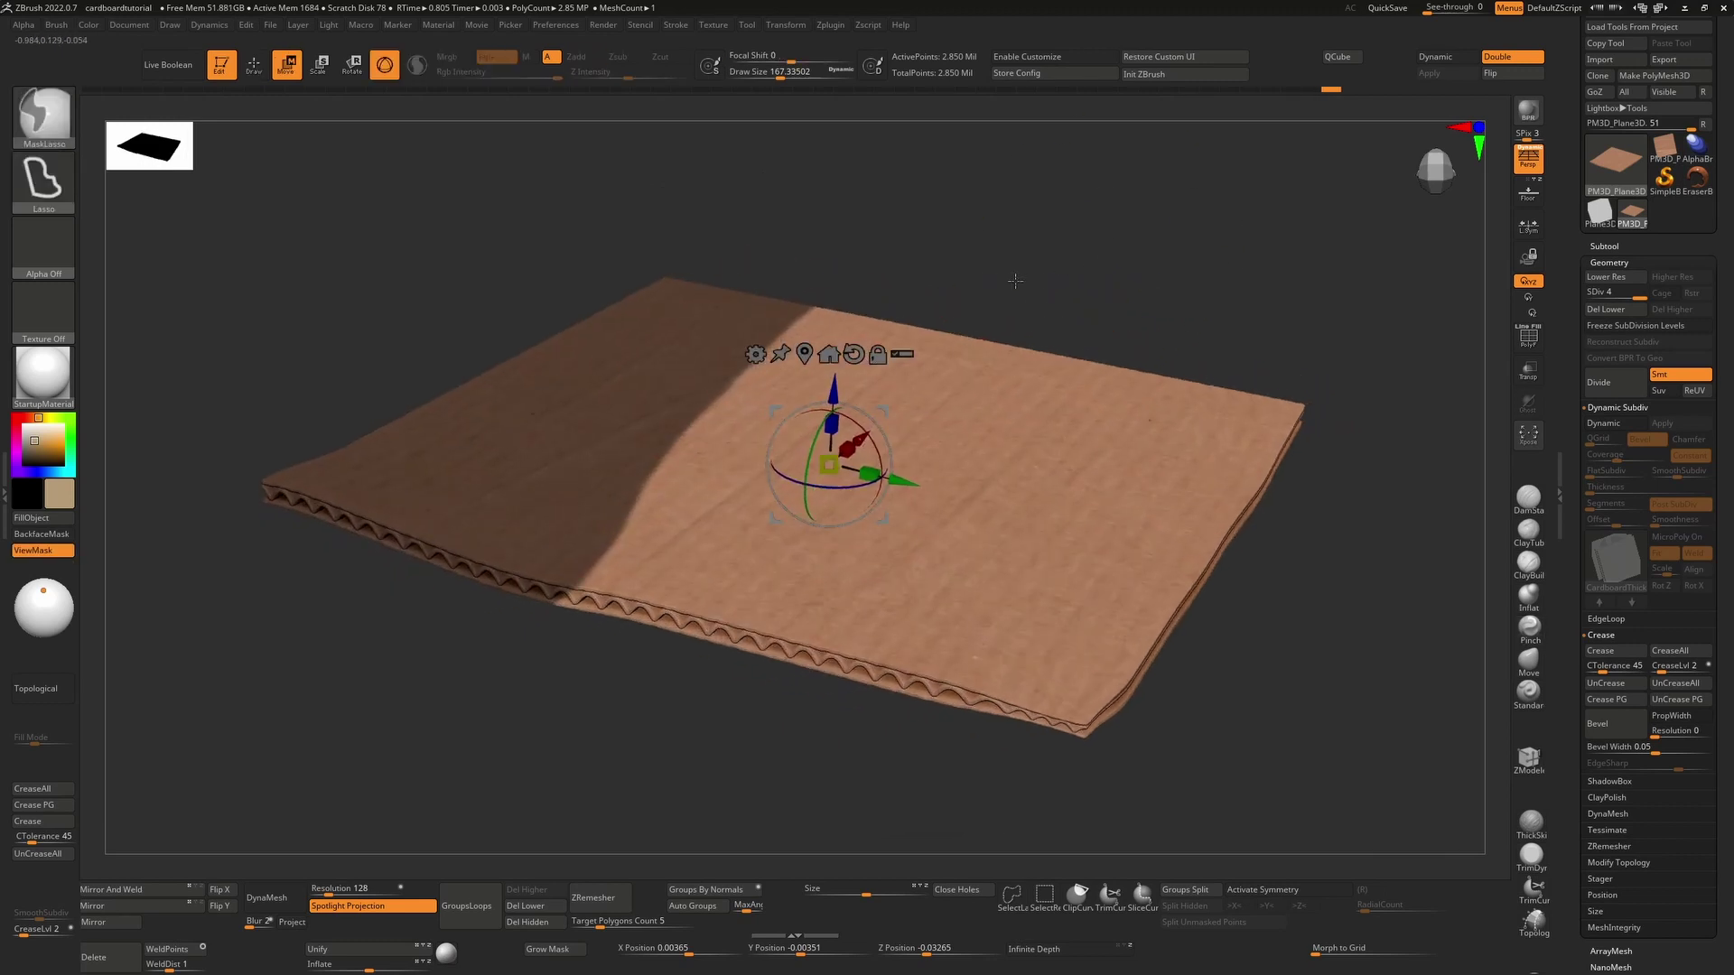
ctrl+click(1050, 251)
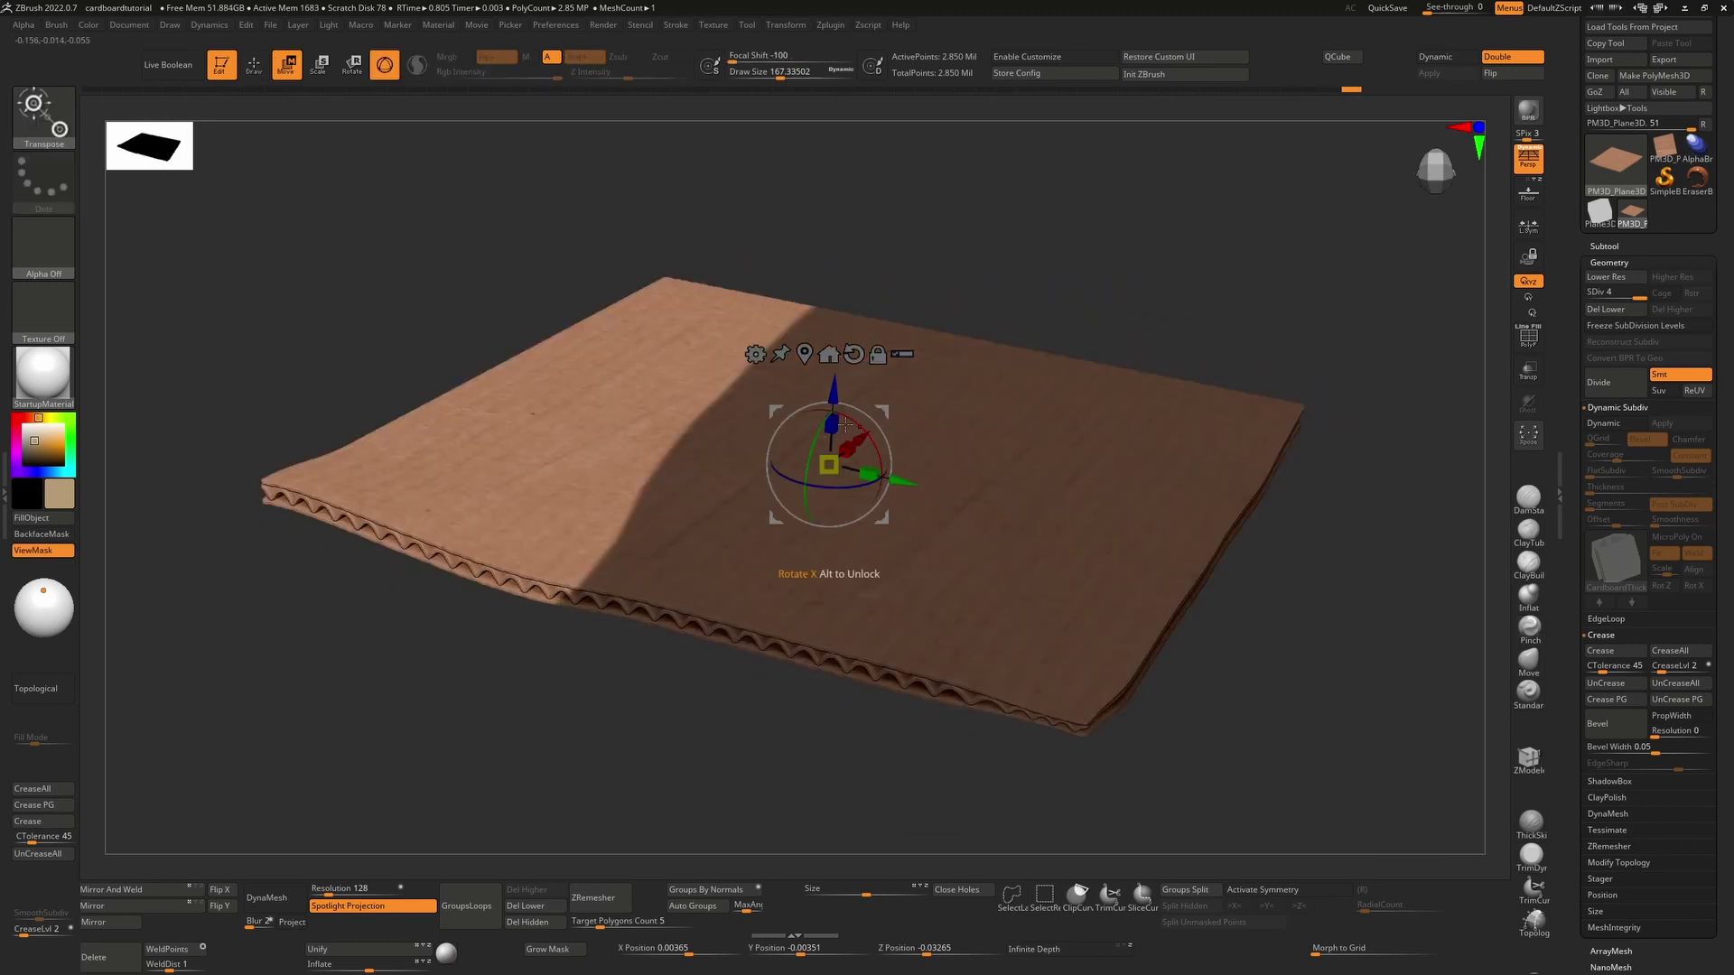
click(717, 400)
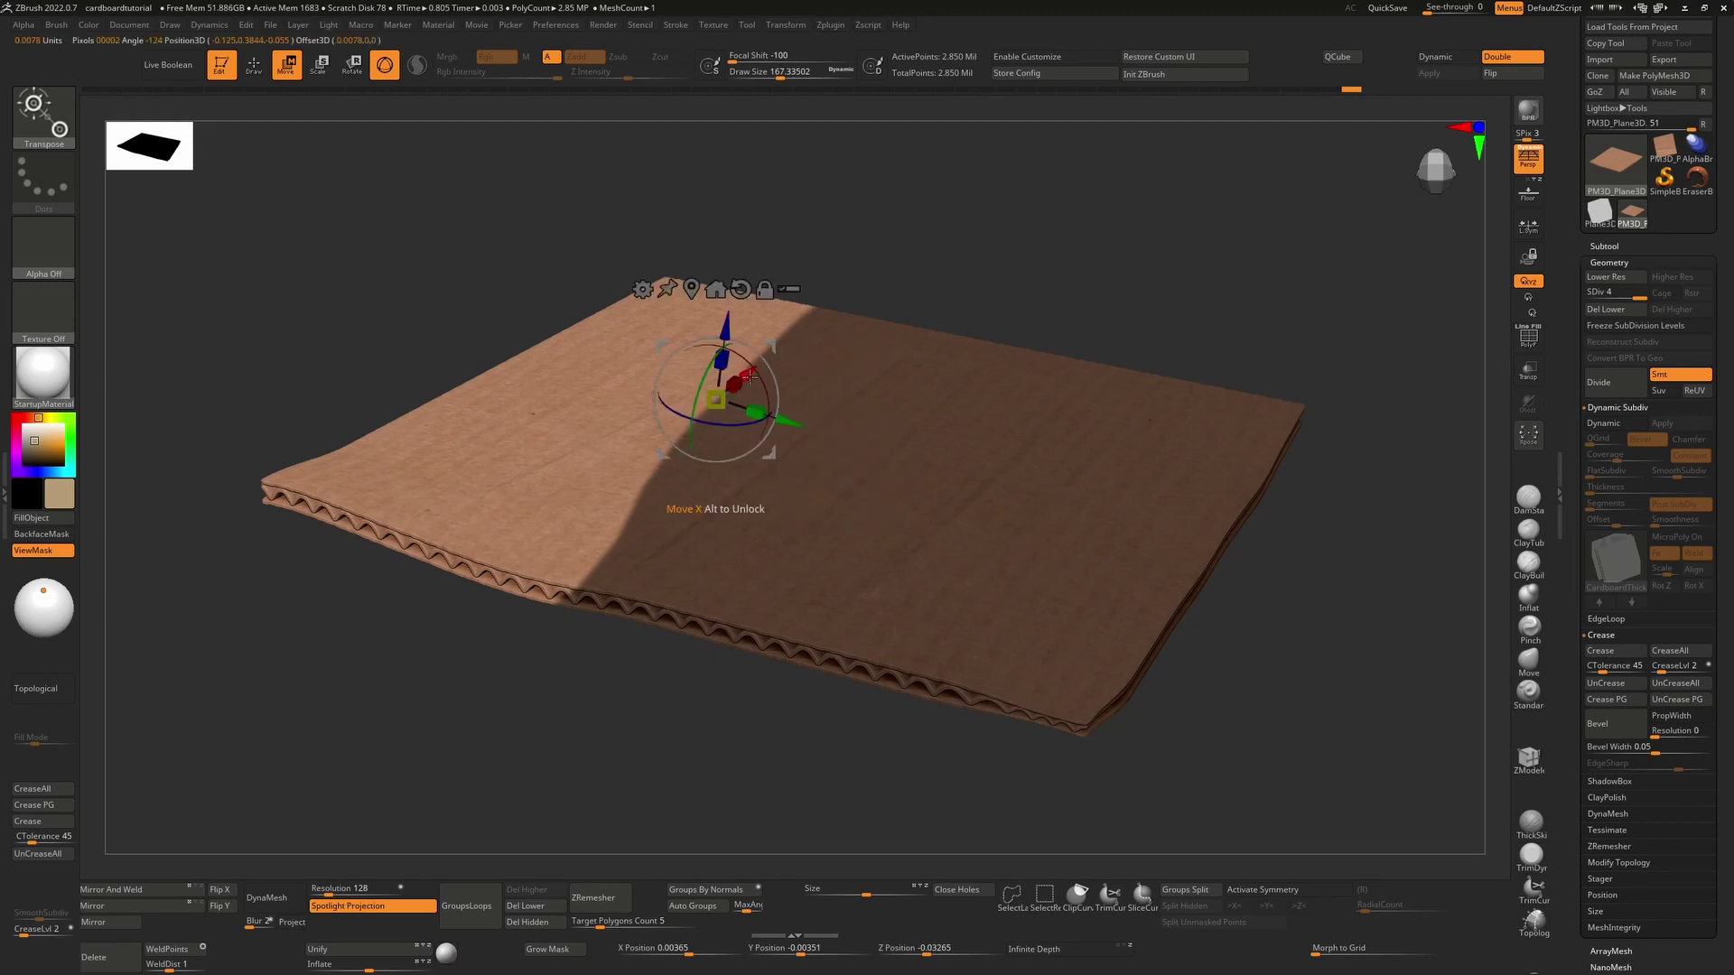
- Bend the unmasked left part of the board upward along the fold with the gizmo and clear the mask
drag(744, 362, 742, 318)
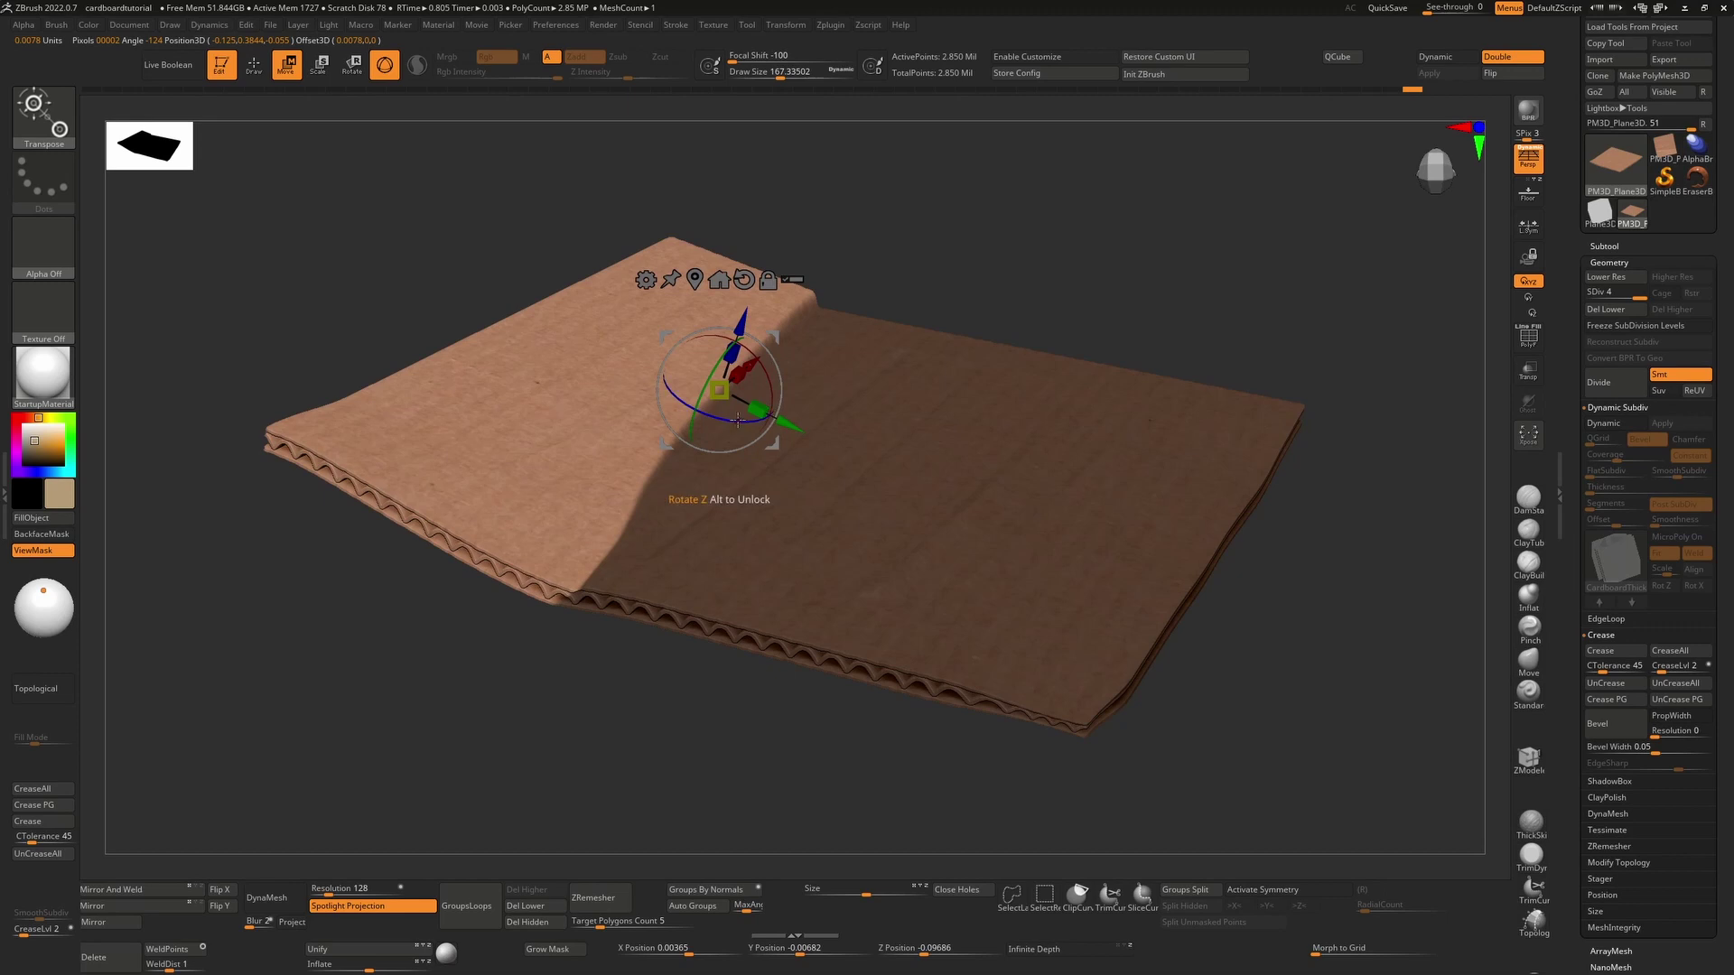
drag(748, 419, 736, 415)
drag(773, 334, 777, 329)
ctrl+drag(1048, 231, 1099, 306)
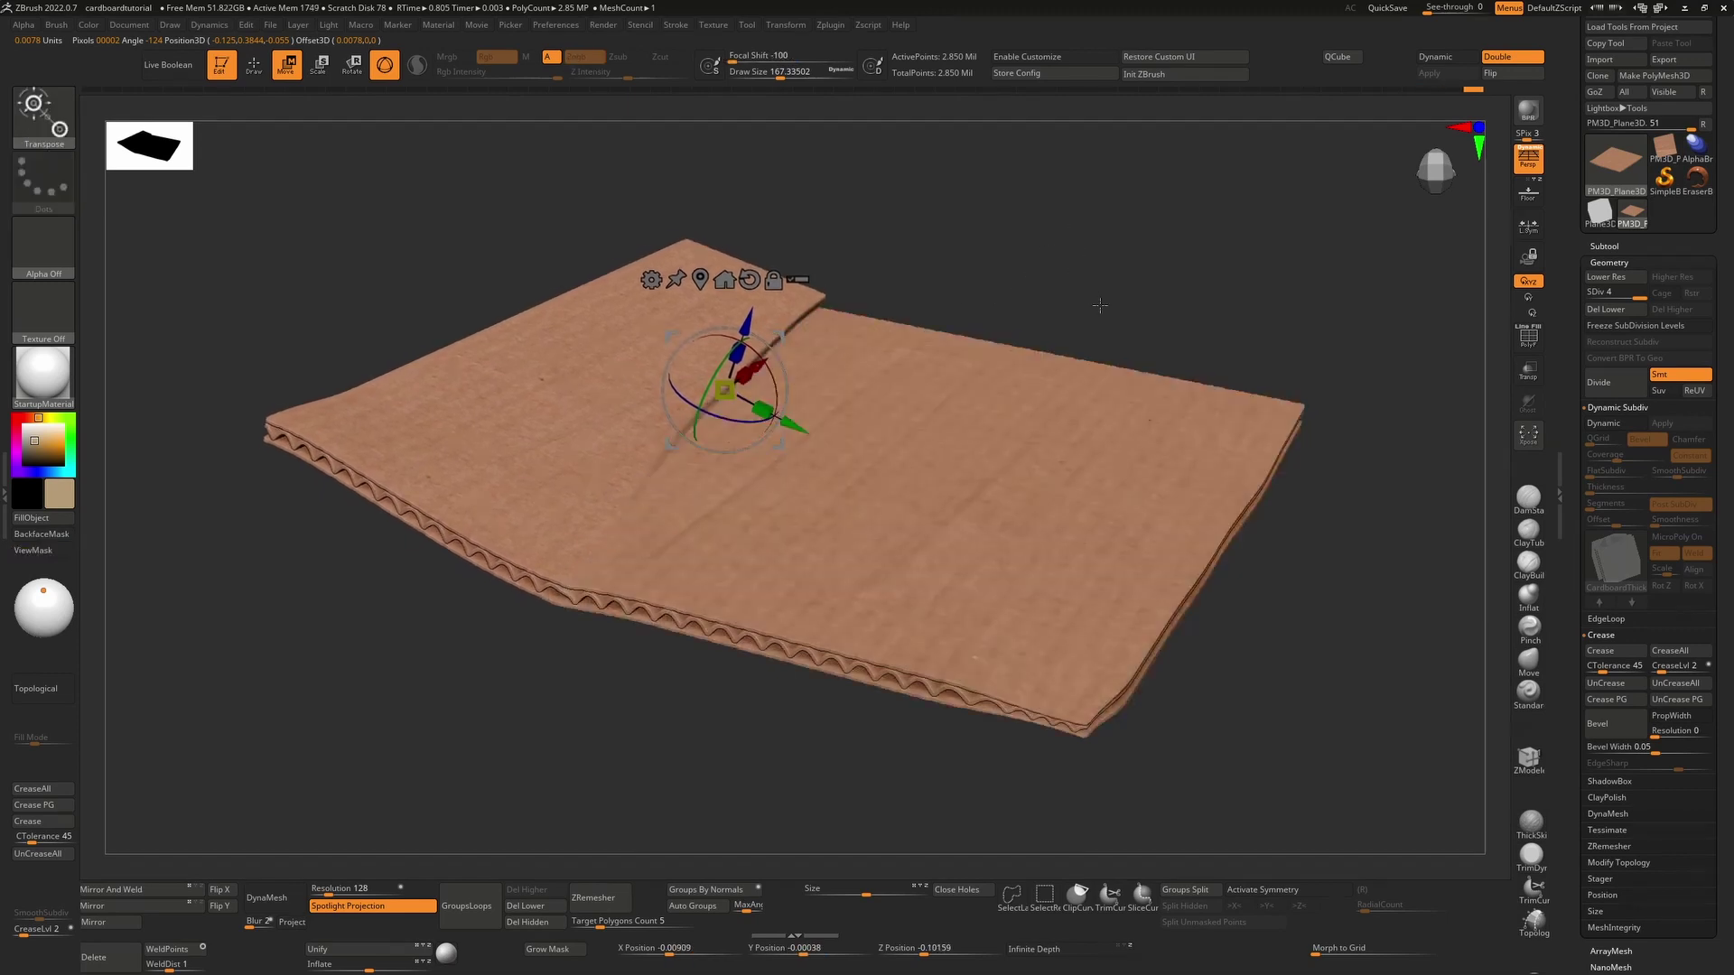
key(q)
right_drag(957, 353, 952, 342)
drag(1165, 357, 1294, 425)
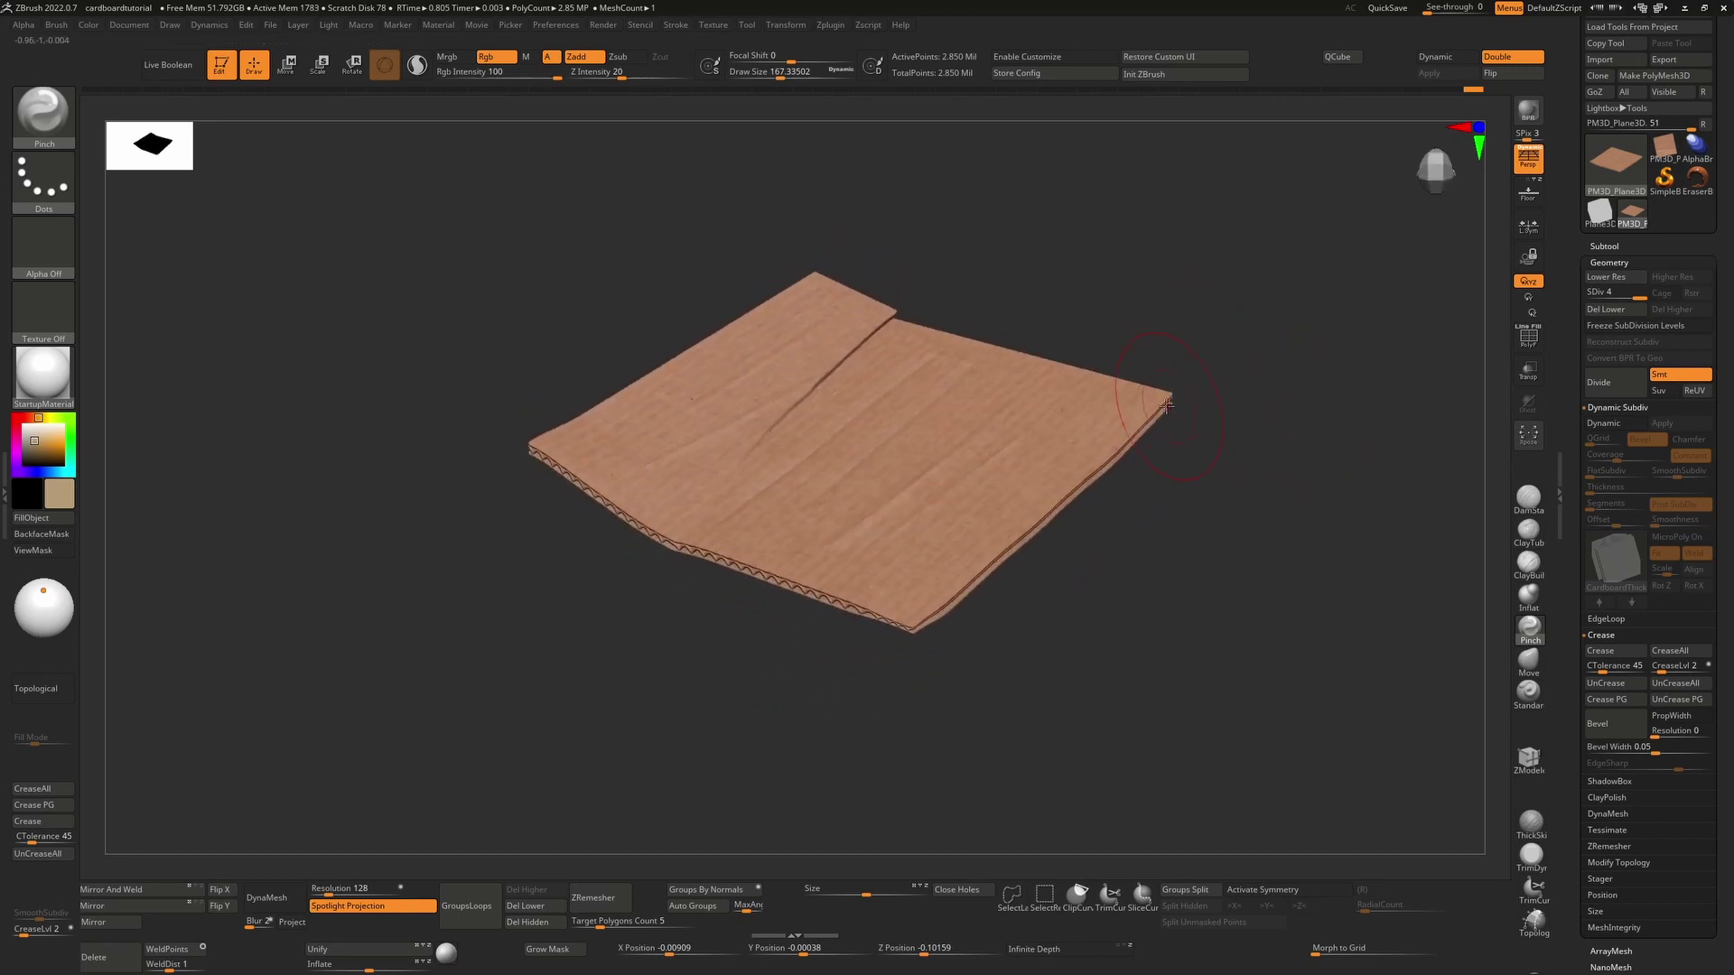
mouse_move(1192, 399)
mouse_down()
mouse_move(1393, 398)
mouse_move(1185, 454)
mouse_move(1227, 454)
mouse_up()
drag(1117, 599, 1128, 560)
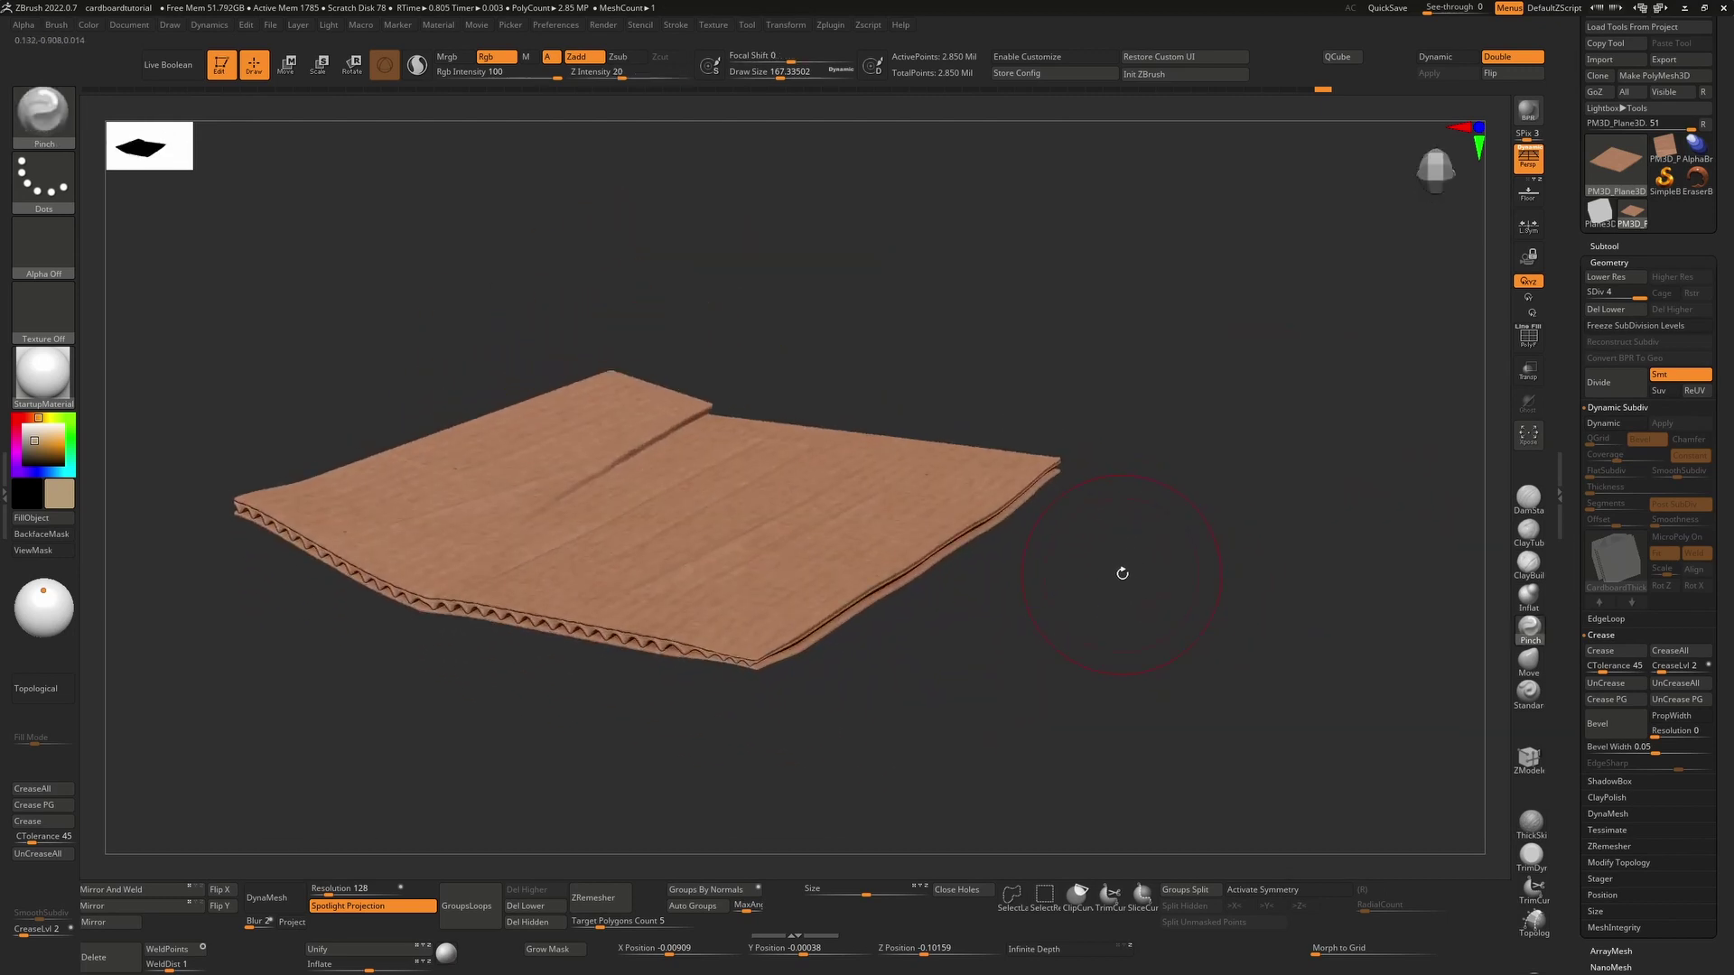
- Undo the board back to its live MicroPoly plane and toggle Dynamic Subdiv off and on to compare the base grid
key(ctrl+z)
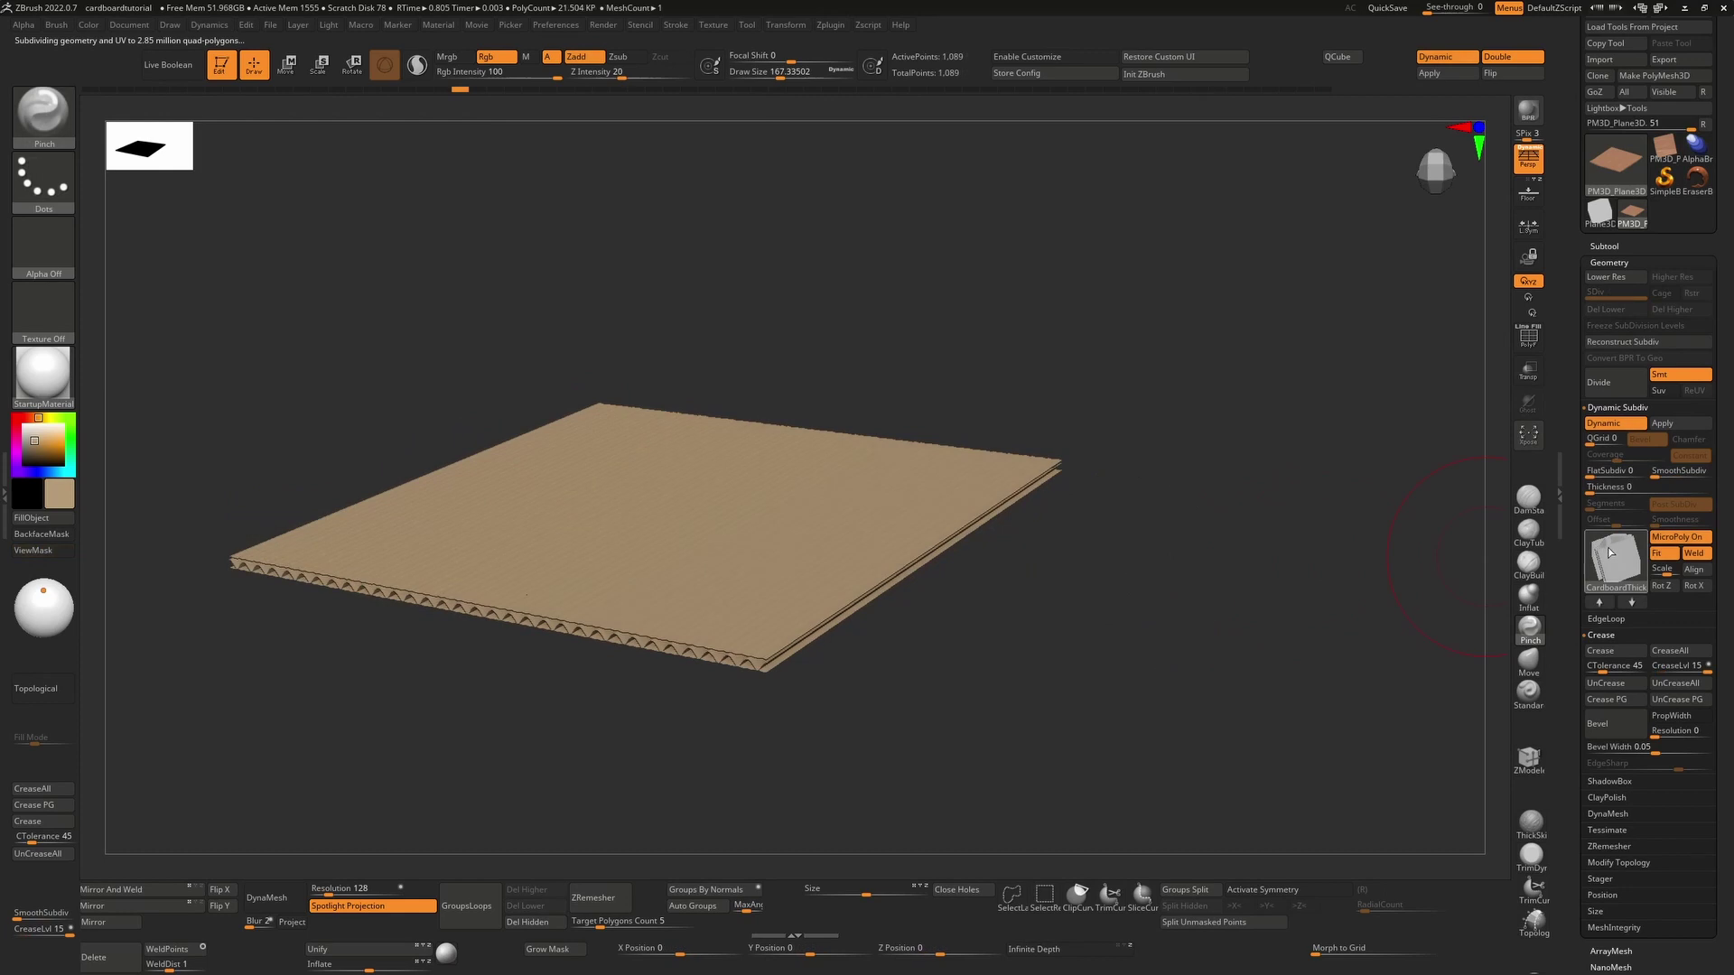
mouse_move(1617, 553)
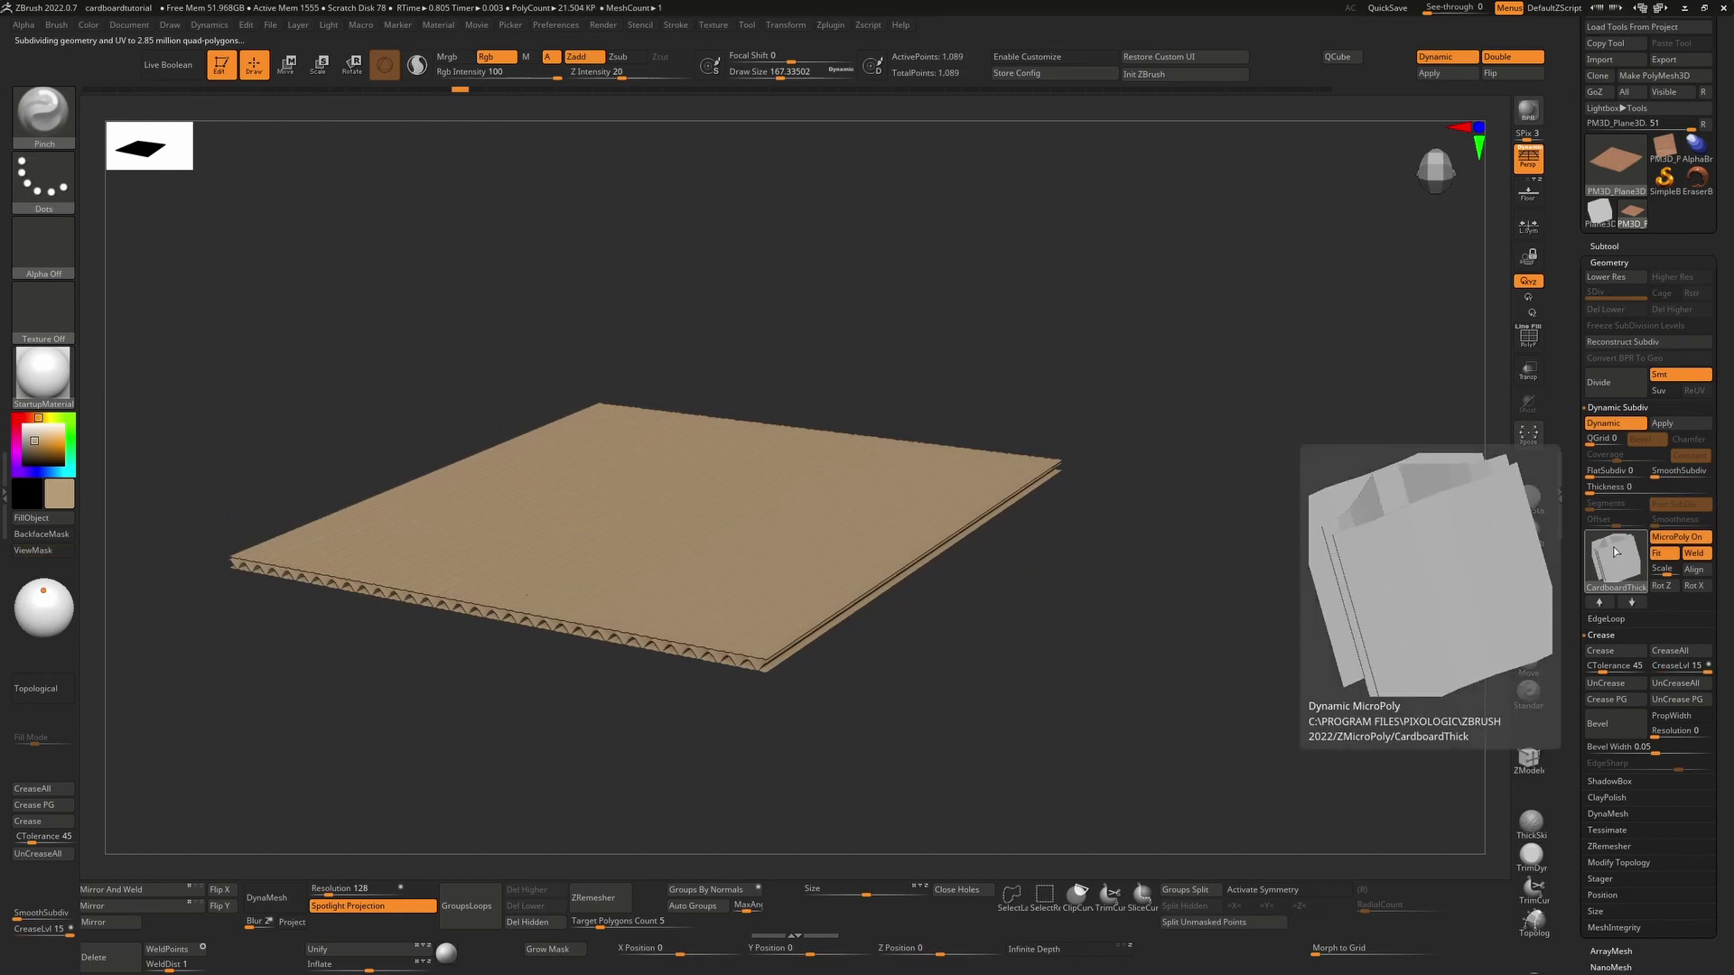
click(1627, 423)
key(shift+f)
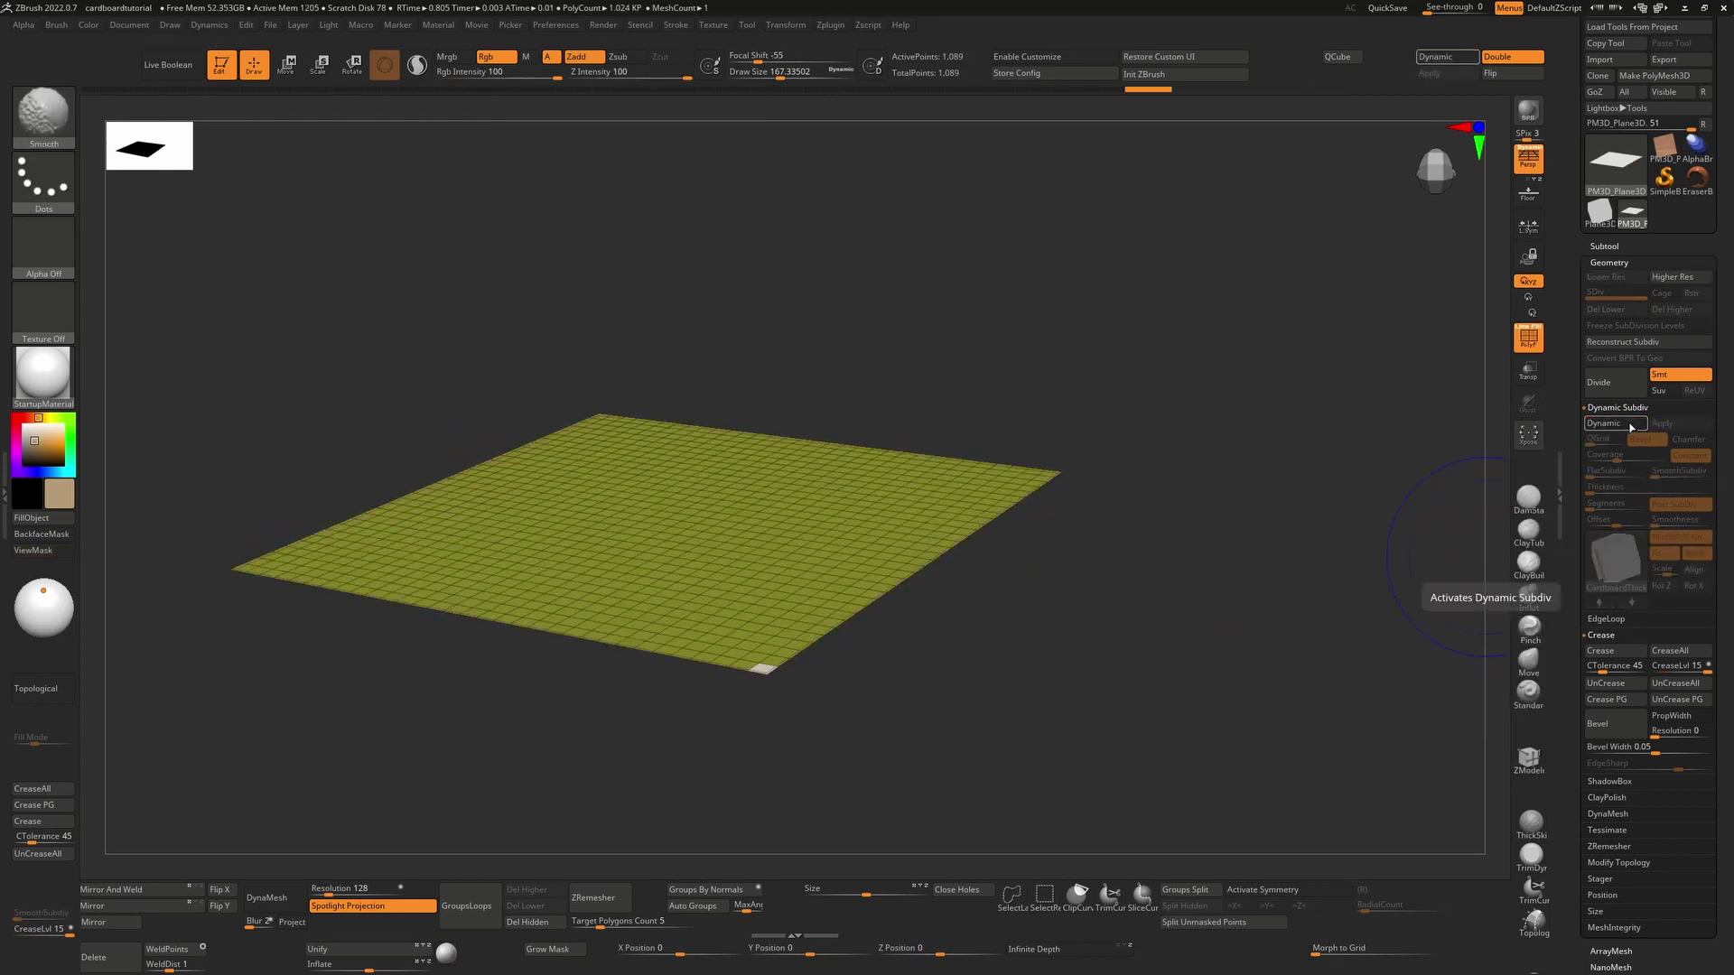
click(1629, 424)
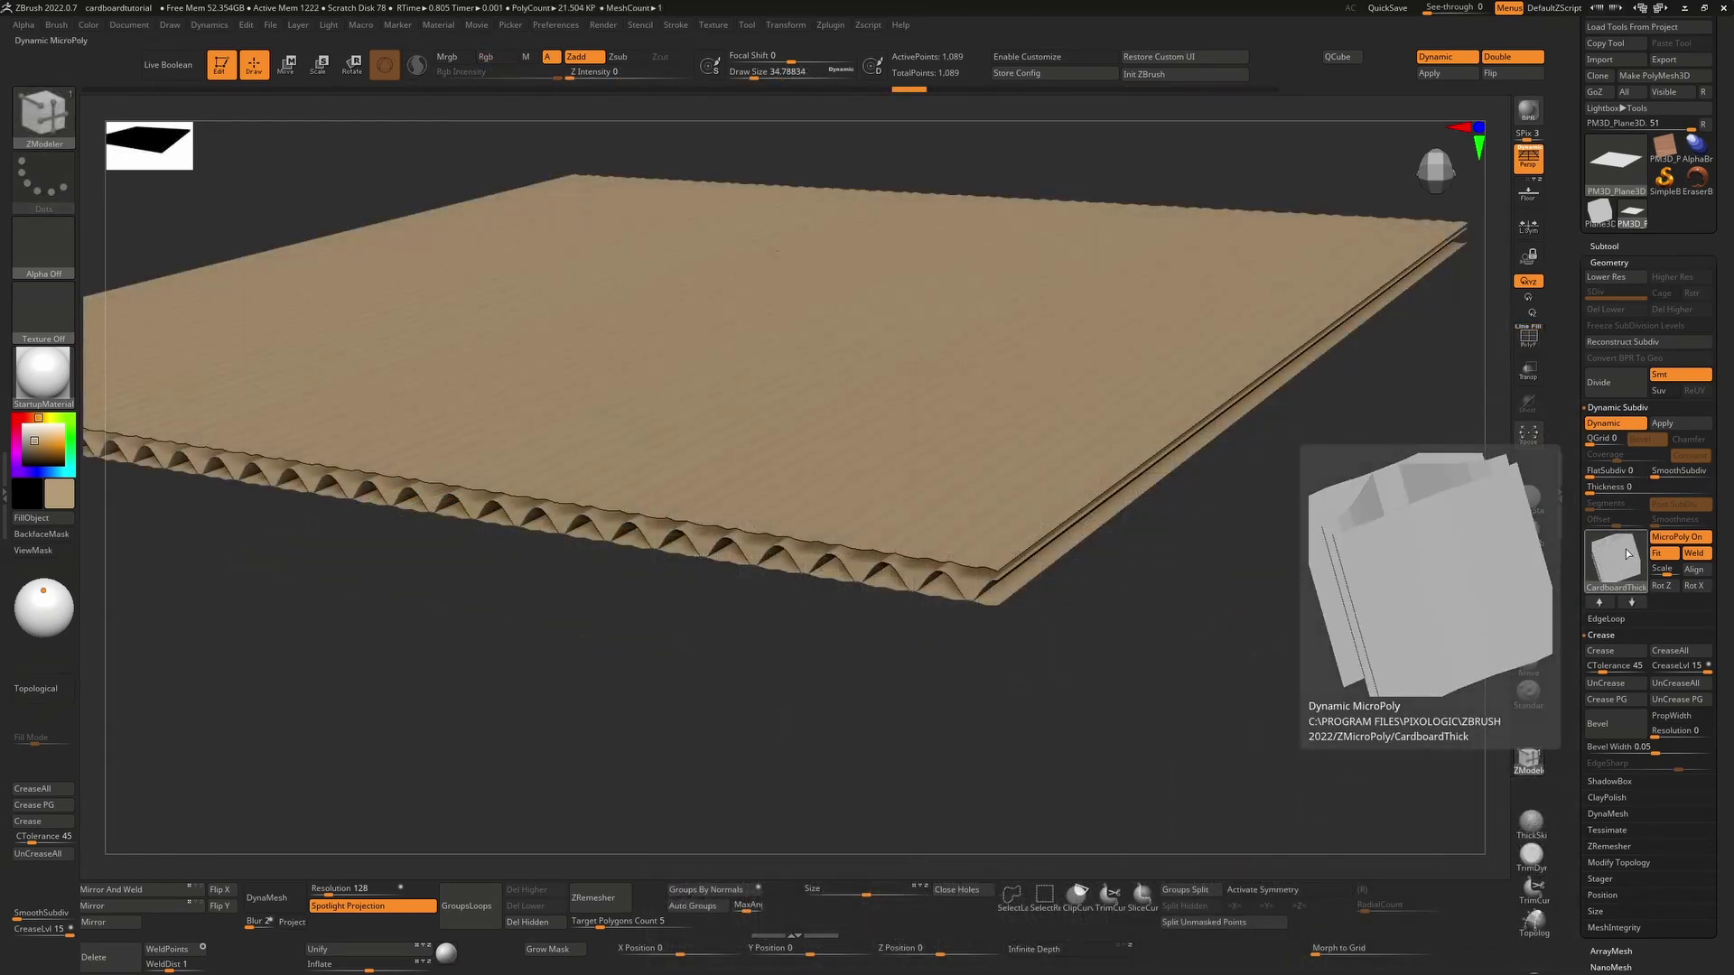
- Change the board's MicroPoly mesh to CardboardMedium and apply it as real geometry
click(1628, 555)
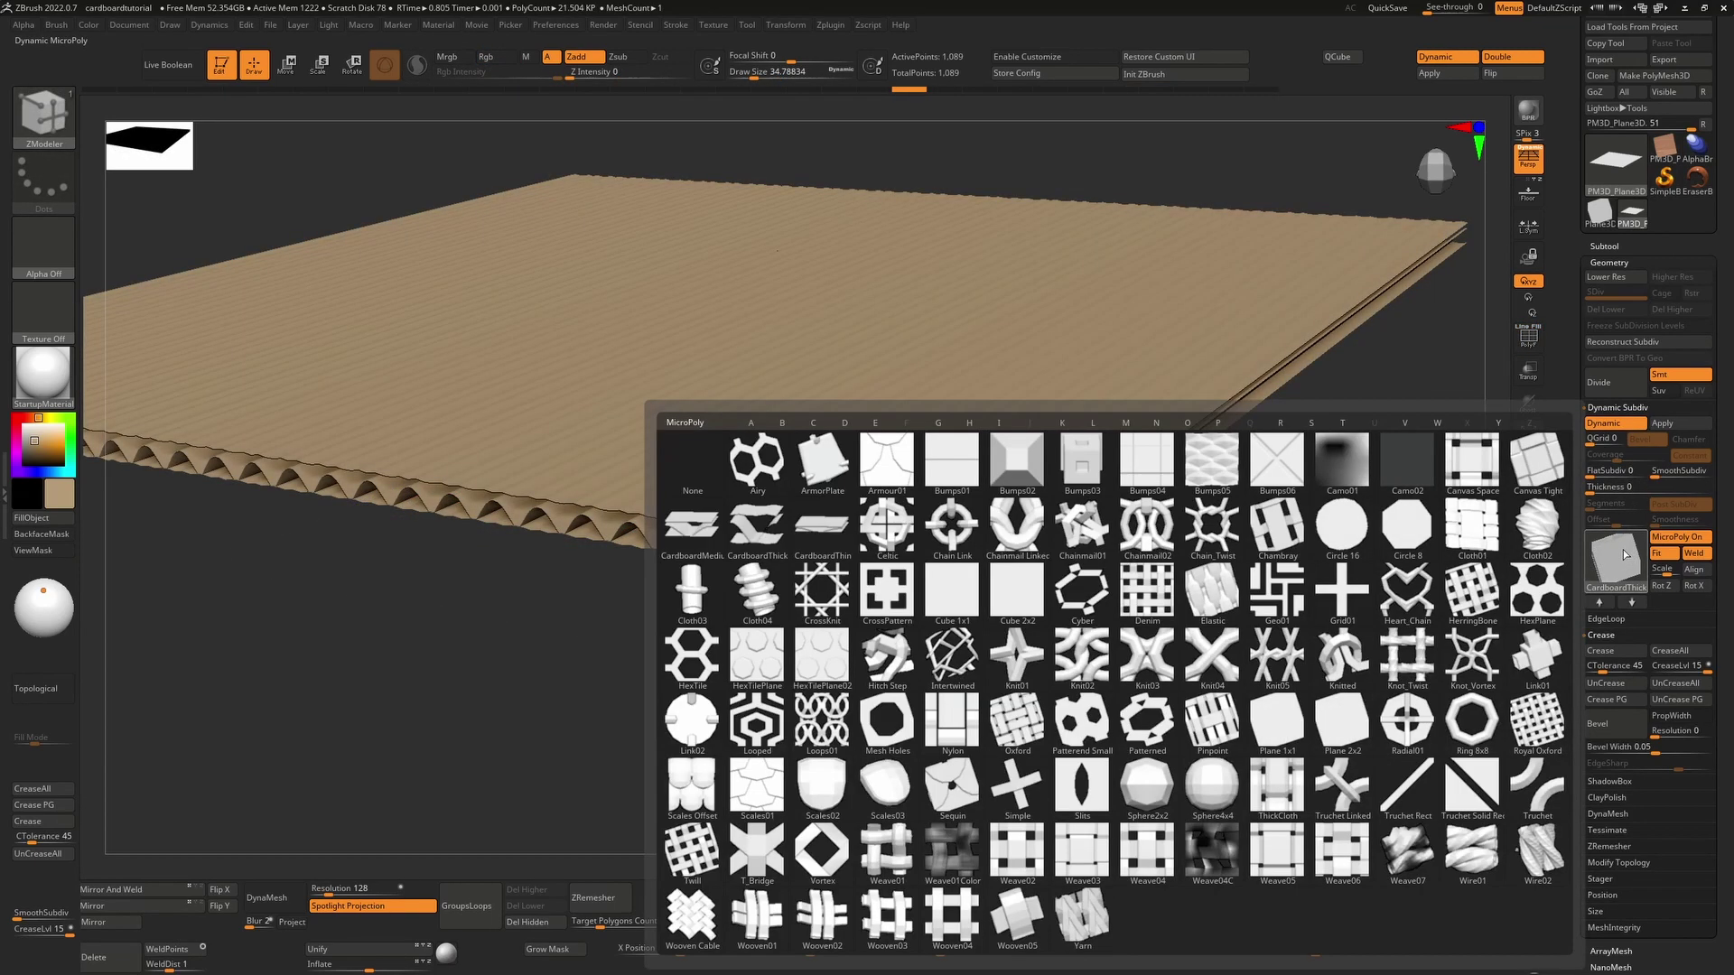
click(711, 521)
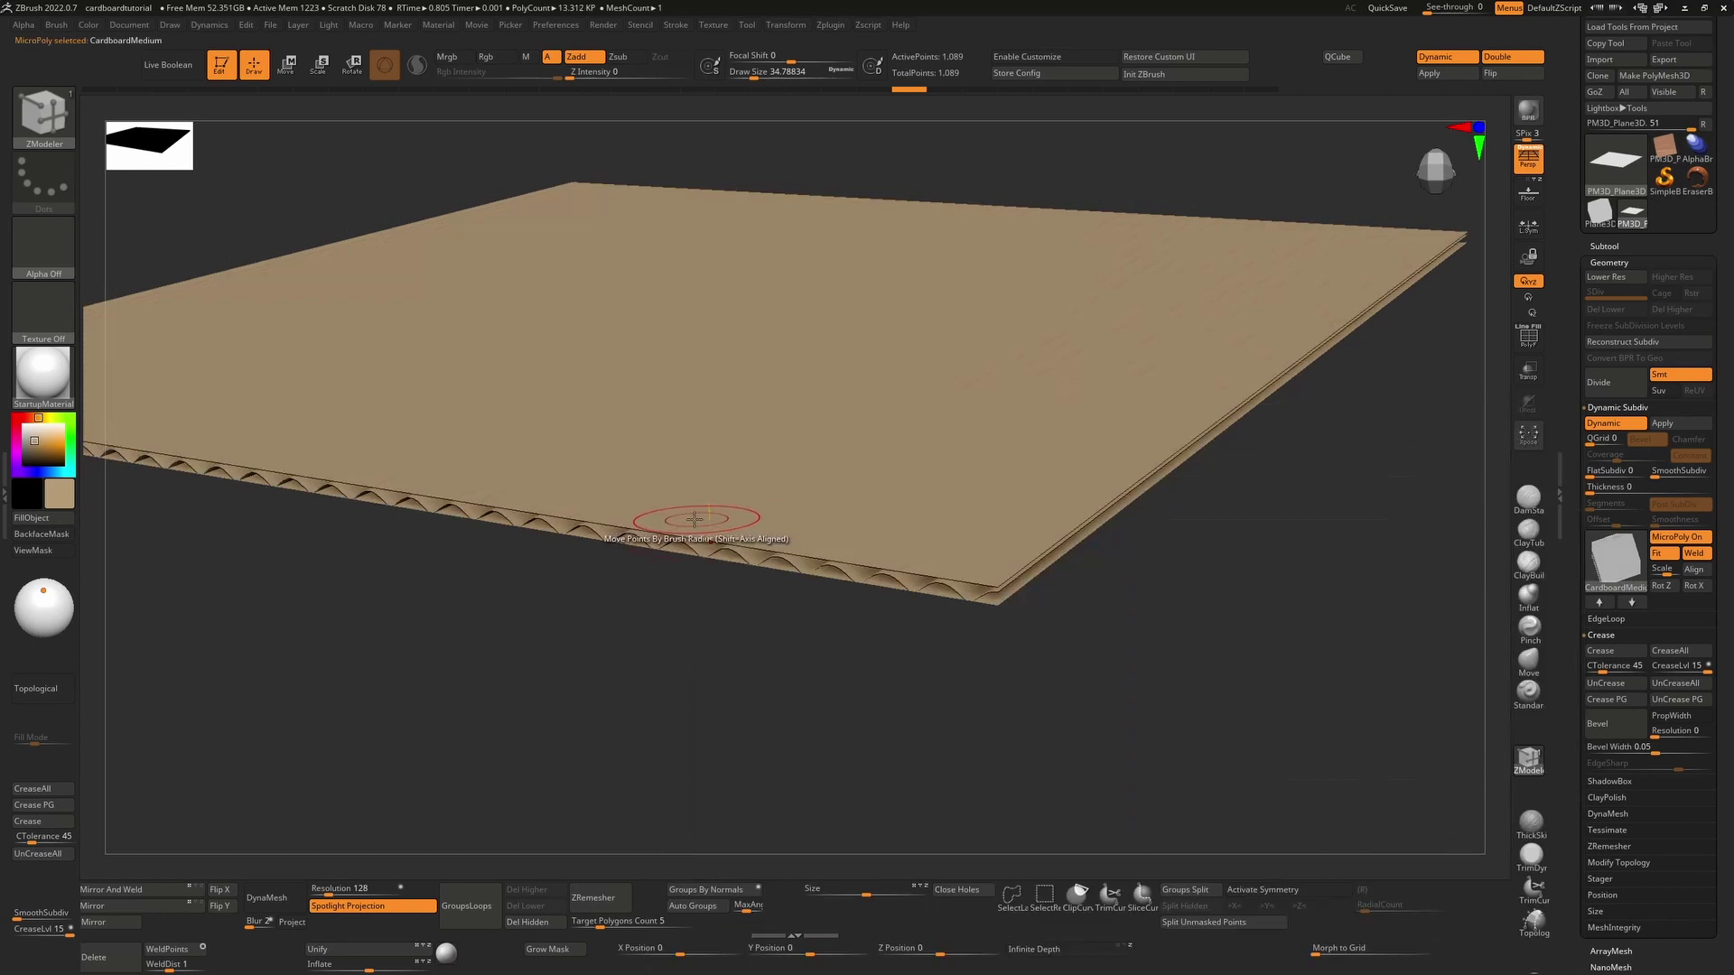
click(1677, 424)
- Extrude all polygons of the cardboard layers with ZModeler to give the sheets thickness, with the polyframe shown
mouse_move(1247, 560)
mouse_down()
mouse_move(1246, 533)
mouse_move(1231, 554)
mouse_up()
key(shift+f)
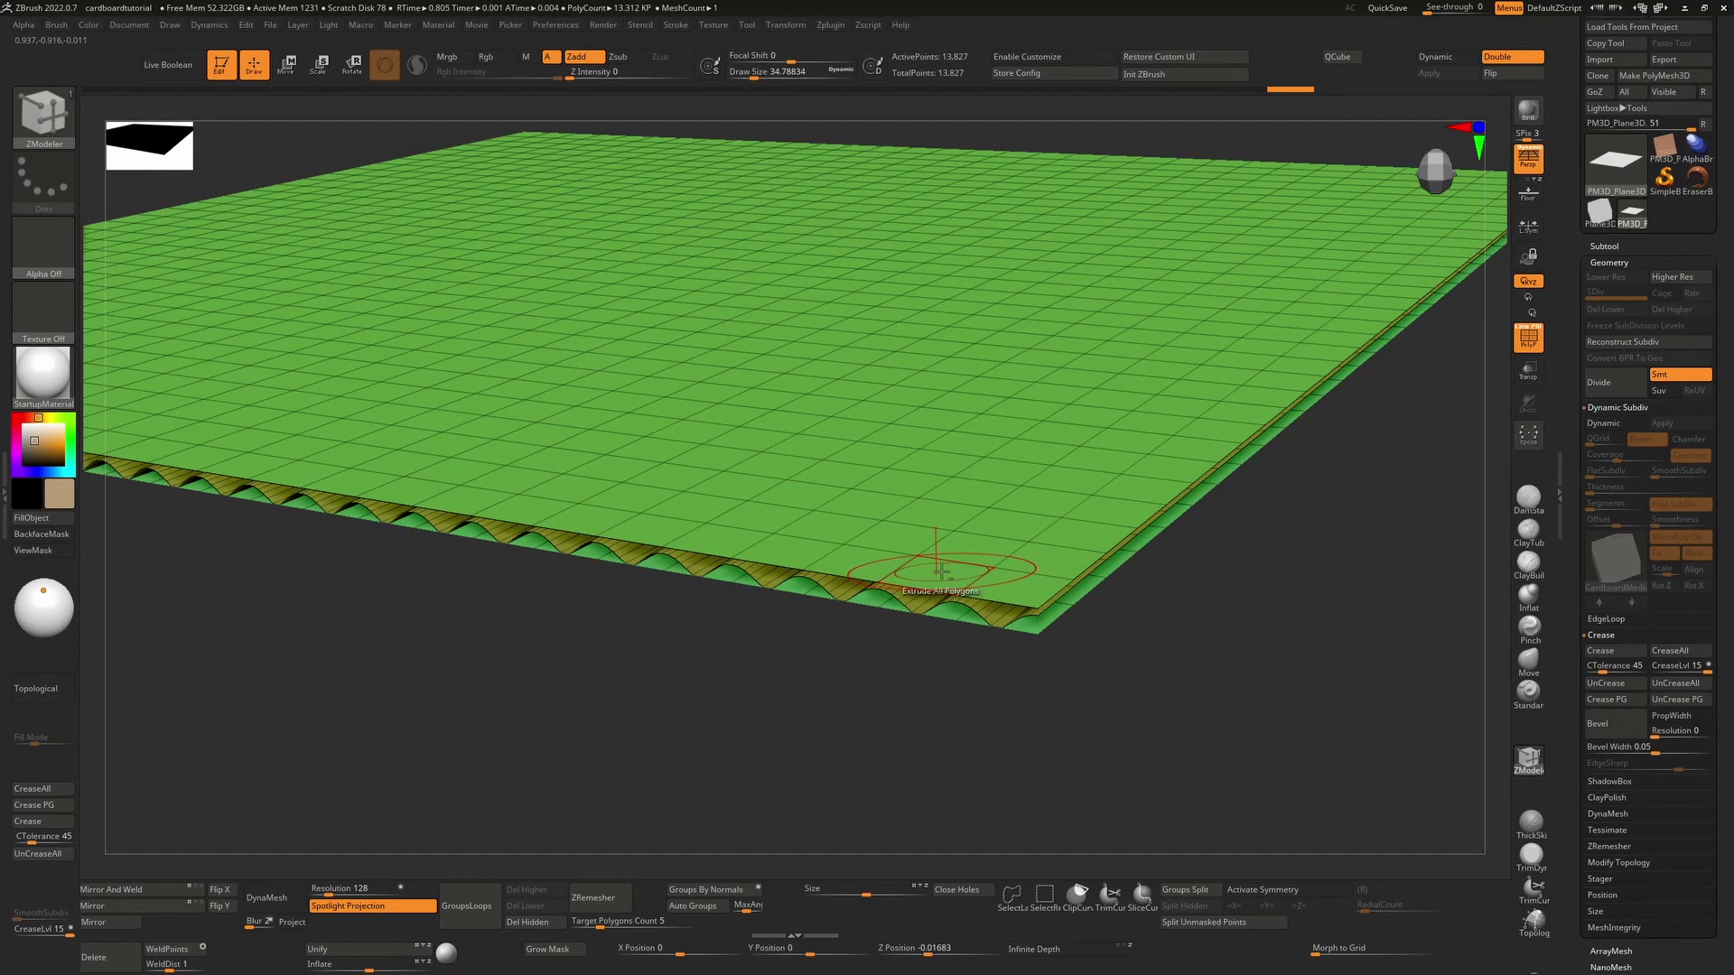
key(space)
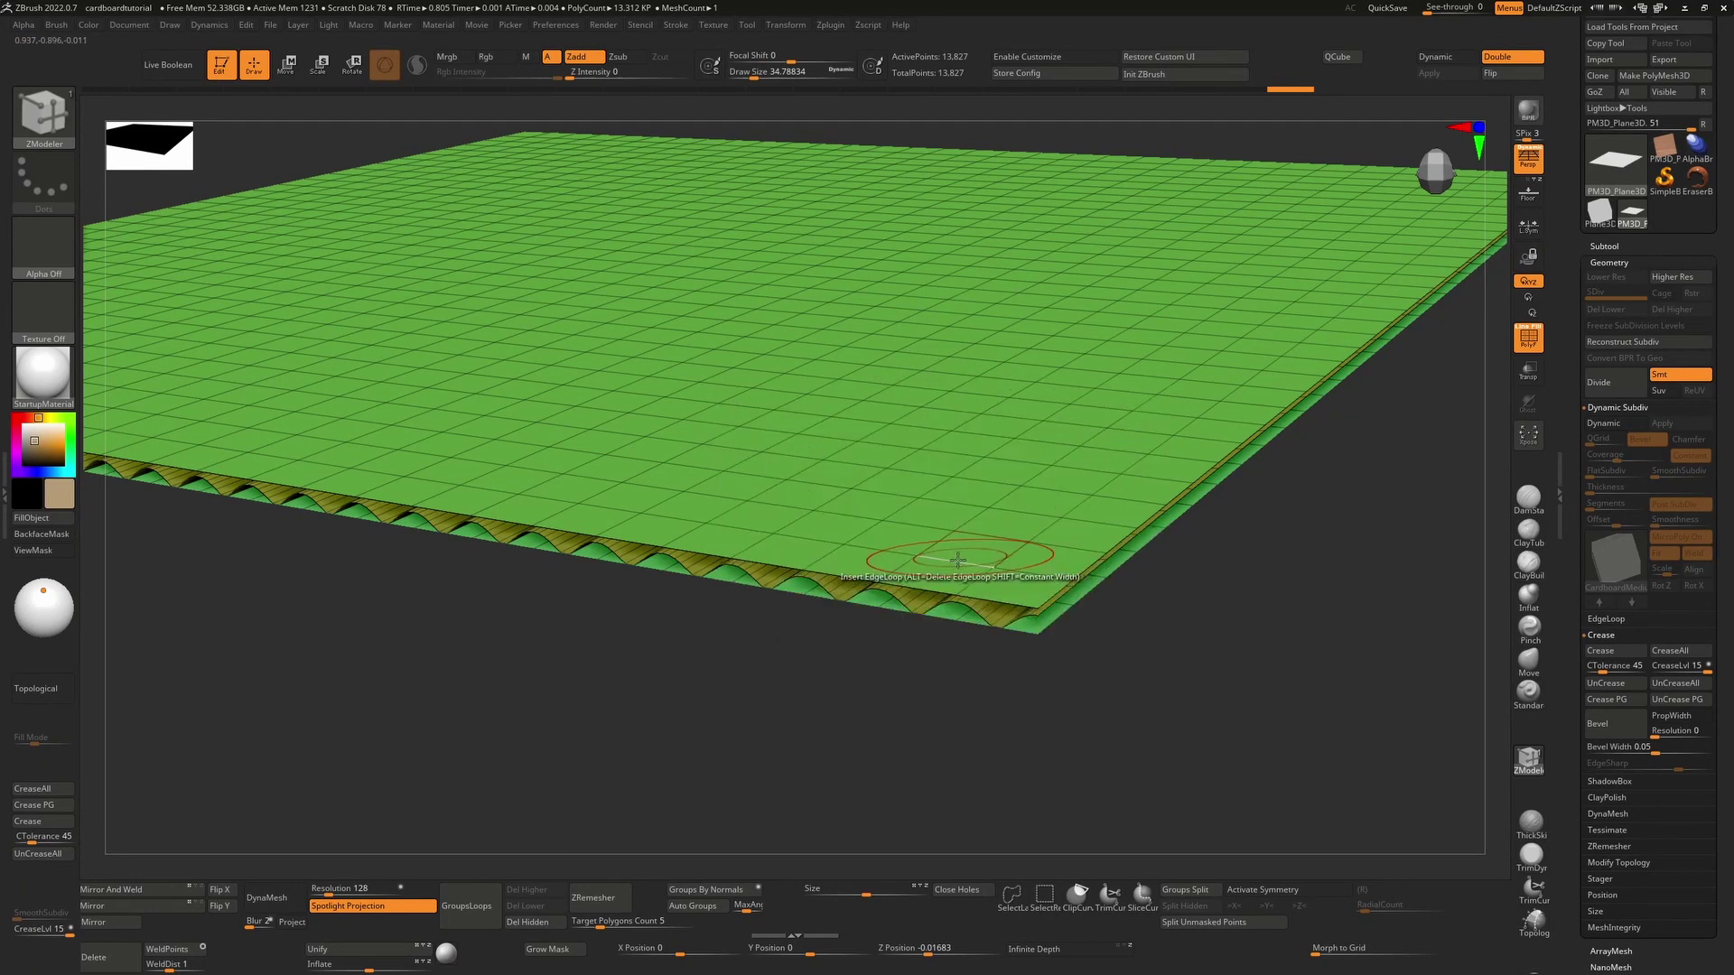
mouse_move(944, 592)
mouse_down()
mouse_move(958, 542)
mouse_move(949, 569)
mouse_up()
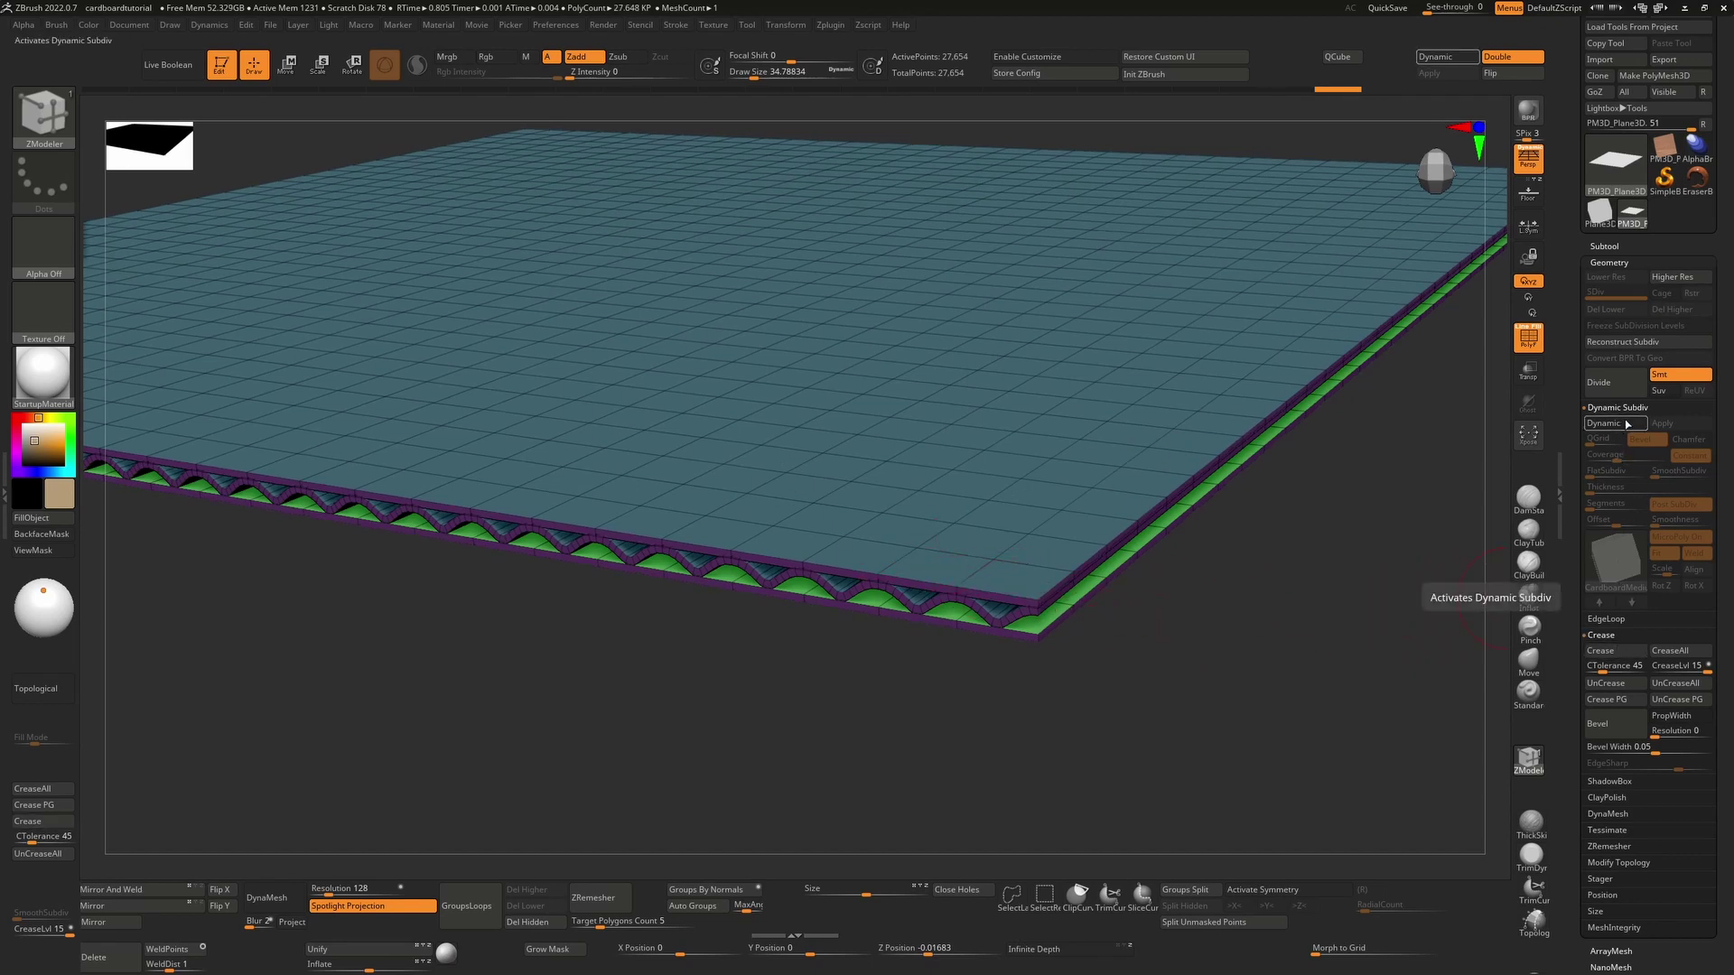
- Enable Dynamic Subdiv with MicroPoly off, a crease level of 2 and SmoothSubdiv 3
click(1604, 424)
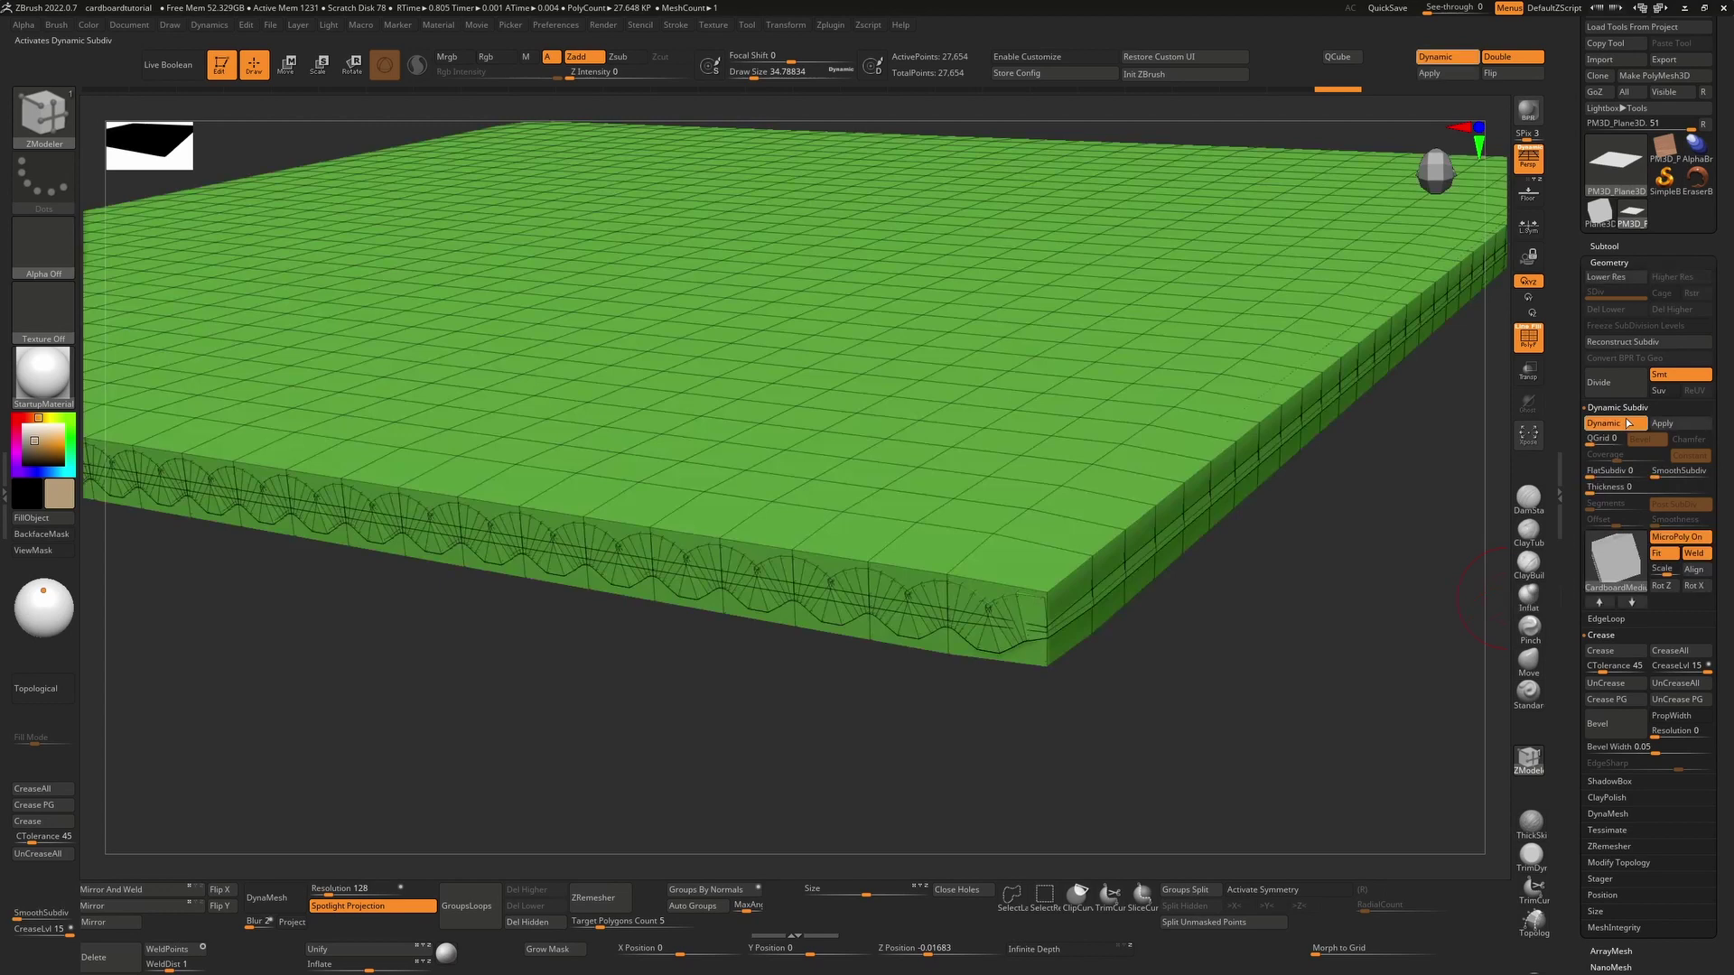
click(1690, 538)
drag(1684, 665, 1666, 671)
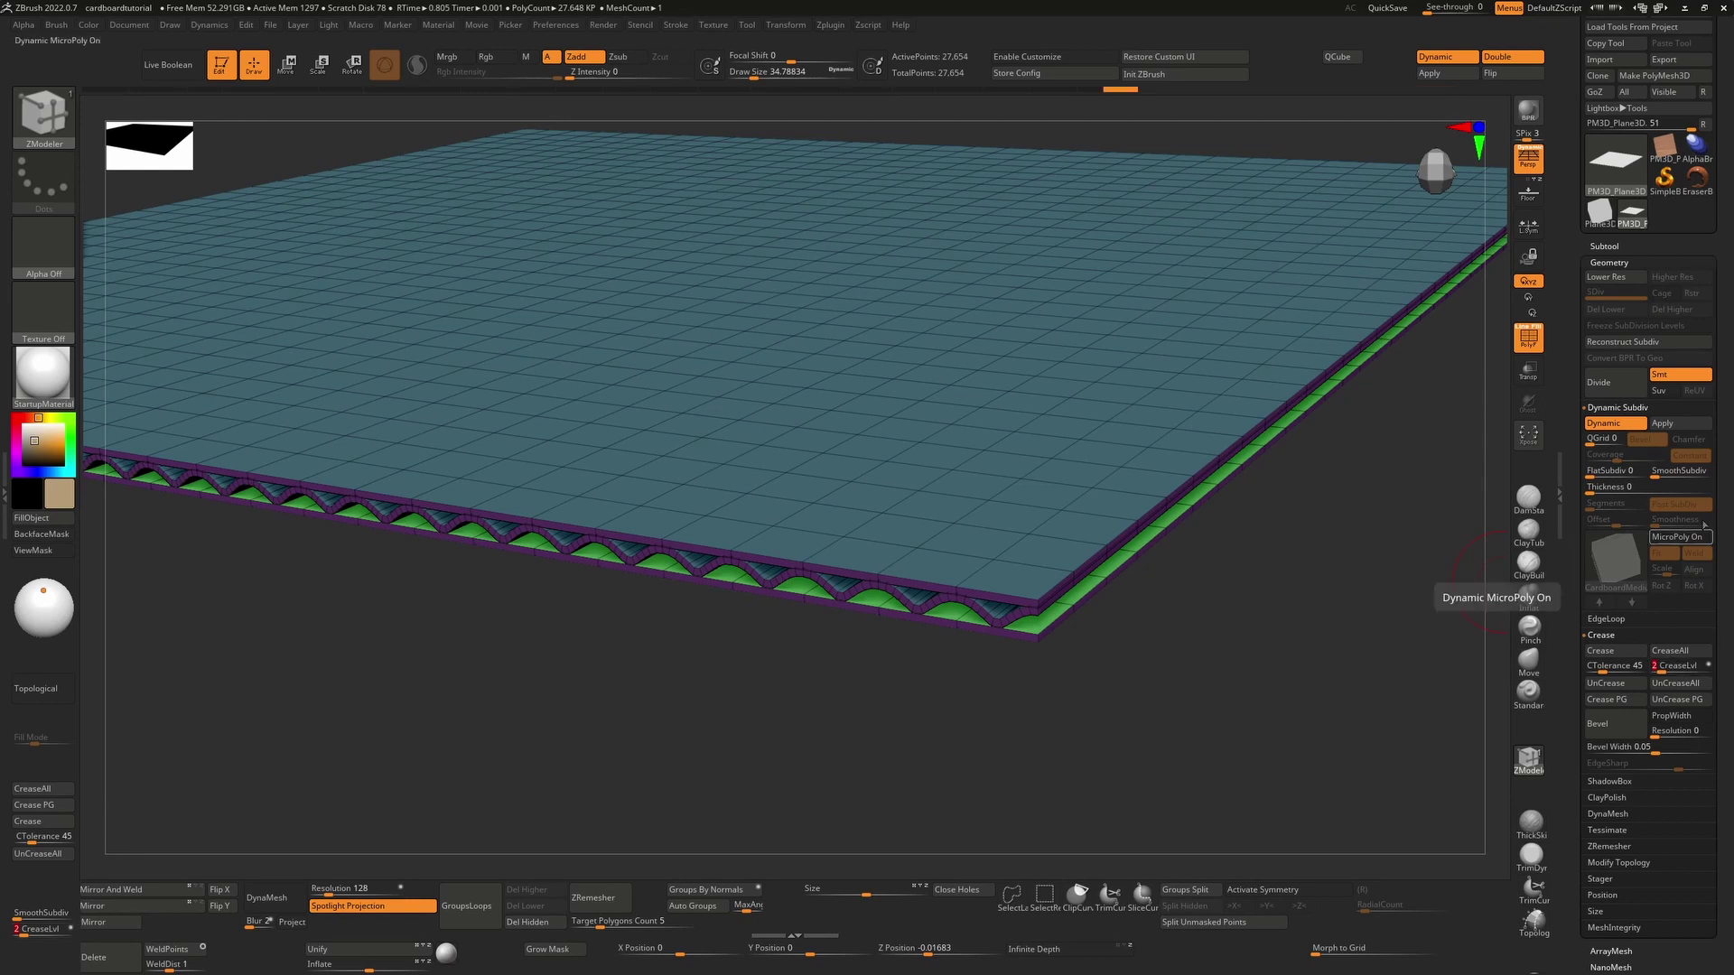
drag(1677, 473, 1676, 474)
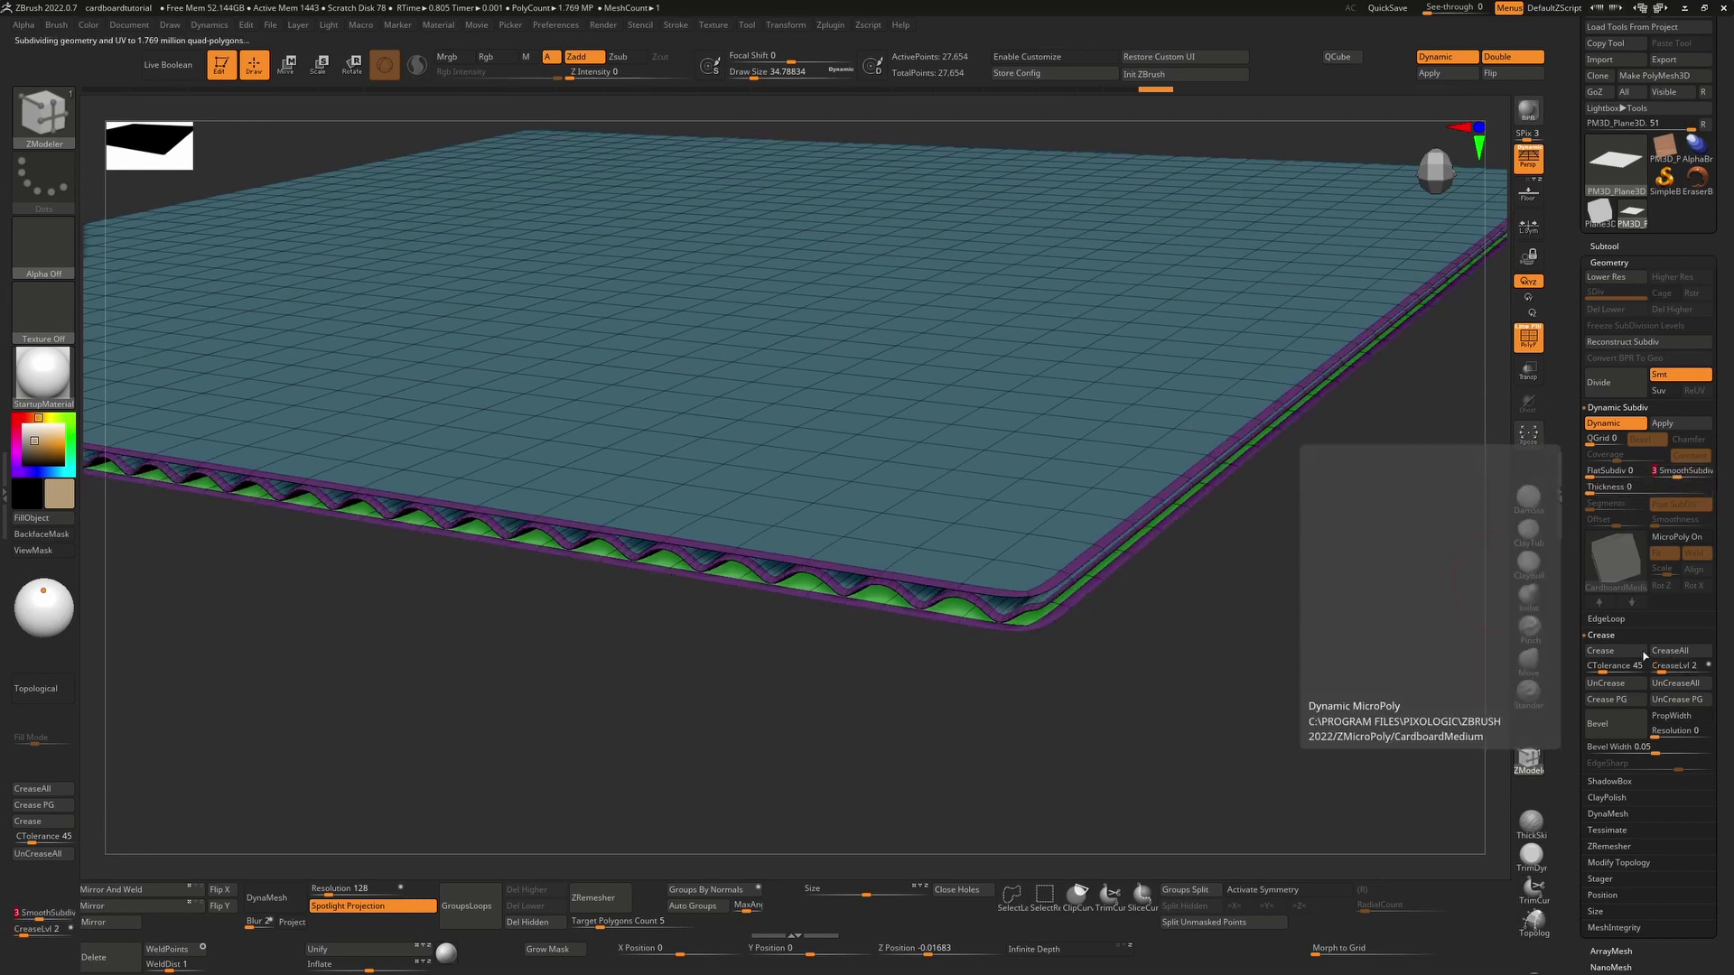
- Crease the cardboard edges by polygroup and apply the dynamic subdivision to the mesh
click(1608, 701)
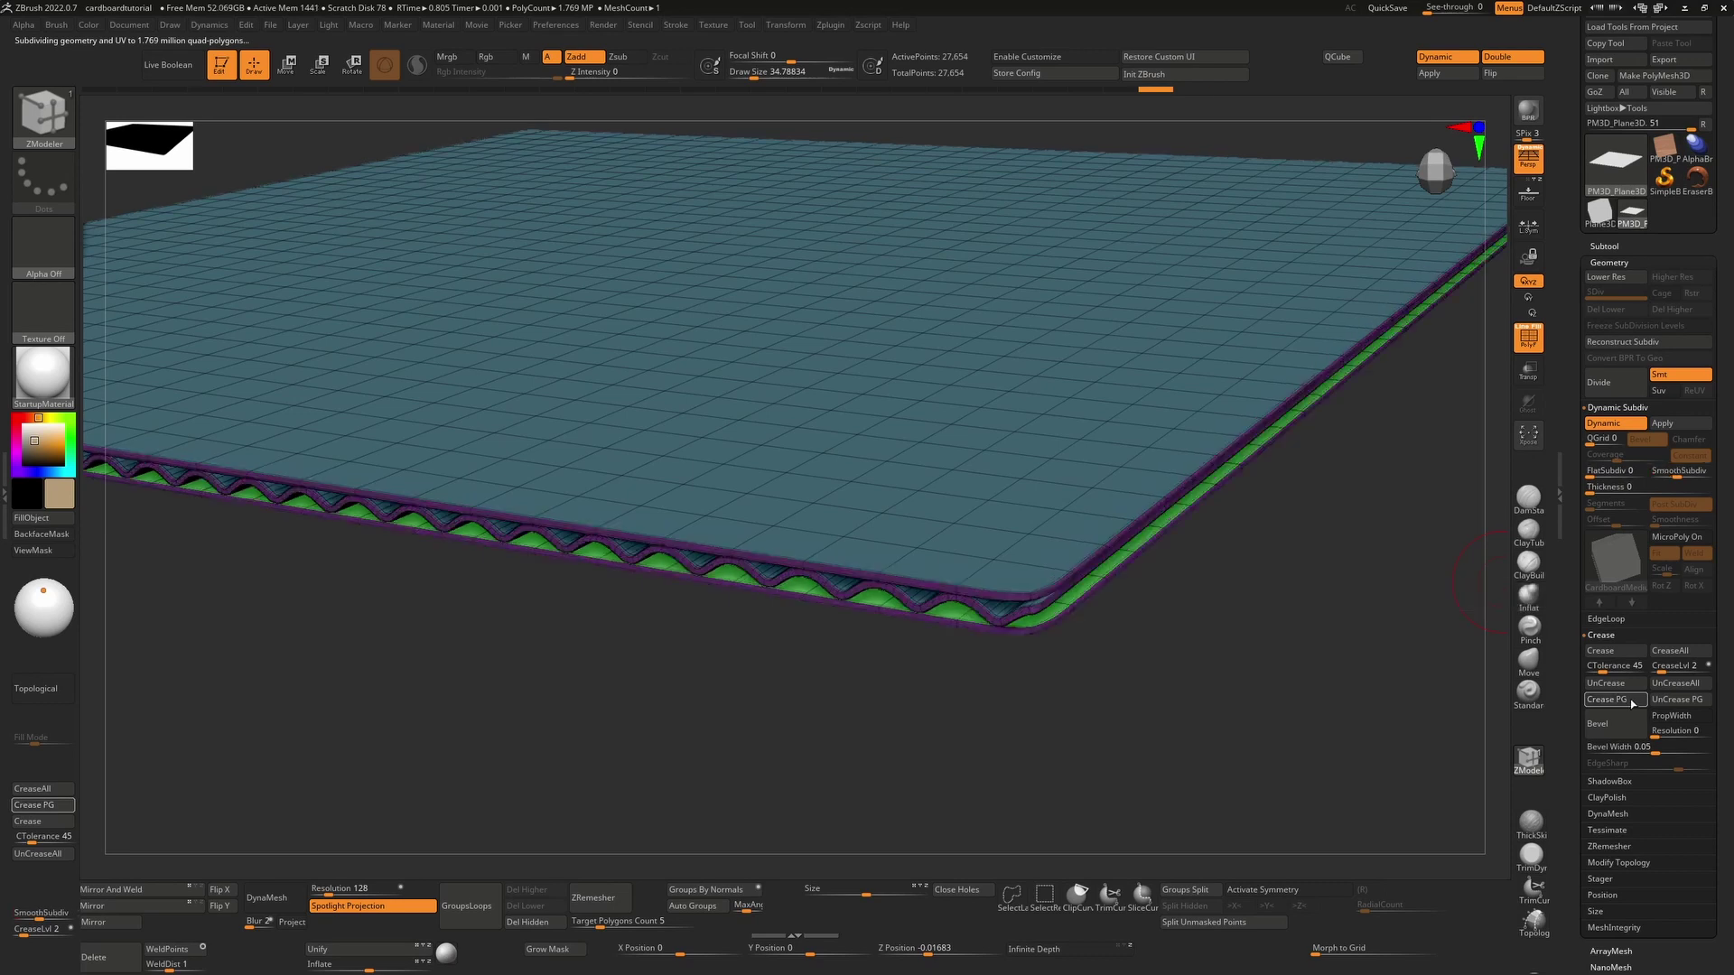
key(shift+f)
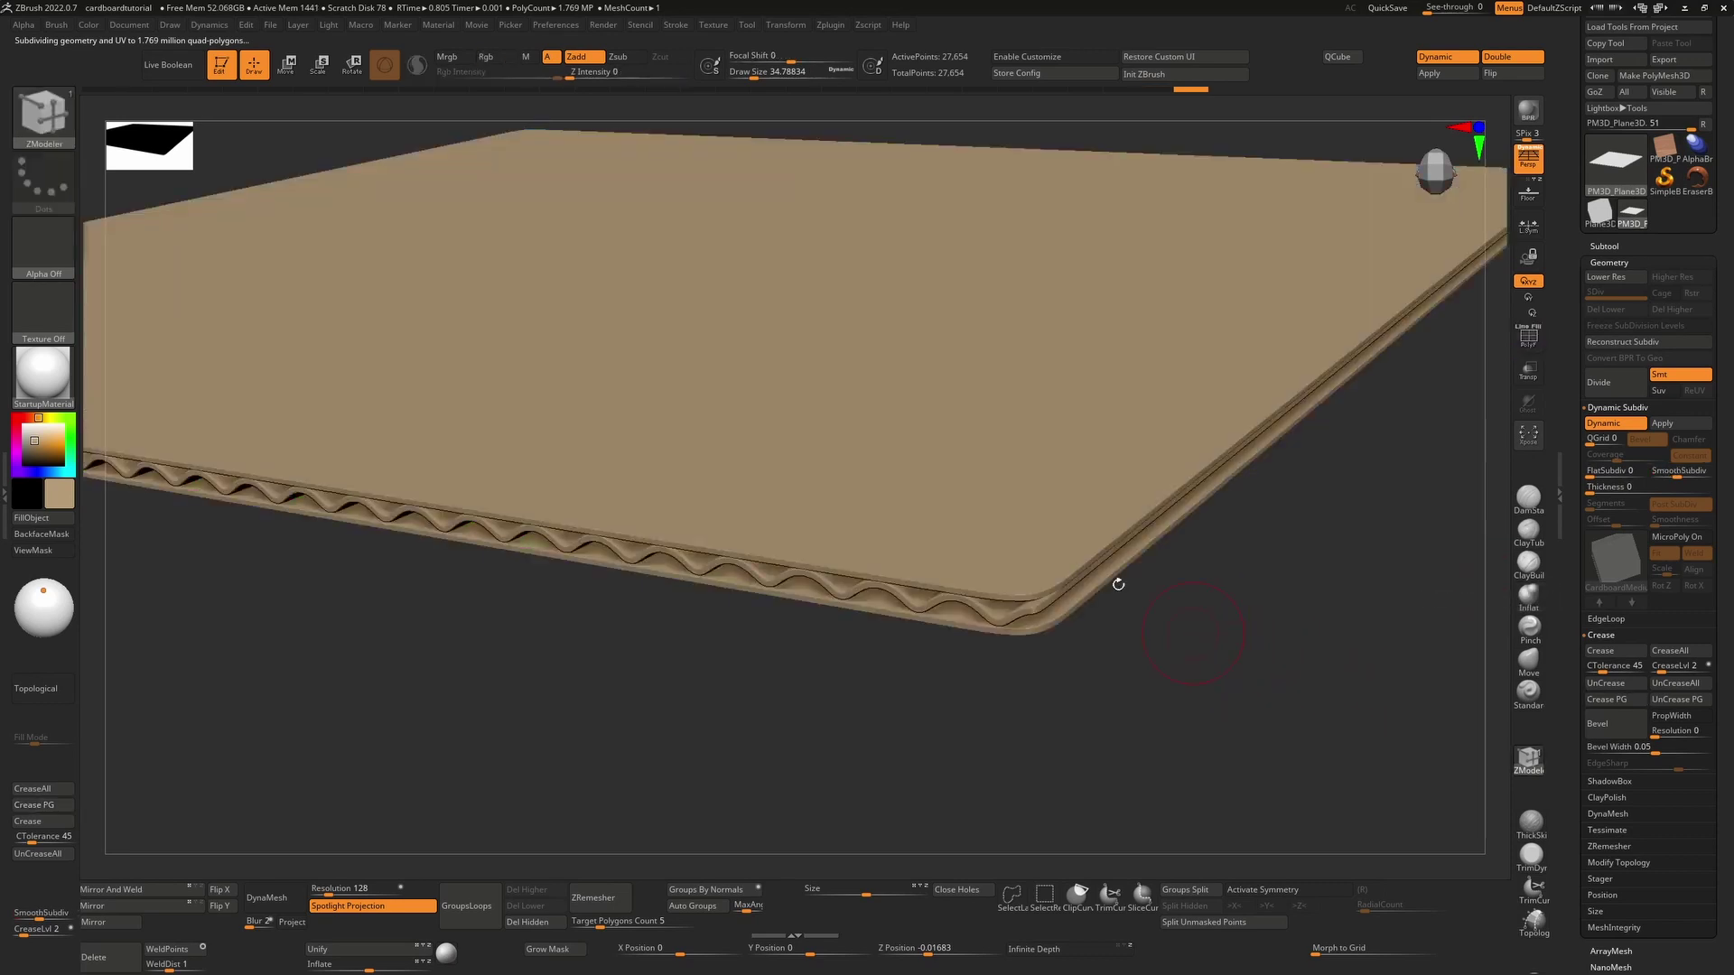
click(1672, 429)
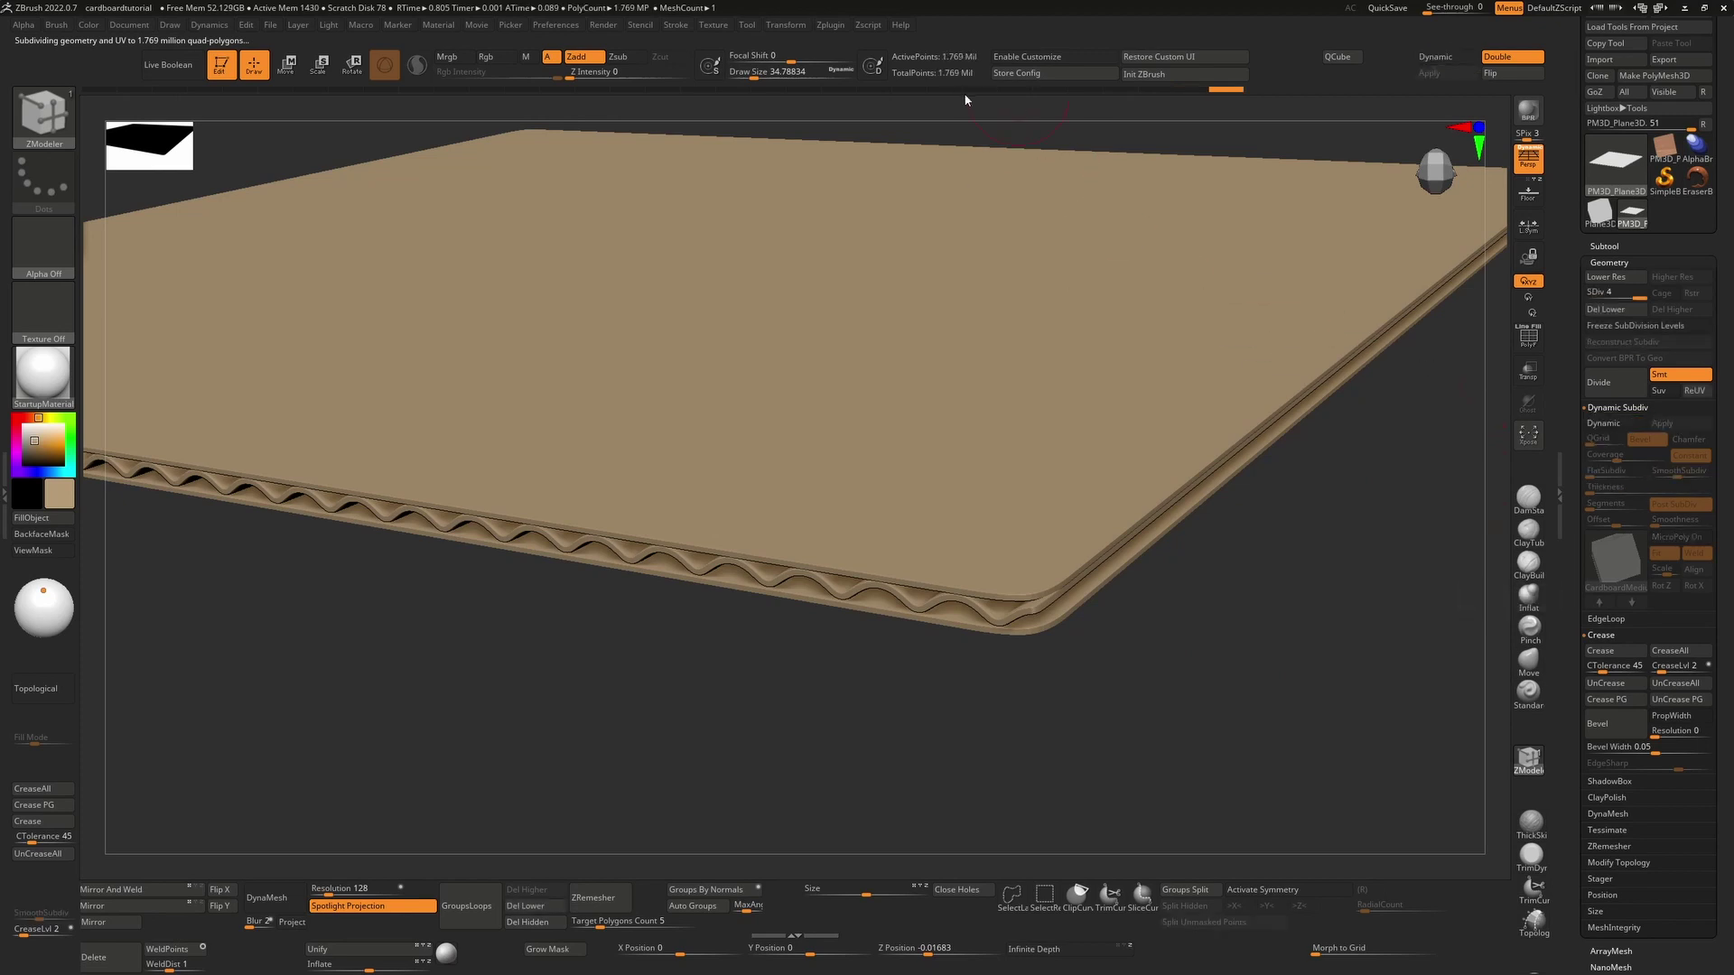
- Add the cardboard image to Spotlight, hide the overlay and inspect the board's corrugated edge
alt+drag(1245, 626, 1206, 570)
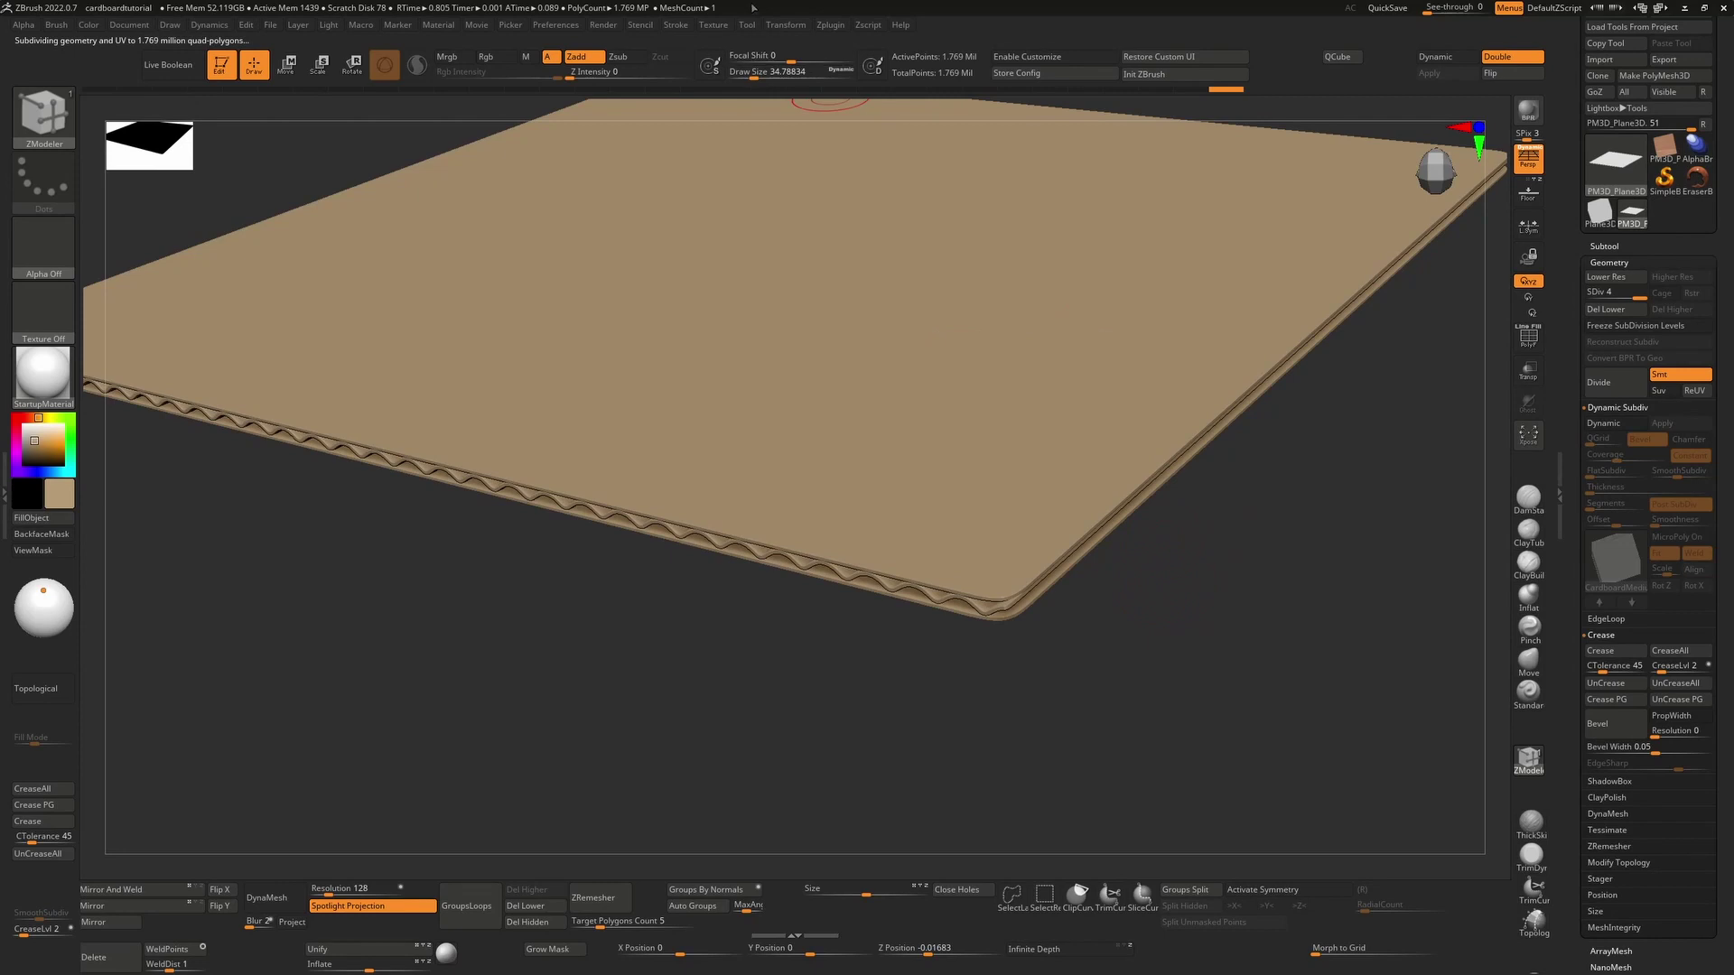
click(712, 25)
click(736, 233)
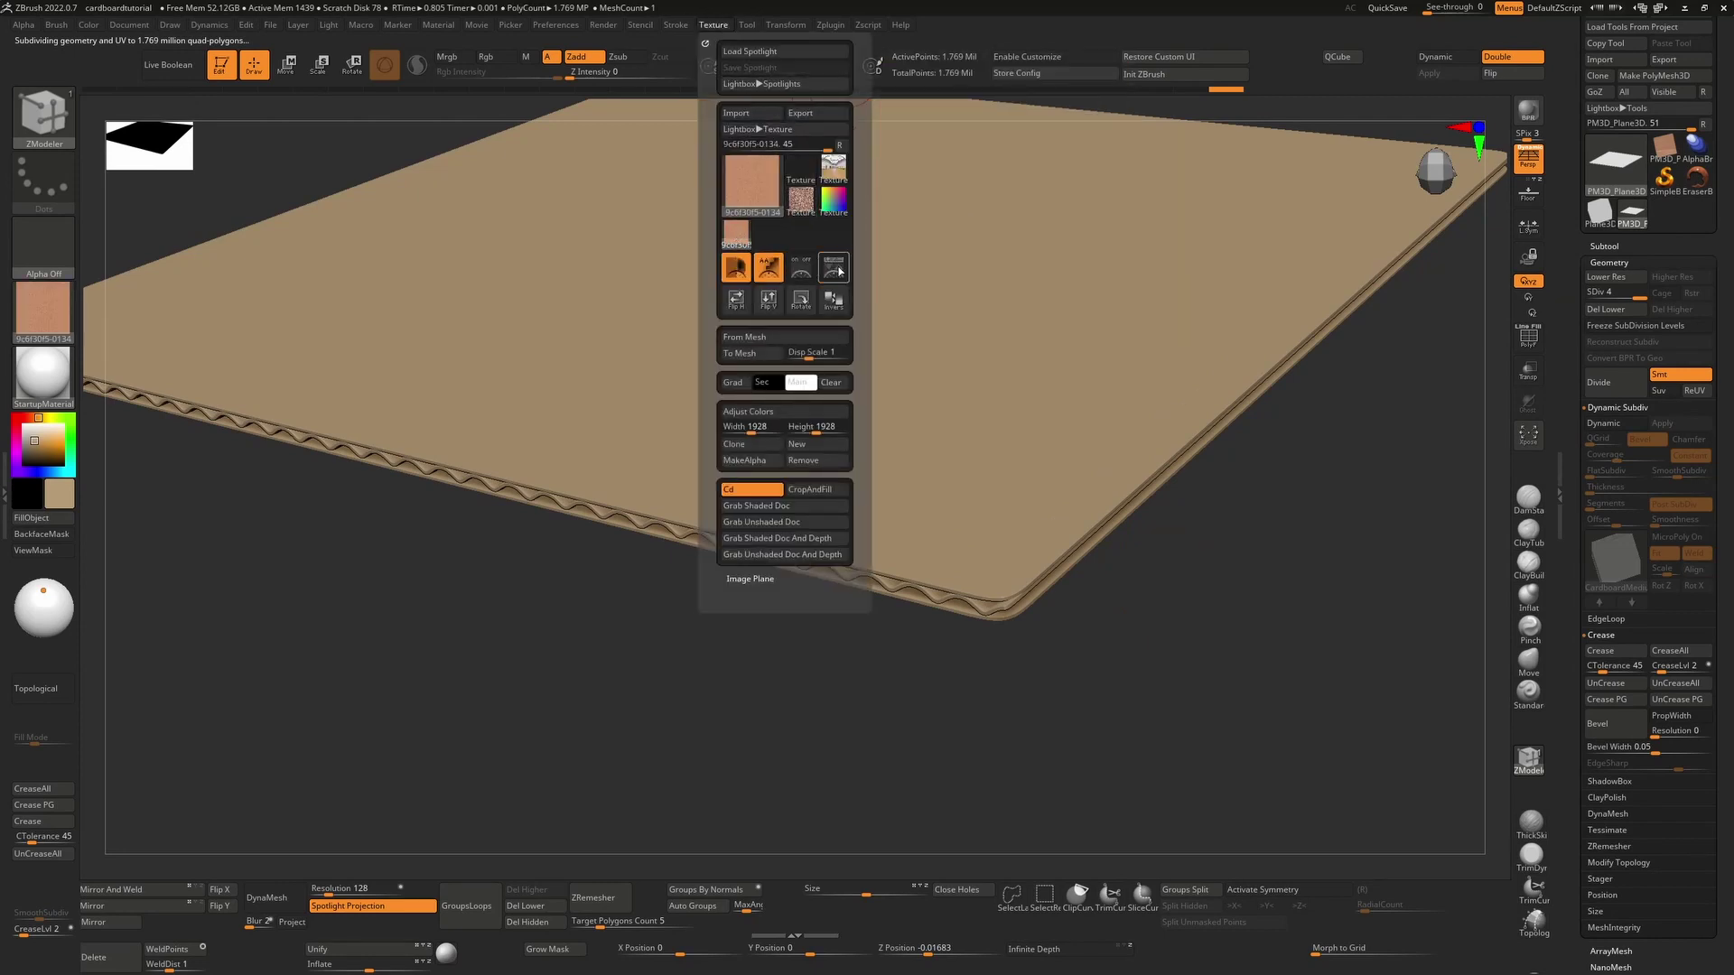
click(836, 270)
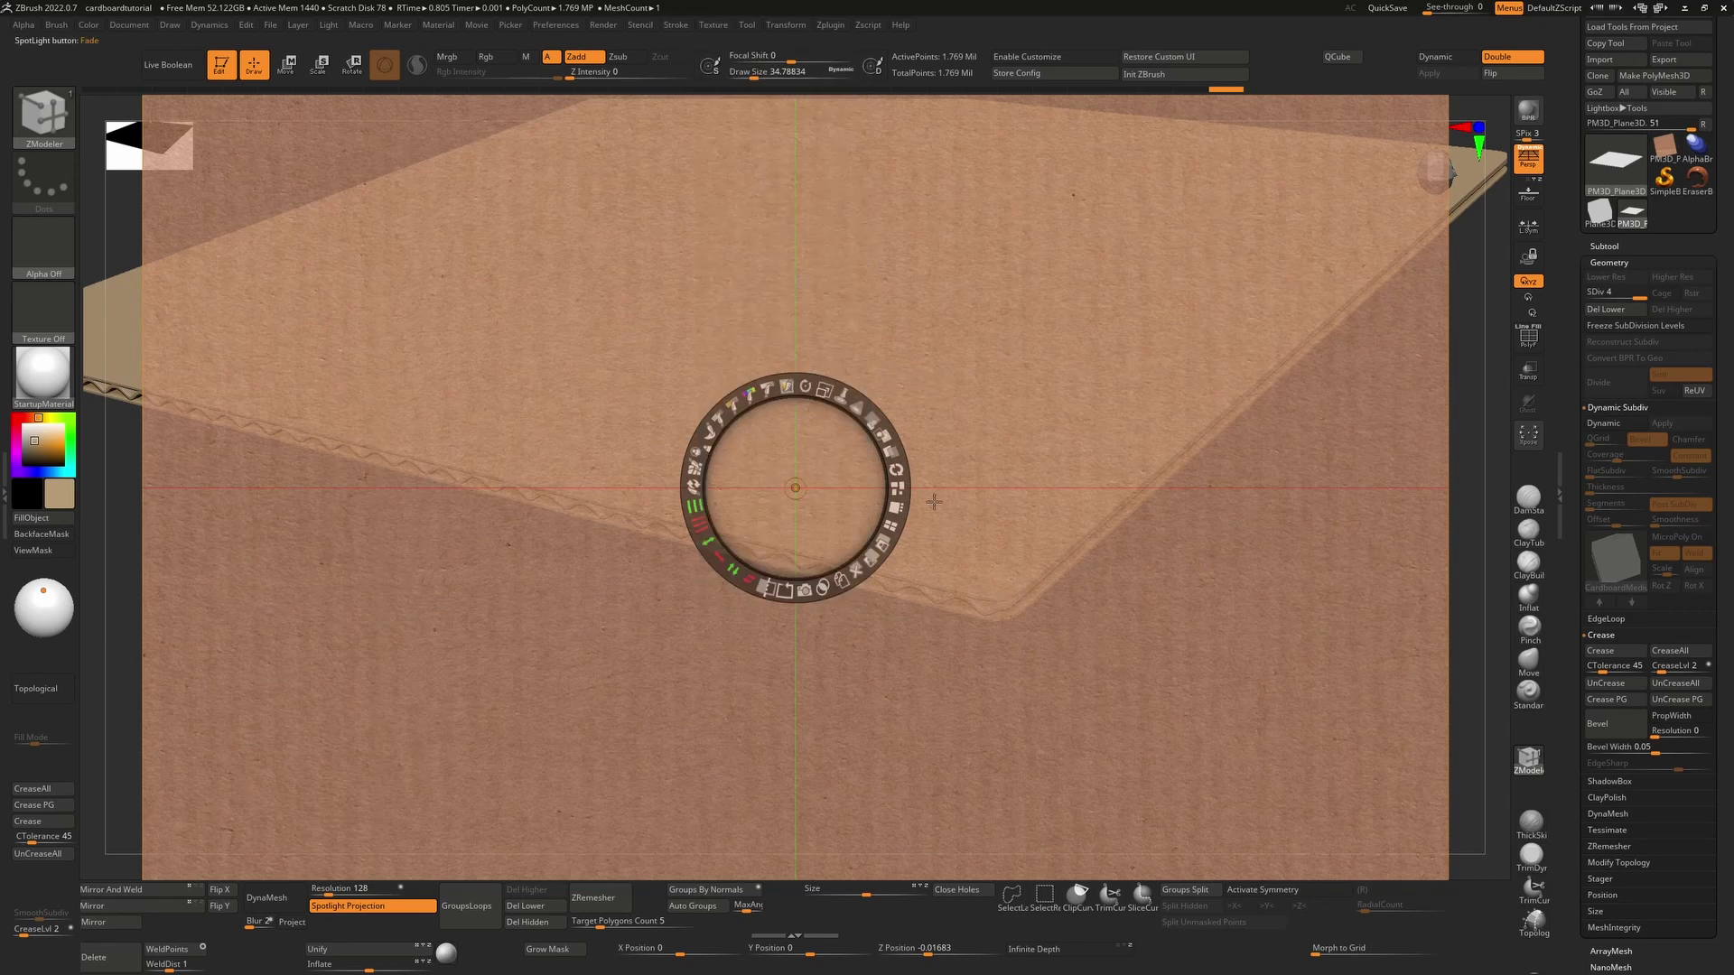
key(shift+z)
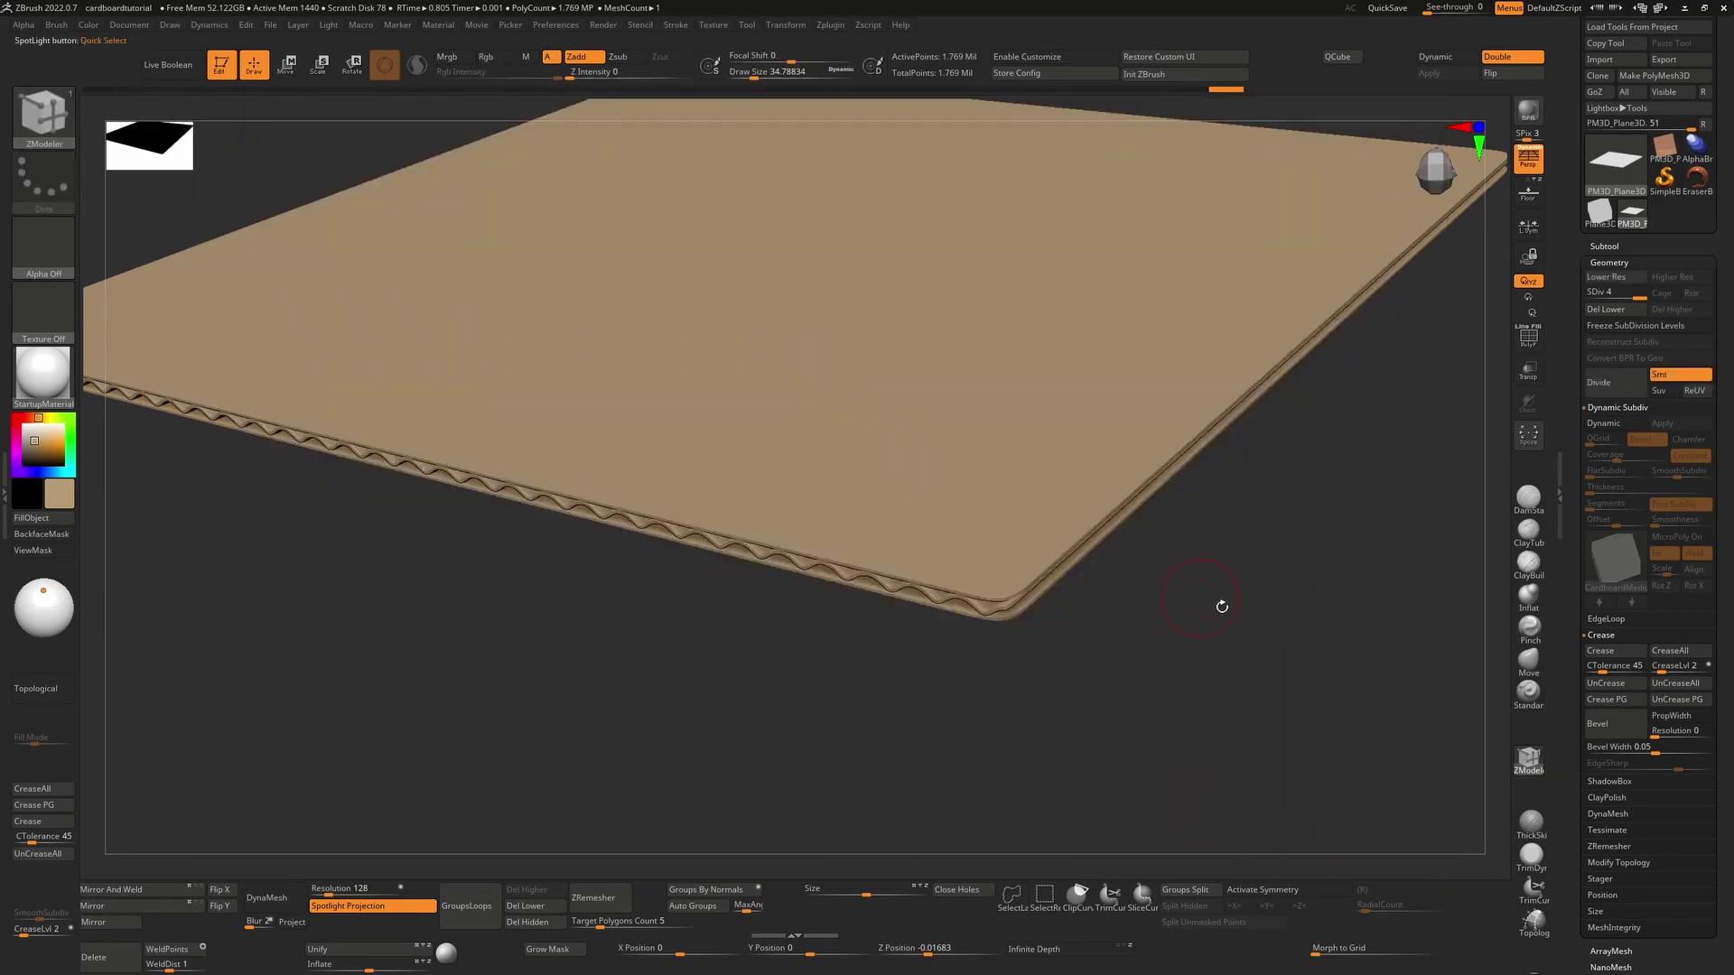
mouse_move(1223, 606)
mouse_down()
mouse_move(1224, 685)
mouse_move(1238, 599)
mouse_move(1217, 632)
mouse_up()
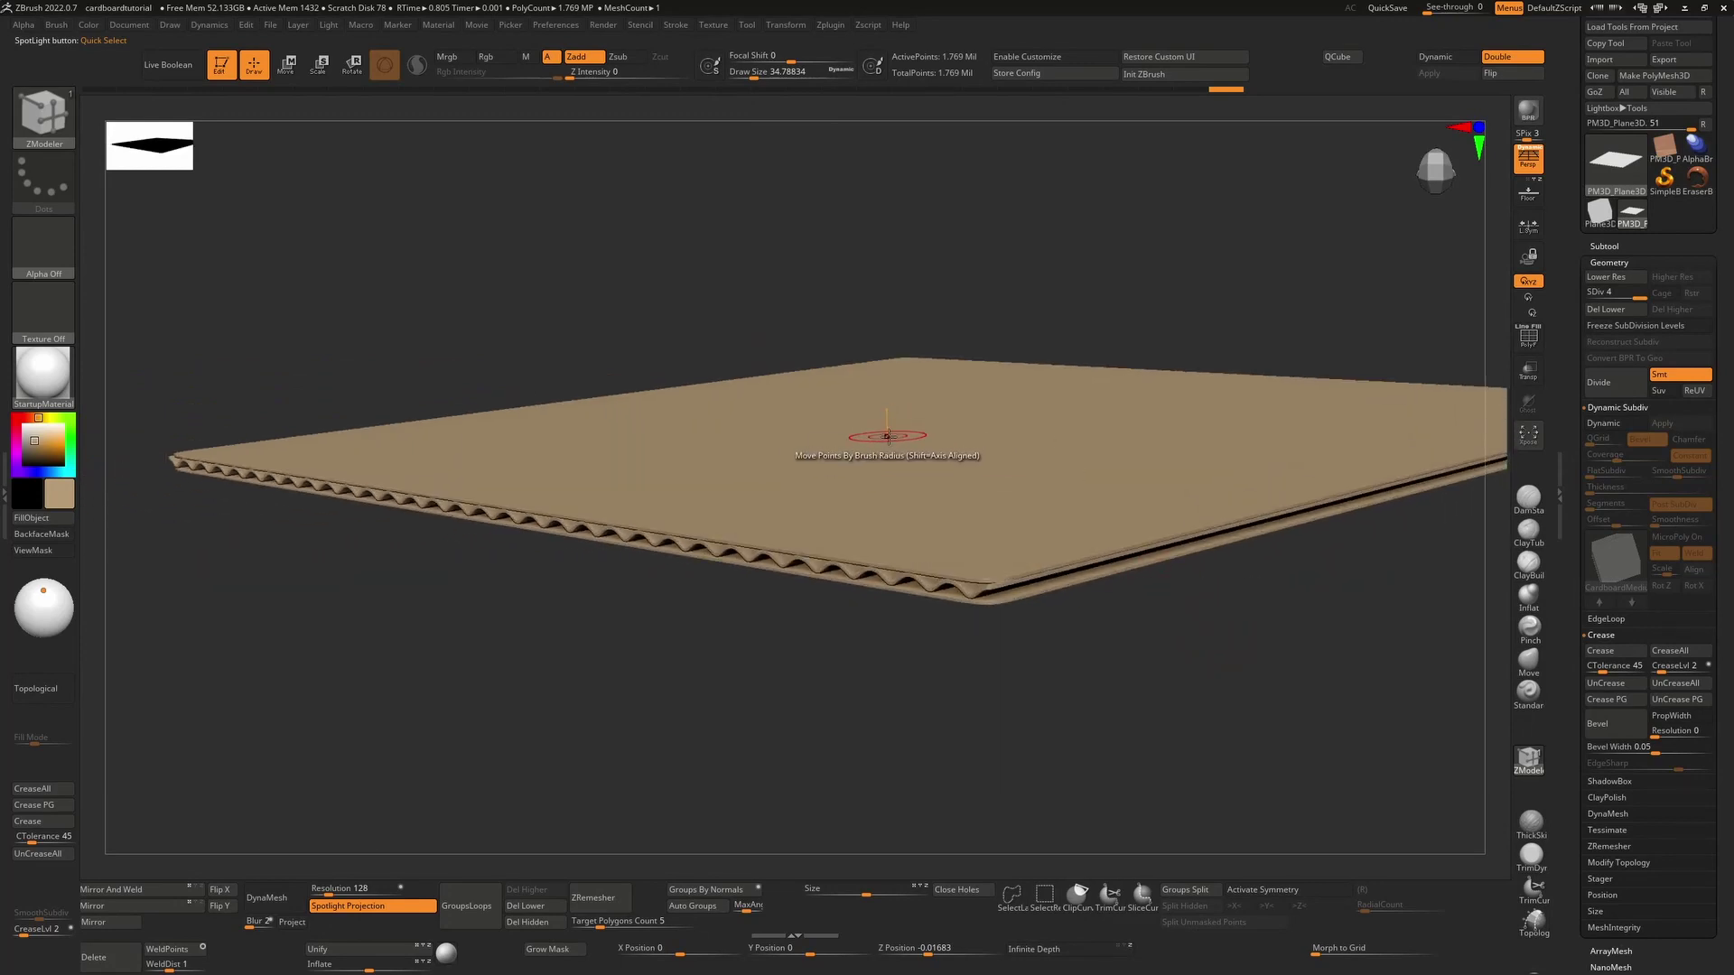
drag(857, 676, 1347, 552)
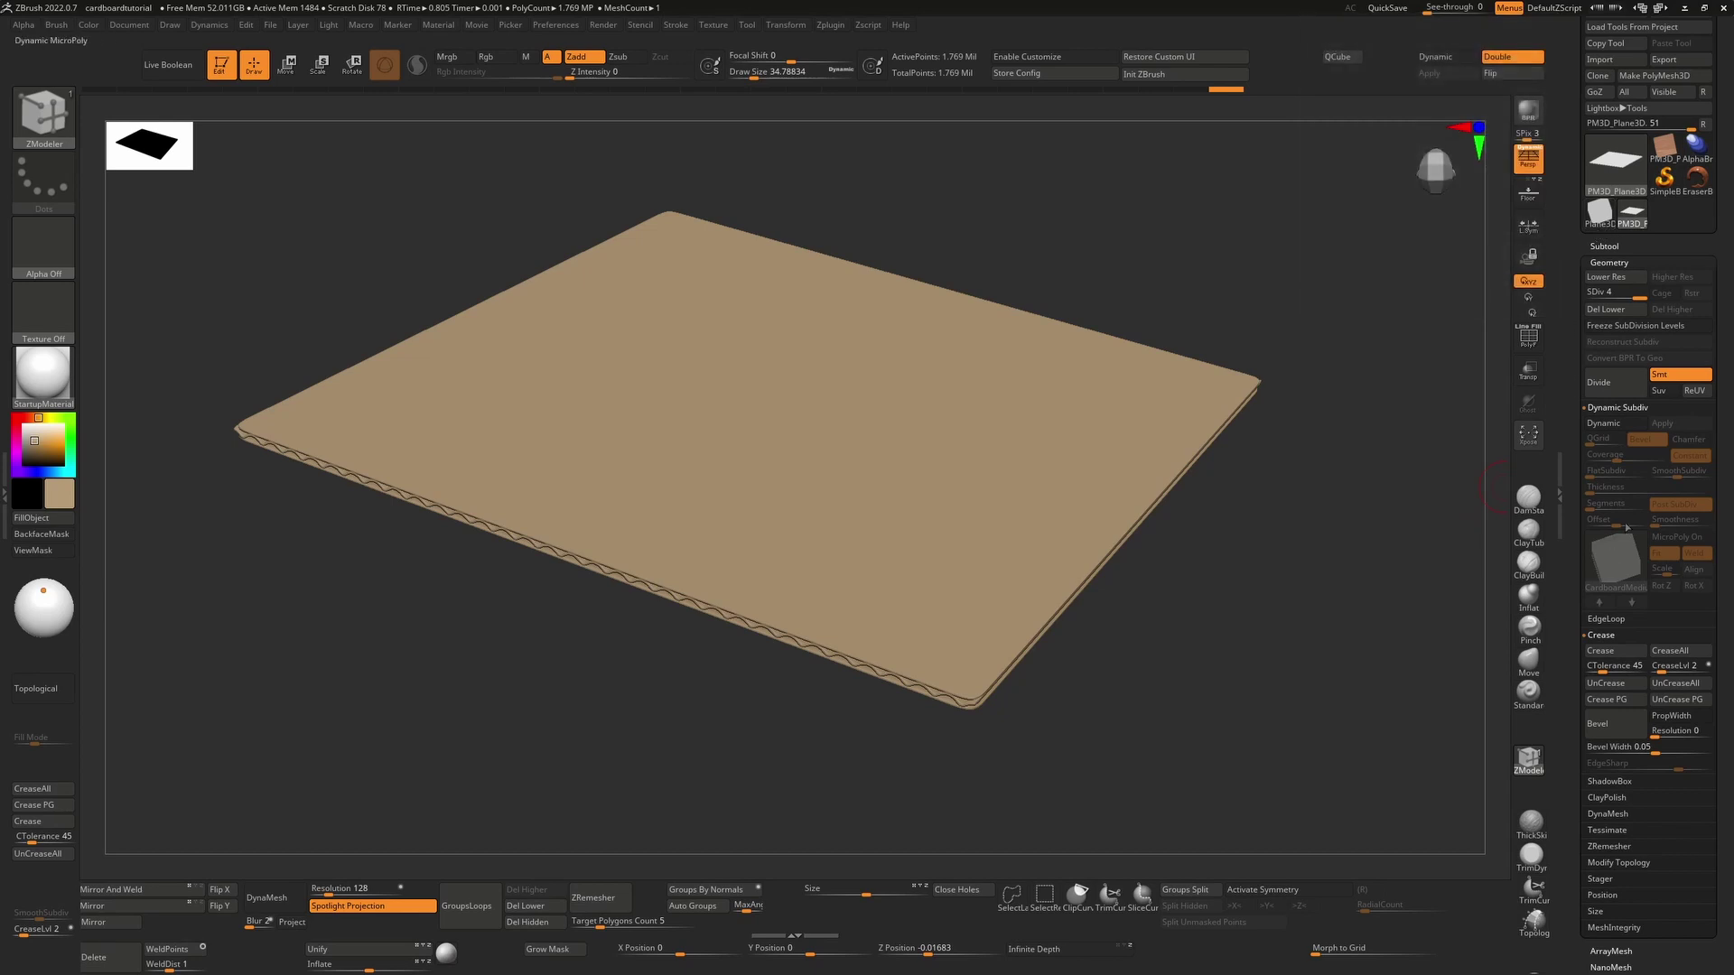
- Revert the board to its live MicroPoly state, load the CardboardMedium mesh as a tool and make it active
click(1628, 428)
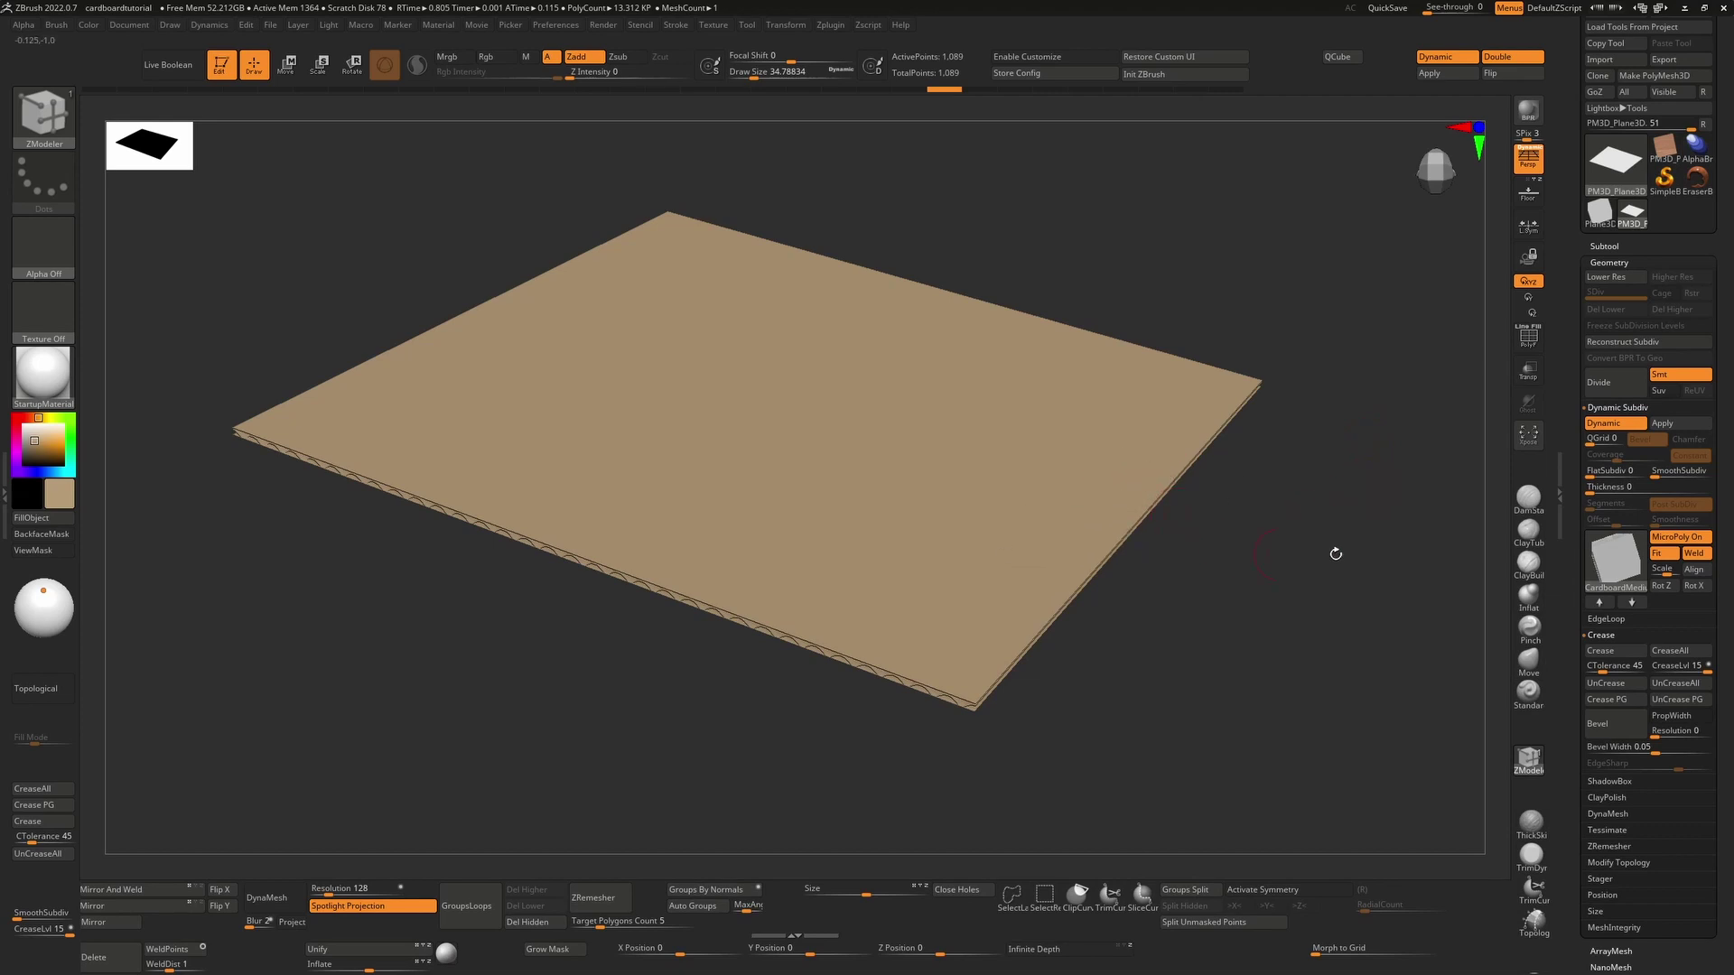
click(1620, 559)
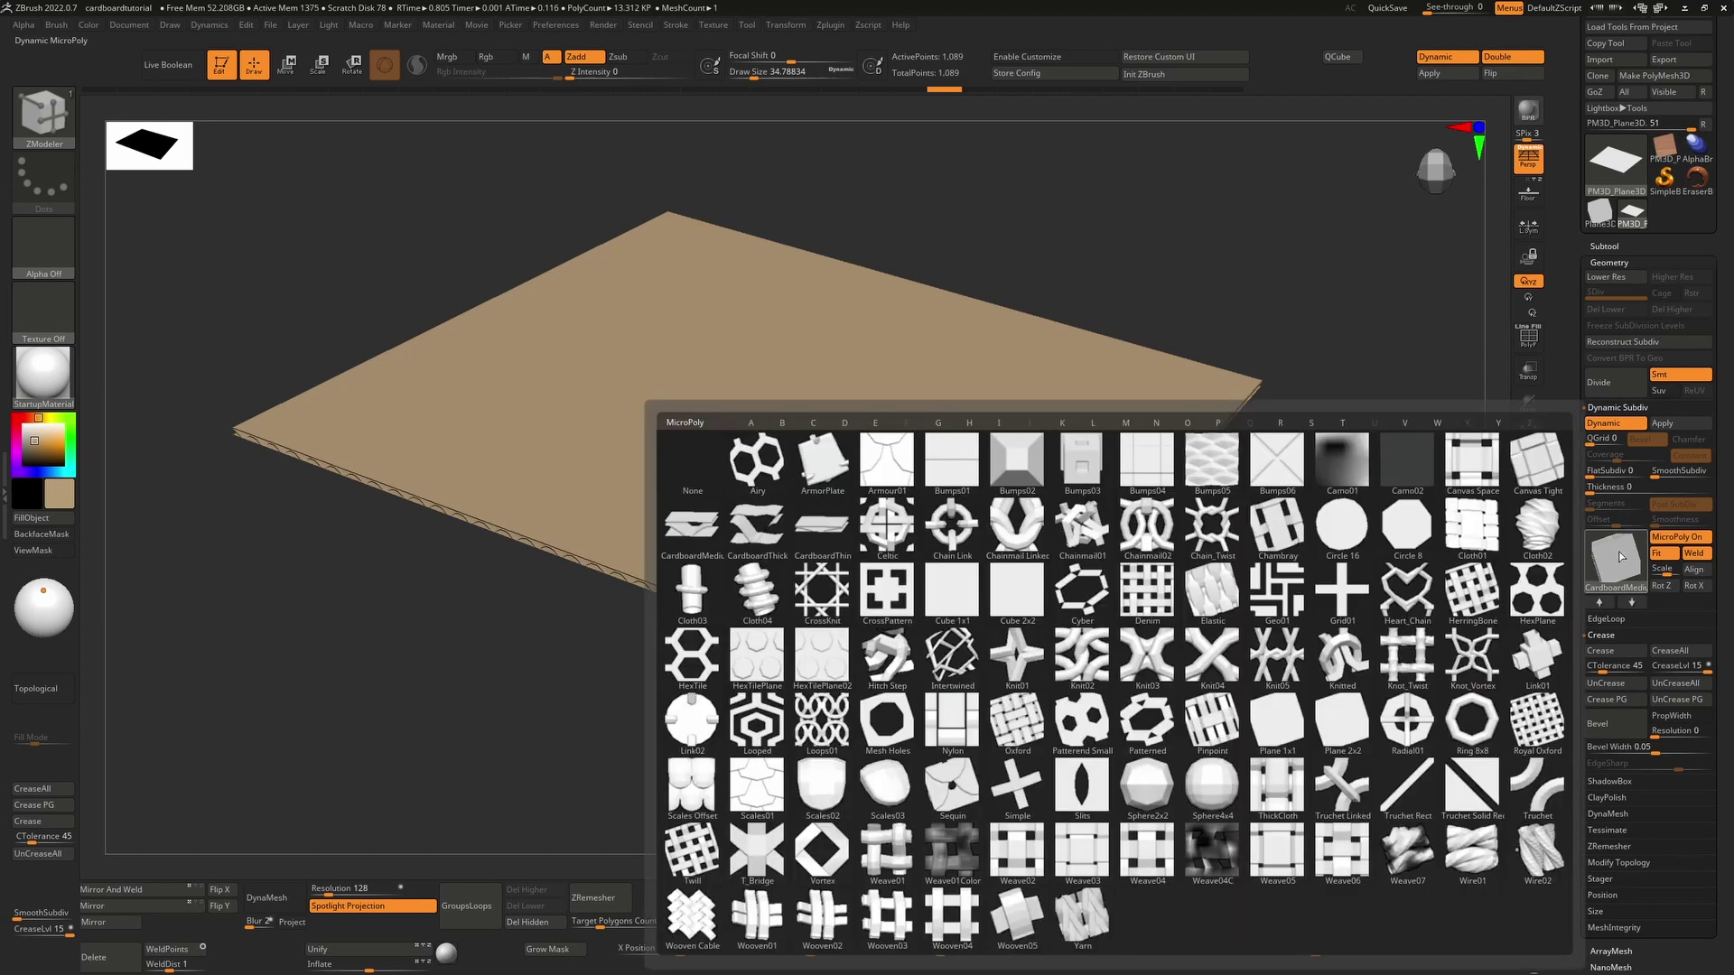
click(695, 526)
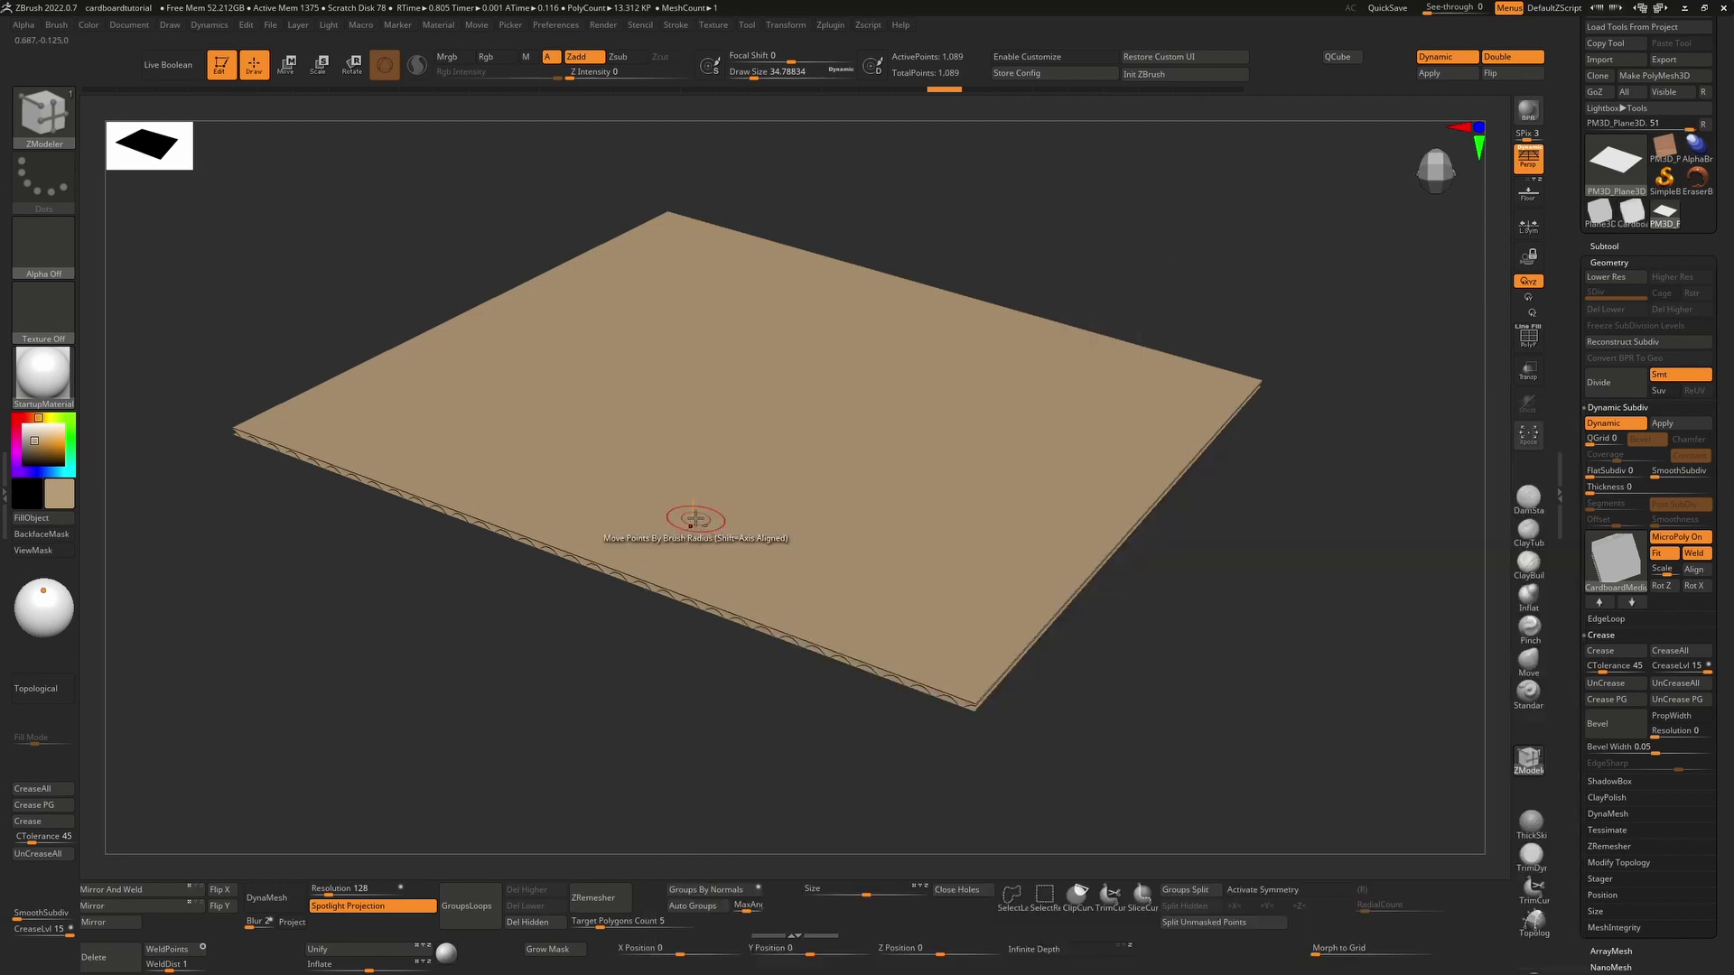
click(1632, 215)
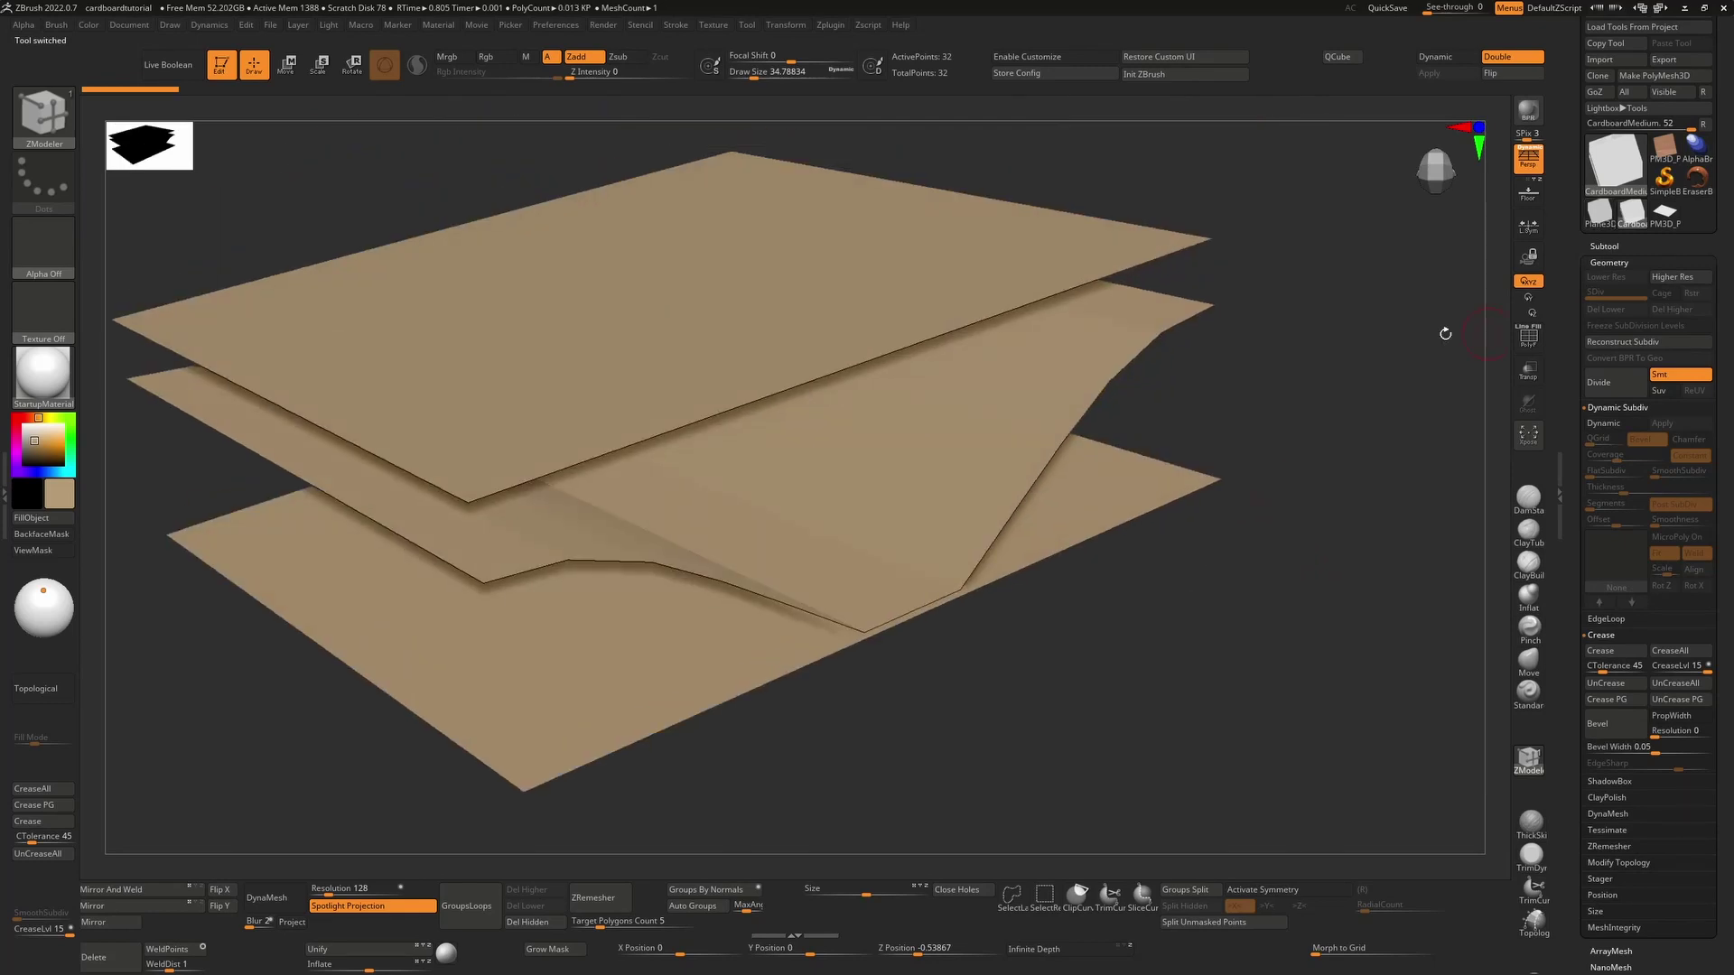
- Insert multiple edge loops across the bottom sheet of the CardboardMedium mesh with ZModeler, with the polyframe shown
key(shift+f)
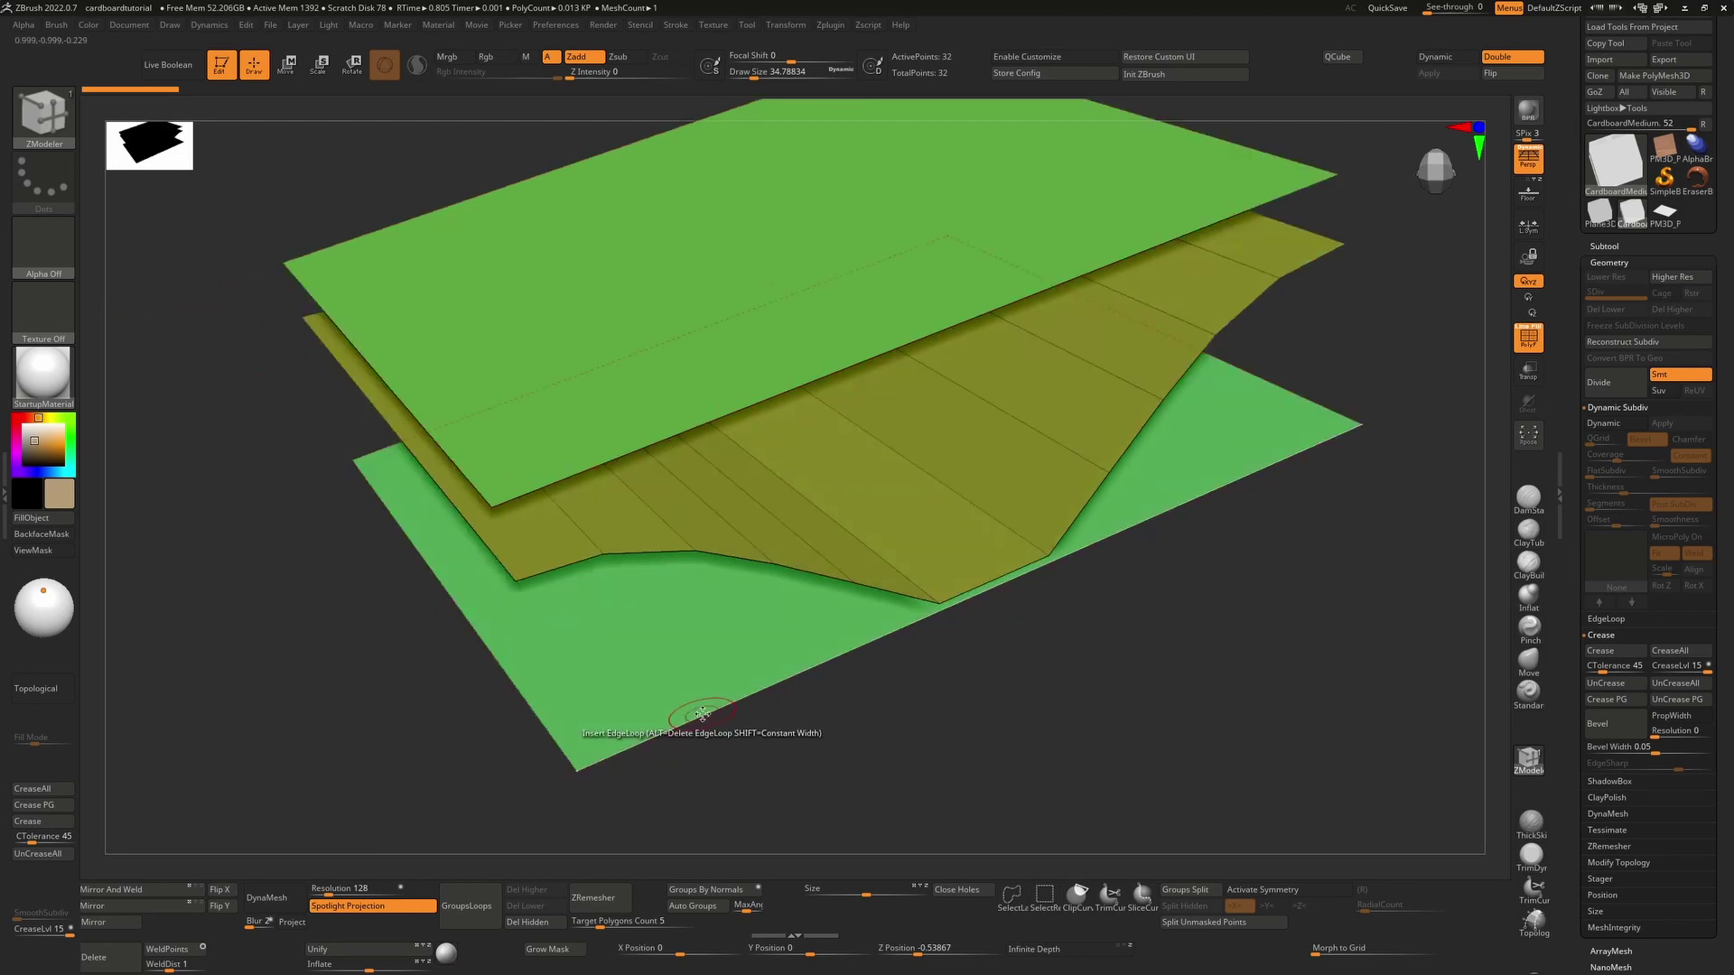
key(space)
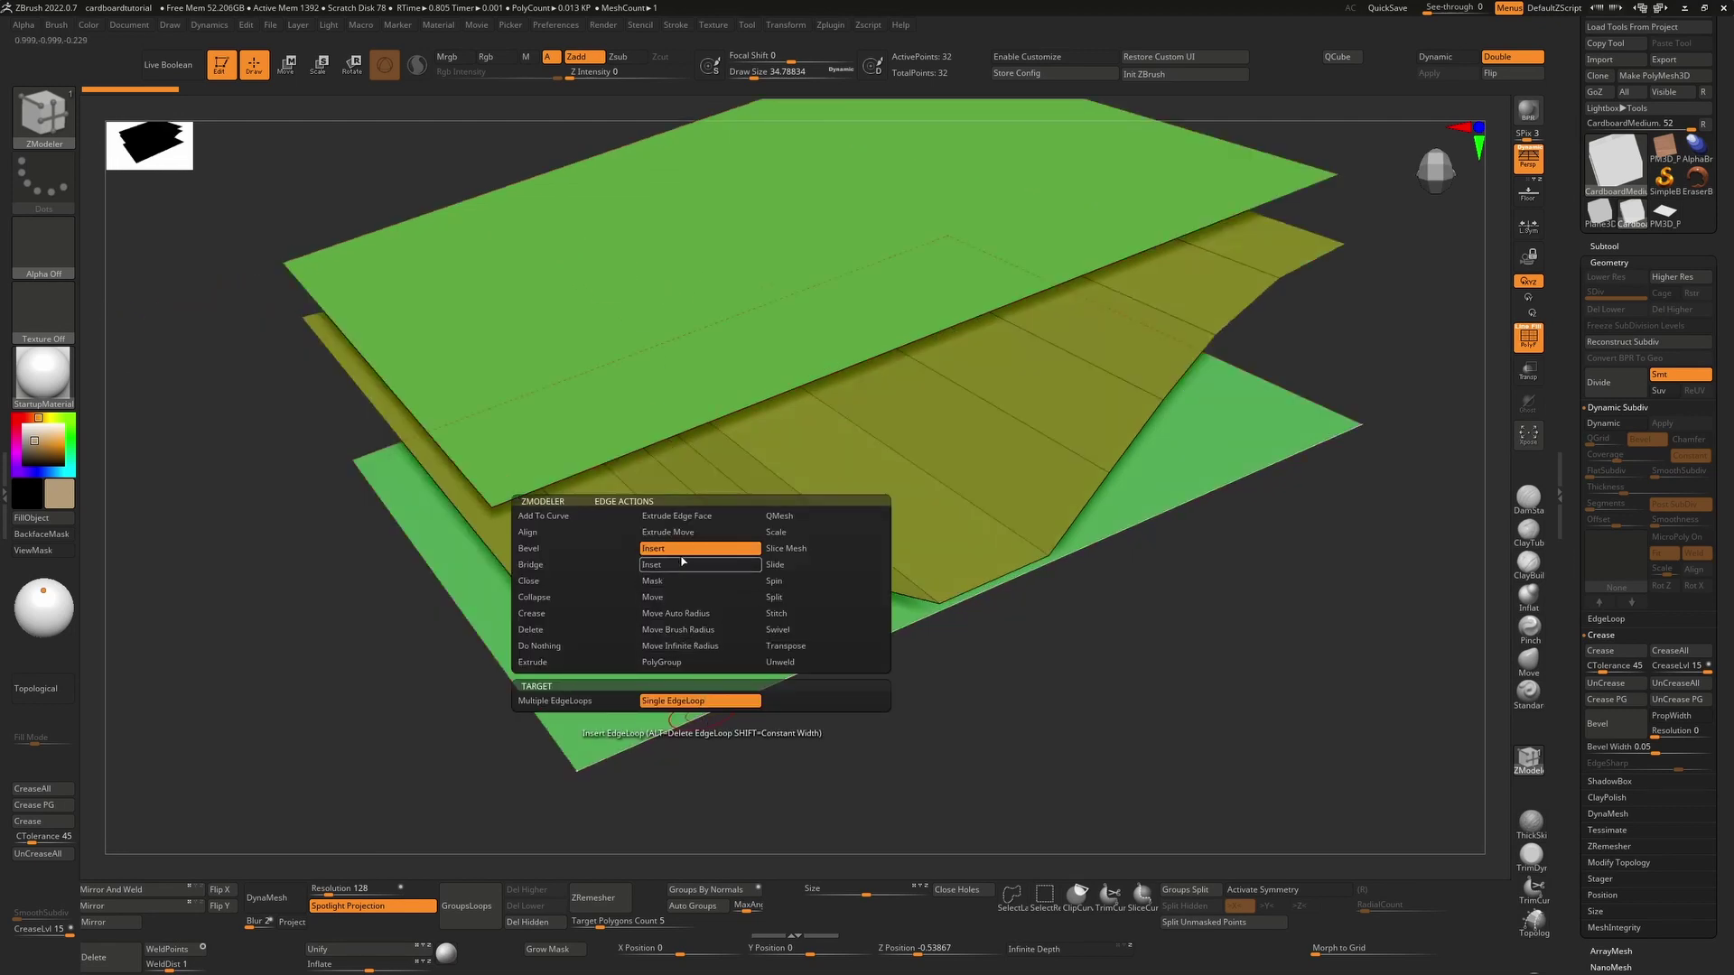
click(584, 701)
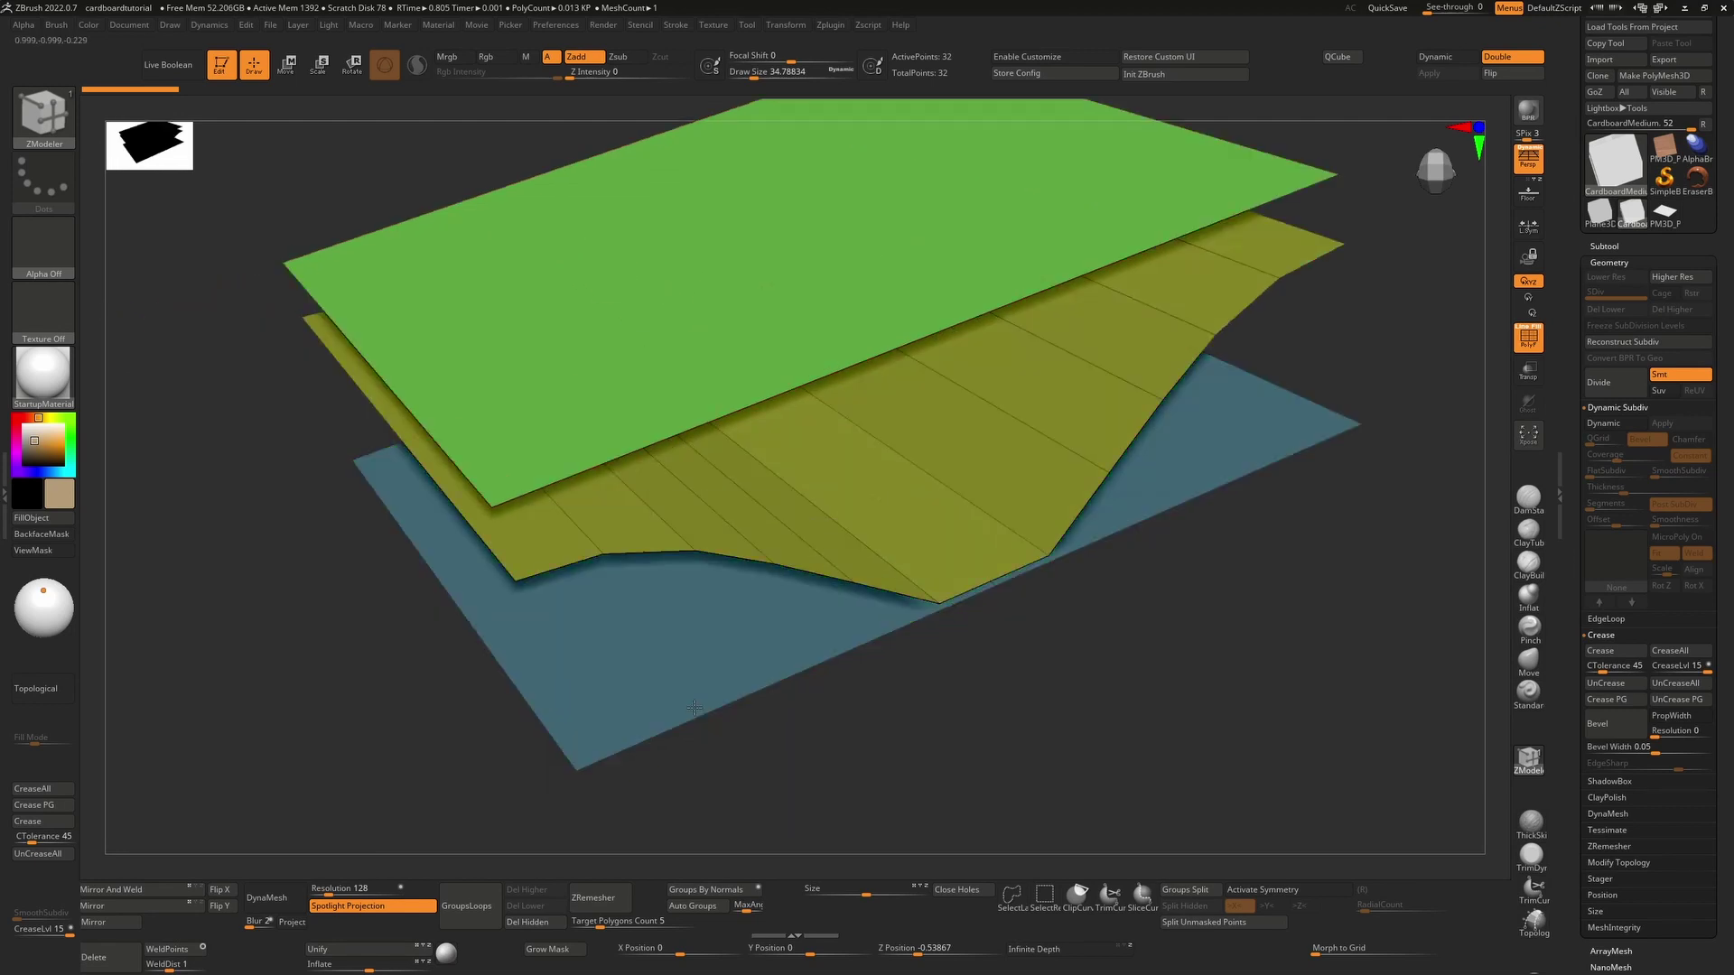
click(683, 685)
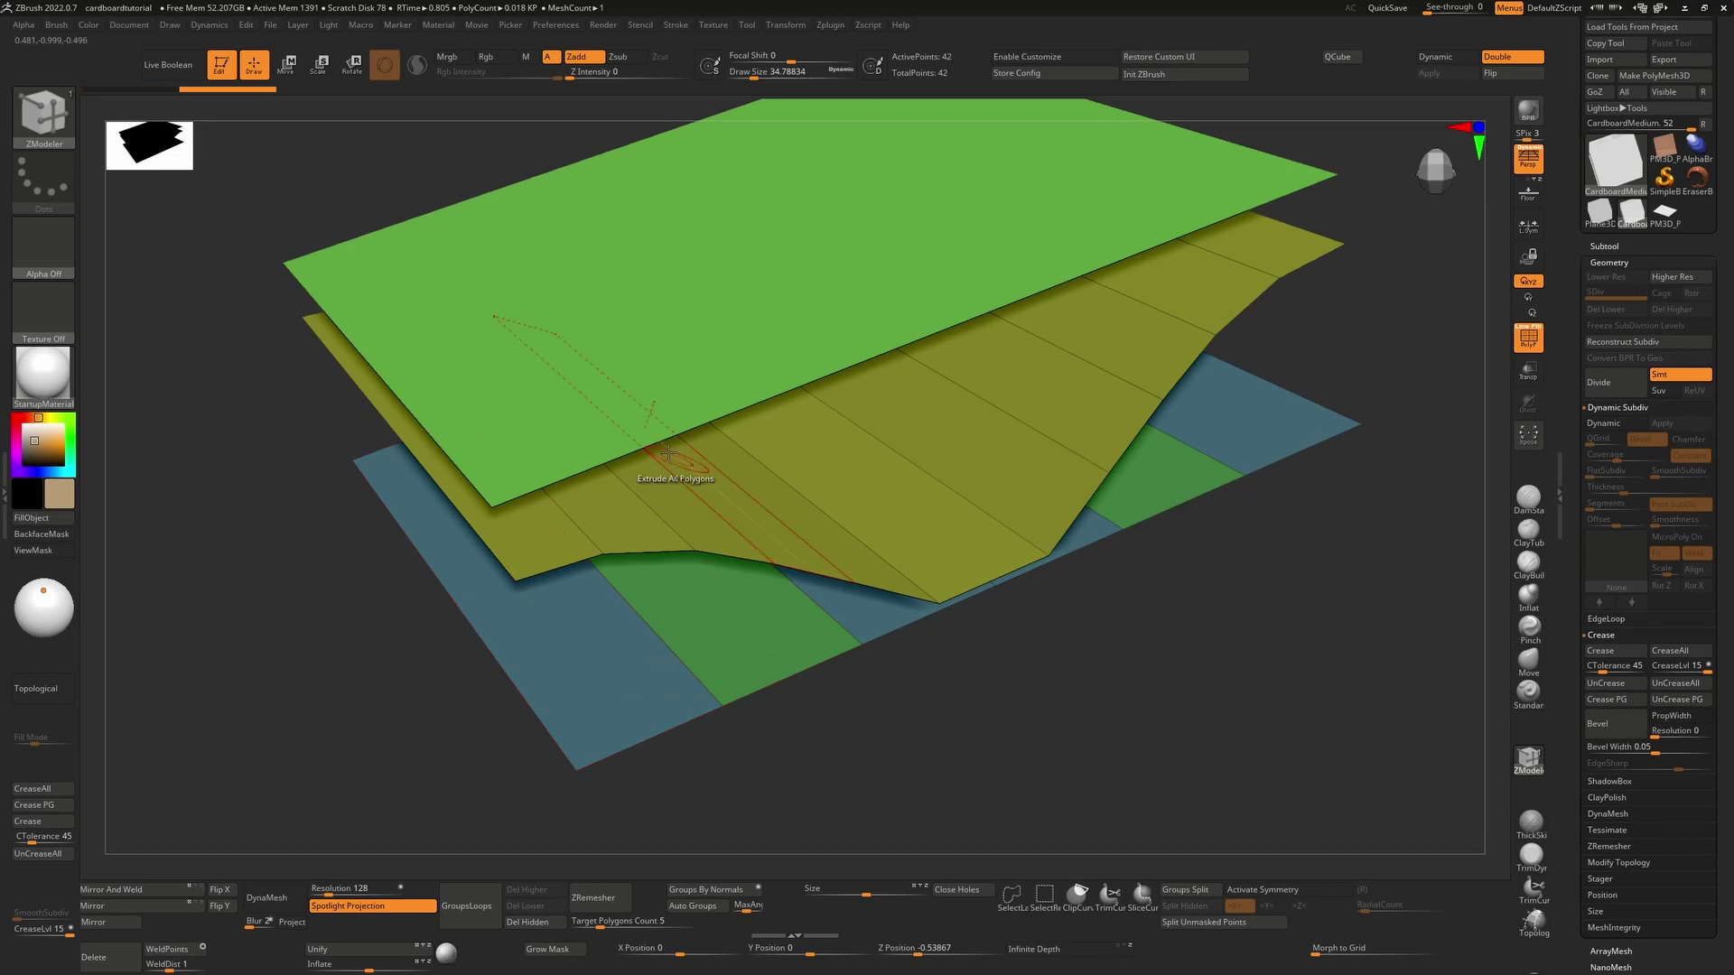
- Insert multiple edge loops across the top sheet of the CardboardMedium mesh
click(628, 441)
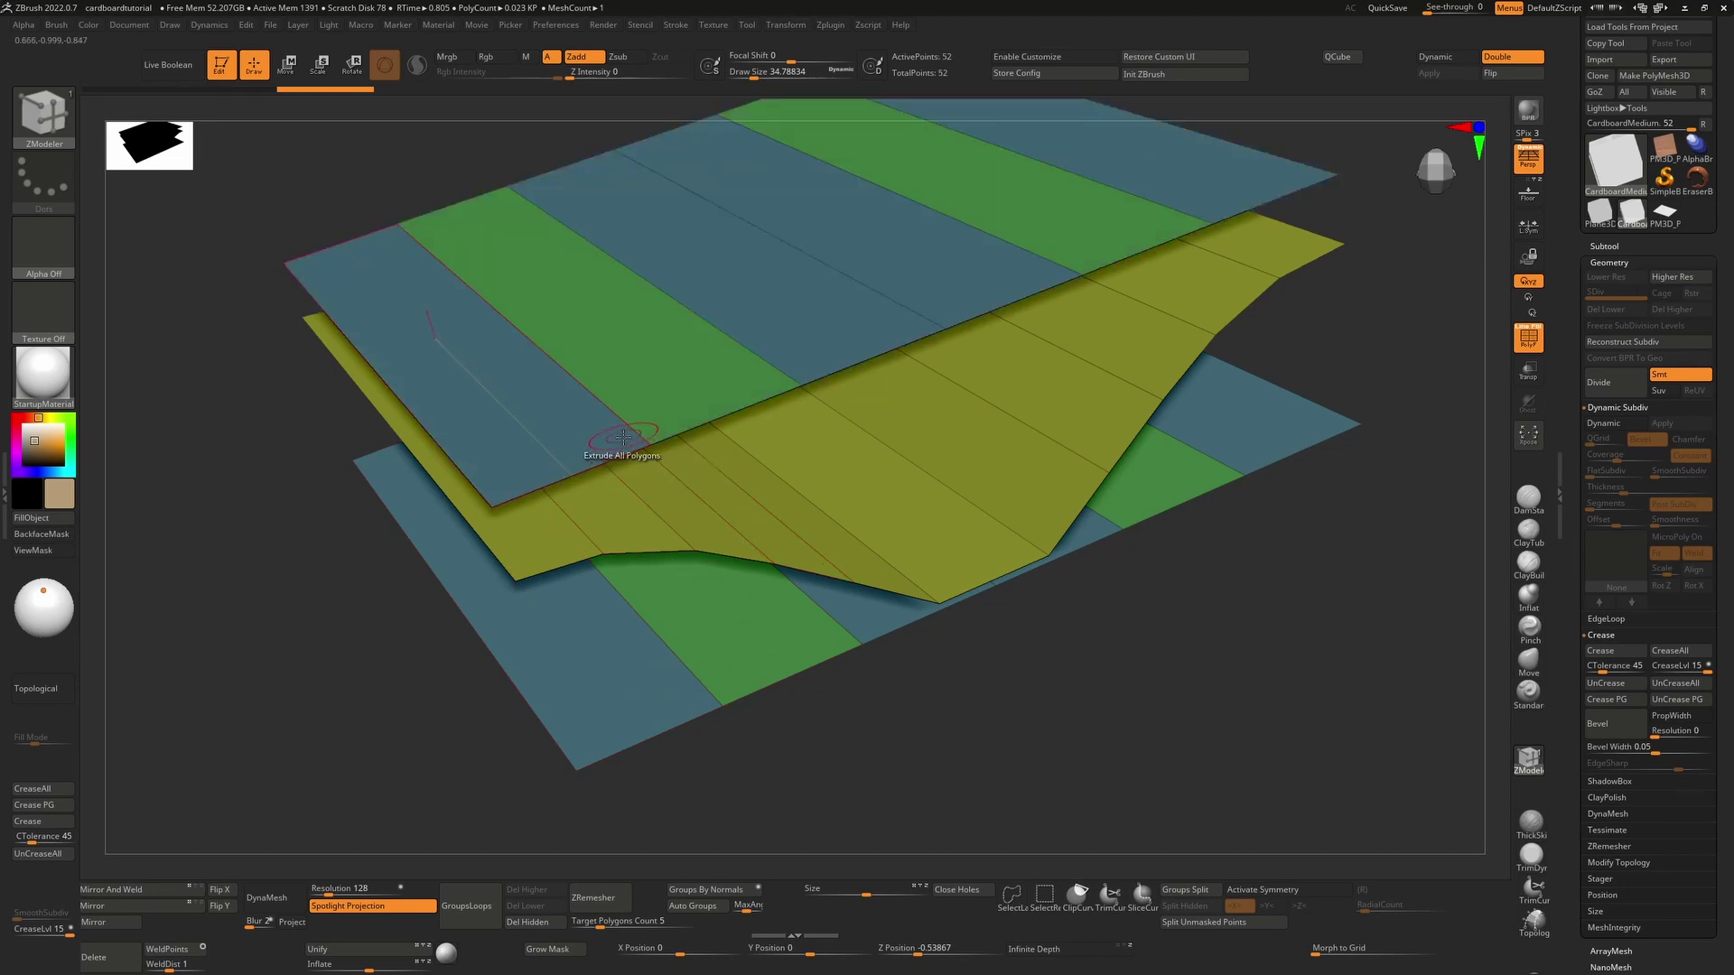
drag(1128, 704, 619, 708)
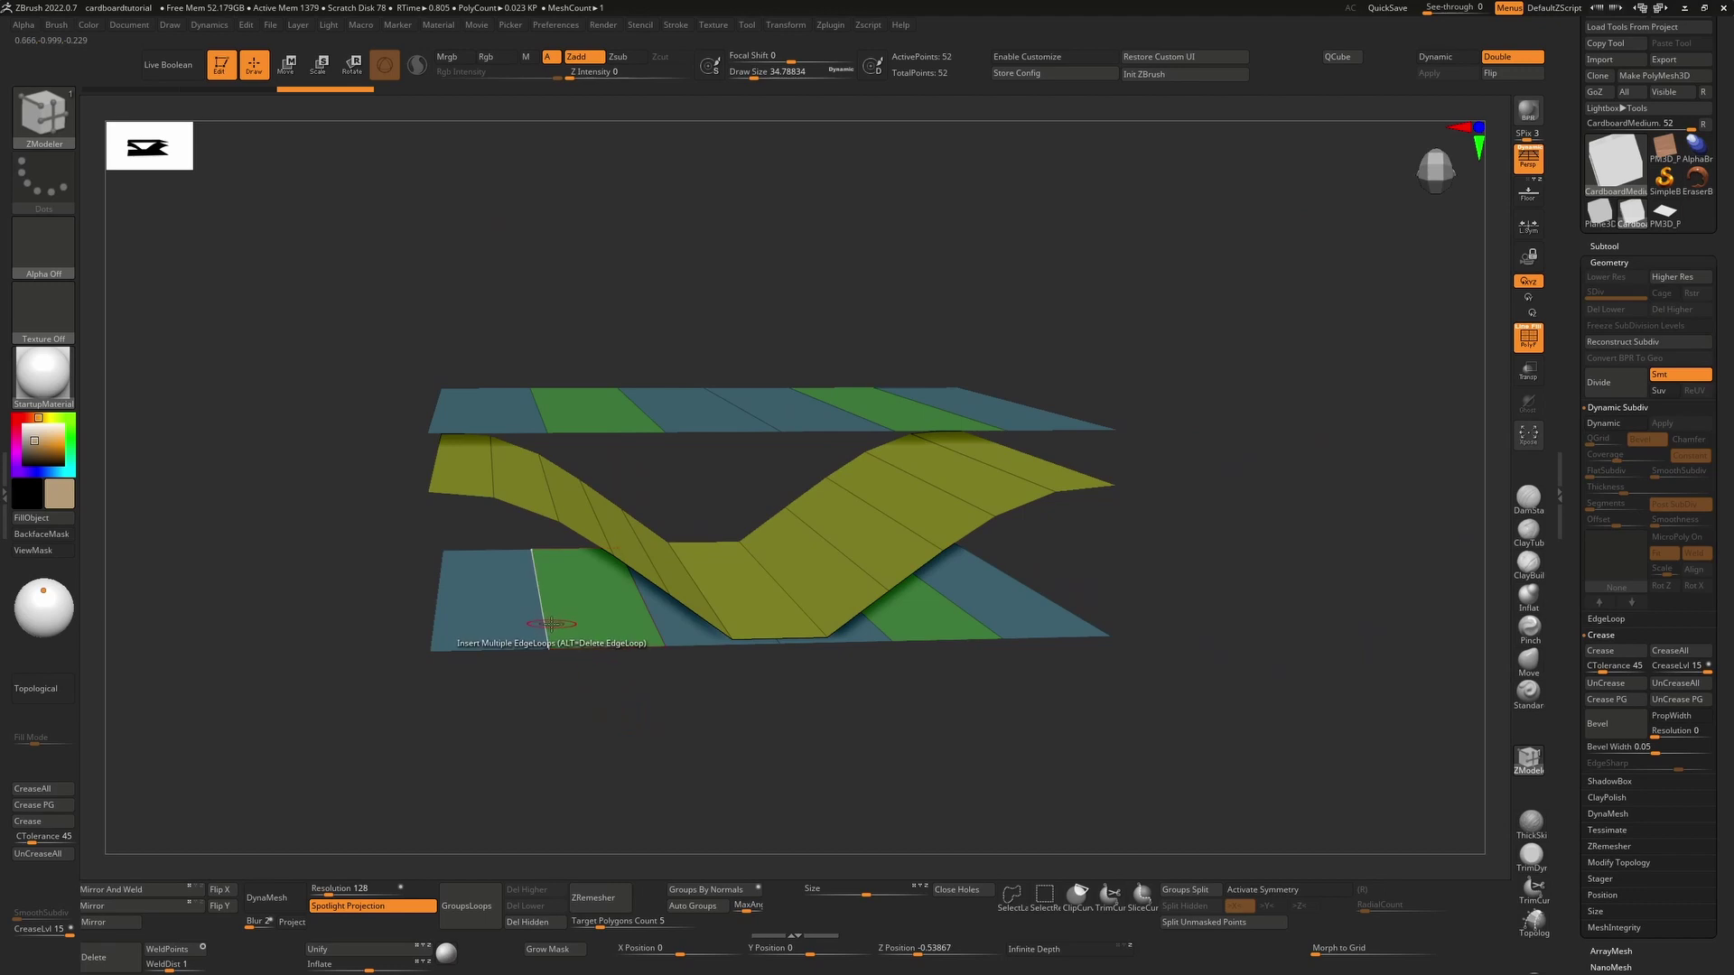
- With X symmetry on, mask the middle of the mesh and move the unmasked outer edge loops of both sheets down by about 0.15
key(x)
key(ctrl)
mouse_move(531, 602)
ctrl+mouse_down()
mouse_move(492, 565)
mouse_move(566, 625)
ctrl+mouse_up()
ctrl+click(586, 703)
mouse_move(587, 688)
ctrl+mouse_down()
mouse_move(519, 543)
mouse_move(526, 677)
ctrl+mouse_up()
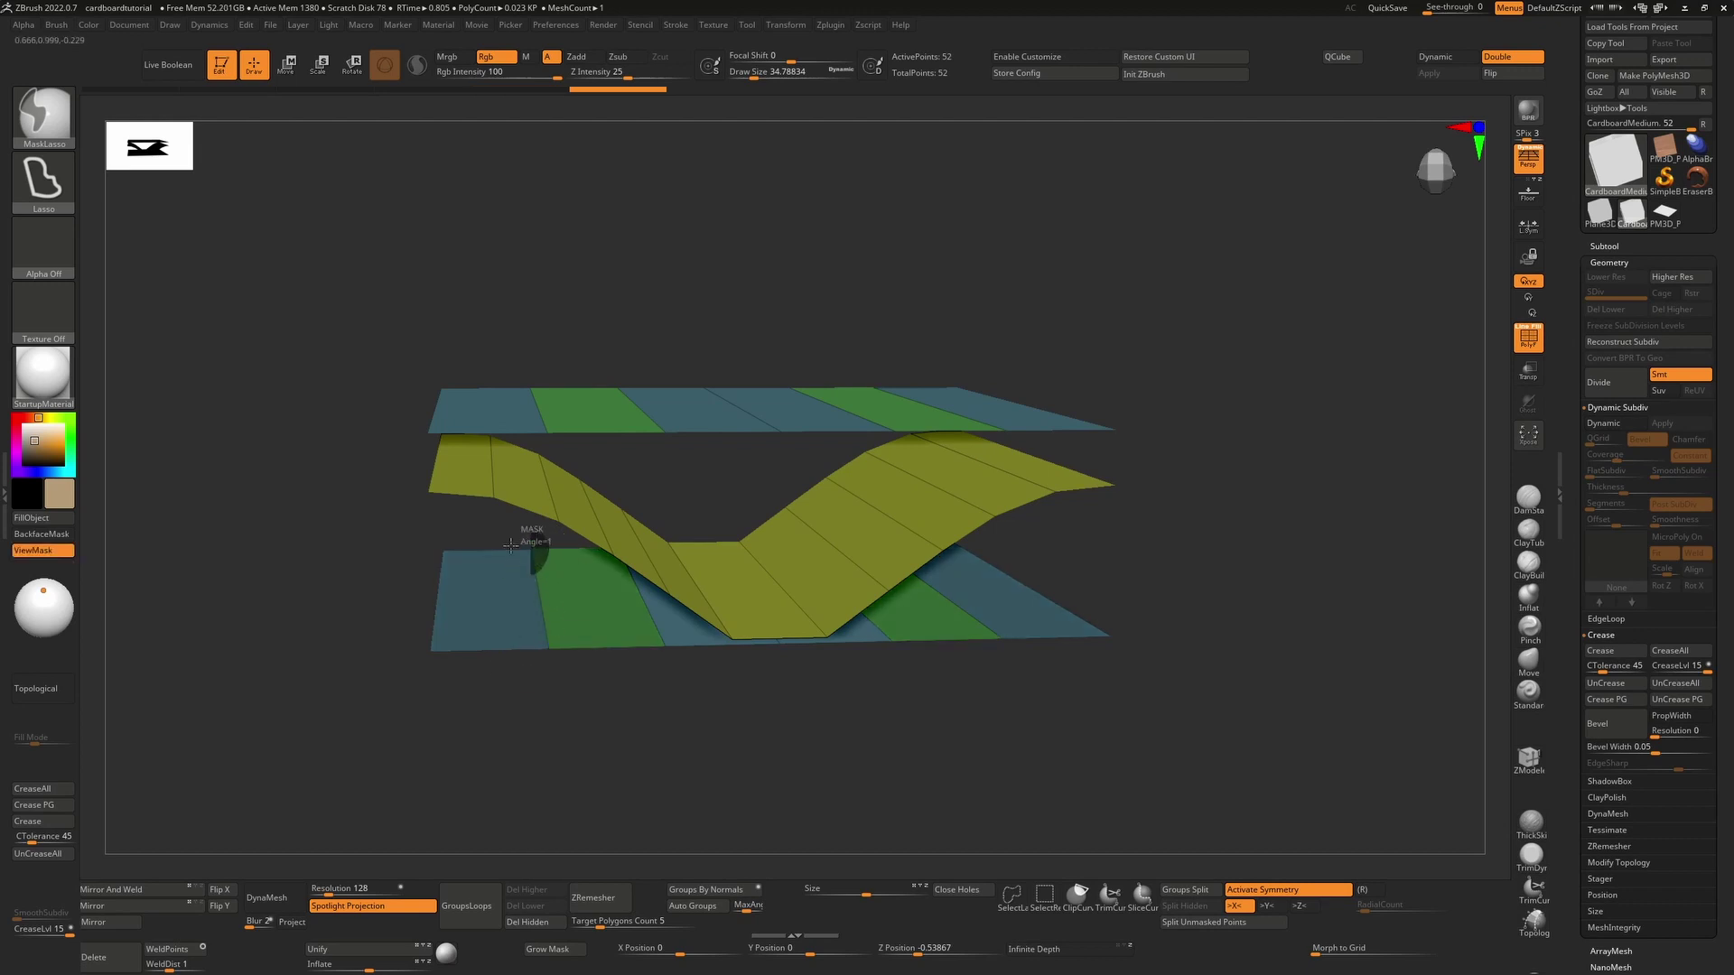
ctrl+drag(546, 443, 545, 439)
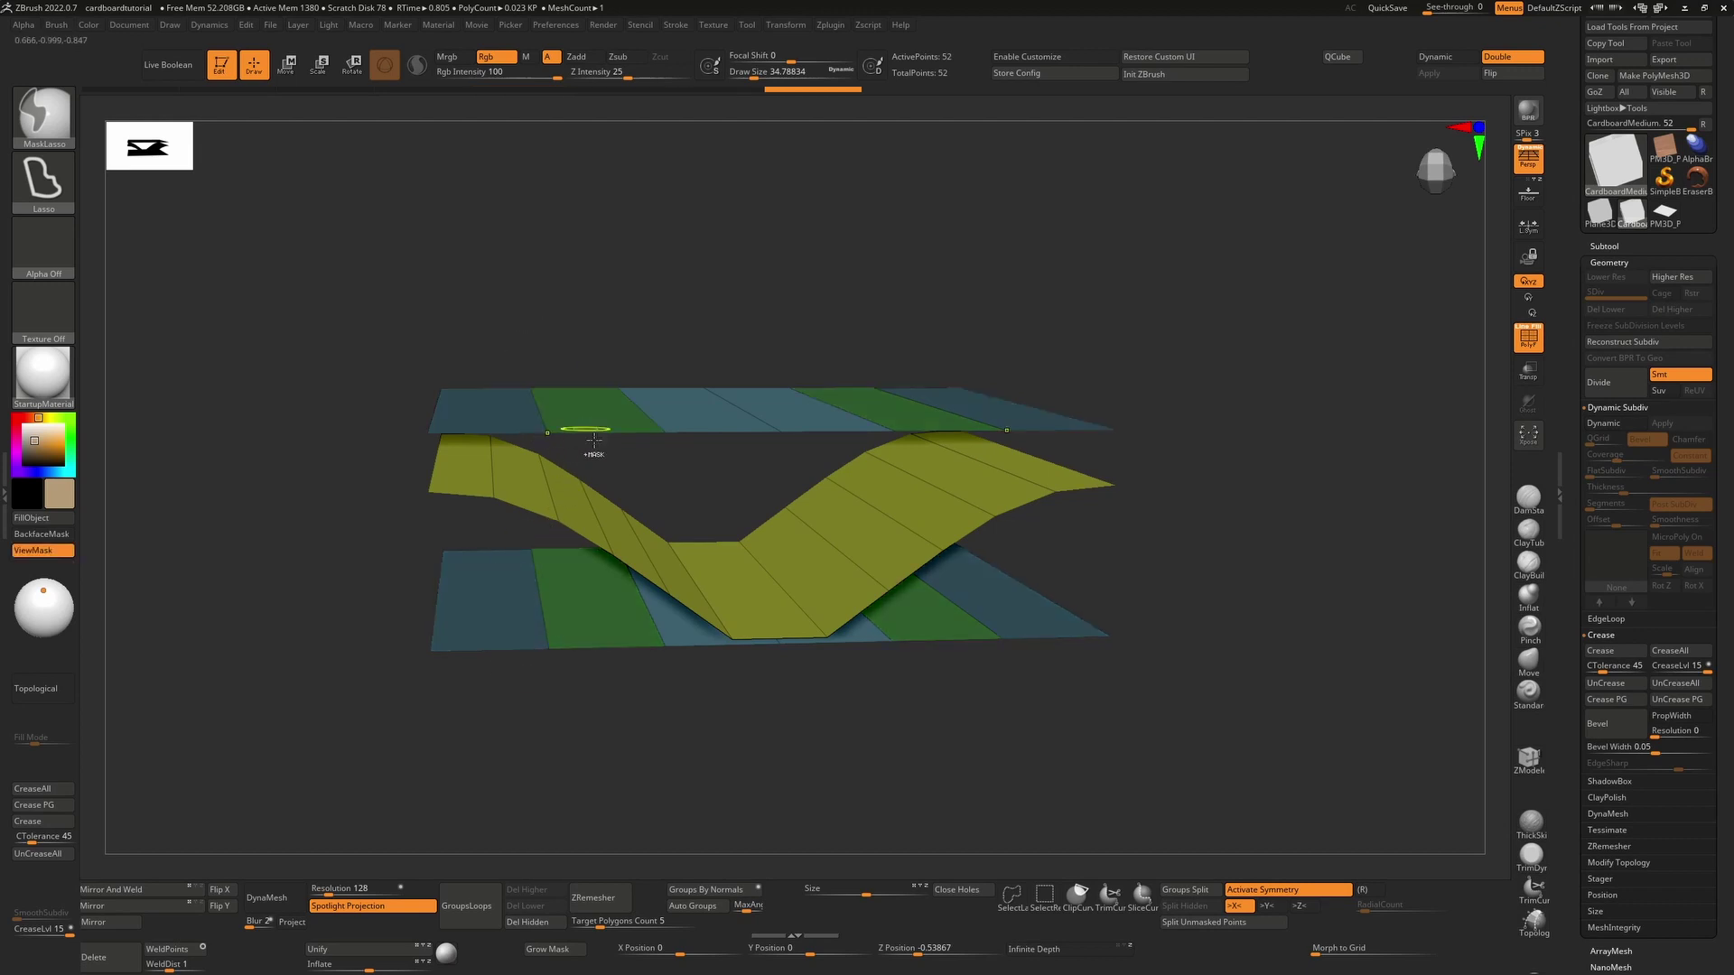
ctrl+click(756, 709)
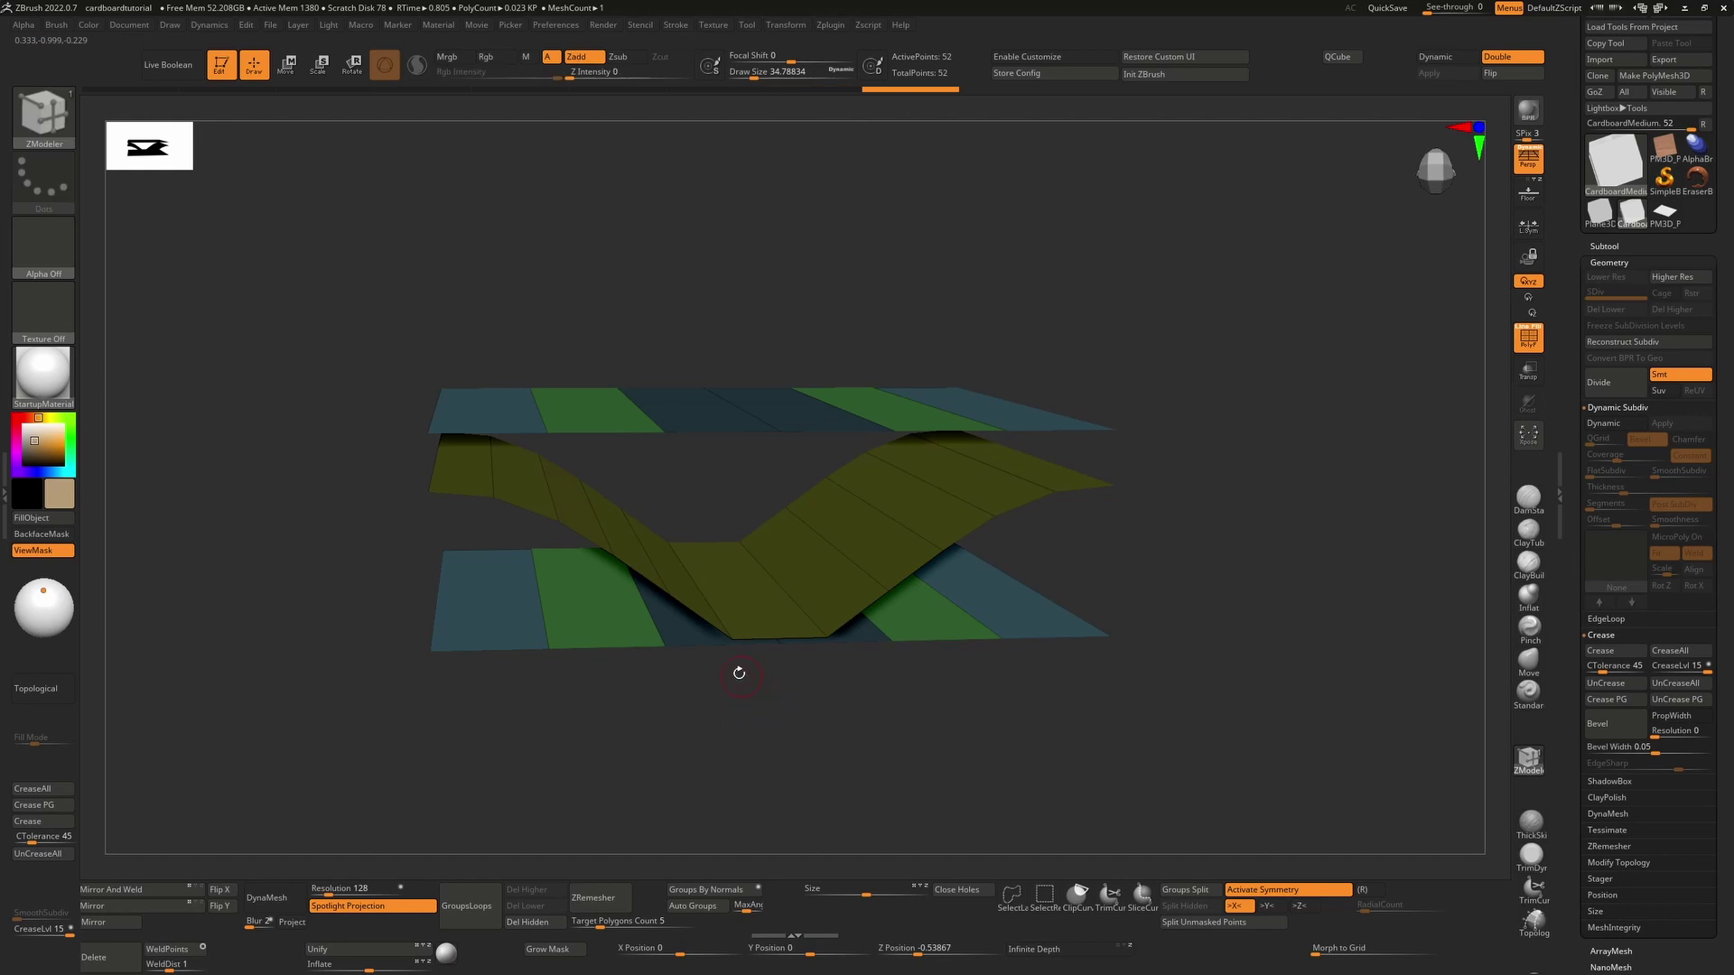
key(w)
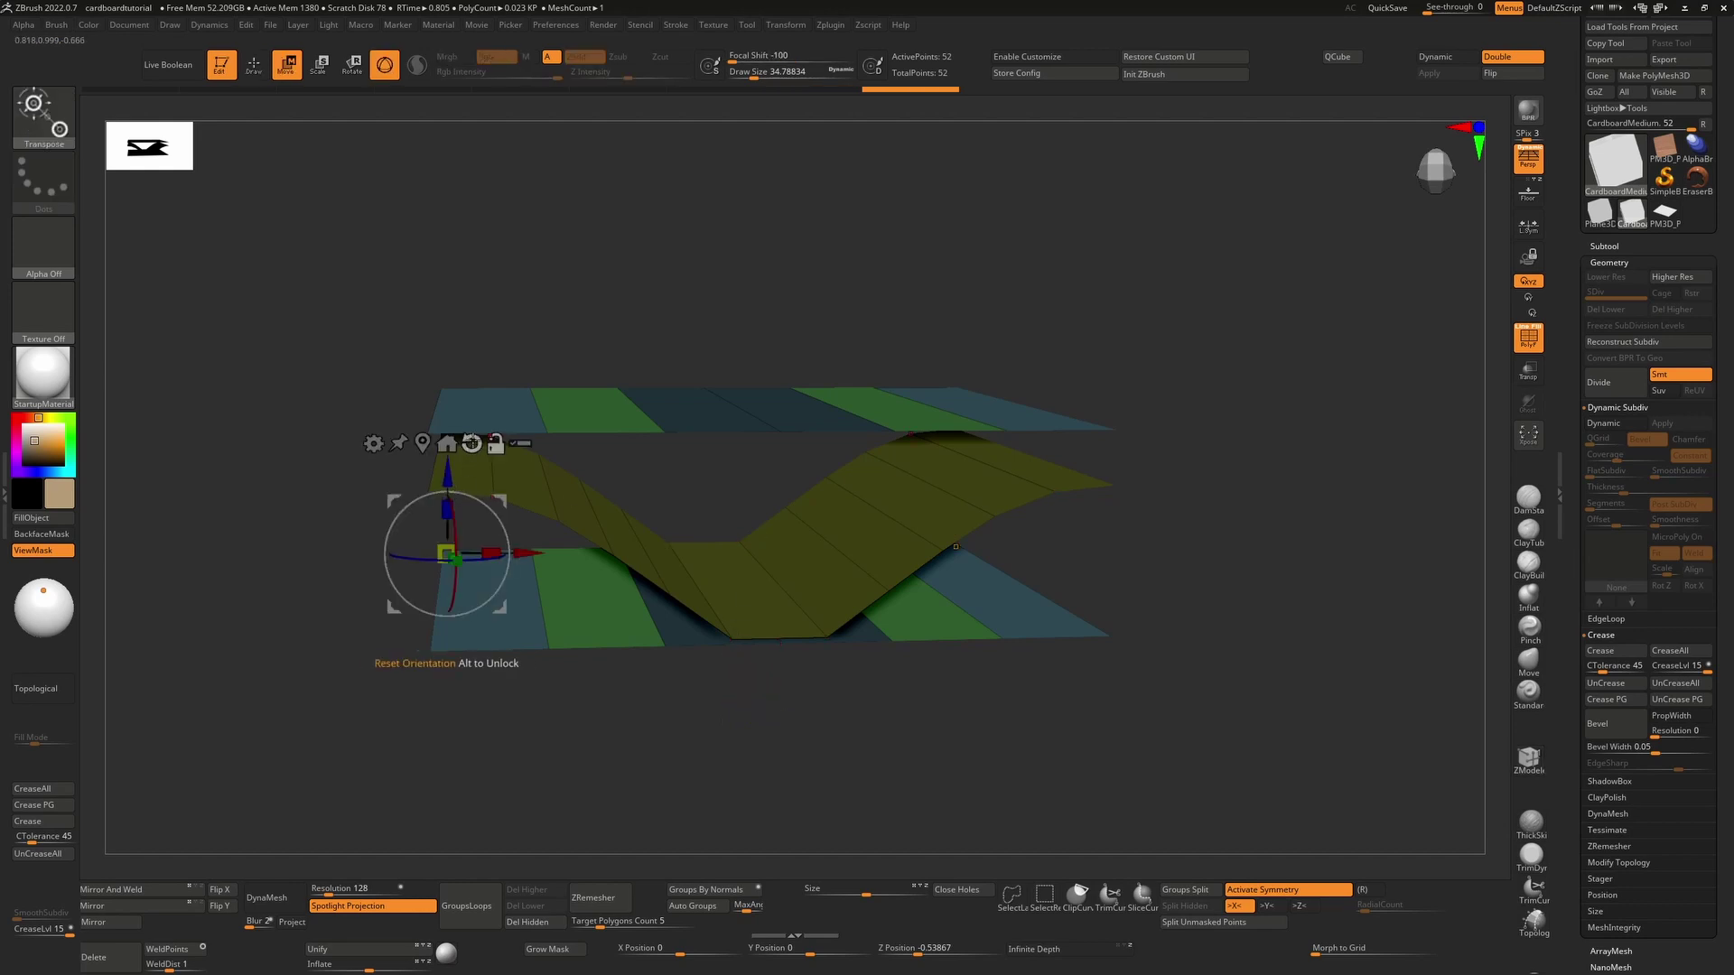
drag(460, 453, 459, 503)
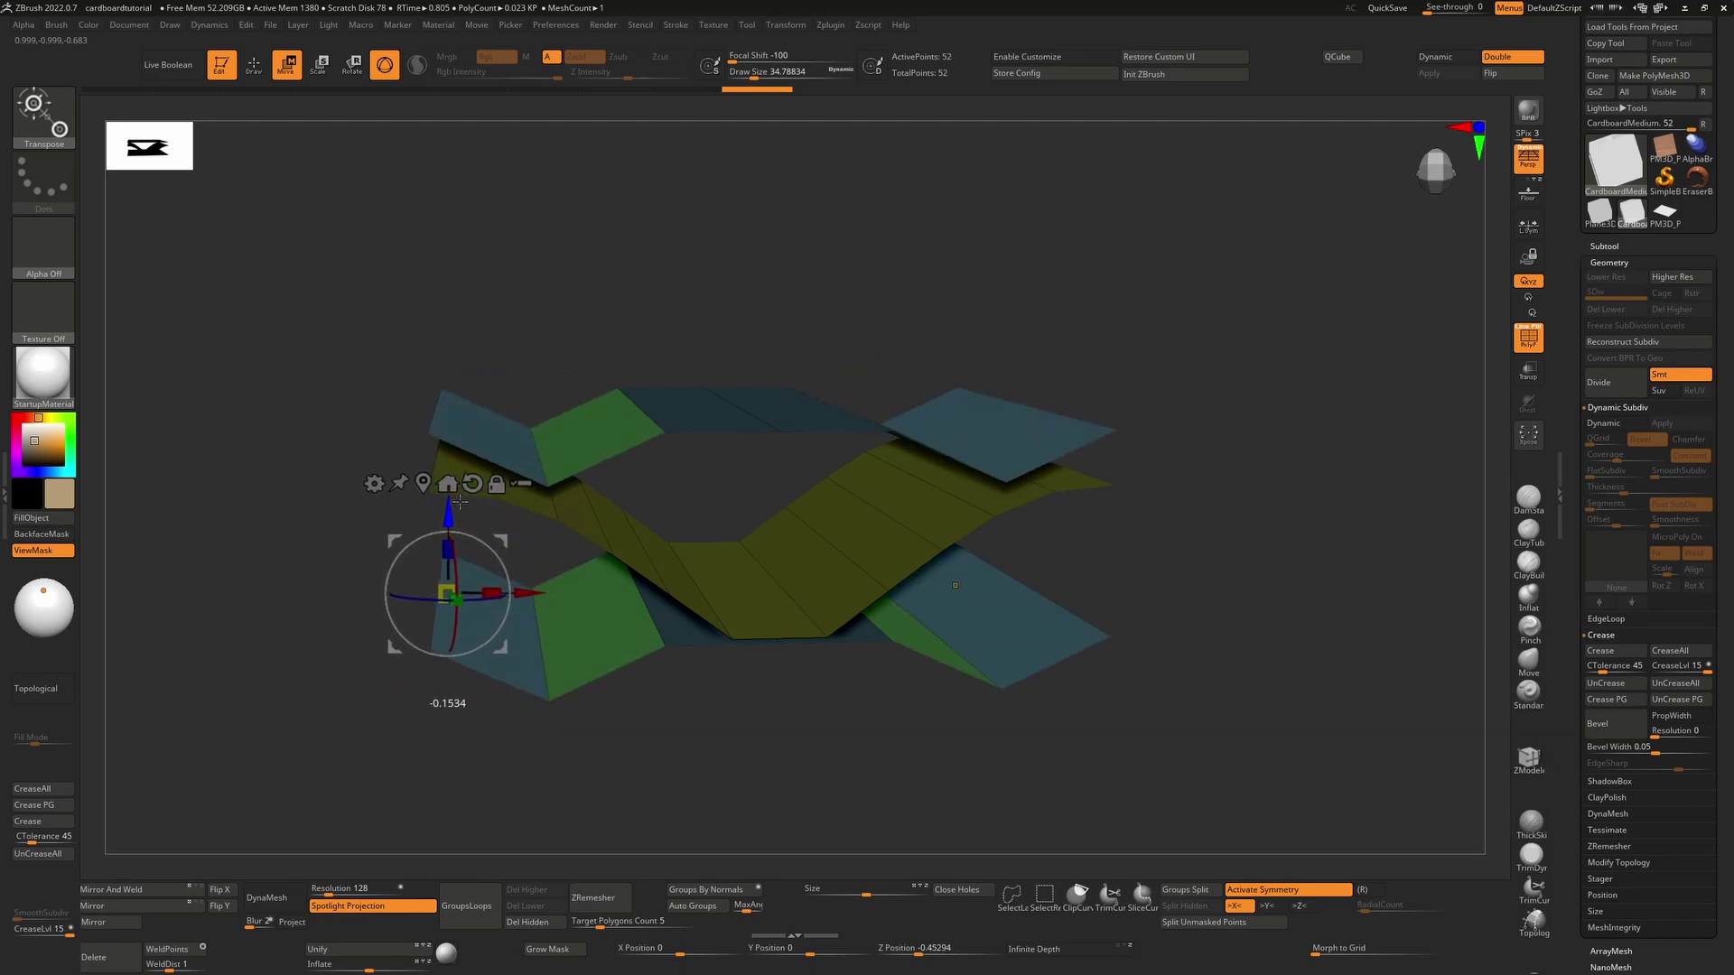
ctrl+drag(1174, 423, 1067, 480)
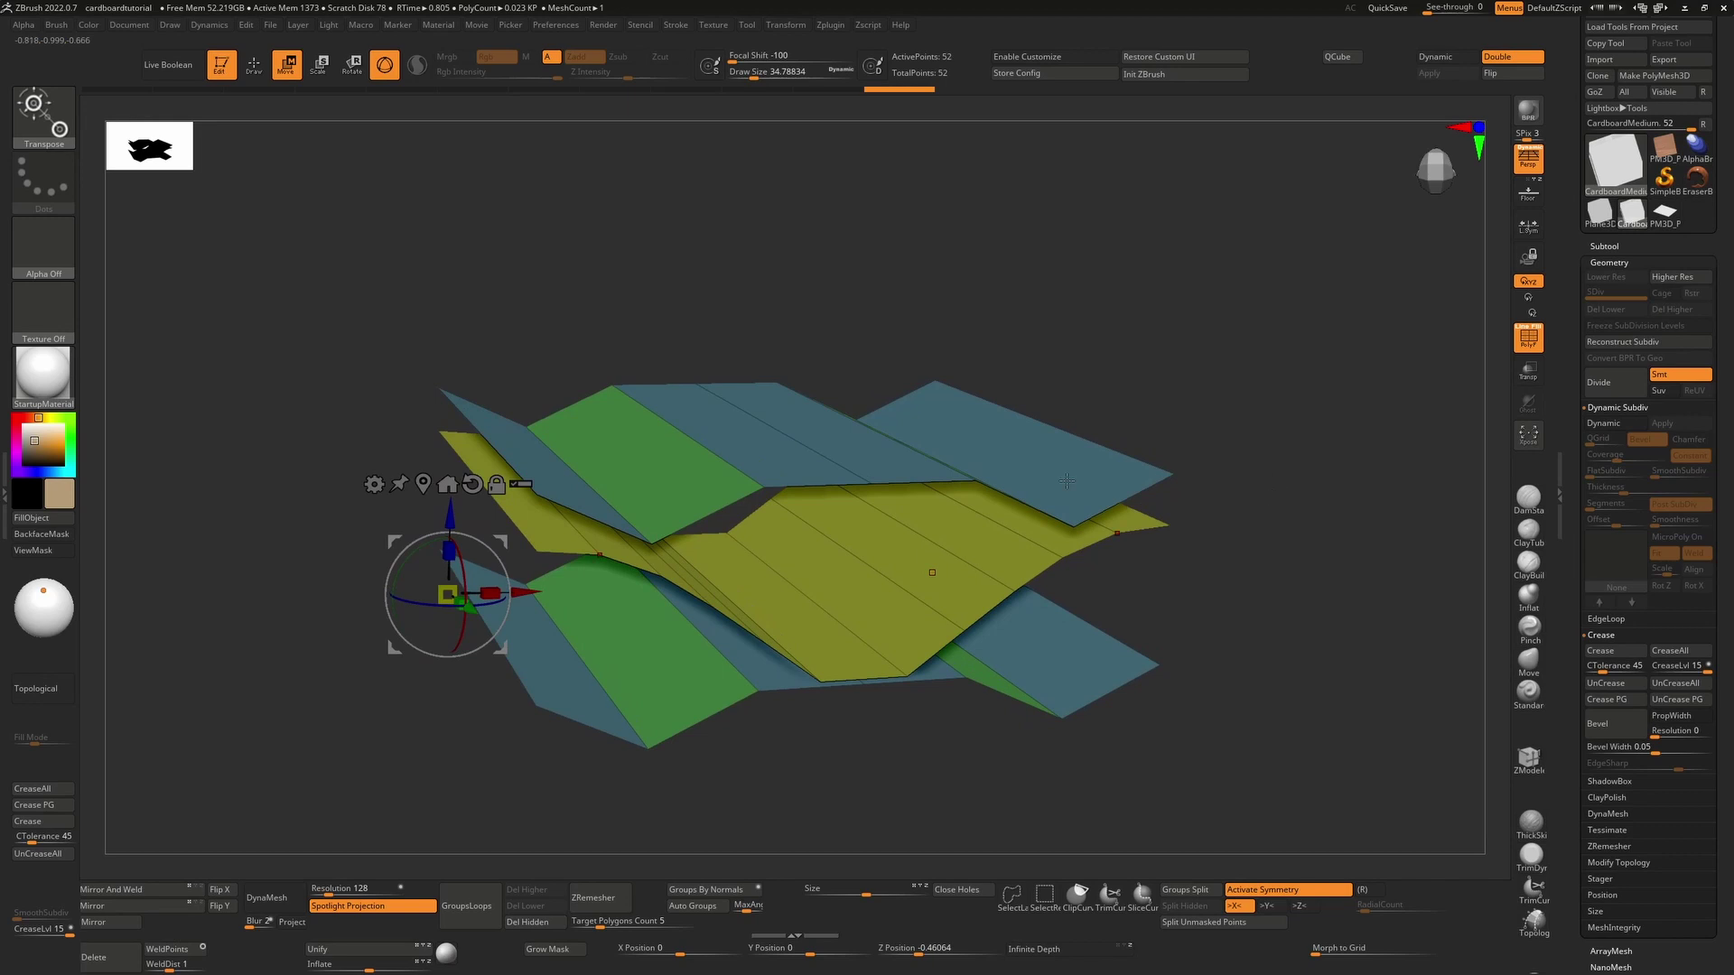
- Make the PM3D_Plane3D board the active tool again
click(1663, 218)
drag(1183, 568, 1127, 578)
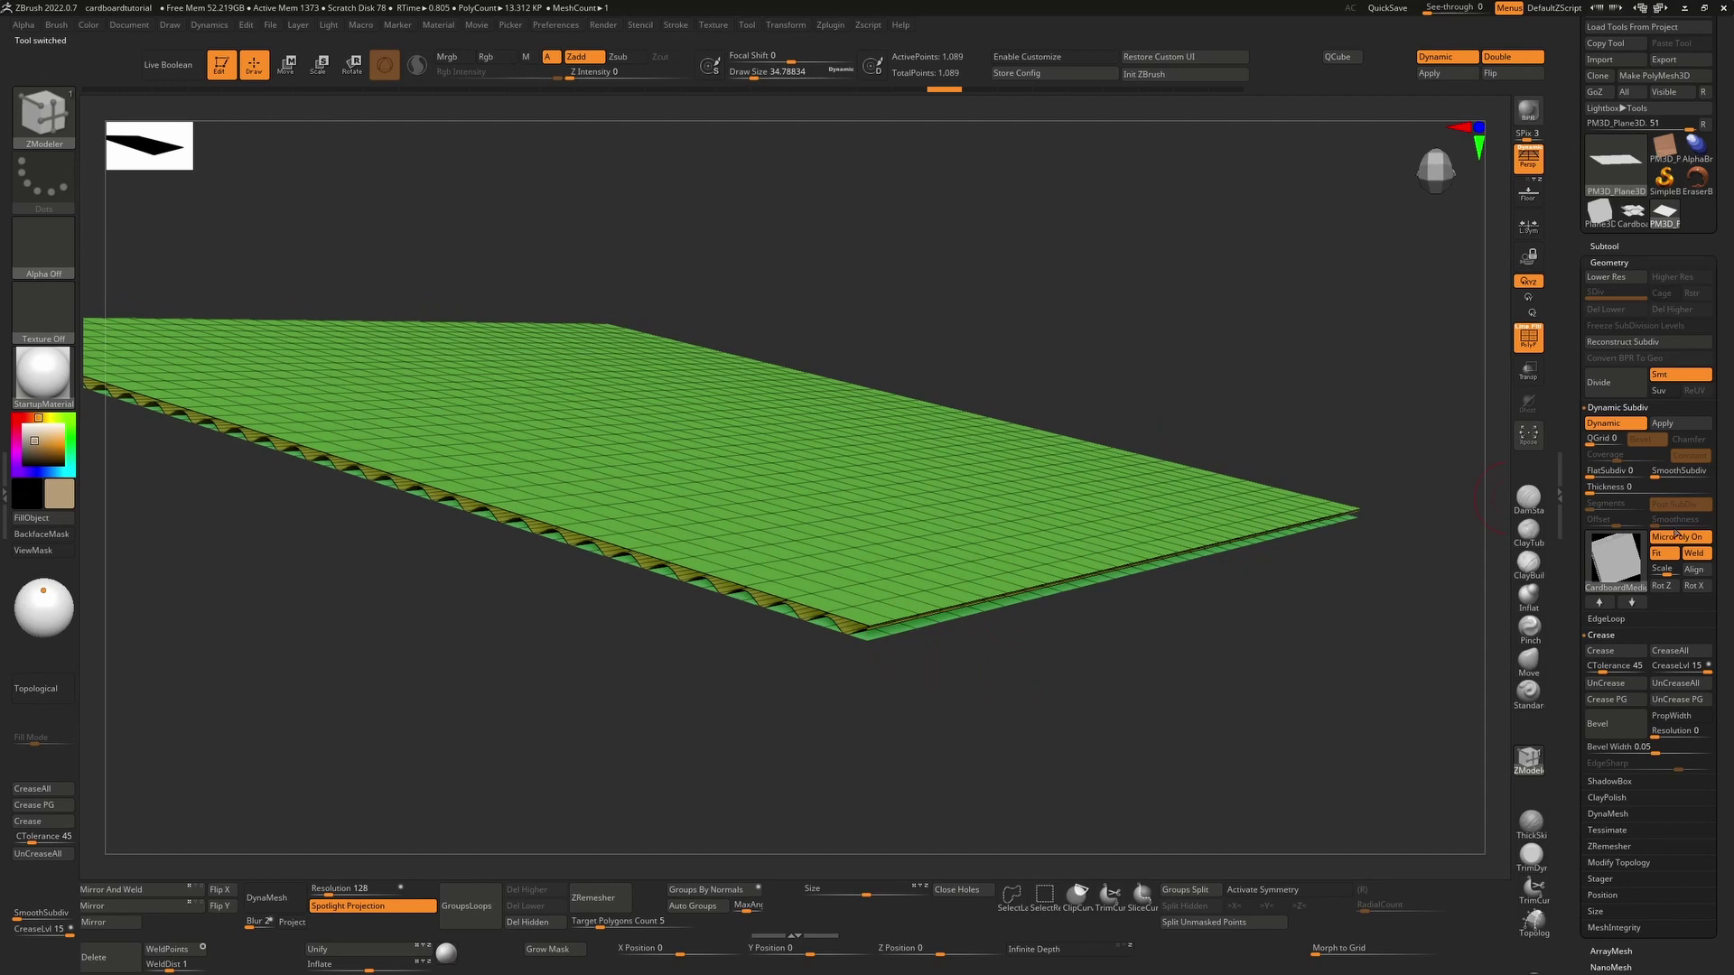
- Try Gear3D and Cone3D as the board's MicroPoly mesh
mouse_move(1628, 557)
key(ctrl)
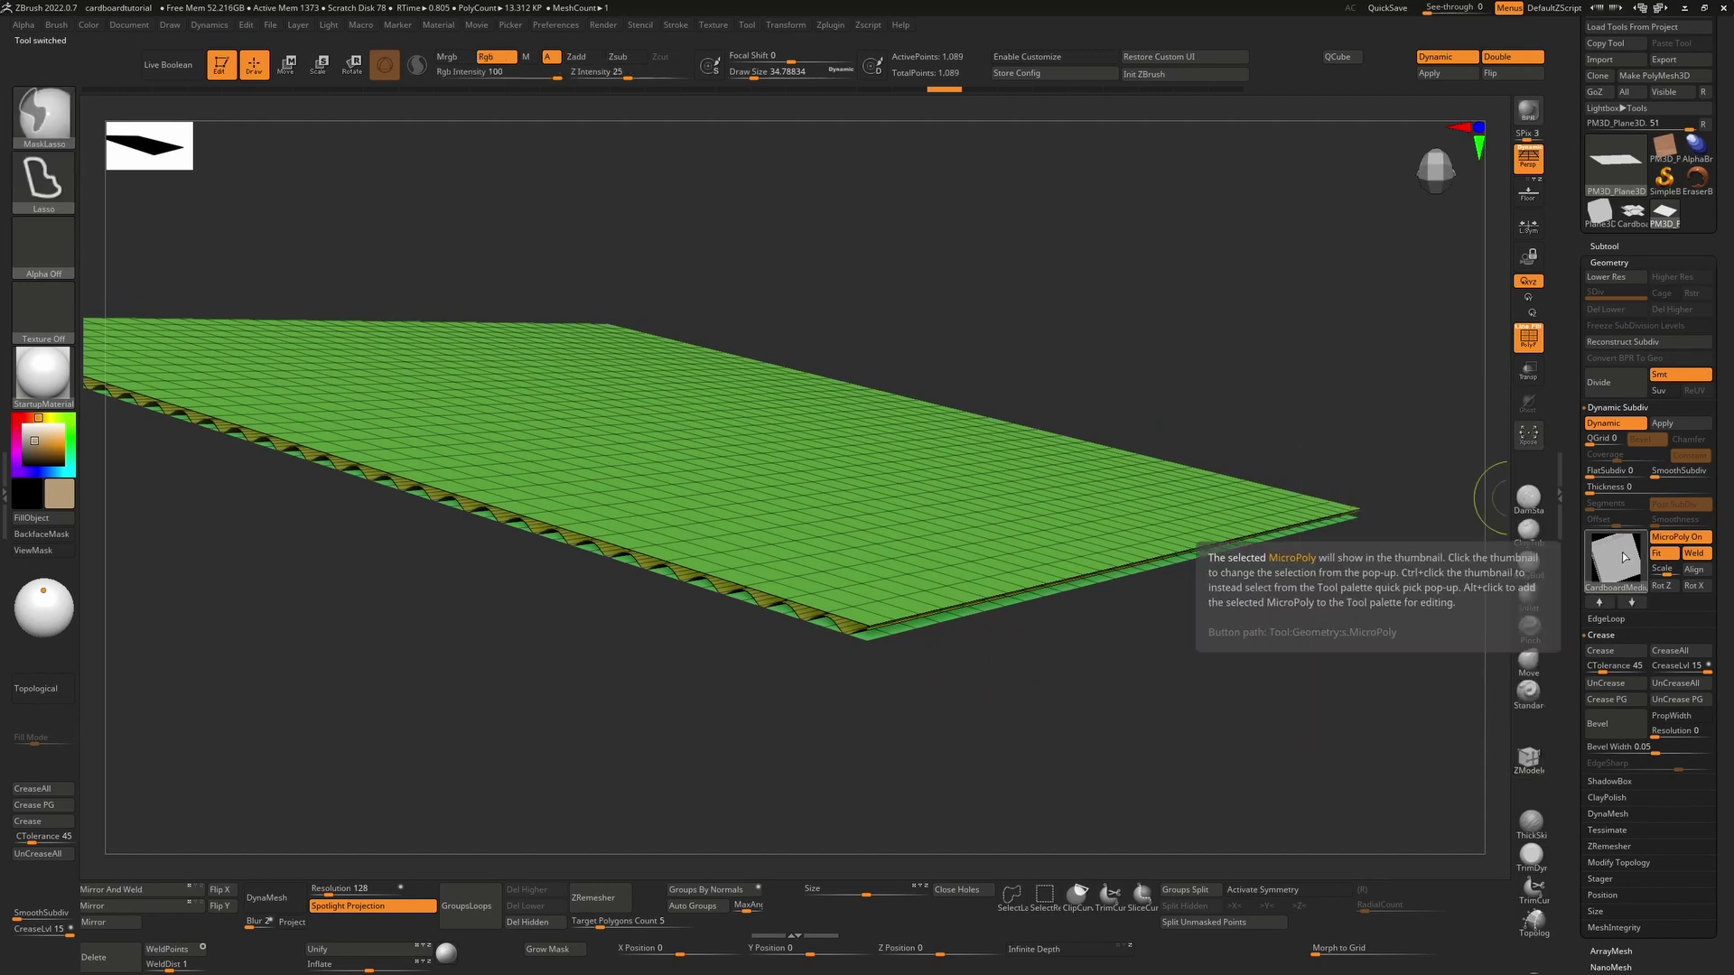
ctrl+click(1621, 557)
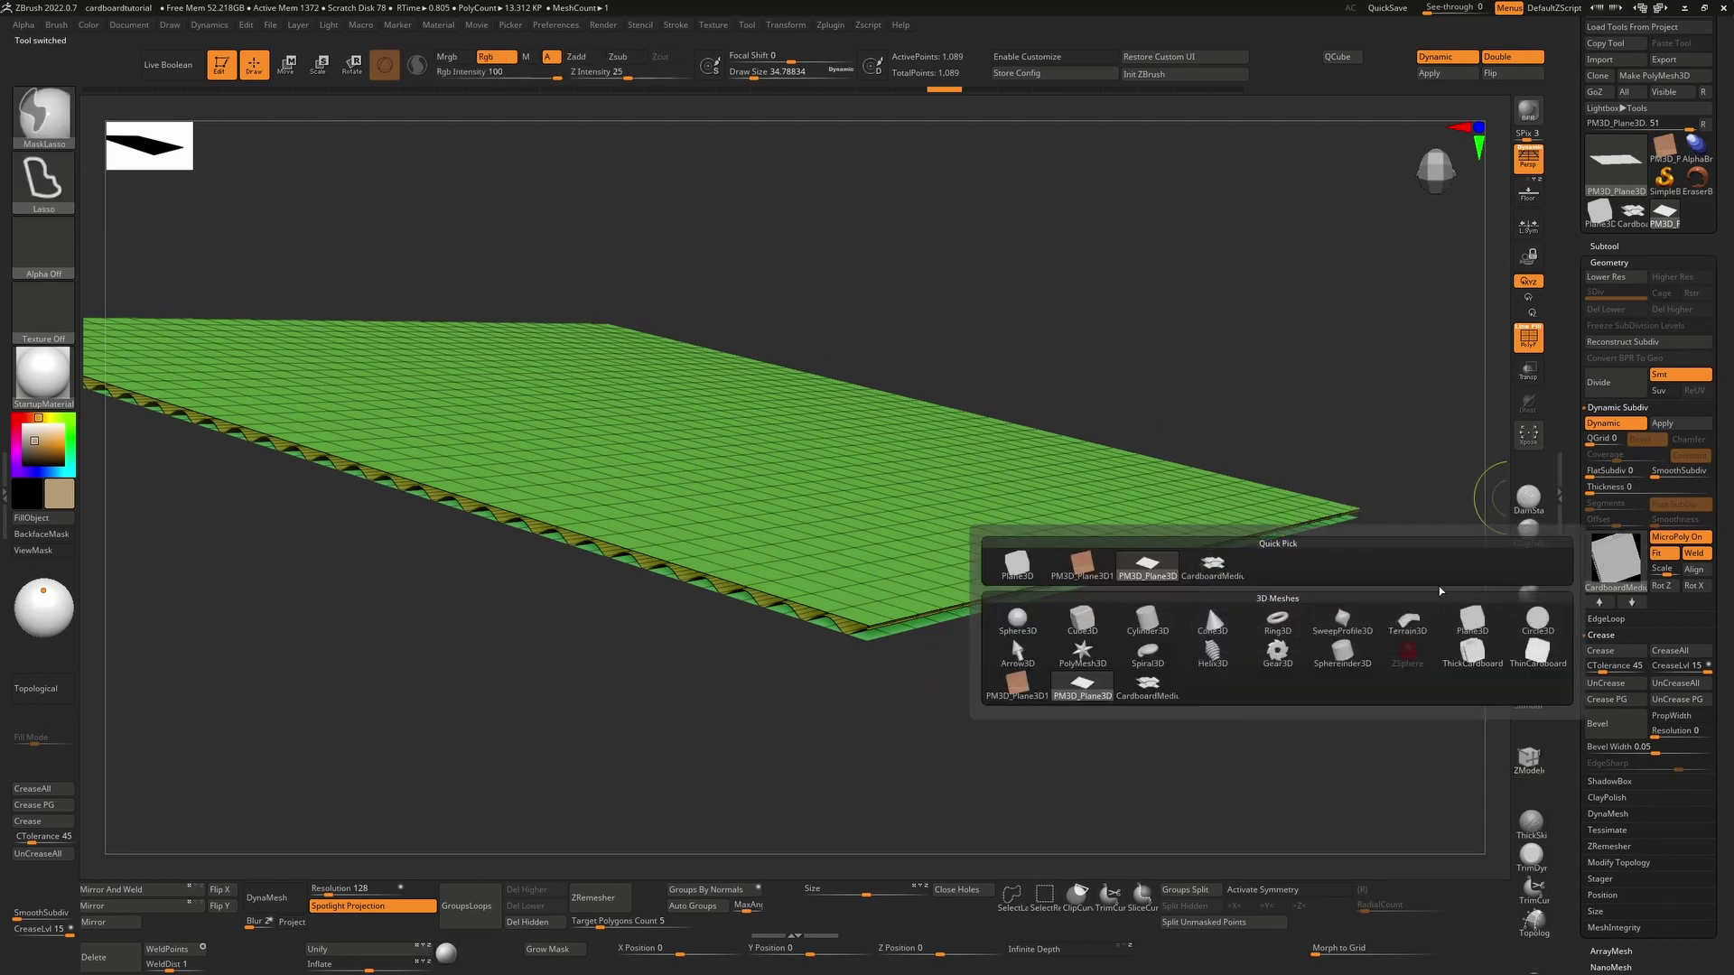
click(1281, 654)
click(1618, 573)
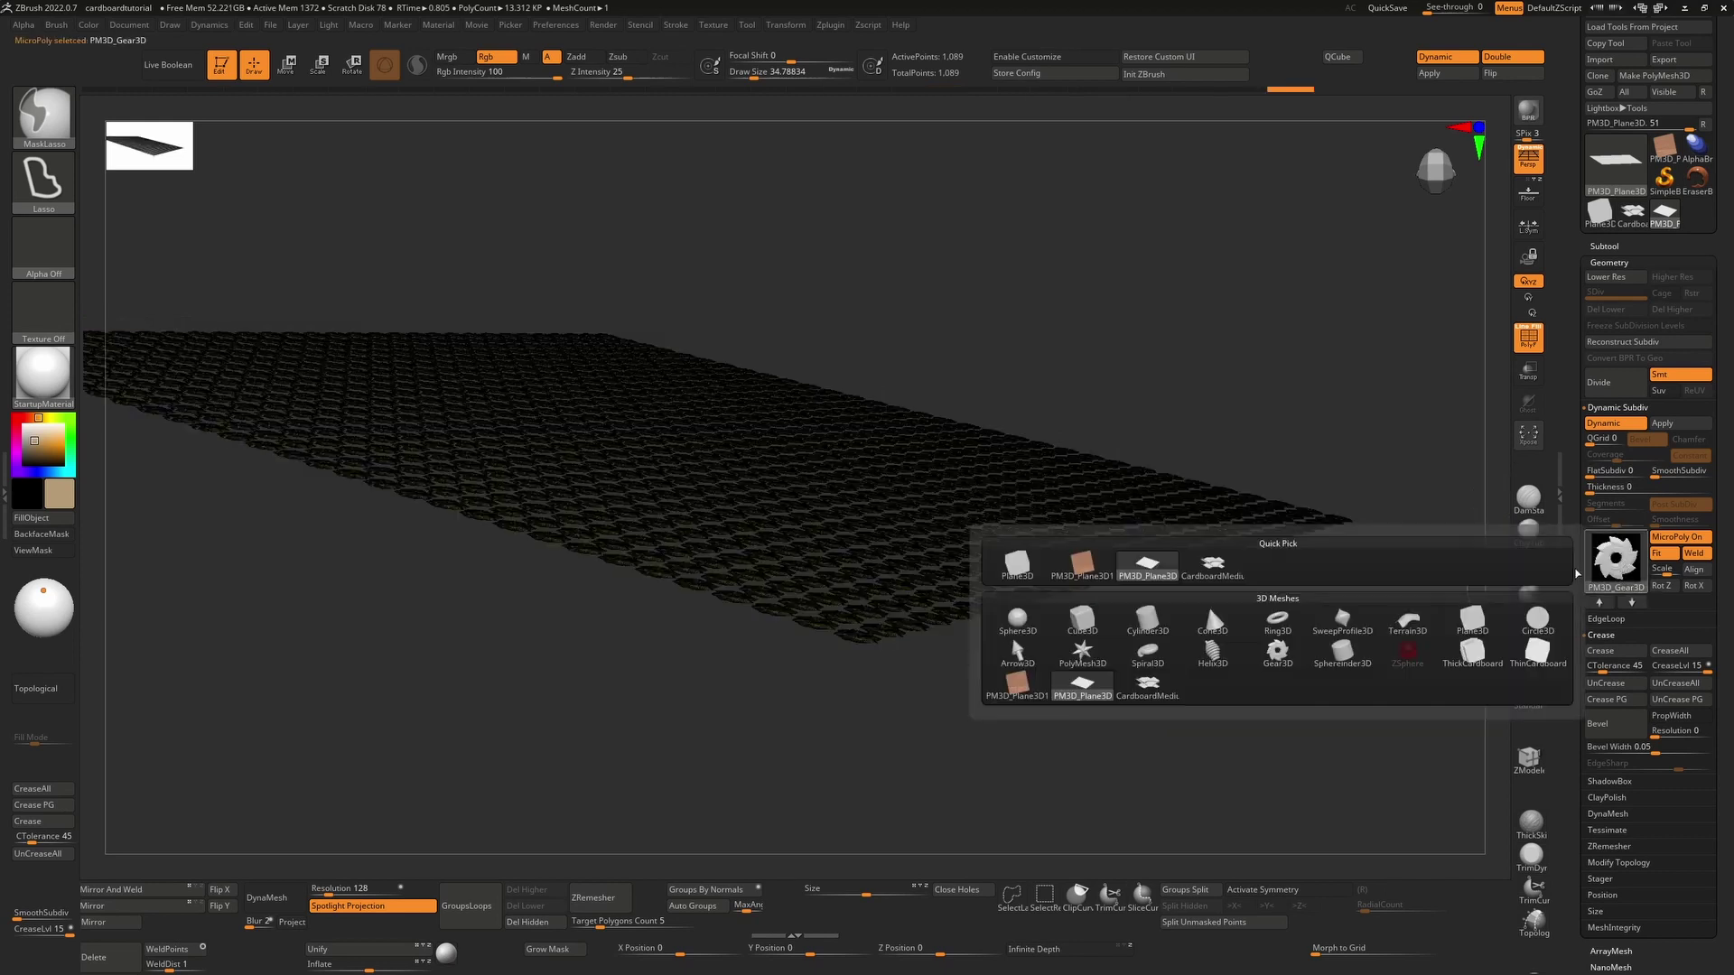
click(1215, 623)
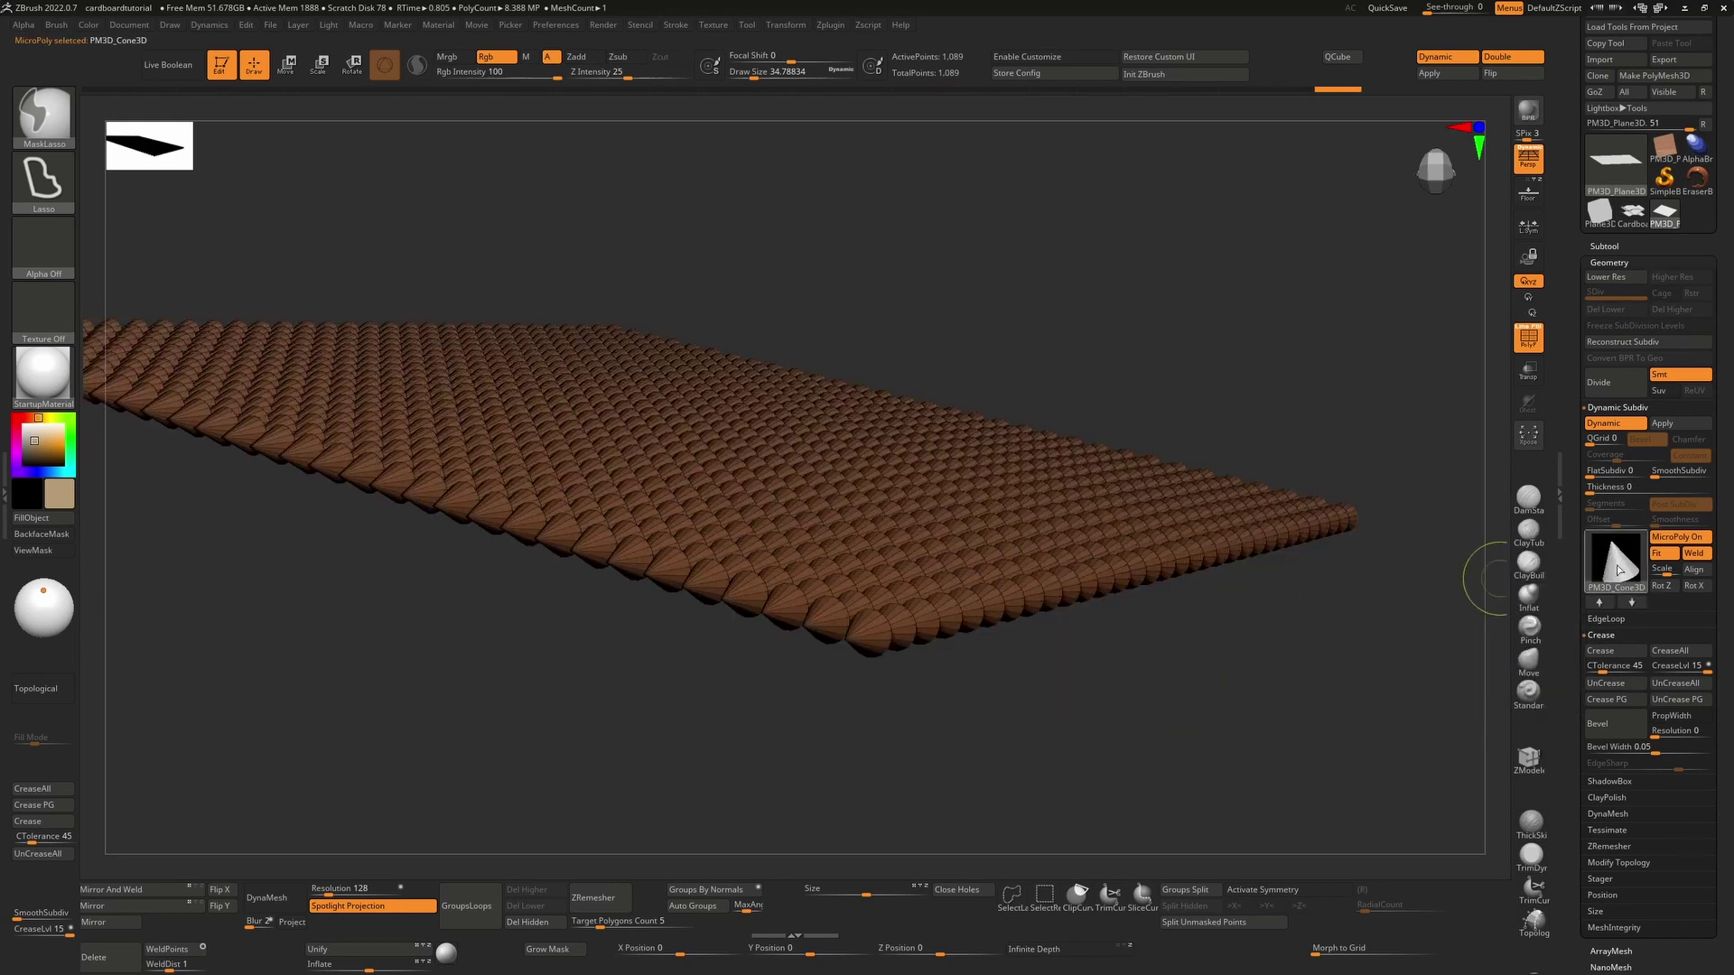
- Choose the edited CardboardMedium mesh as the board's MicroPoly
click(1617, 571)
click(1615, 548)
click(1232, 573)
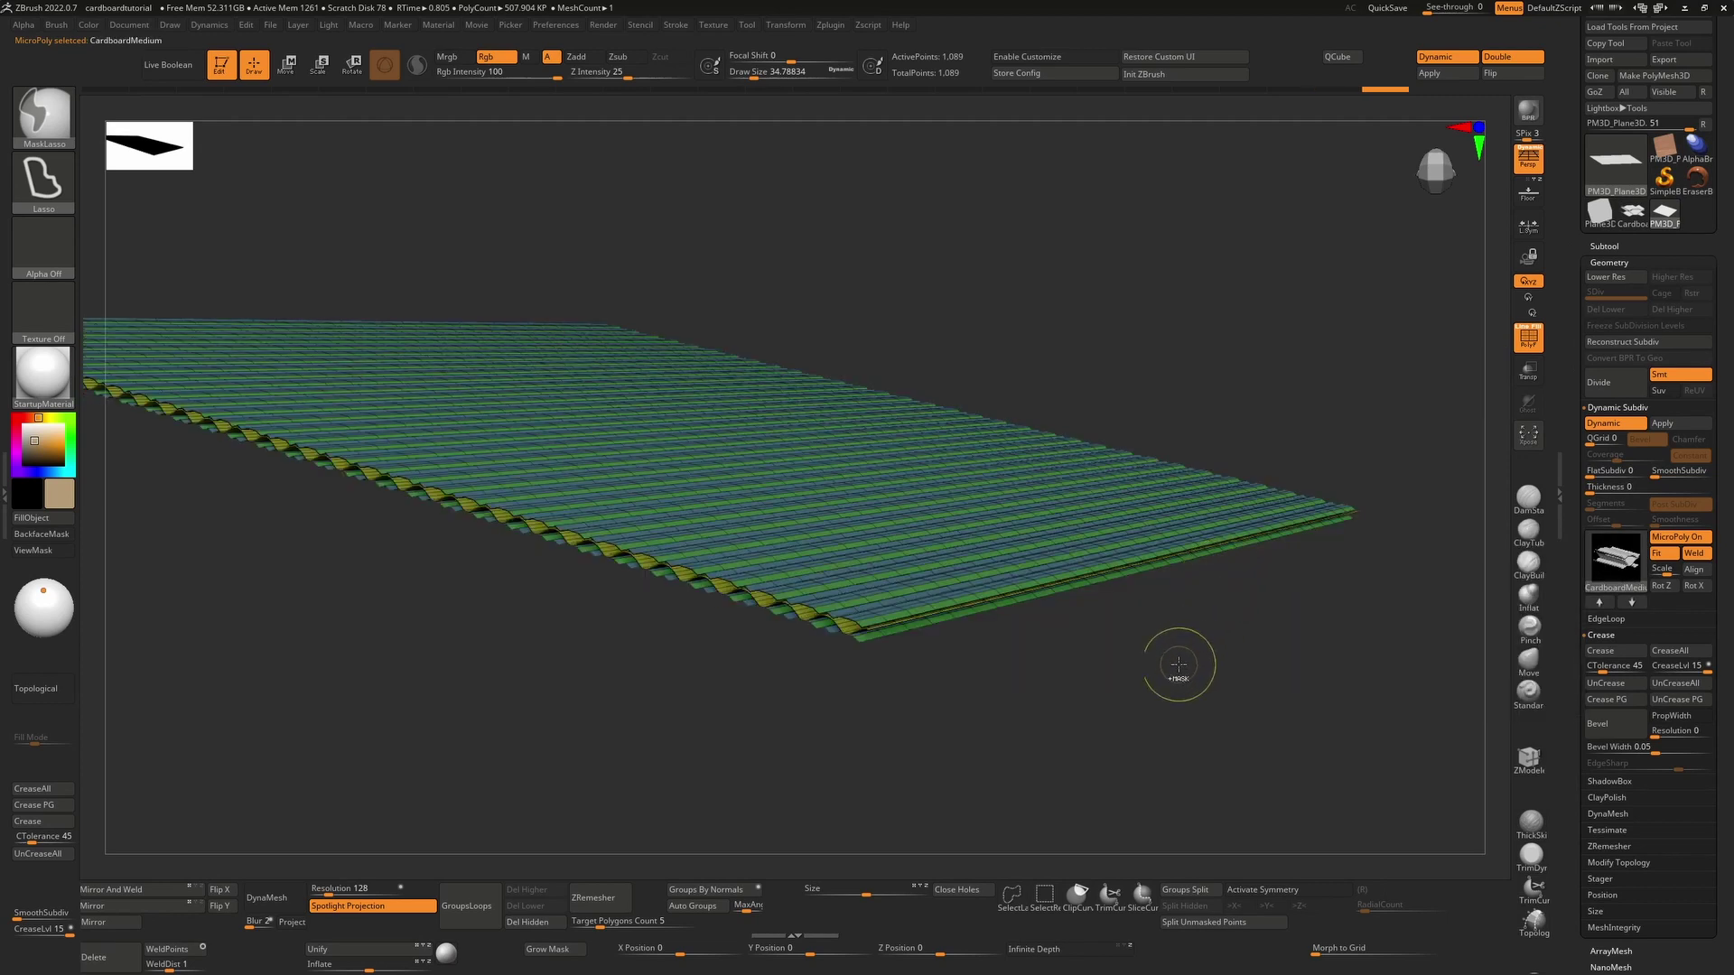
- Apply the board's dynamic subdivision and extrude all polygons with ZModeler to give the wavy sheets thickness
key(b)
key(z)
key(m)
key(shift+f)
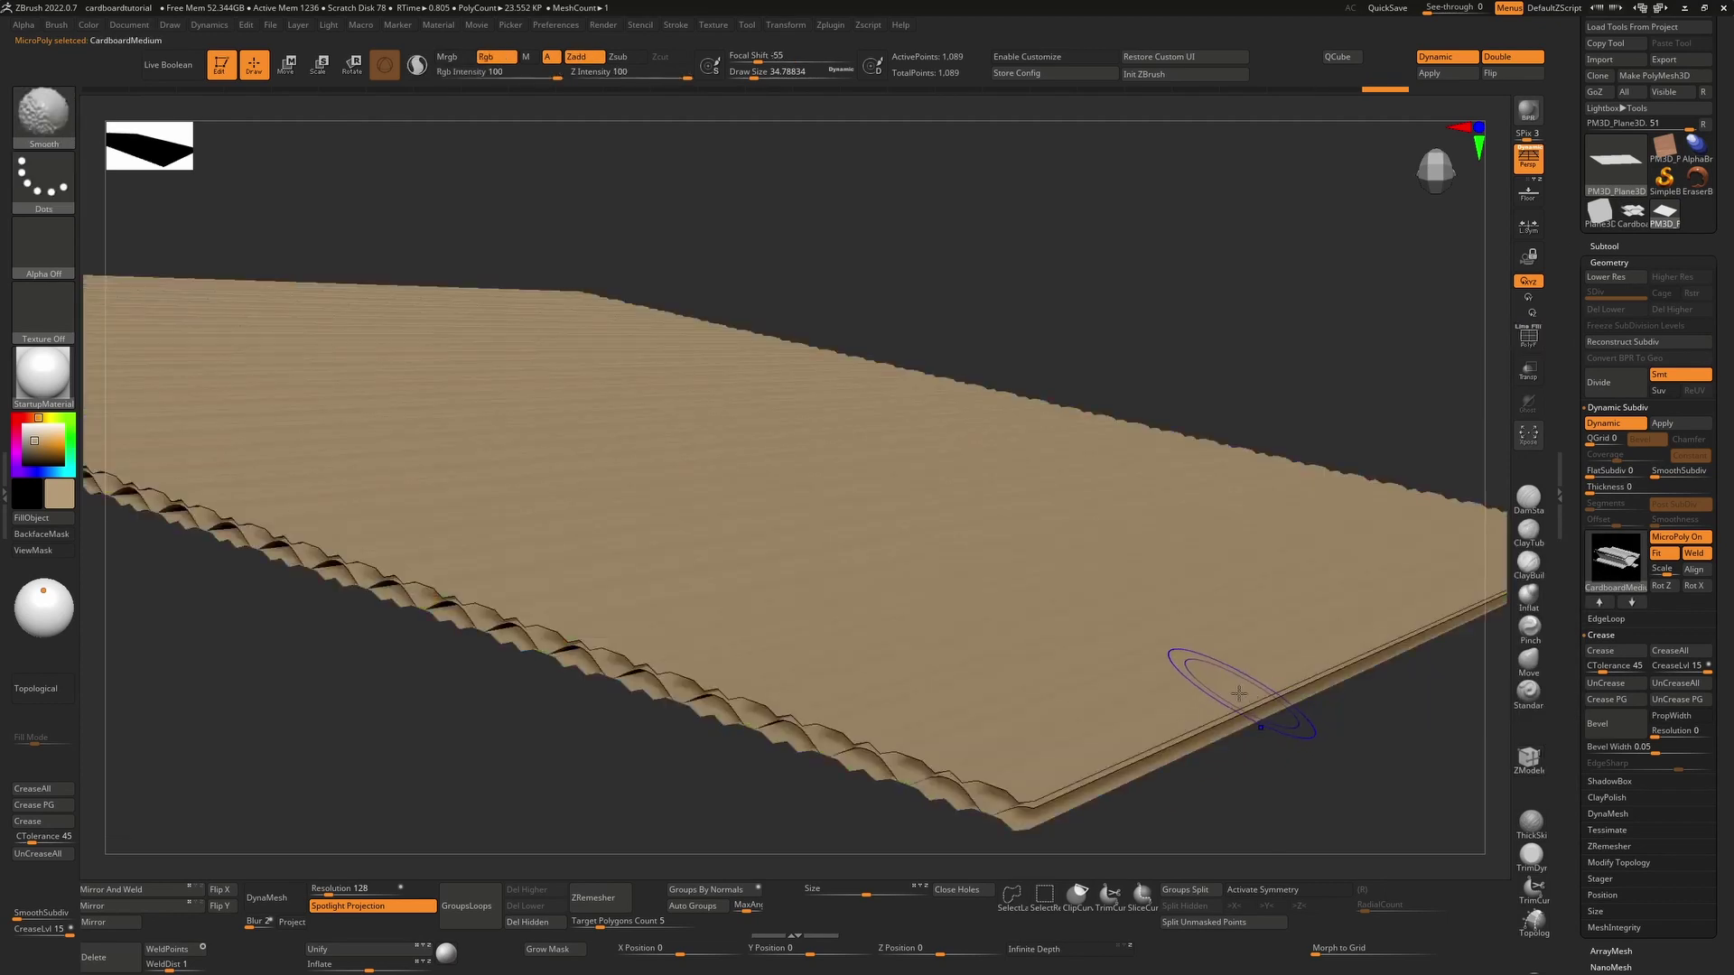
key(shift+f)
right_drag(1240, 694, 1149, 583)
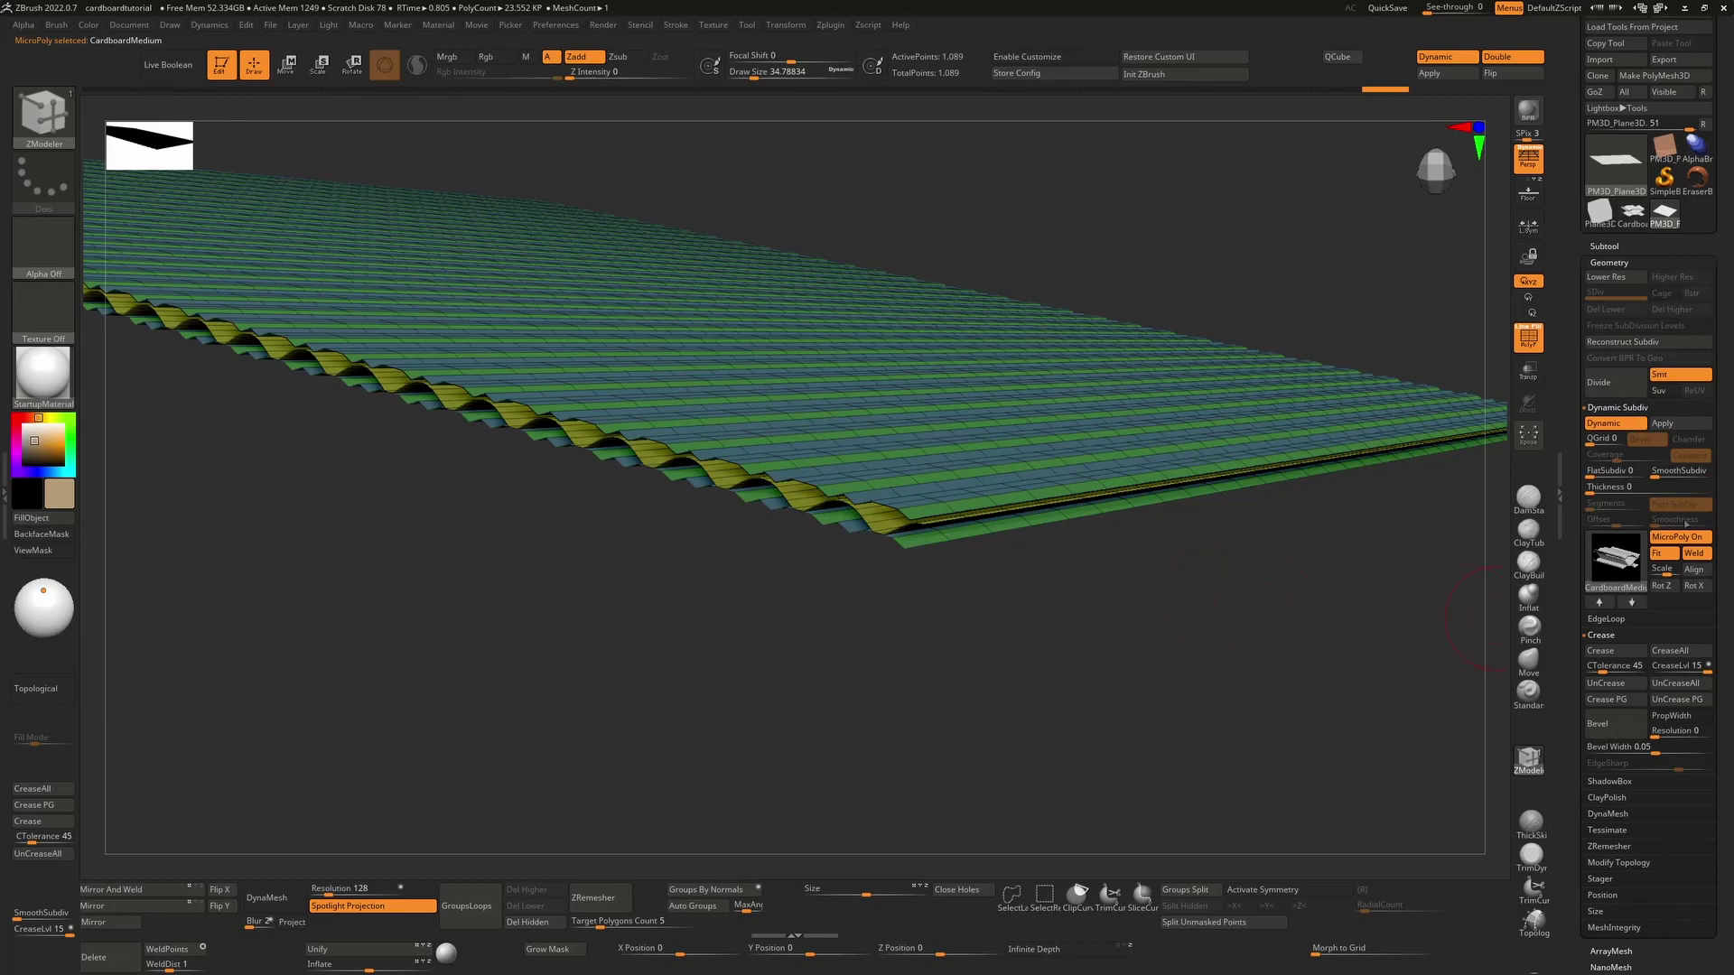
click(1681, 425)
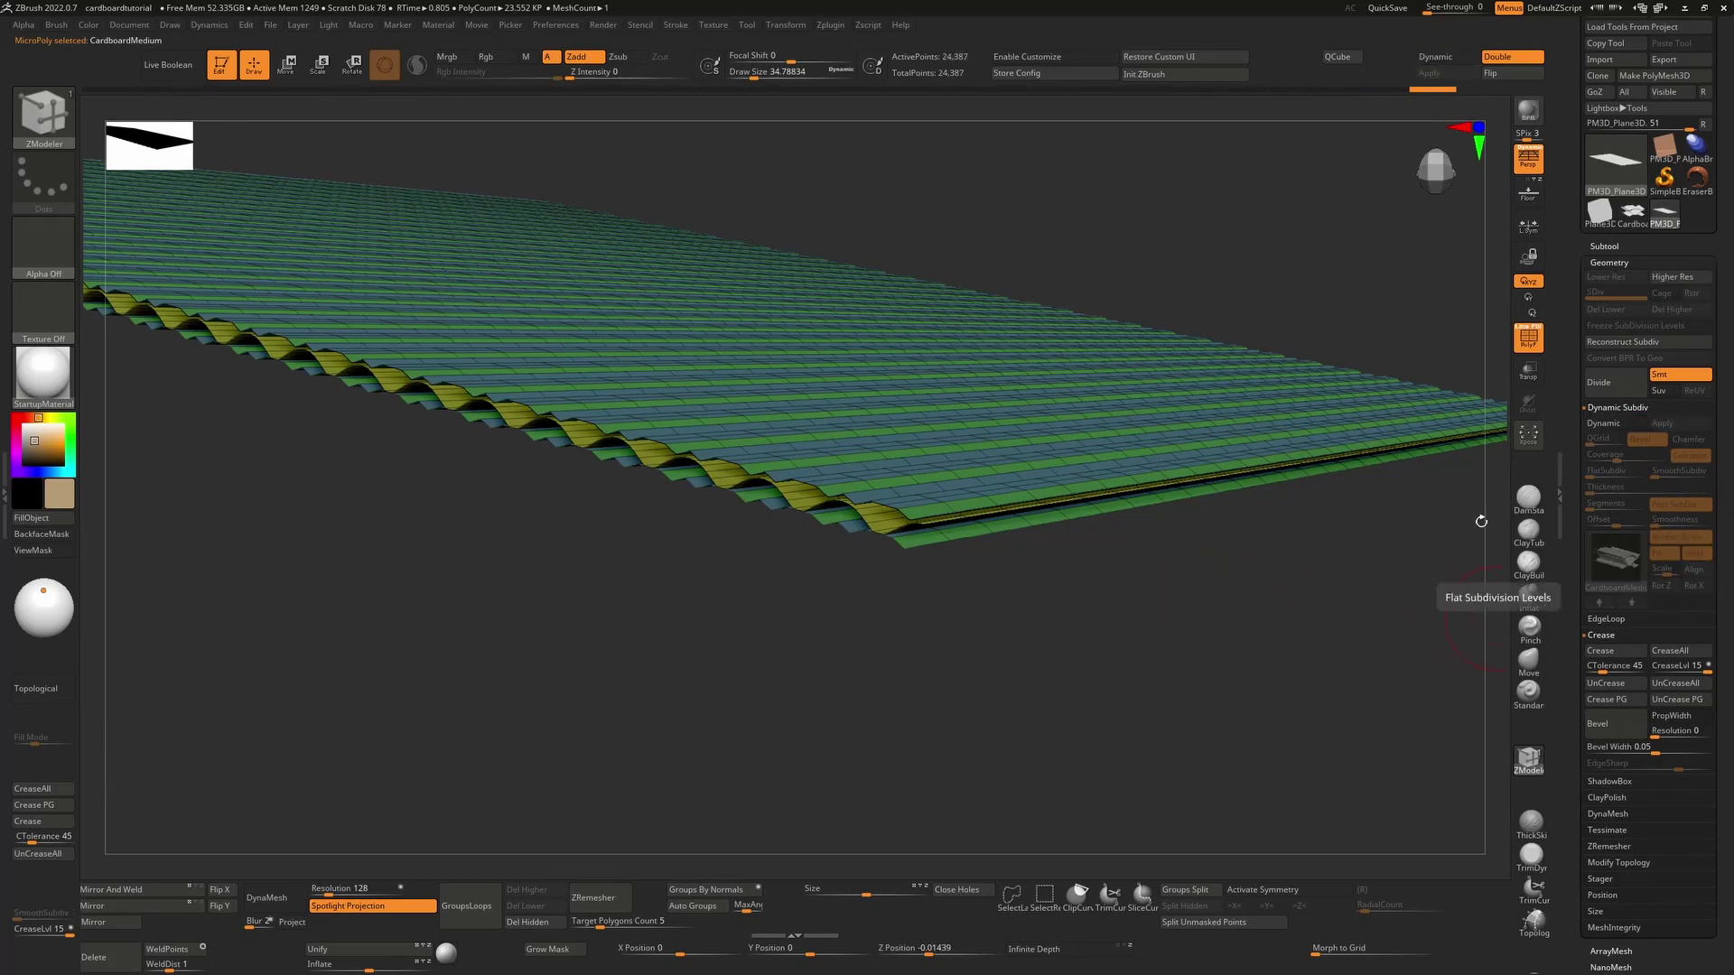
drag(1300, 632, 1242, 576)
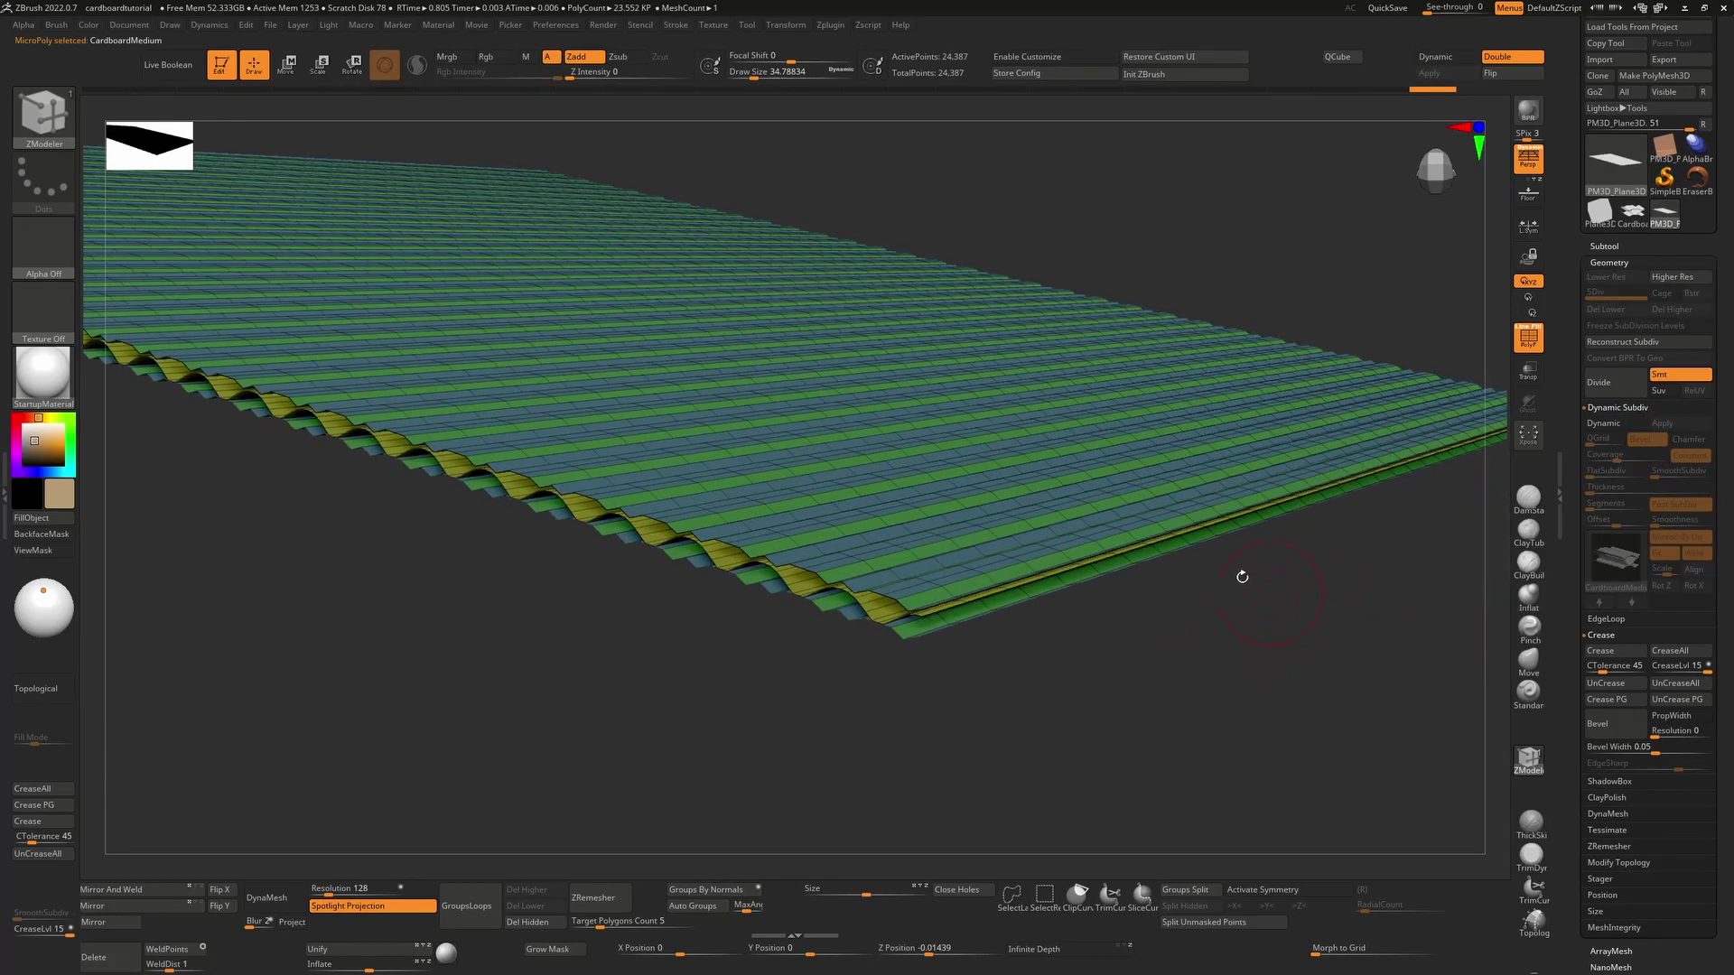
click(870, 553)
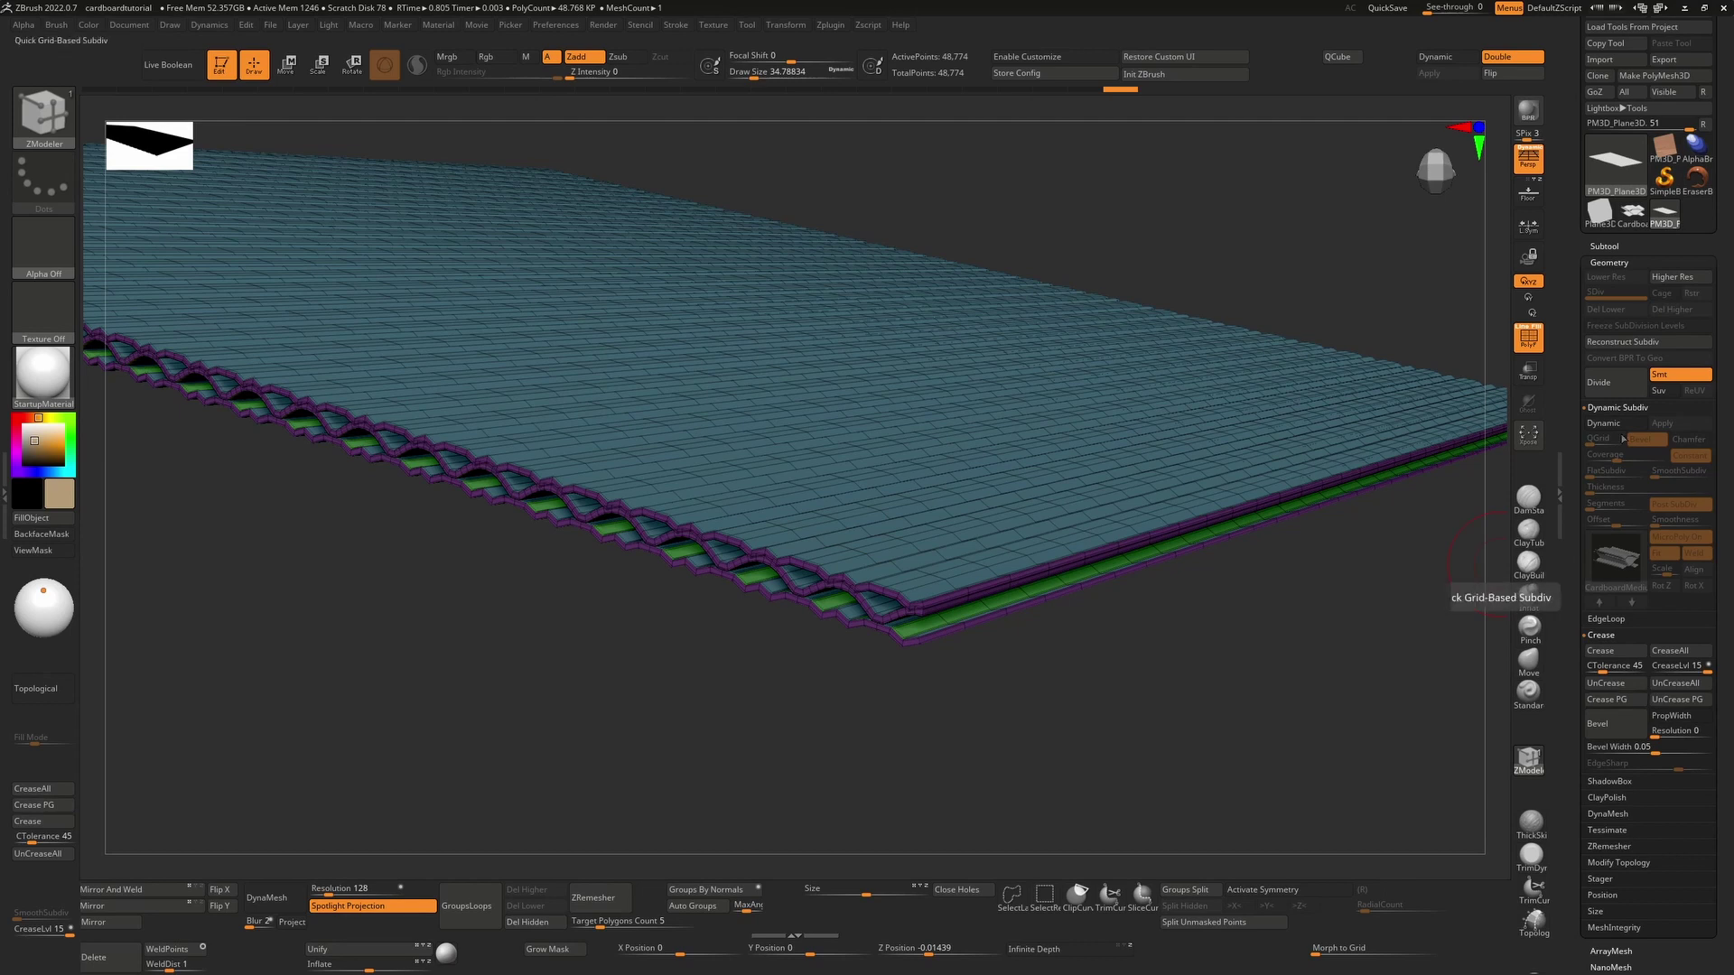
- Smooth the thickened board with dynamic subdivision, MicroPoly off and crease level 2, and apply it to the mesh with the polyframe hidden
click(1604, 422)
click(1676, 537)
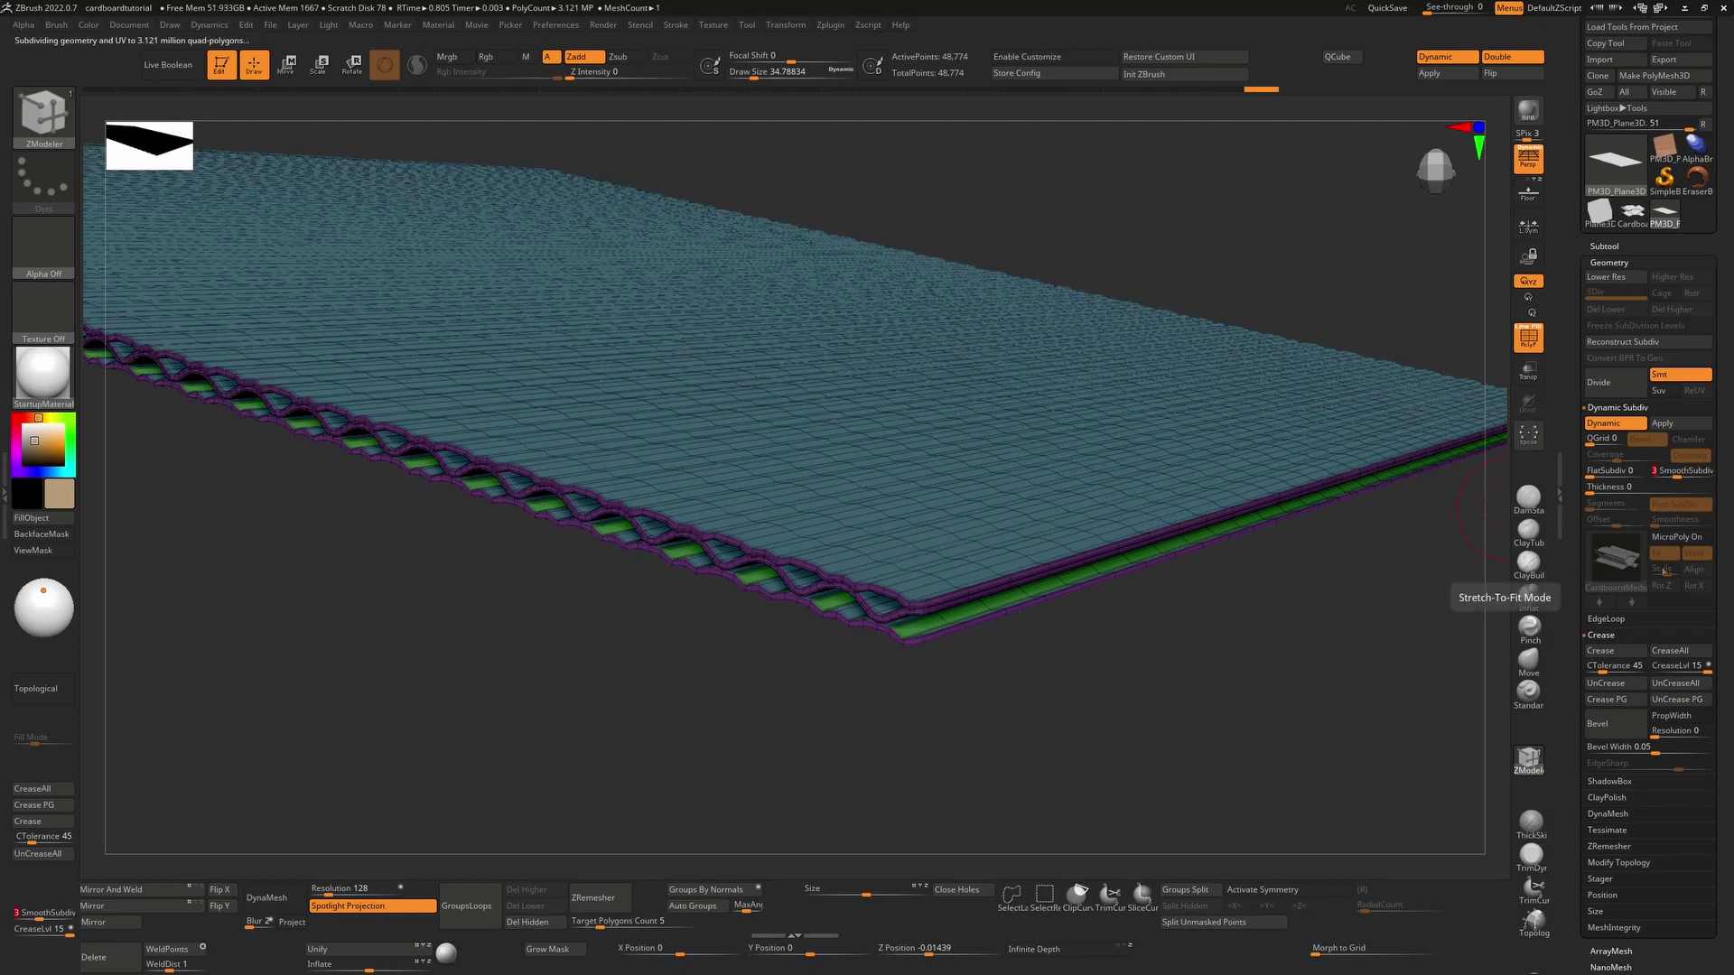
click(1675, 671)
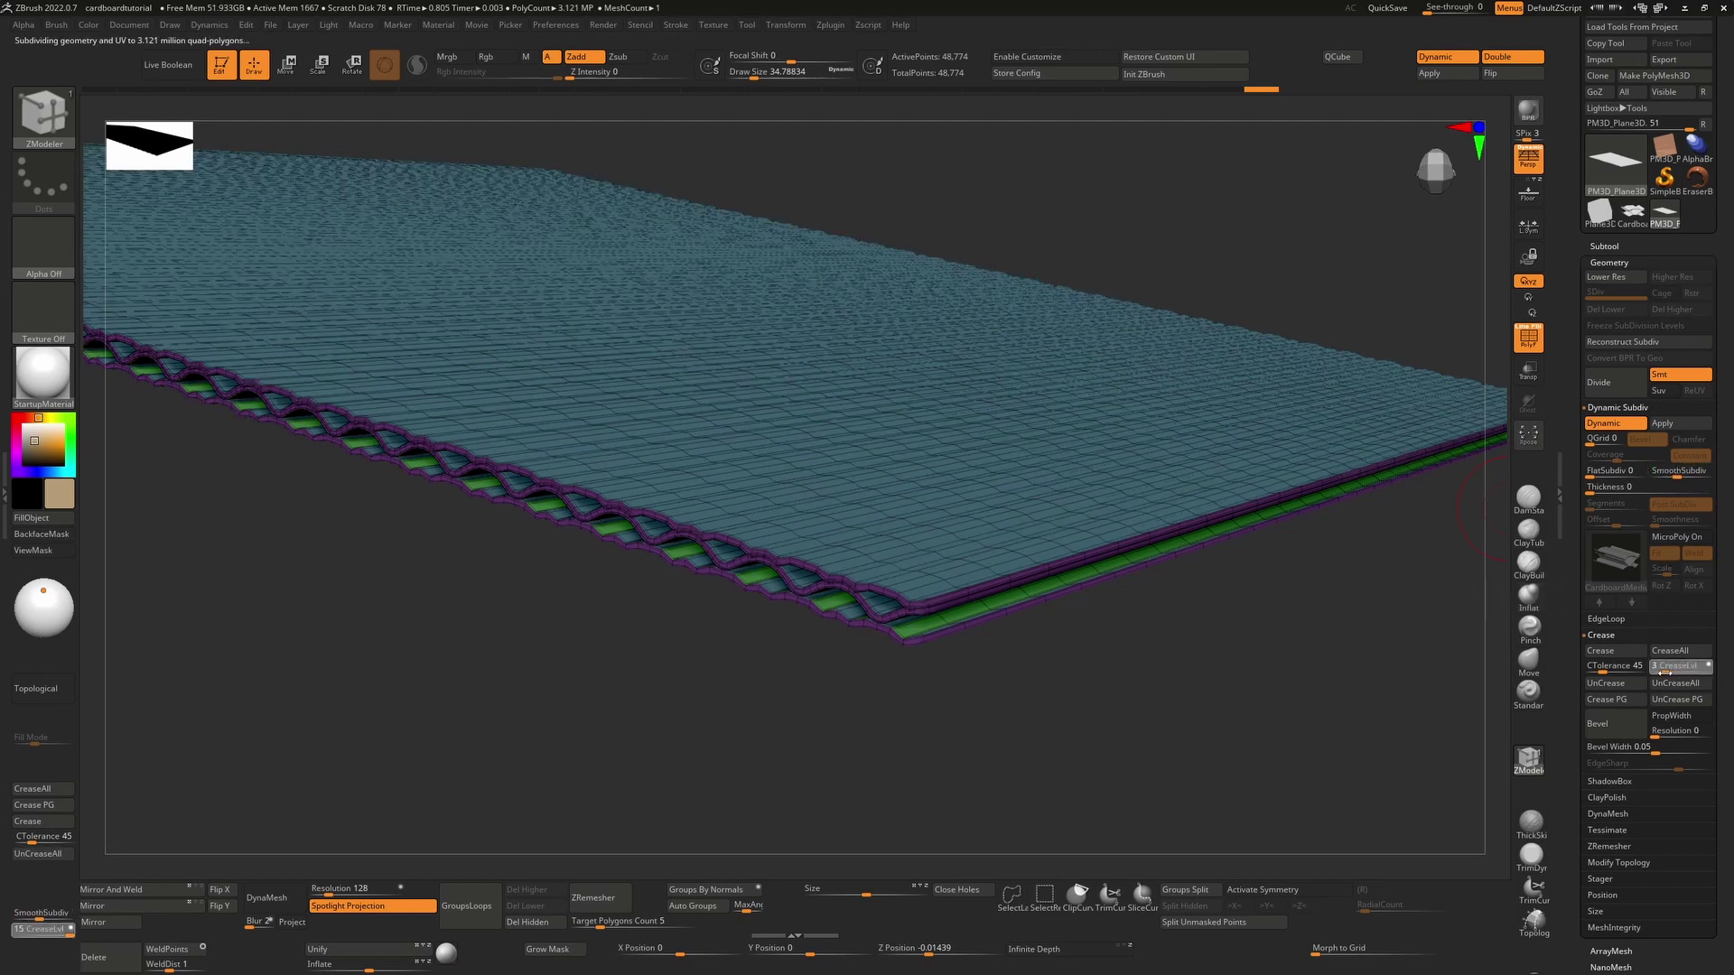
drag(1662, 673, 1654, 673)
key(shift+f)
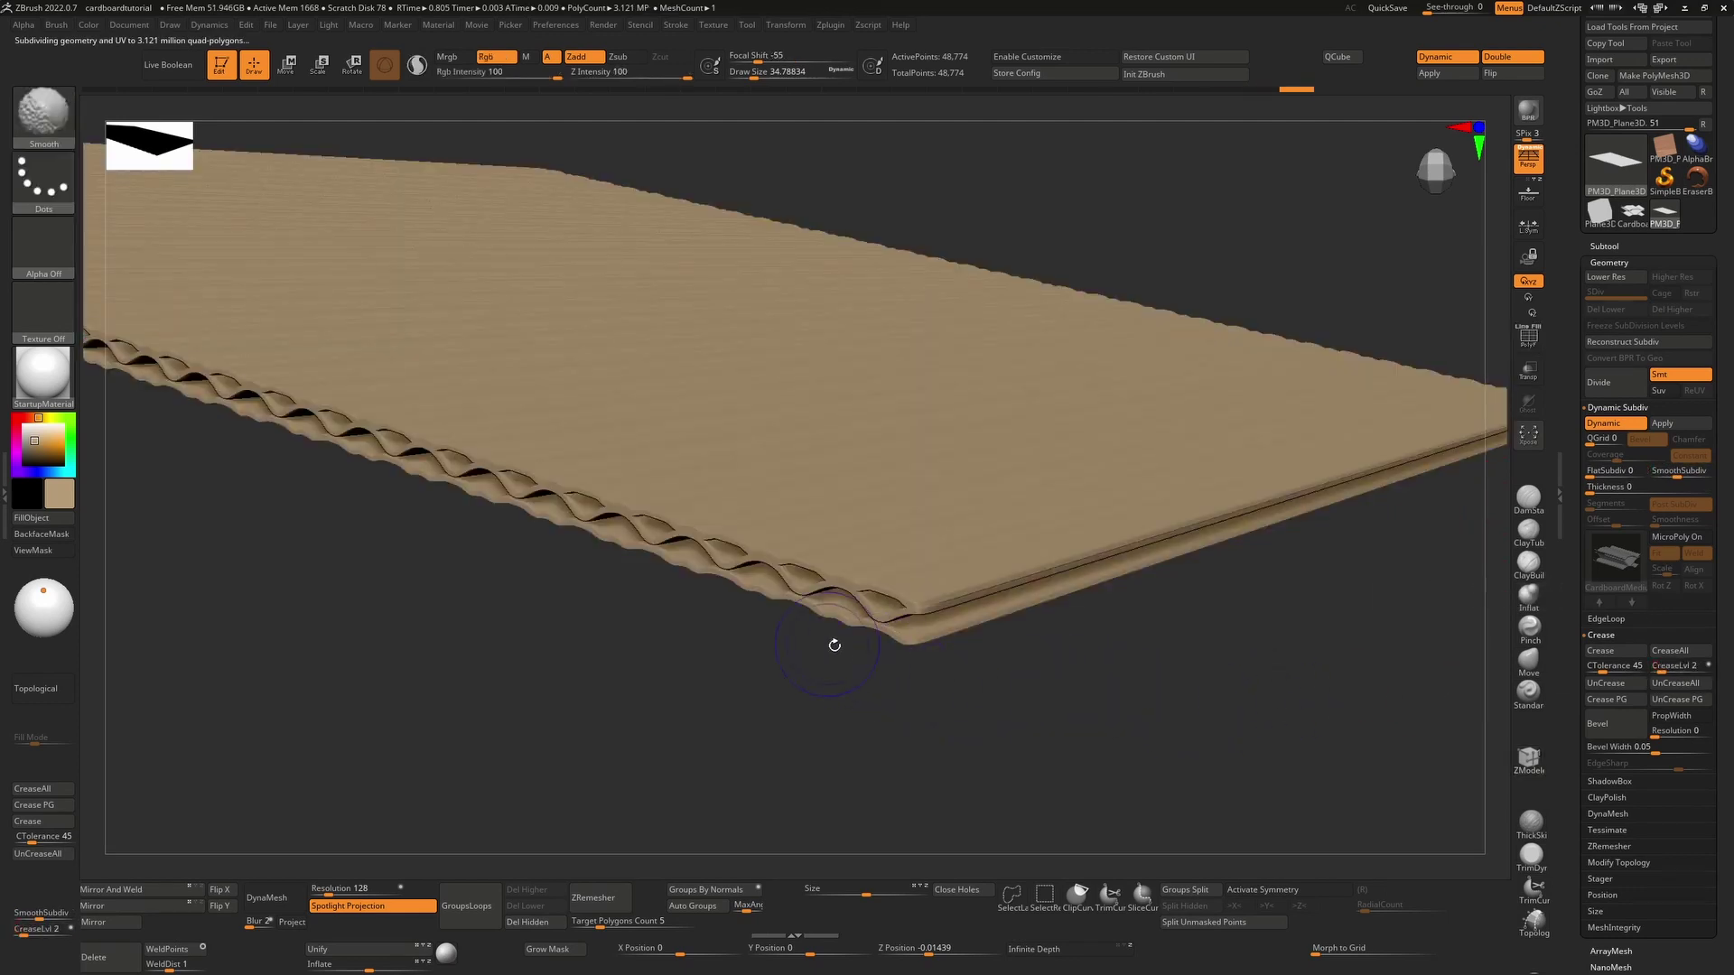
drag(1036, 675, 1240, 670)
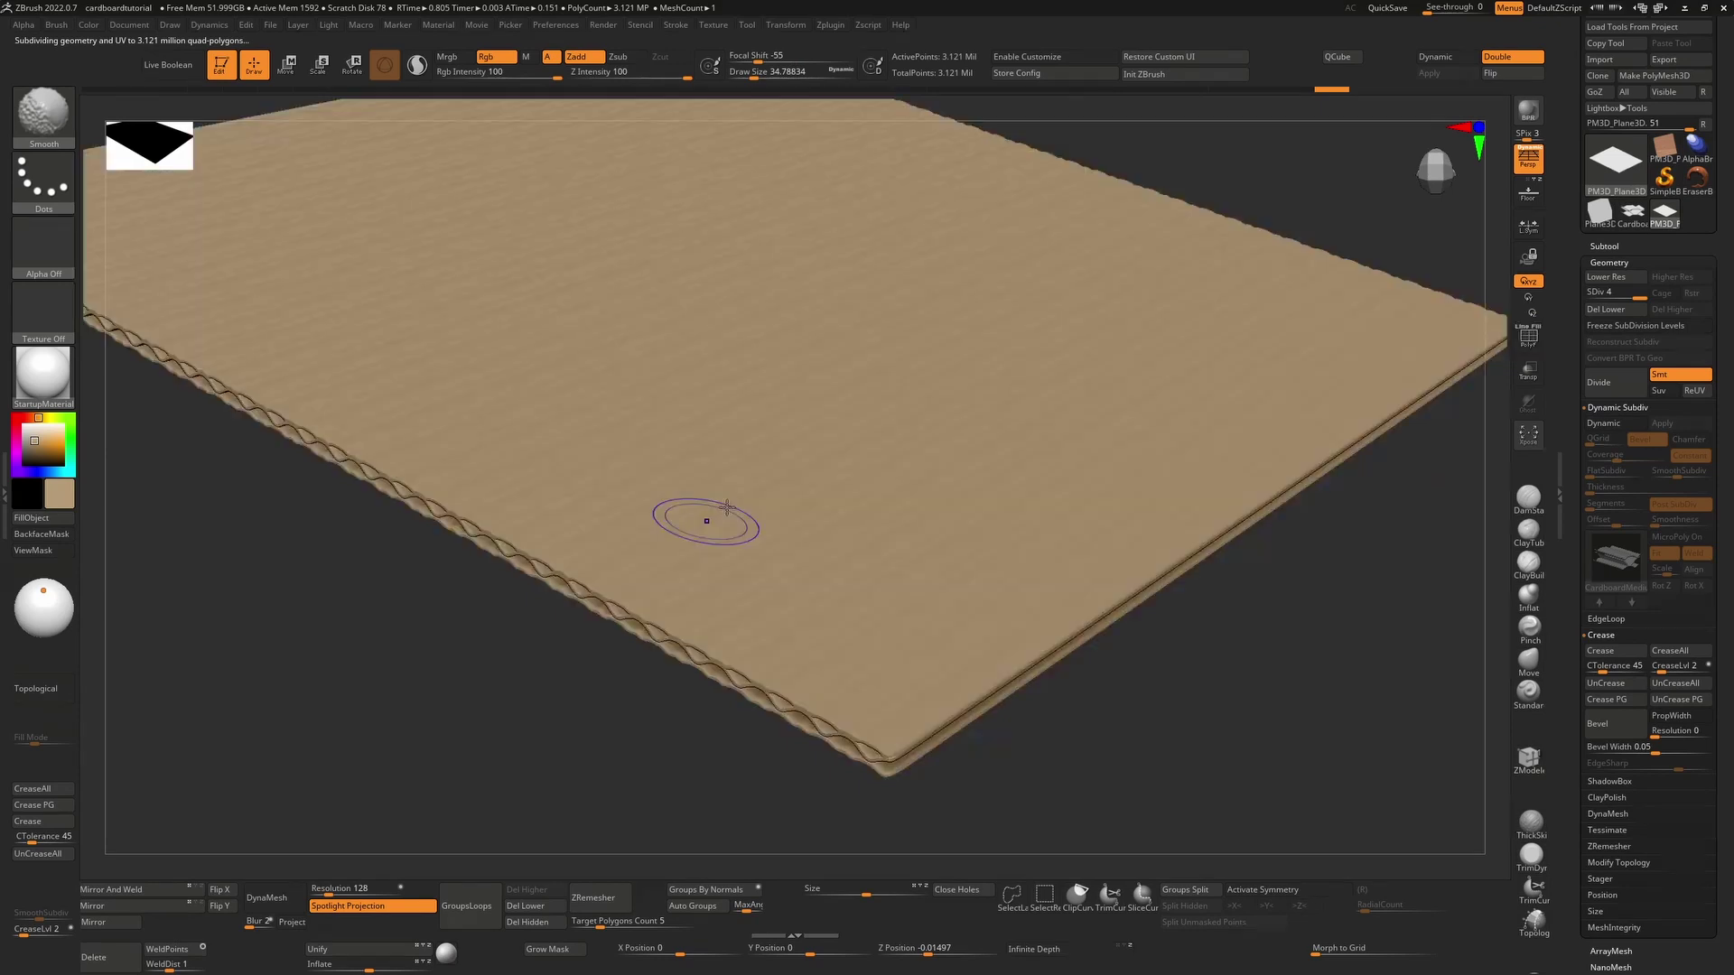
- Carve long creases across the board's top surface with the DamStandard brush
key(b)
key(d)
key(s)
drag(960, 251, 552, 466)
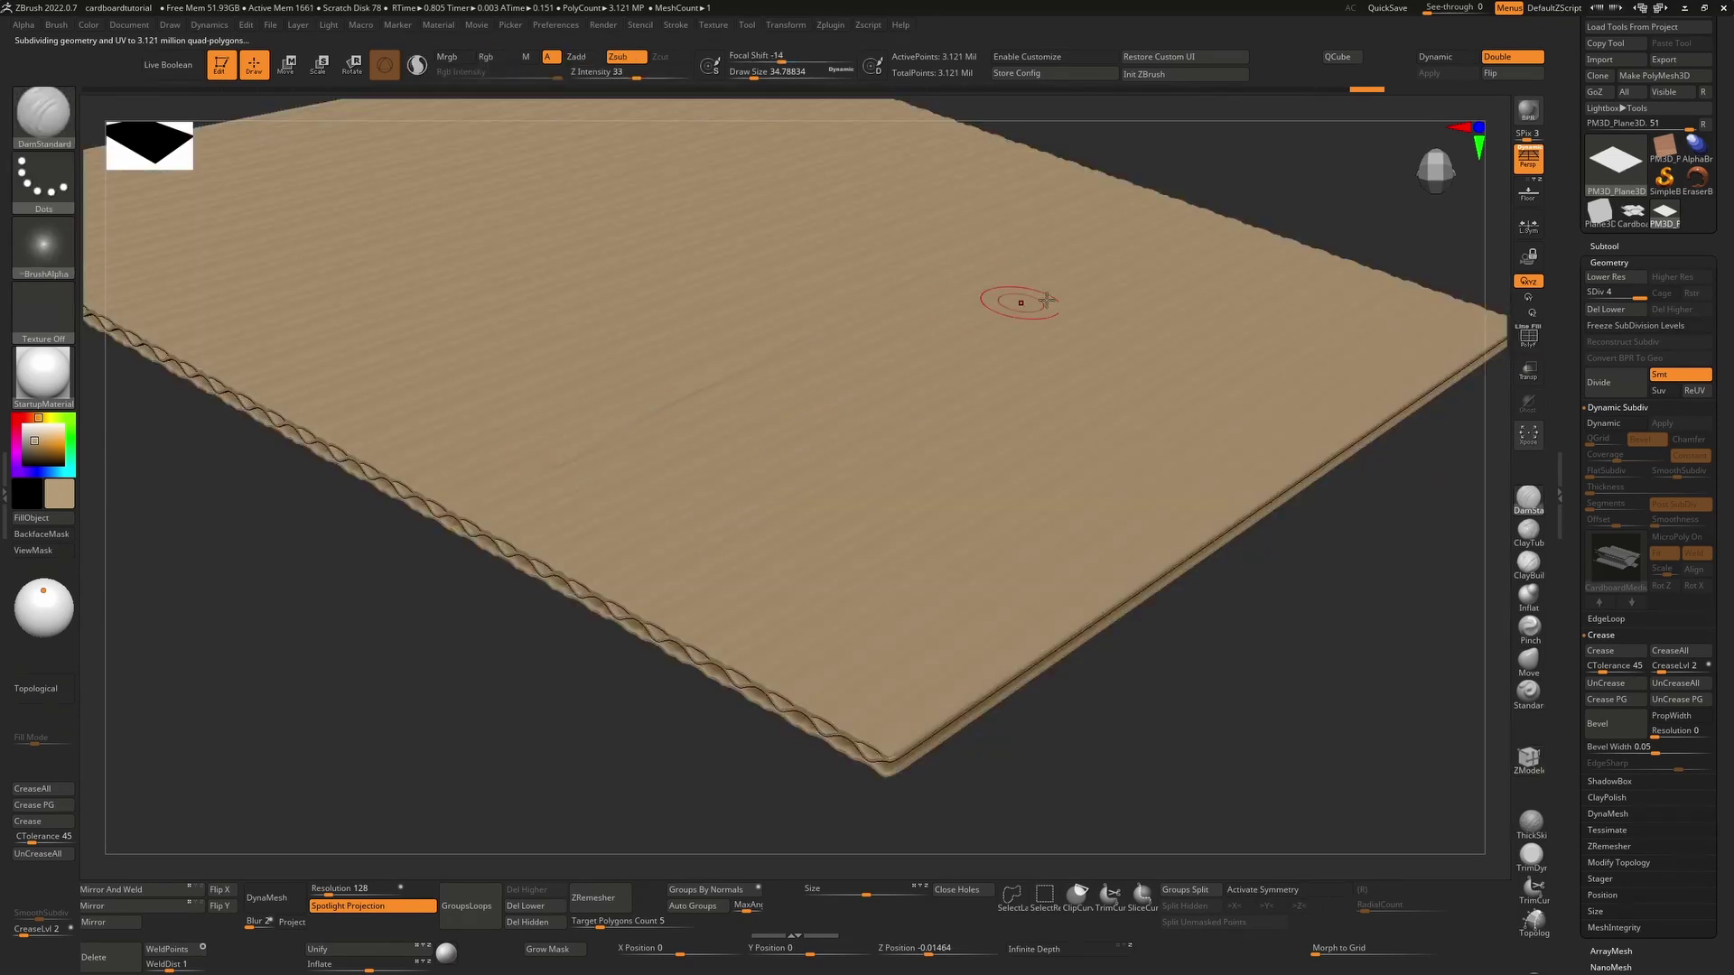
drag(1113, 284, 643, 497)
ctrl+right_drag(1172, 379, 1011, 347)
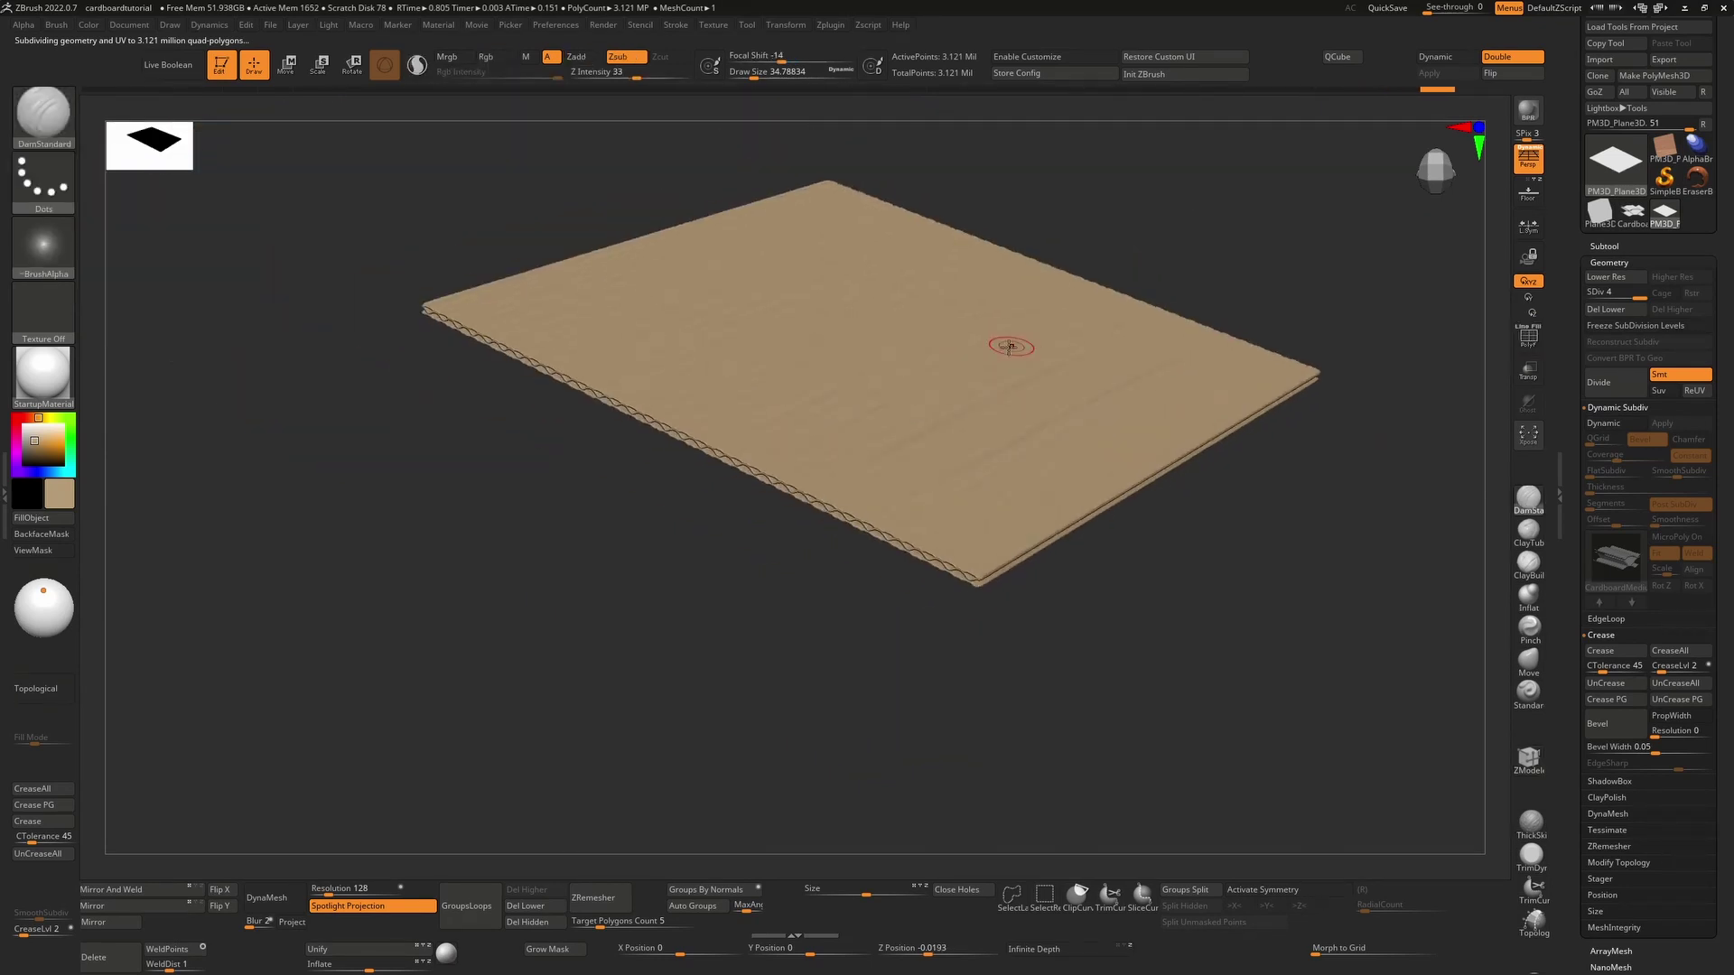
right_drag(1281, 238, 1339, 527)
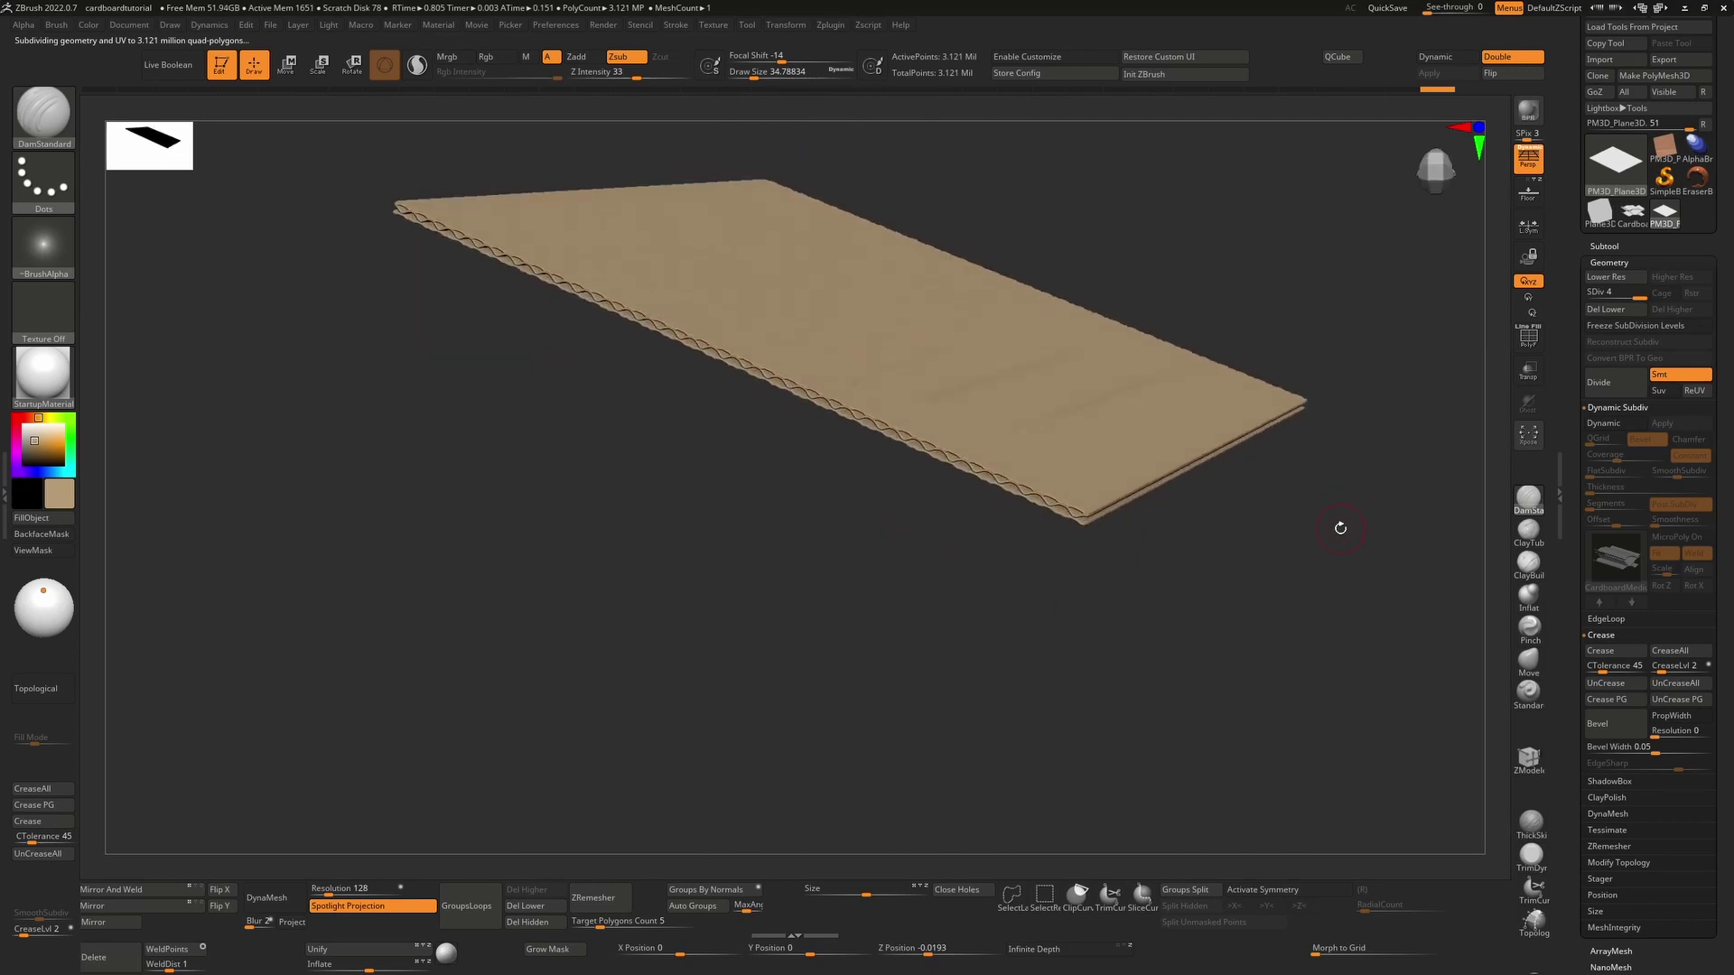